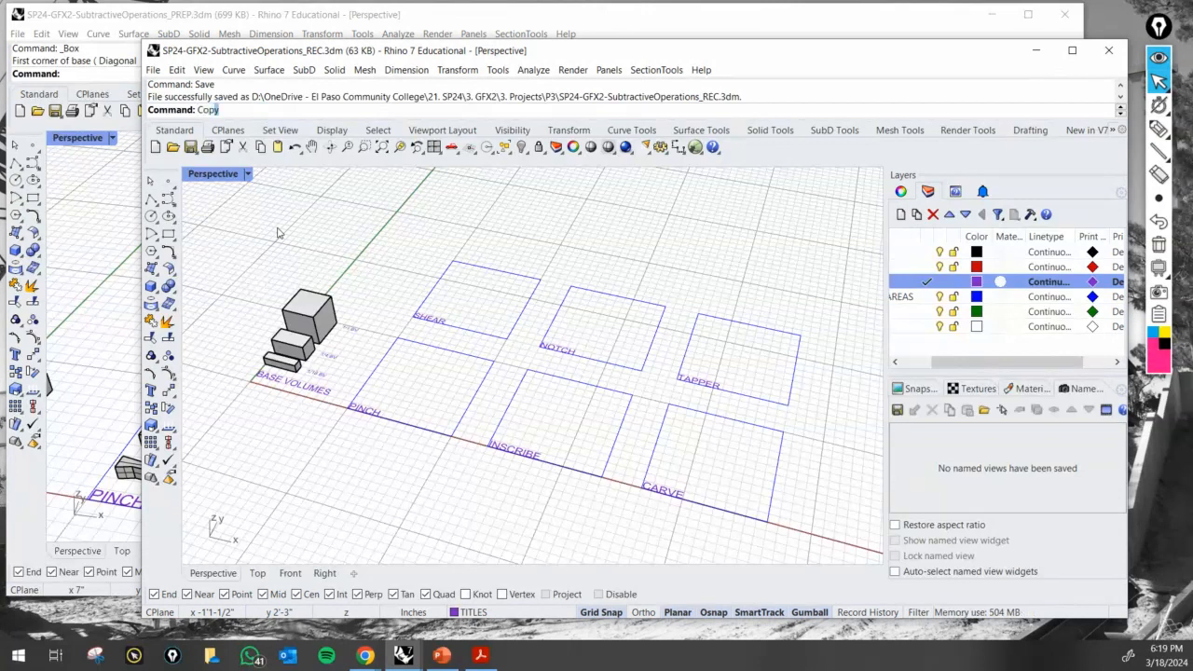
# Copy the middle-sized base volume three times into the SHEAR area, lined up in a row with gaps between them.
pyautogui.press('Return')
pyautogui.scroll(5, 317, 362)
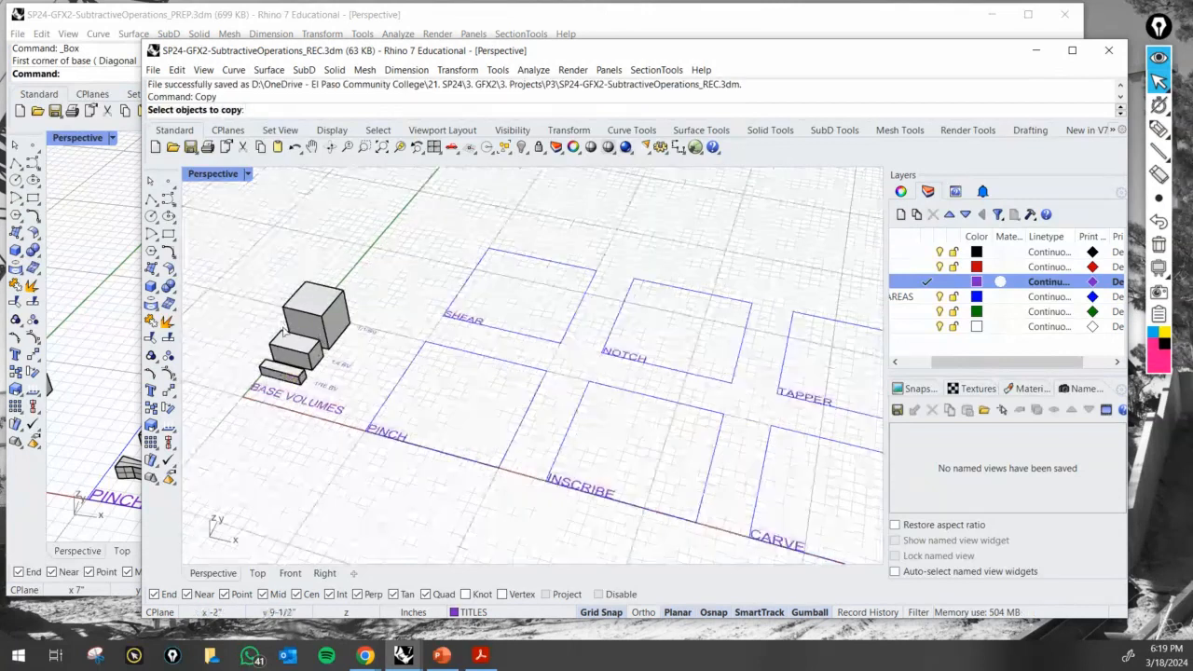
pyautogui.click(317, 362)
pyautogui.press('Return')
pyautogui.click(375, 376)
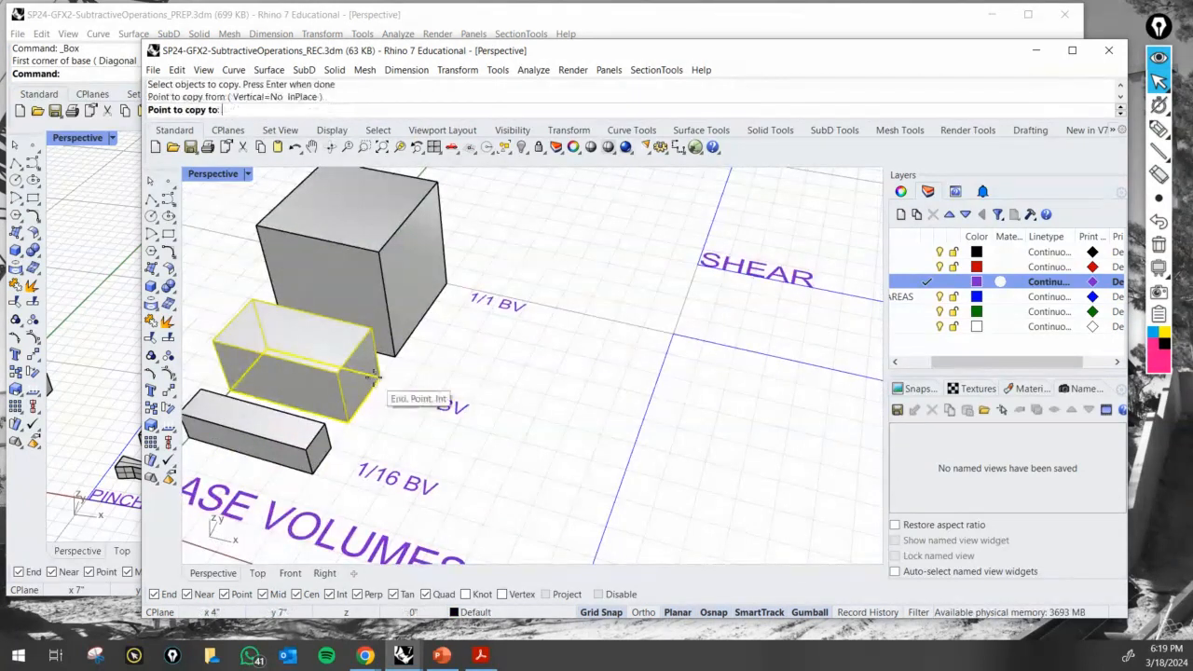
pyautogui.scroll(-5, 377, 378)
pyautogui.scroll(8, 560, 279)
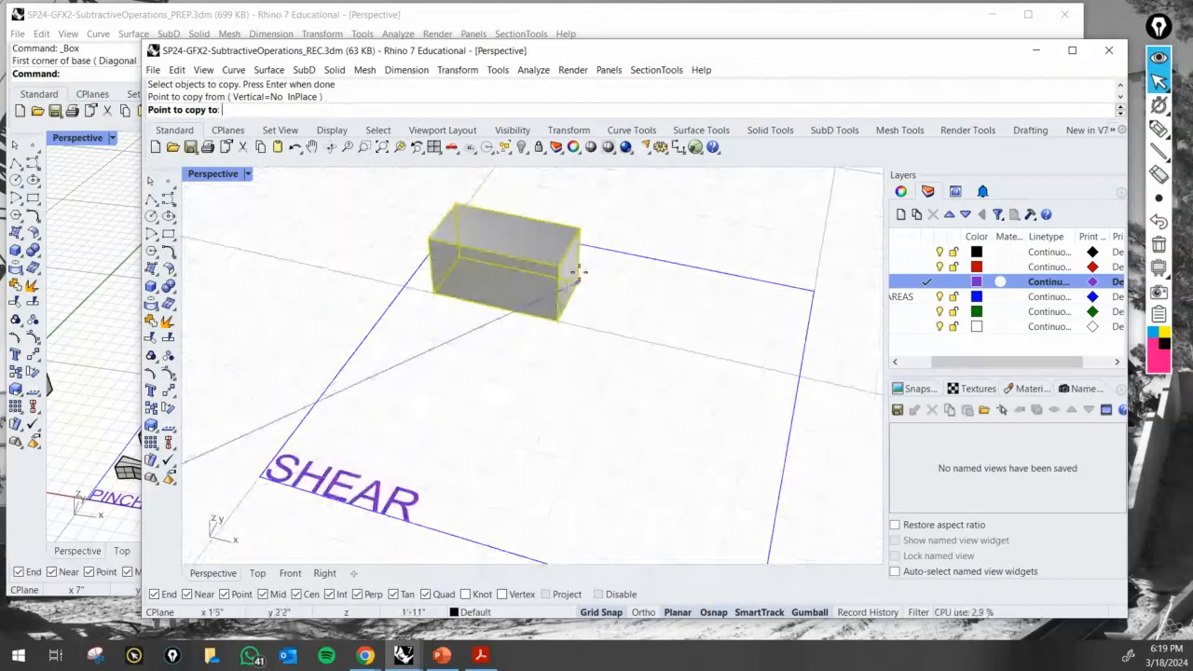
pyautogui.click(584, 261)
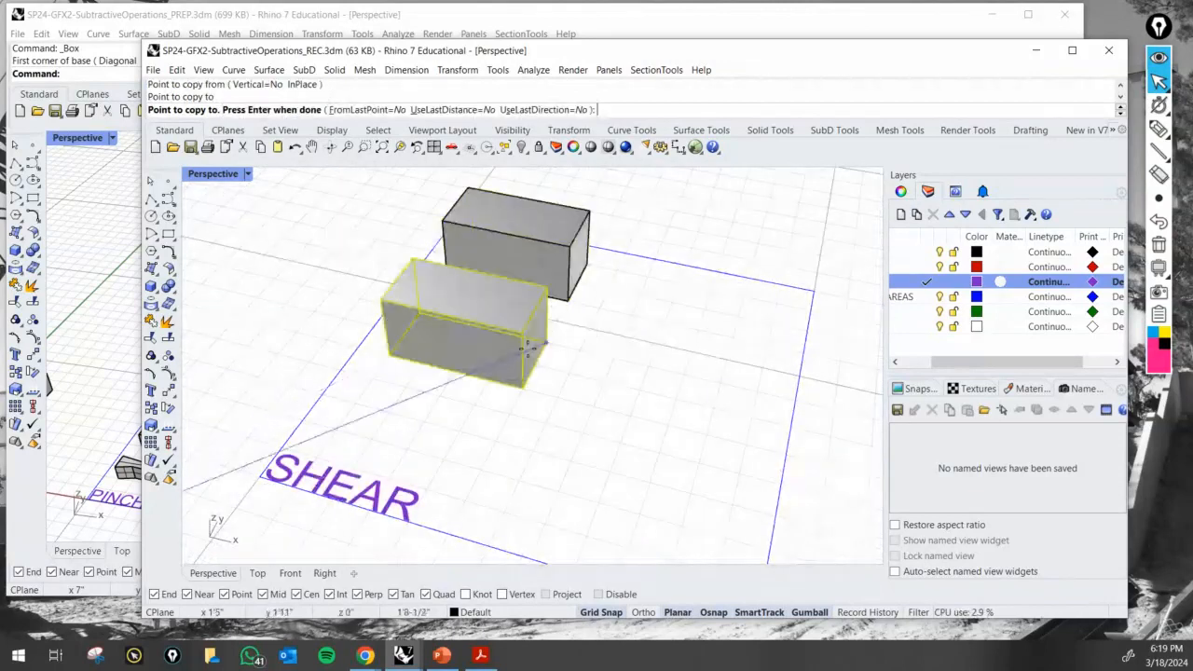
pyautogui.click(528, 347)
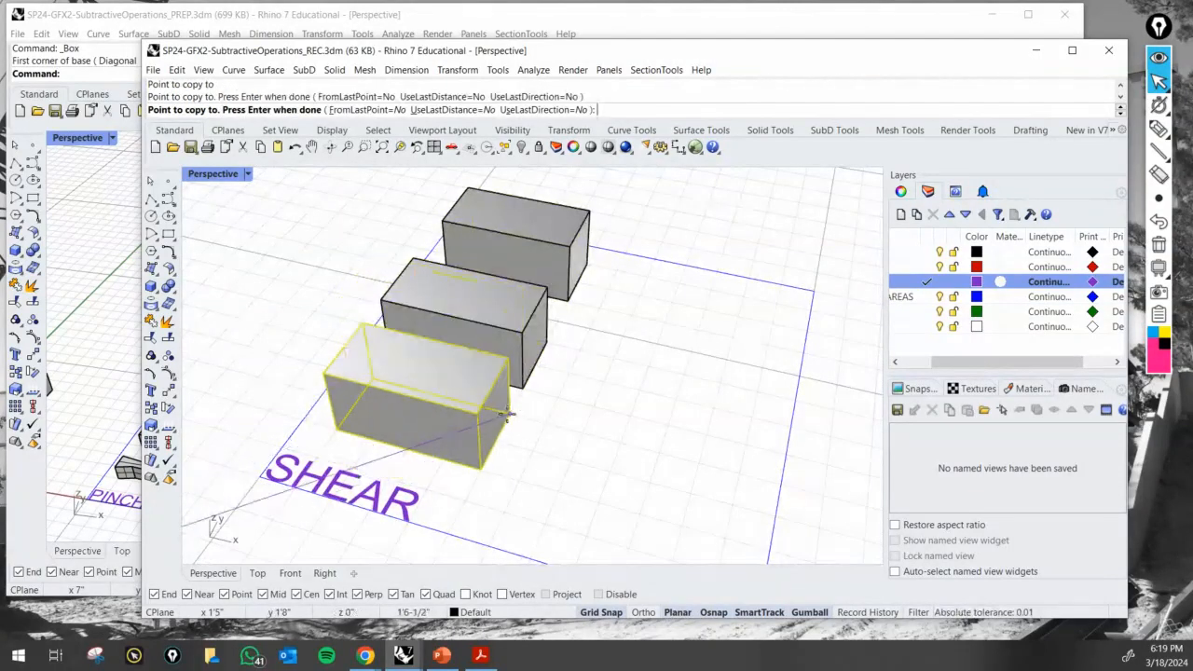
pyautogui.click(511, 421)
pyautogui.rightClick(605, 430)
pyautogui.moveTo(604, 430); pyautogui.dragTo(501, 453, button='right')
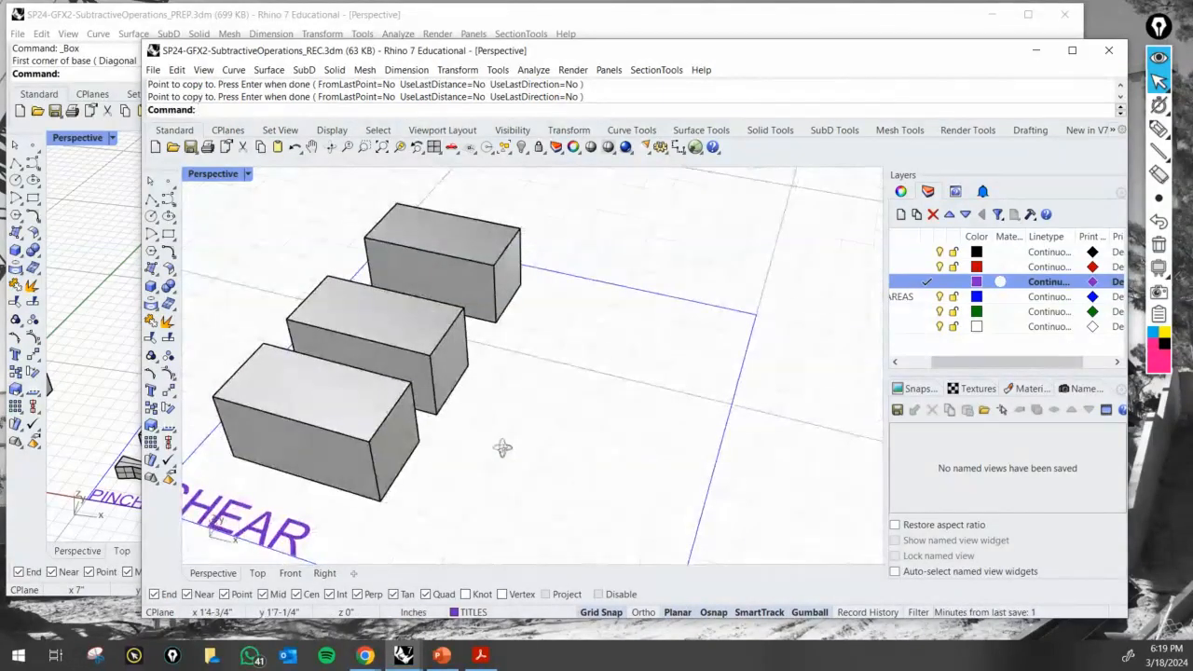
pyautogui.keyDown('shift'); pyautogui.moveTo(642, 429); pyautogui.dragTo(557, 459, button='right'); pyautogui.keyUp('shift')
pyautogui.scroll(-5, 558, 458)
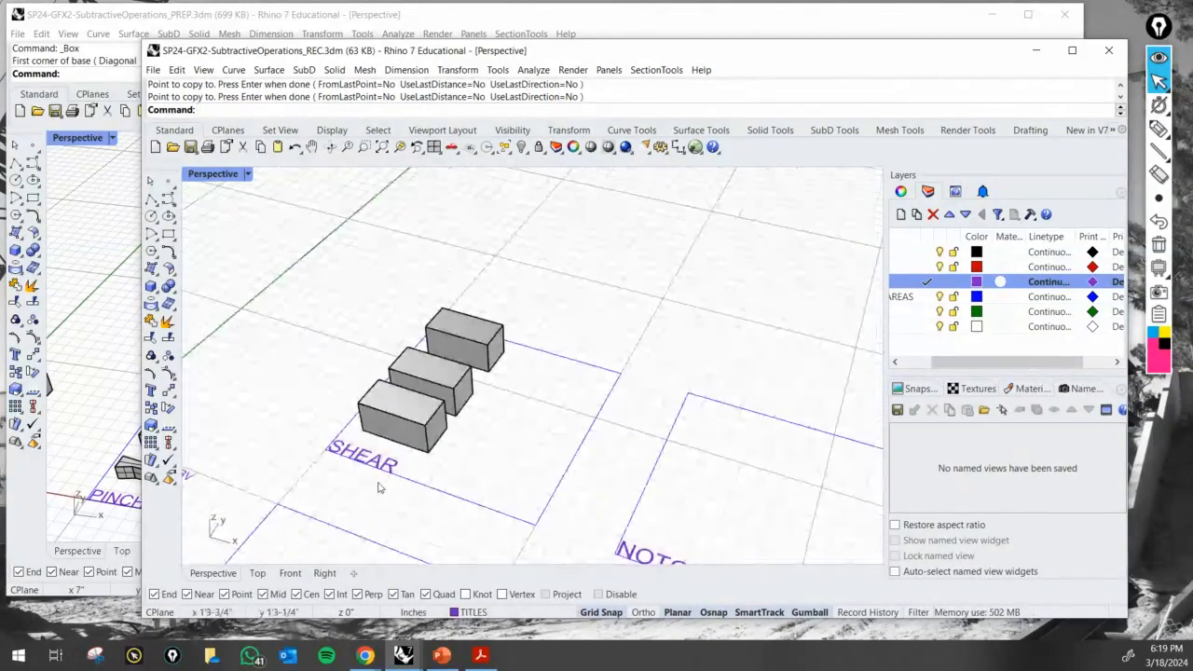
pyautogui.scroll(5, 462, 377)
pyautogui.keyDown('shift'); pyautogui.moveTo(628, 295); pyautogui.dragTo(594, 363, button='right'); pyautogui.keyUp('shift')
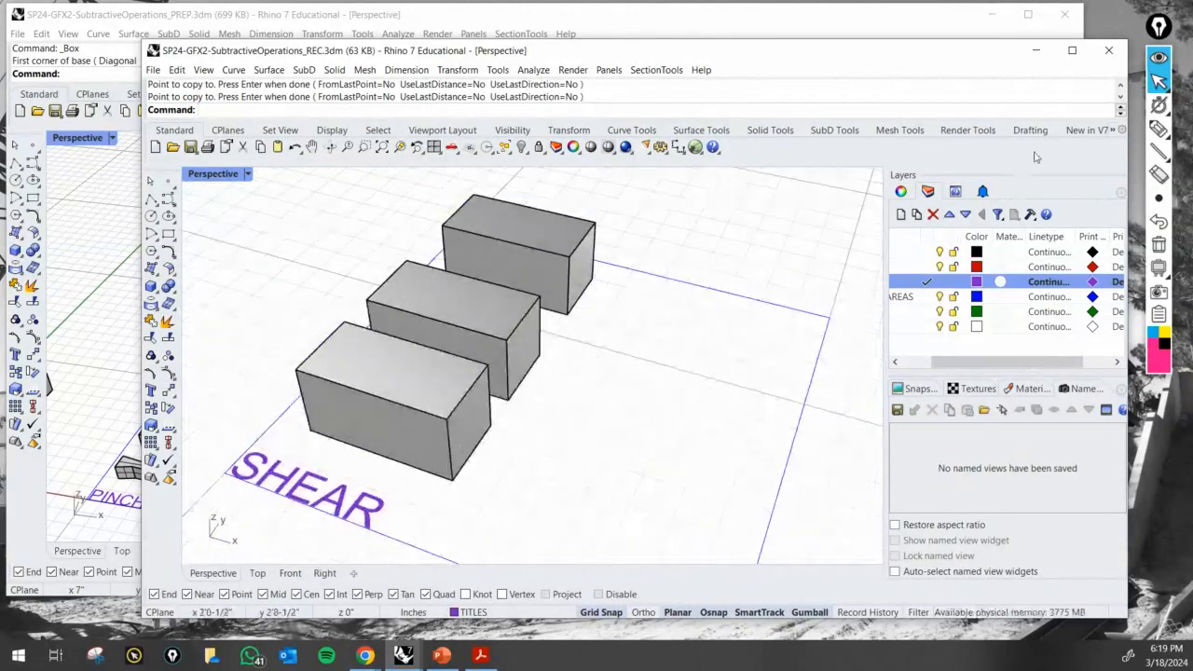
# Mark the short top edge of the rear SHEAR box with an inward pen arrow and clear the mark.
pyautogui.click(1159, 151)
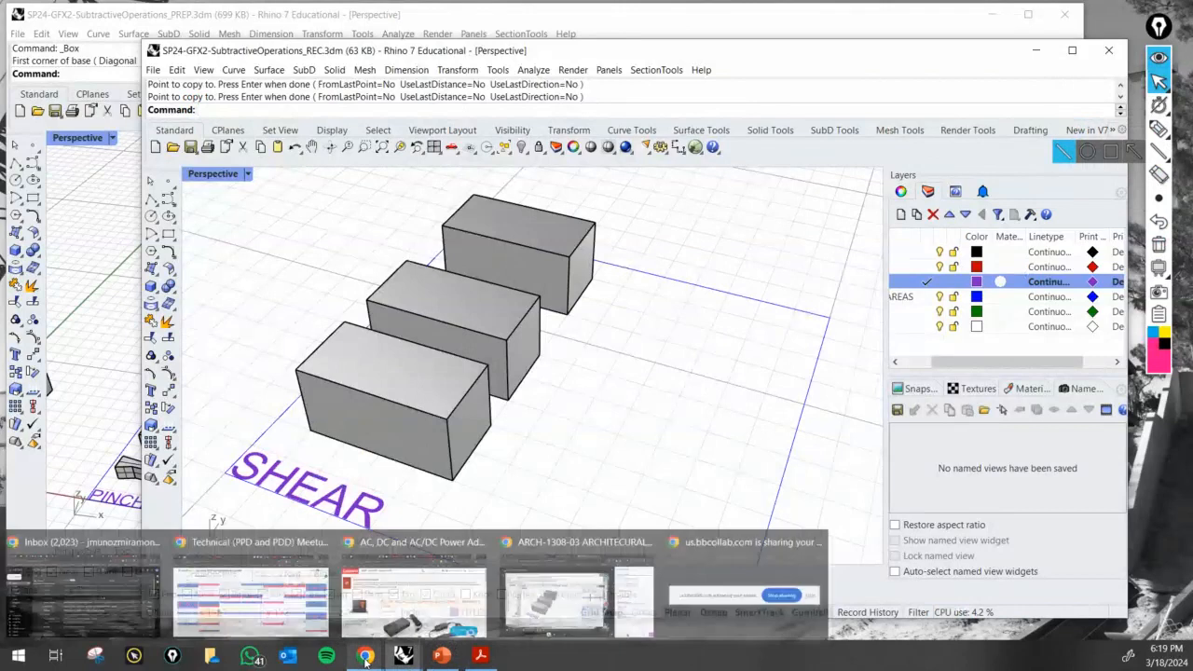
pyautogui.click(1159, 129)
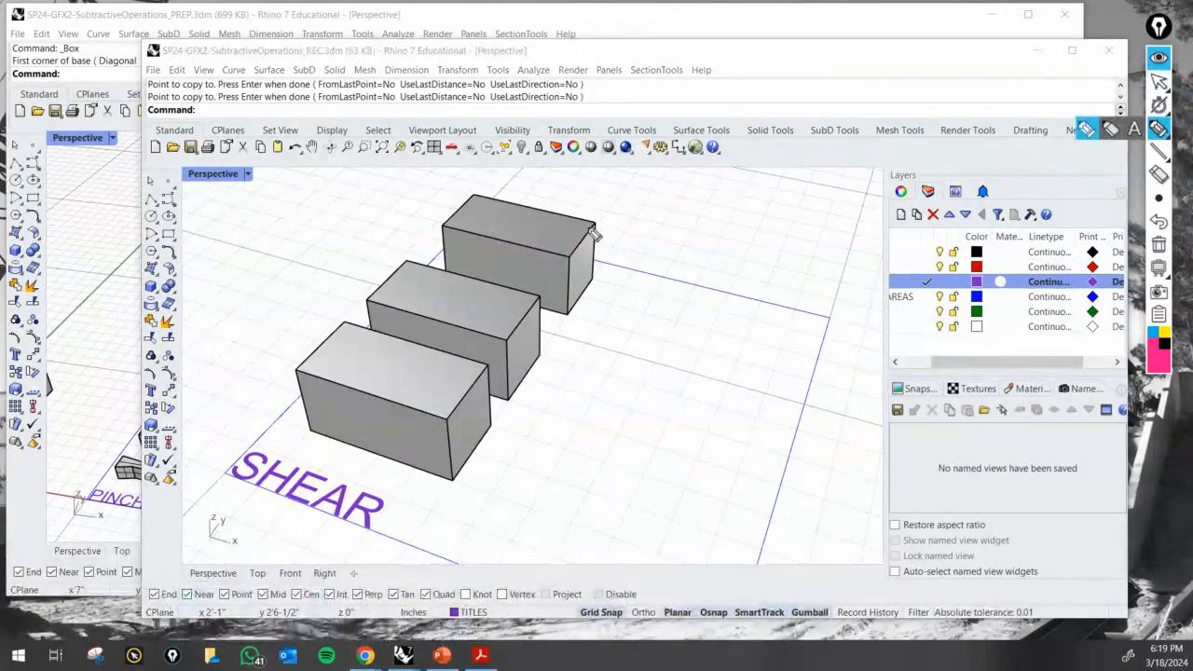
pyautogui.moveTo(595, 225); pyautogui.dragTo(573, 252)
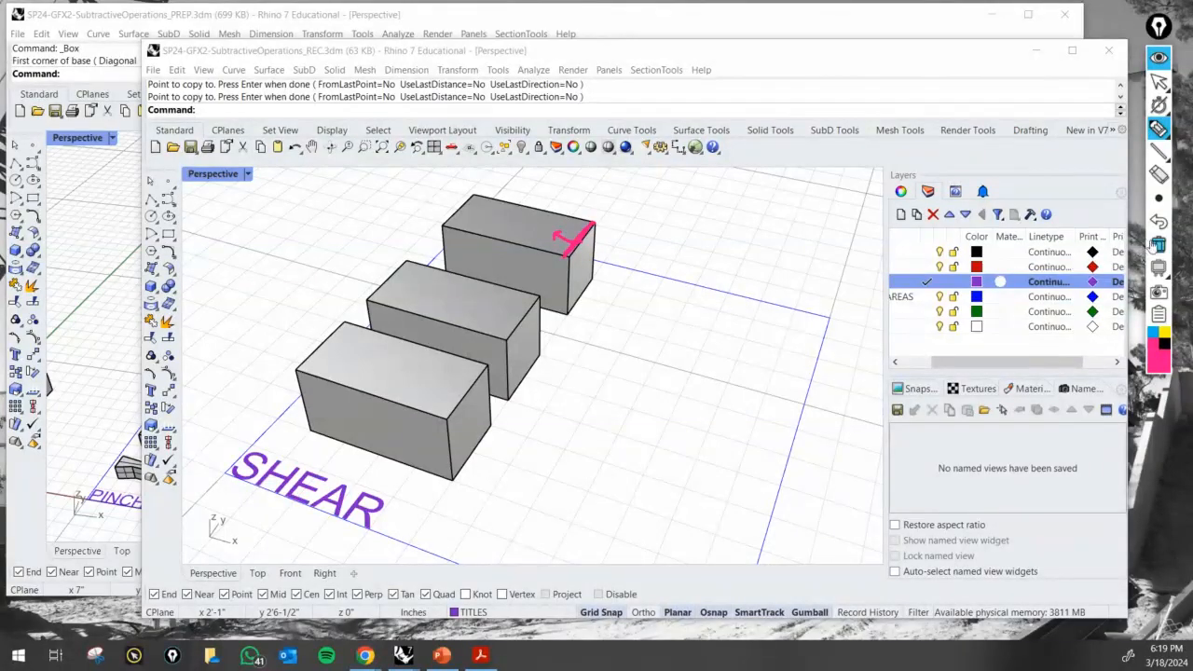
pyautogui.click(1159, 81)
# Switch to the Operative Design PDF in Acrobat and find the Shear page among the subtractive operations.
pyautogui.click(480, 655)
pyautogui.click(480, 656)
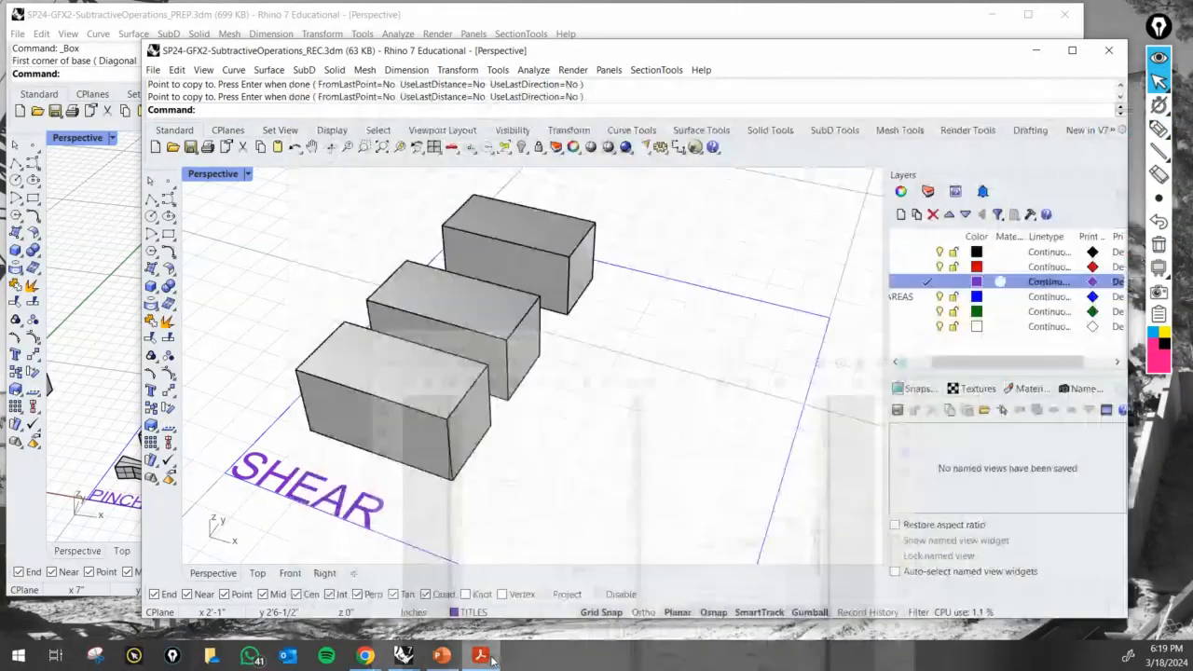
pyautogui.click(491, 655)
pyautogui.scroll(-10, 746, 440)
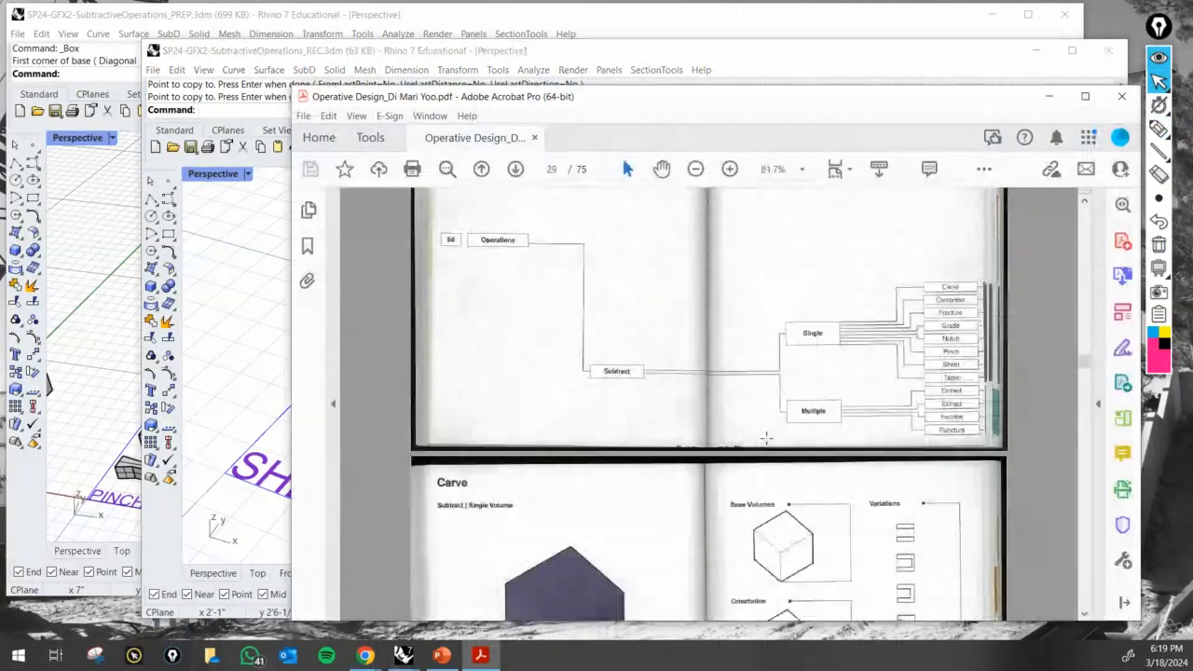
pyautogui.scroll(-10, 779, 454)
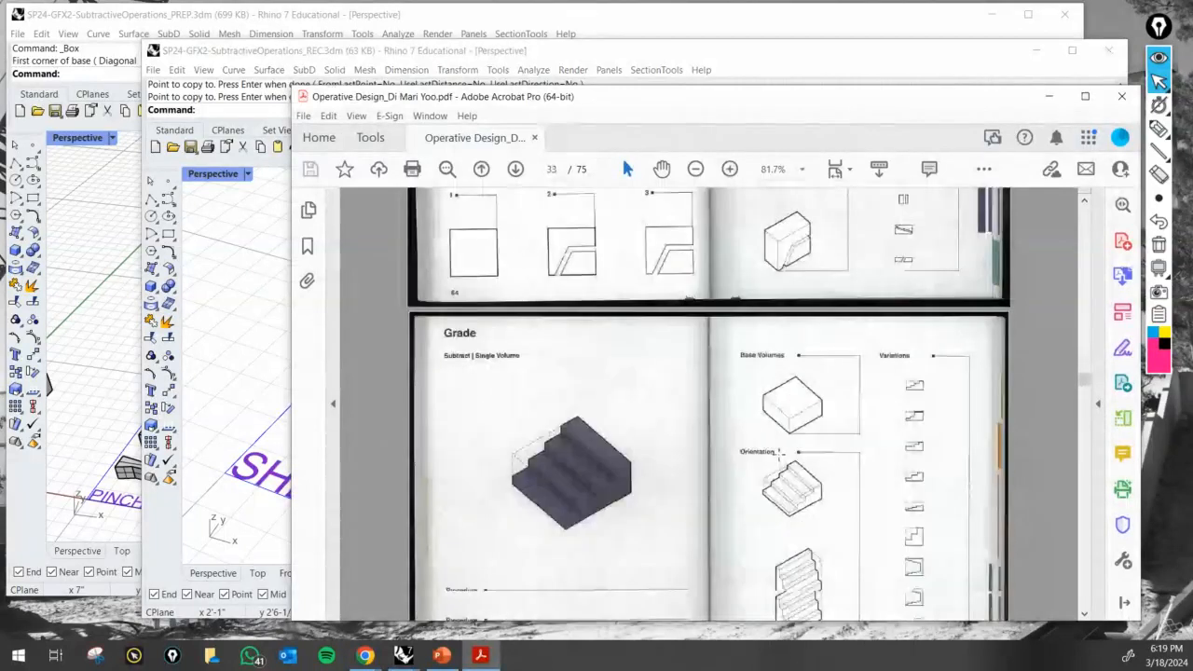
pyautogui.scroll(-5, 779, 454)
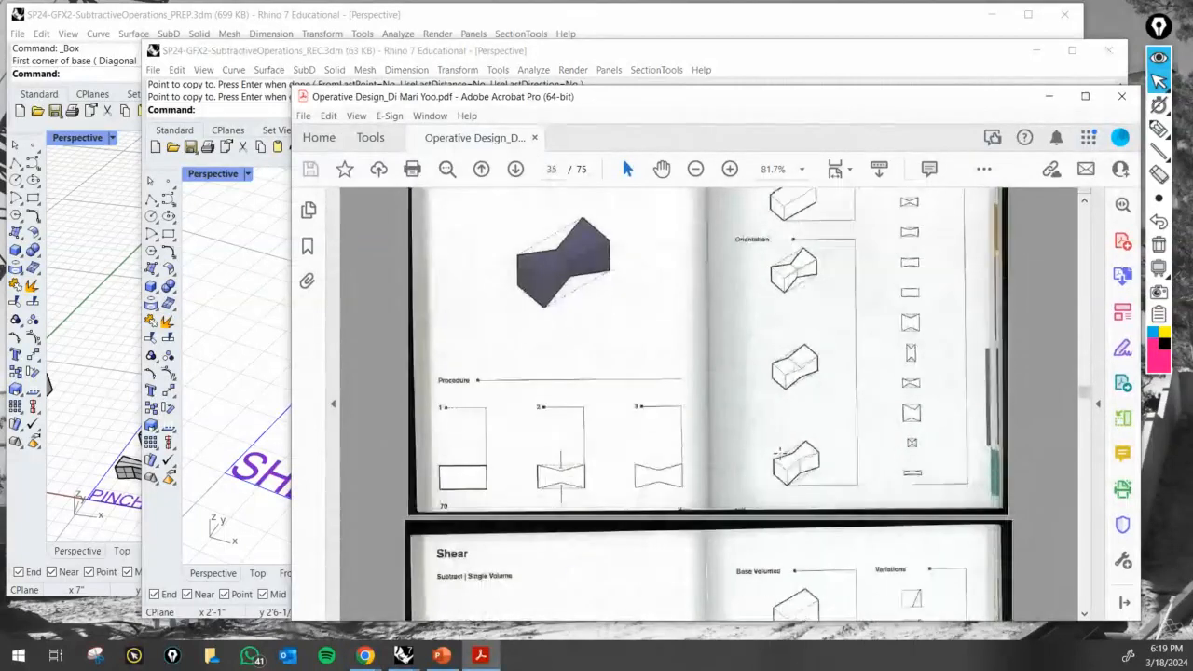
# Point out the cut edge on the main Shear drawing and on the last orientation diagram with pen marks, clearing each one.
pyautogui.click(1159, 128)
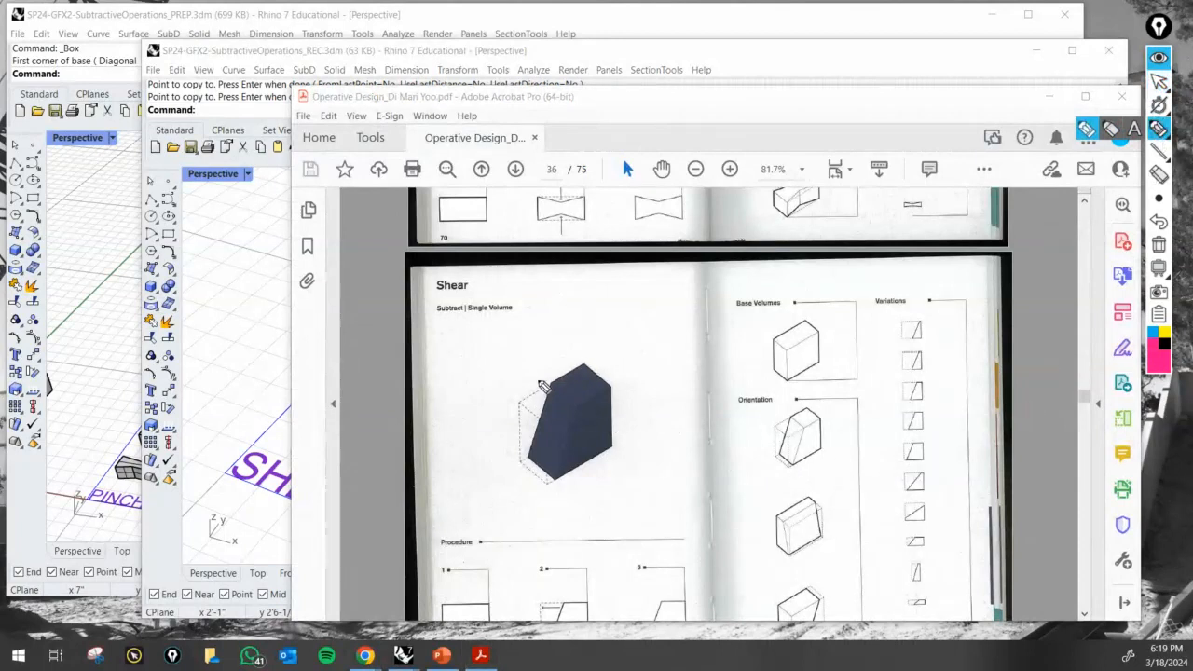
pyautogui.moveTo(538, 377); pyautogui.dragTo(546, 387)
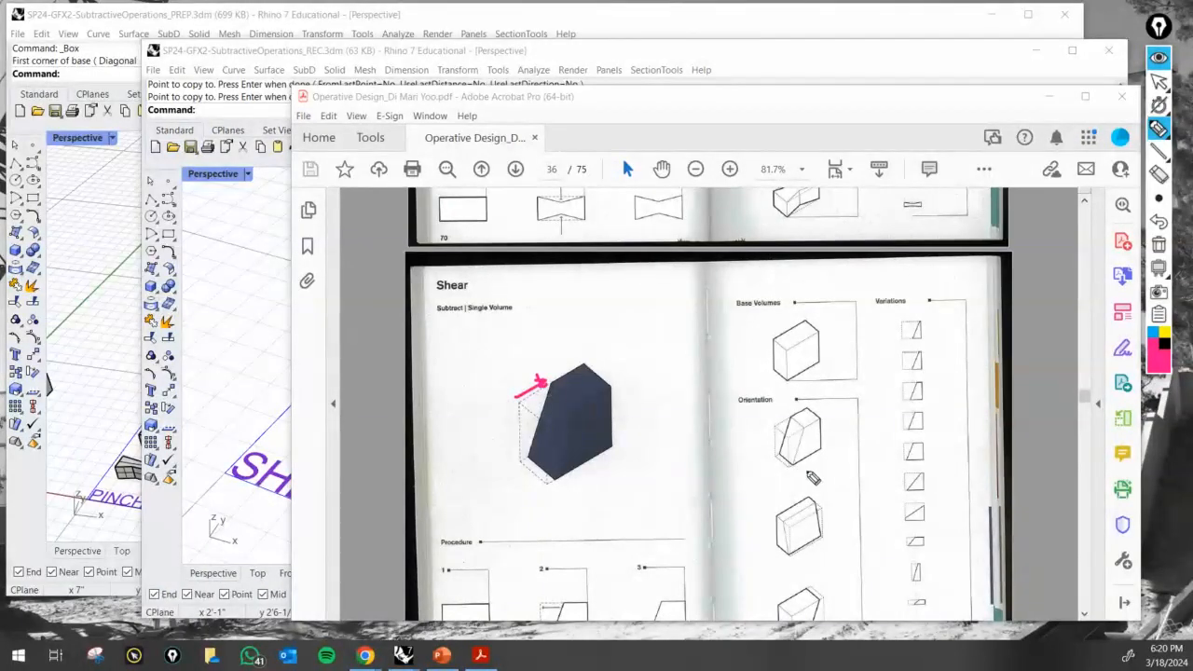
pyautogui.click(1158, 244)
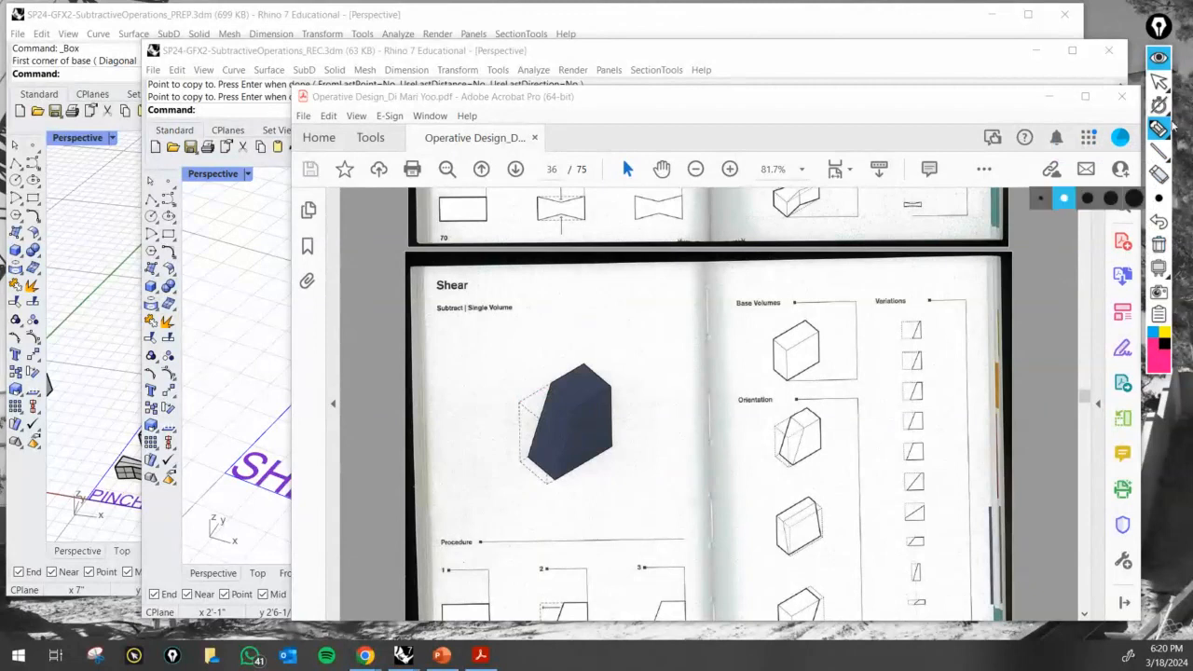
pyautogui.click(1158, 82)
pyautogui.scroll(-1, 815, 377)
pyautogui.click(1157, 128)
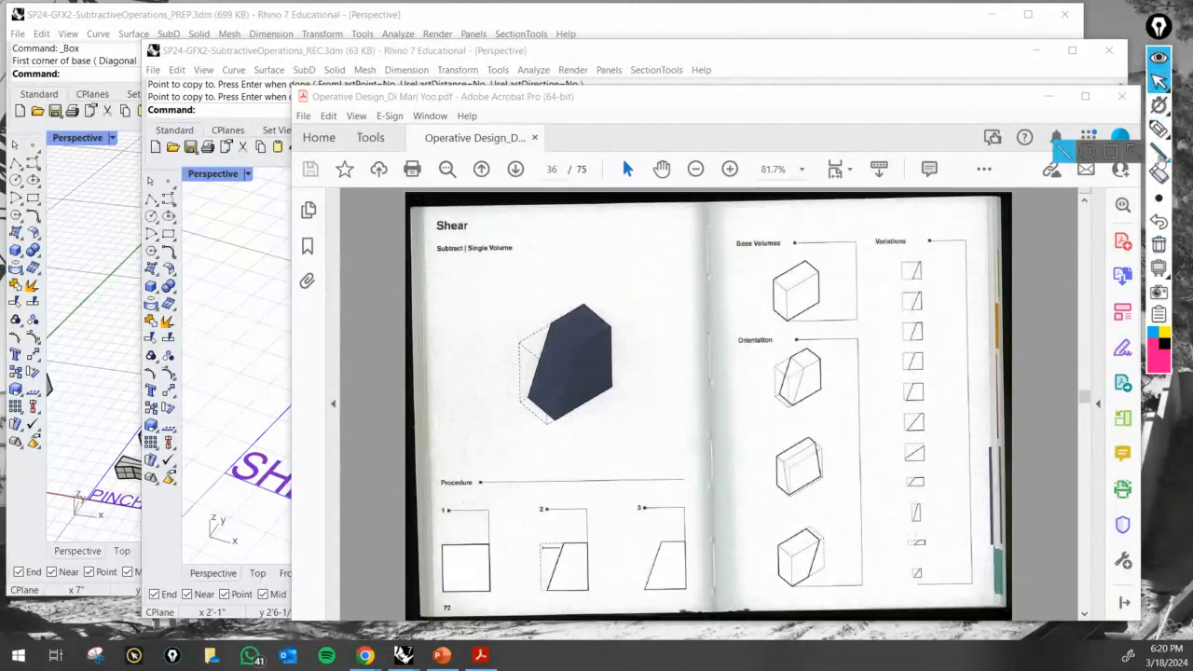
pyautogui.moveTo(834, 561); pyautogui.dragTo(825, 568)
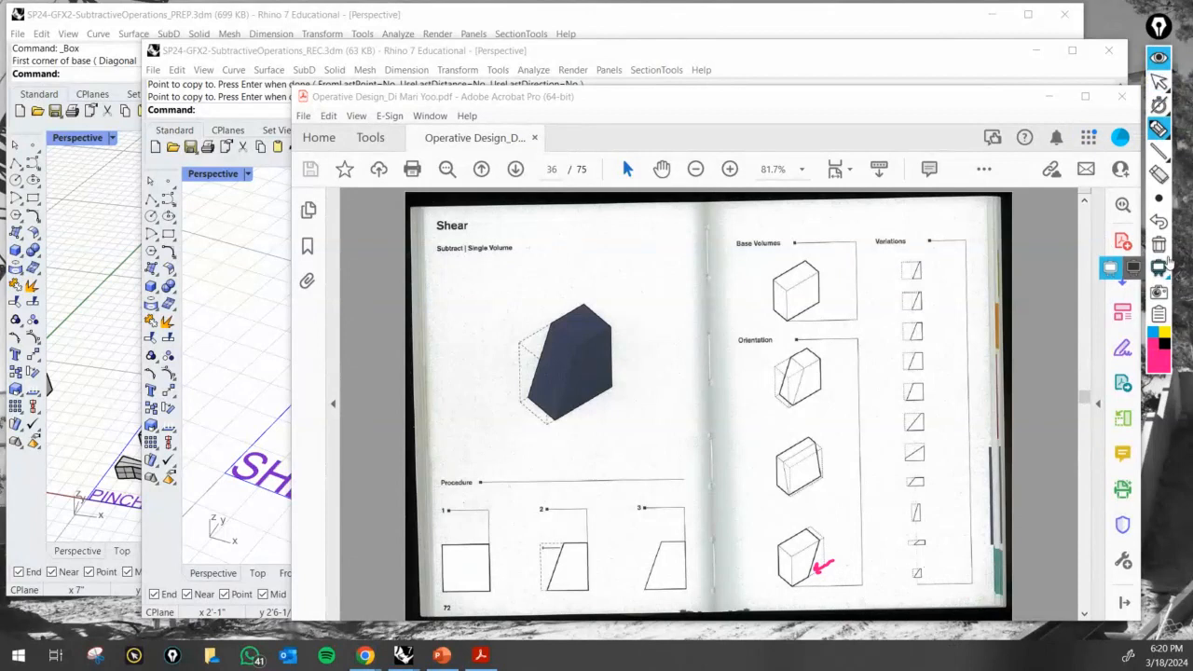
pyautogui.click(1159, 244)
pyautogui.click(1159, 82)
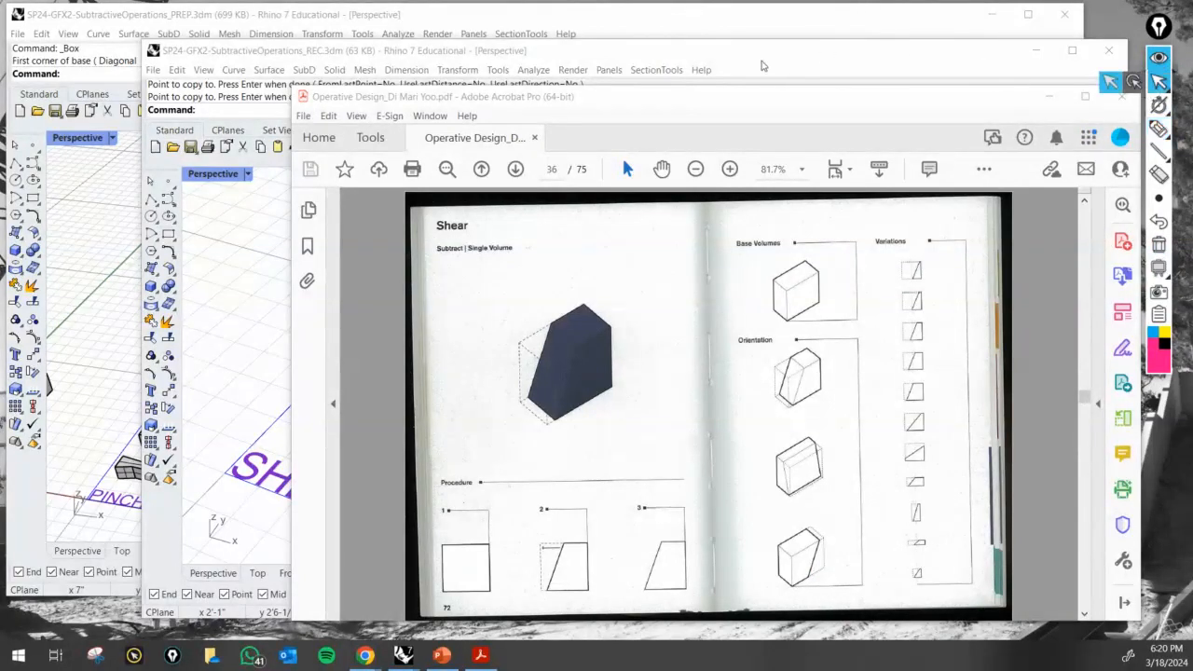
# Switch back to the Rhino model and move the short top edge of the front SHEAR box inward along its length.
pyautogui.click(763, 65)
pyautogui.moveTo(661, 400); pyautogui.dragTo(597, 382, button='right')
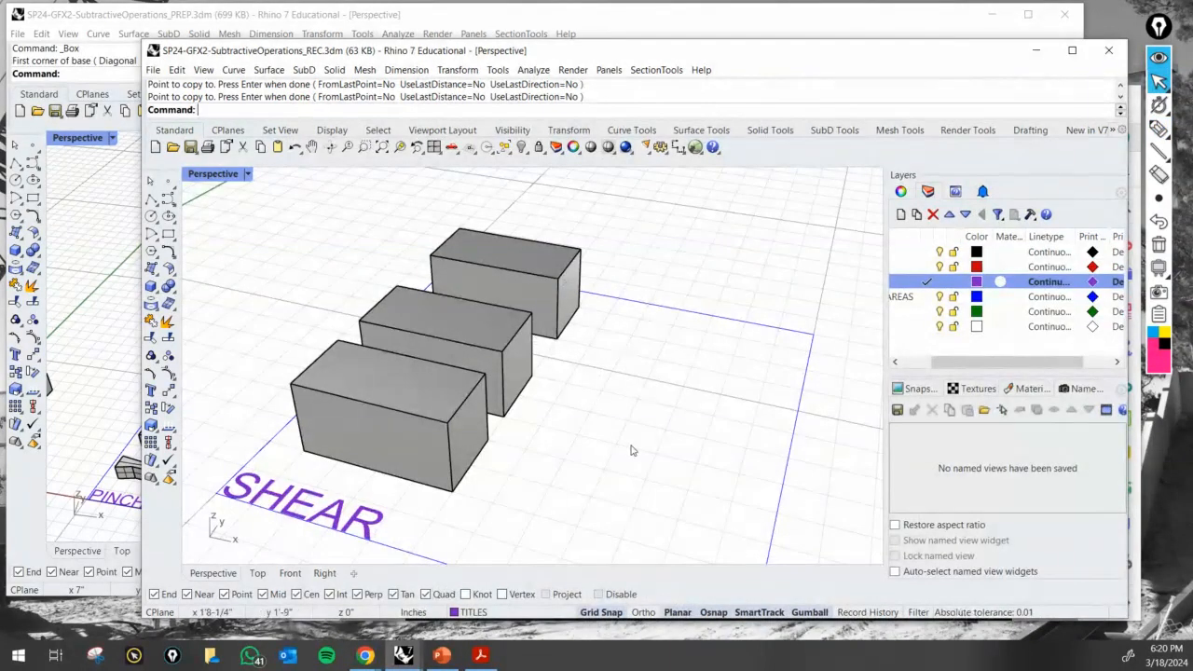
pyautogui.moveTo(631, 451); pyautogui.dragTo(558, 445, button='right')
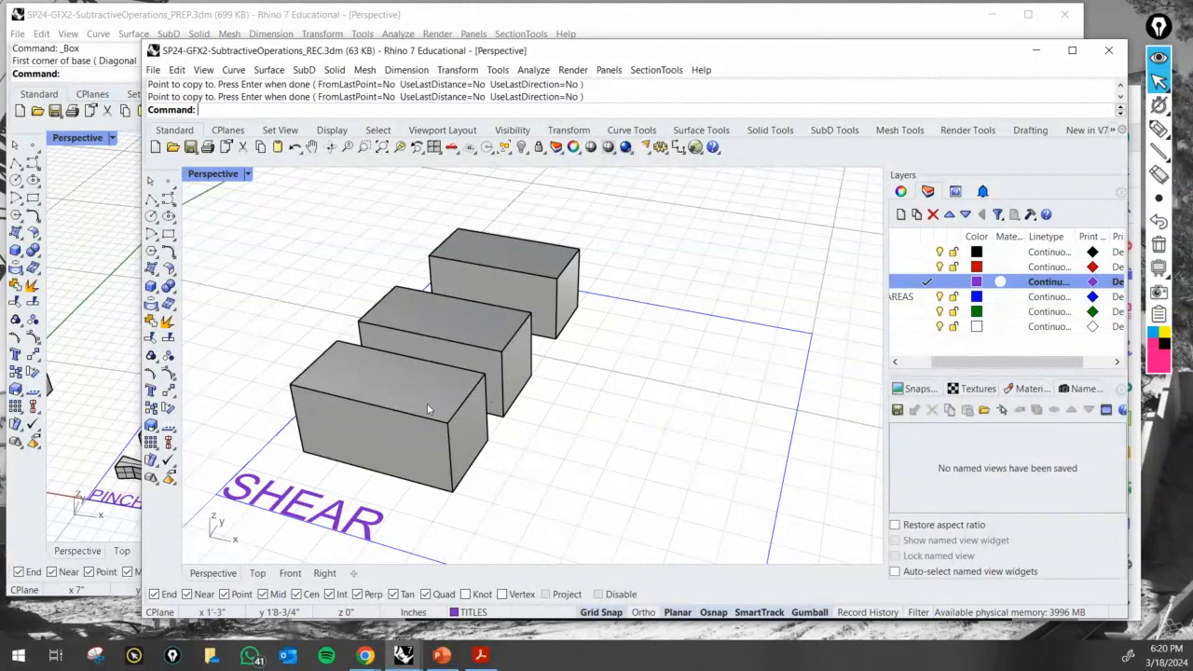
pyautogui.keyDown('ctrl'); pyautogui.keyDown('shift'); pyautogui.click(460, 412); pyautogui.keyUp('shift'); pyautogui.keyUp('ctrl')
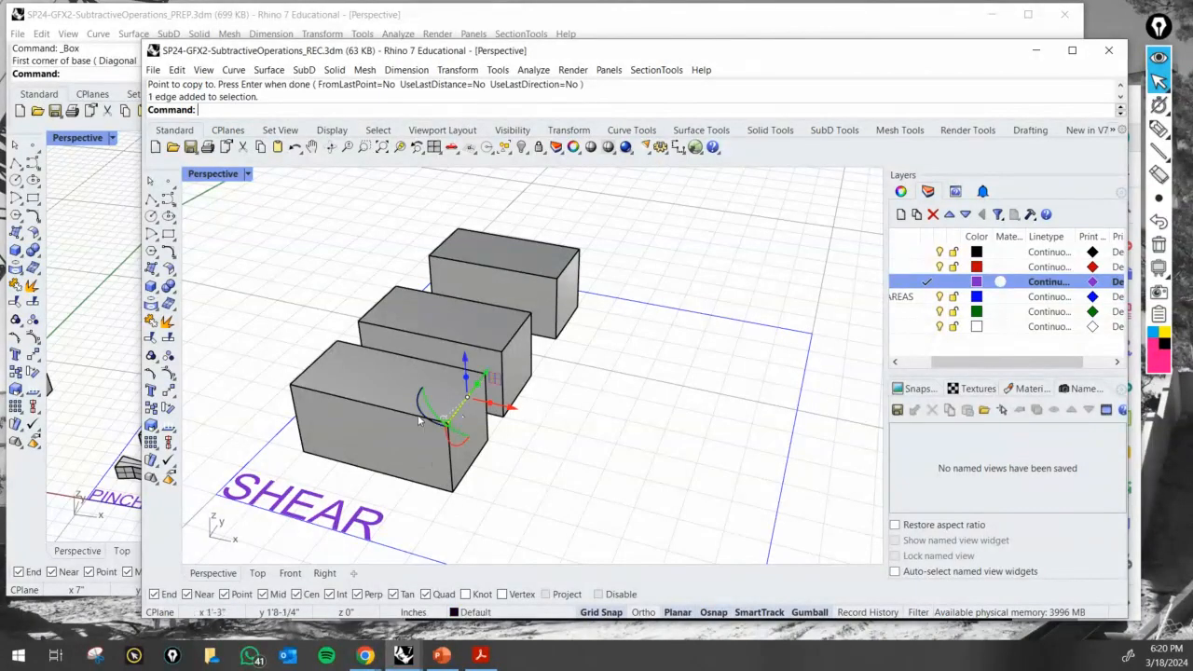
pyautogui.scroll(3, 419, 421)
pyautogui.press('Escape')
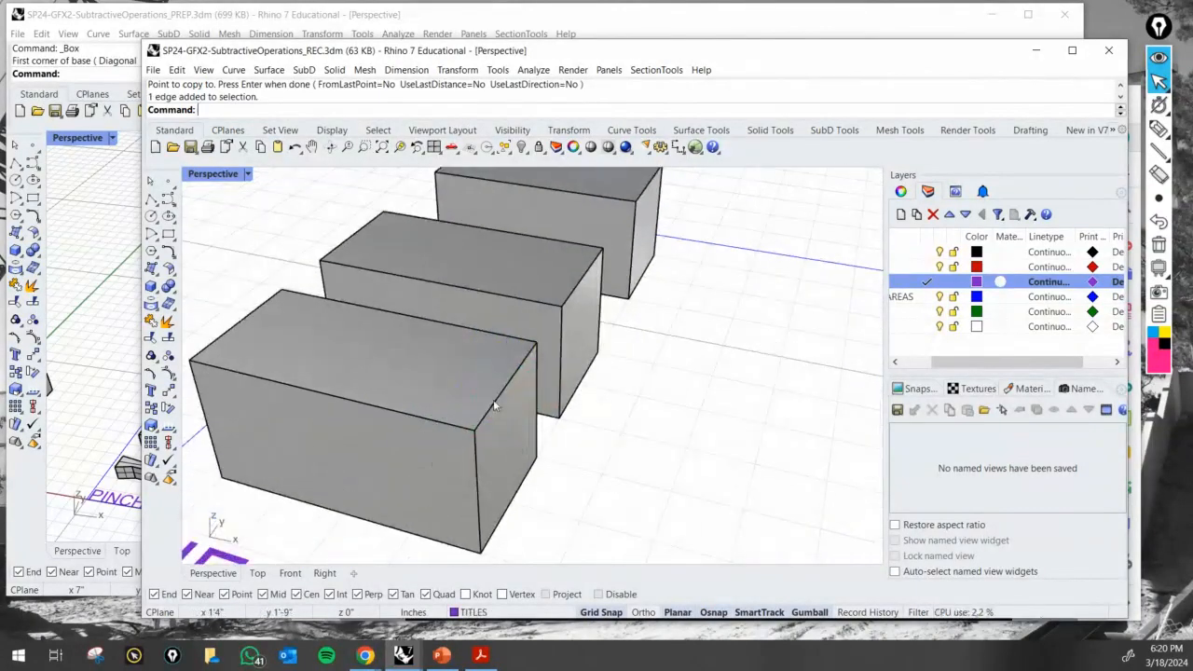
pyautogui.keyDown('ctrl'); pyautogui.keyDown('shift'); pyautogui.click(493, 406); pyautogui.keyUp('shift'); pyautogui.keyUp('ctrl')
pyautogui.moveTo(660, 510); pyautogui.dragTo(624, 446, button='right')
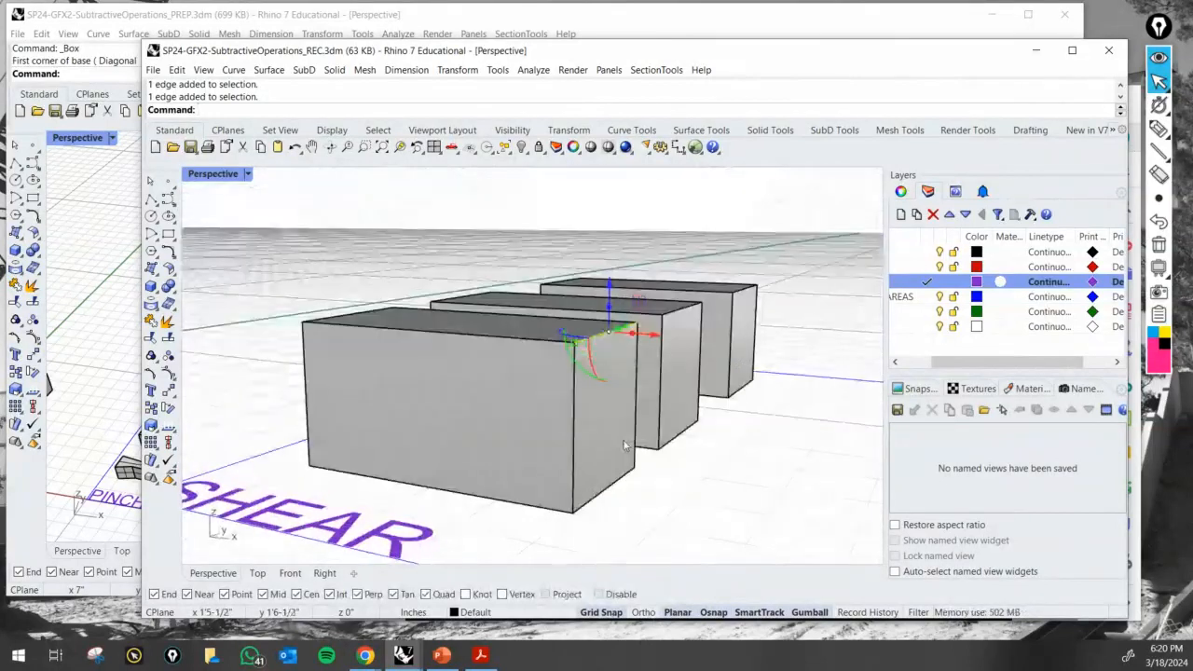
pyautogui.moveTo(576, 378); pyautogui.dragTo(583, 341, button='right')
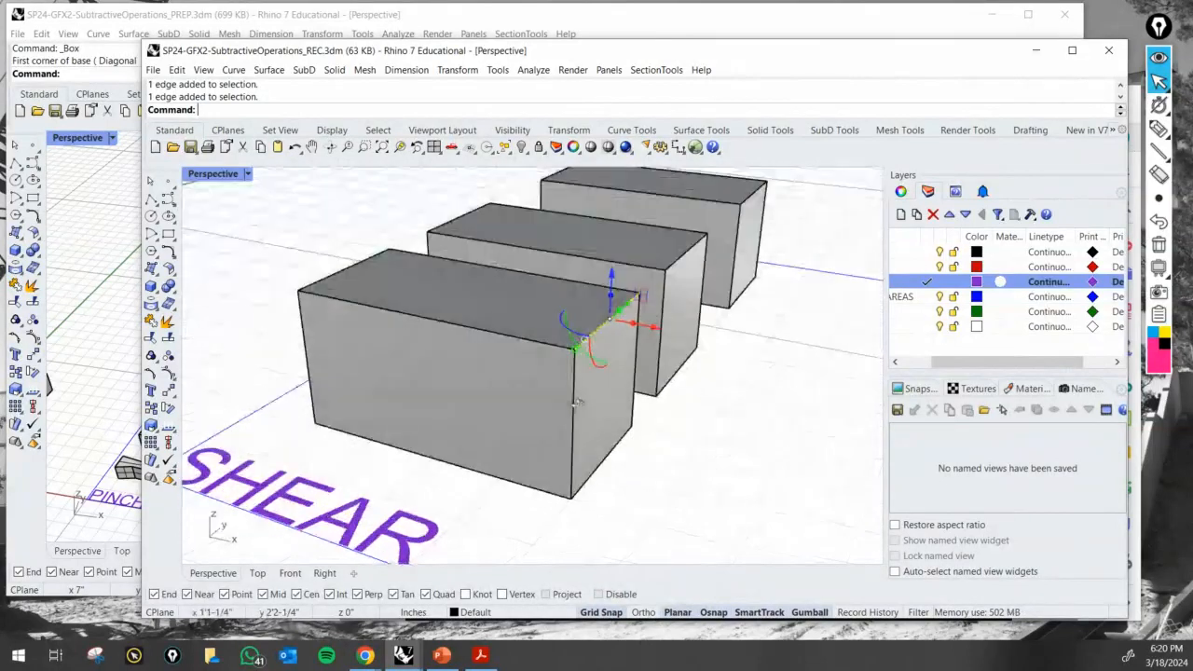
pyautogui.moveTo(658, 333); pyautogui.dragTo(514, 316)
# Turn off the surface isocurves for the sheared front box.
pyautogui.moveTo(739, 528); pyautogui.dragTo(547, 359, button='right')
pyautogui.click(547, 359)
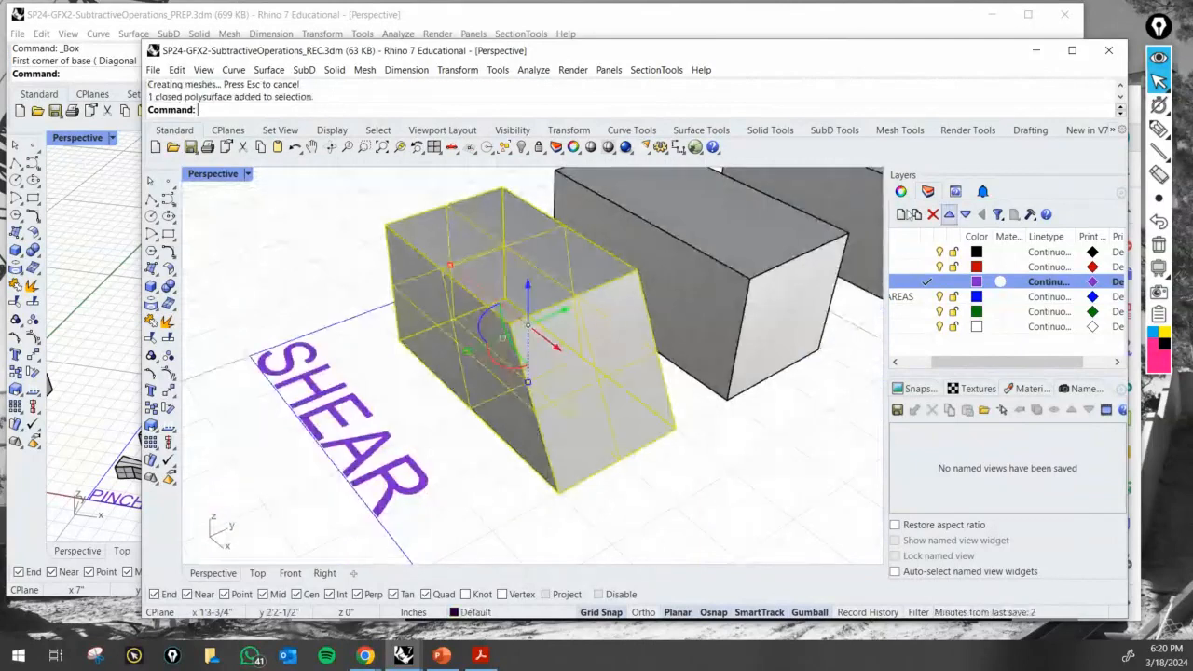
pyautogui.click(900, 191)
pyautogui.scroll(-5, 978, 338)
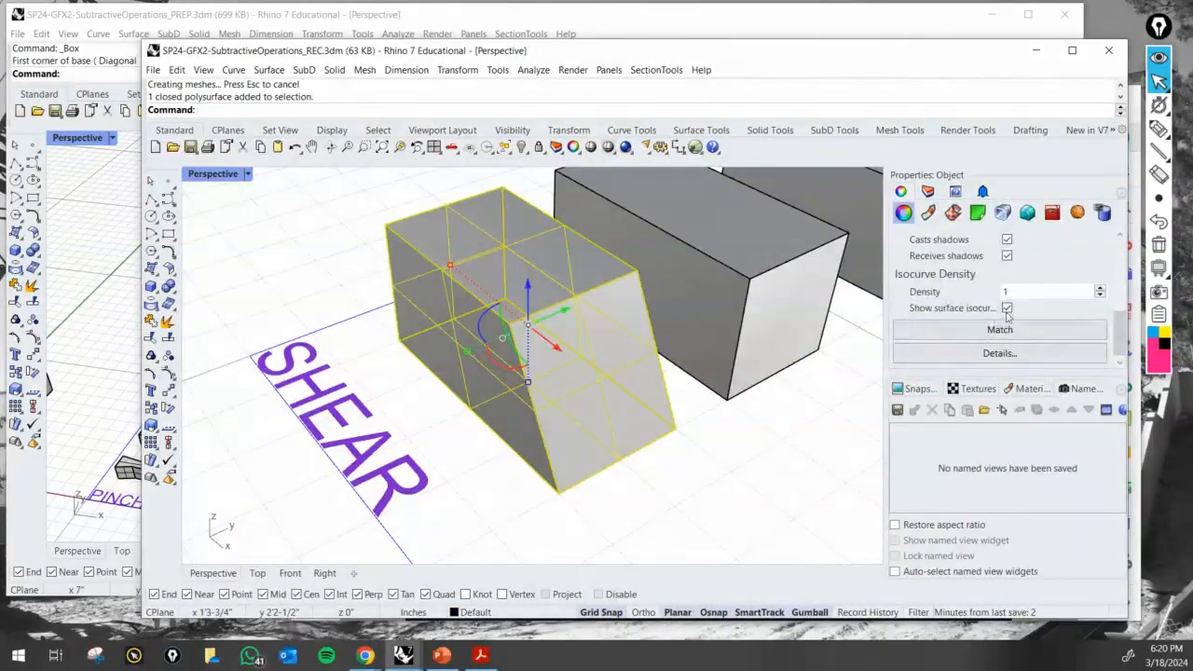
pyautogui.click(1007, 309)
pyautogui.click(711, 490)
# Move the long top edge of the middle SHEAR box inward across its width to slope that side.
pyautogui.moveTo(631, 495); pyautogui.dragTo(494, 459, button='right')
pyautogui.keyDown('ctrl'); pyautogui.keyDown('shift'); pyautogui.click(399, 319); pyautogui.keyUp('shift'); pyautogui.keyUp('ctrl')
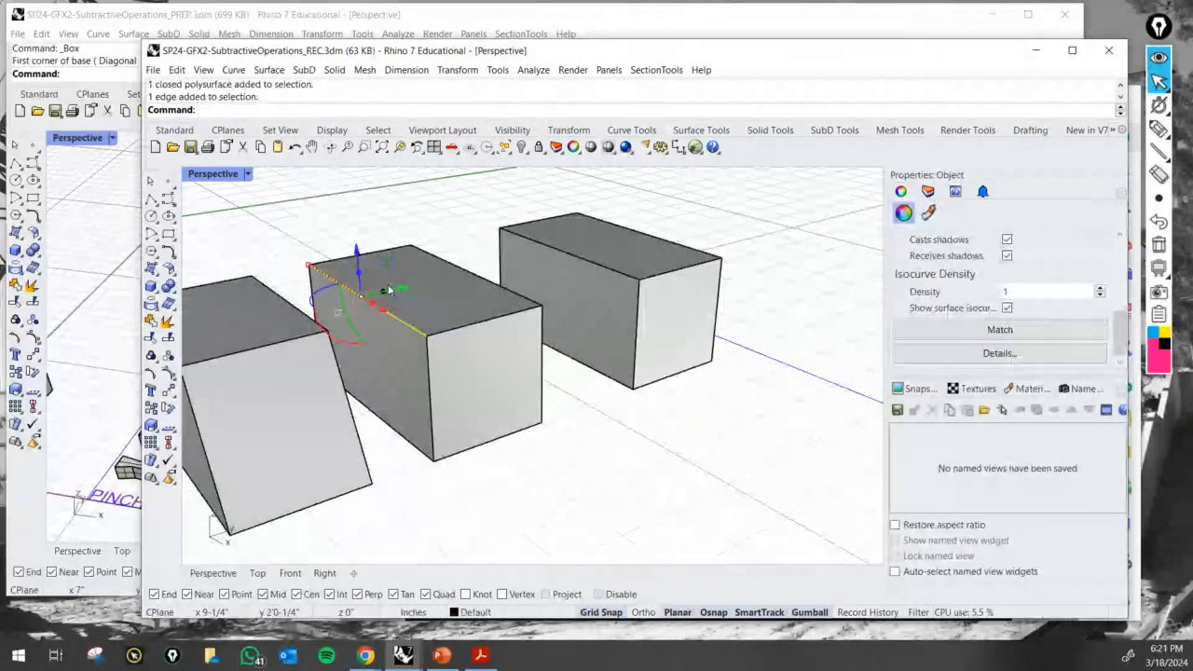
pyautogui.moveTo(389, 290); pyautogui.dragTo(522, 373)
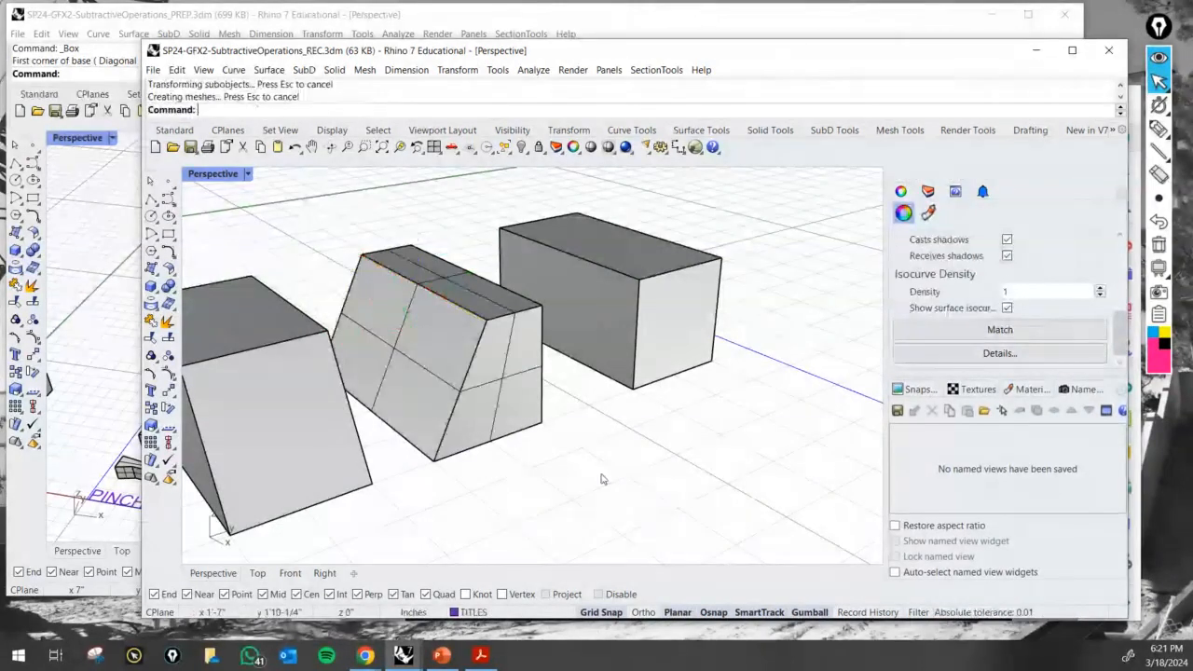
# Turn off the surface isocurves for the sheared middle box.
pyautogui.moveTo(573, 450); pyautogui.dragTo(626, 433, button='right')
pyautogui.click(545, 392)
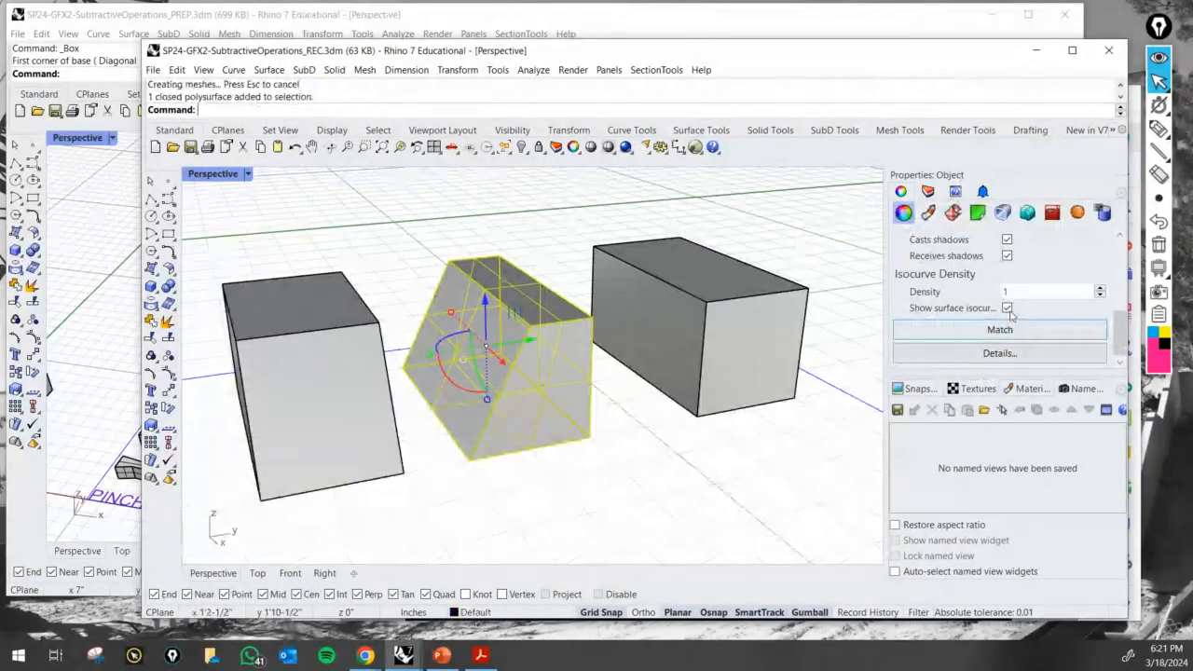
pyautogui.click(1006, 308)
pyautogui.click(543, 489)
# Turn off Grid Snap and move the near short top edge of the rear SHEAR box inward along its length.
pyautogui.moveTo(516, 469); pyautogui.dragTo(663, 450, button='right')
pyautogui.scroll(-5, 663, 450)
pyautogui.moveTo(485, 457); pyautogui.dragTo(356, 379, button='right')
pyautogui.scroll(4, 568, 461)
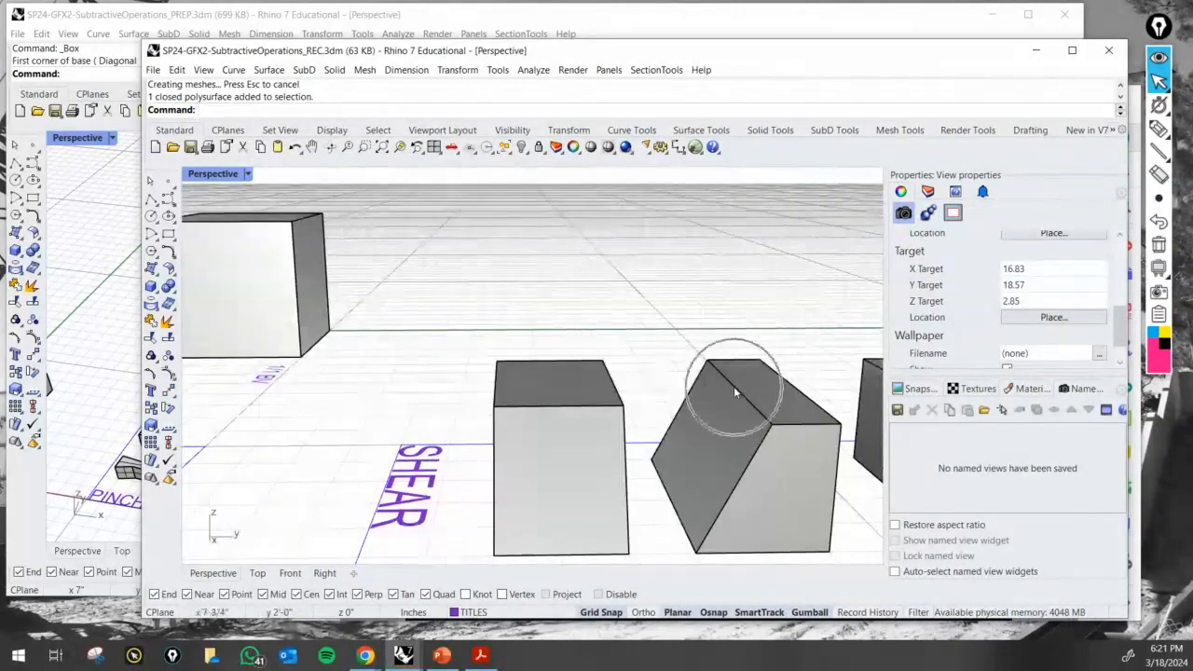
pyautogui.moveTo(734, 386); pyautogui.dragTo(568, 400, button='right')
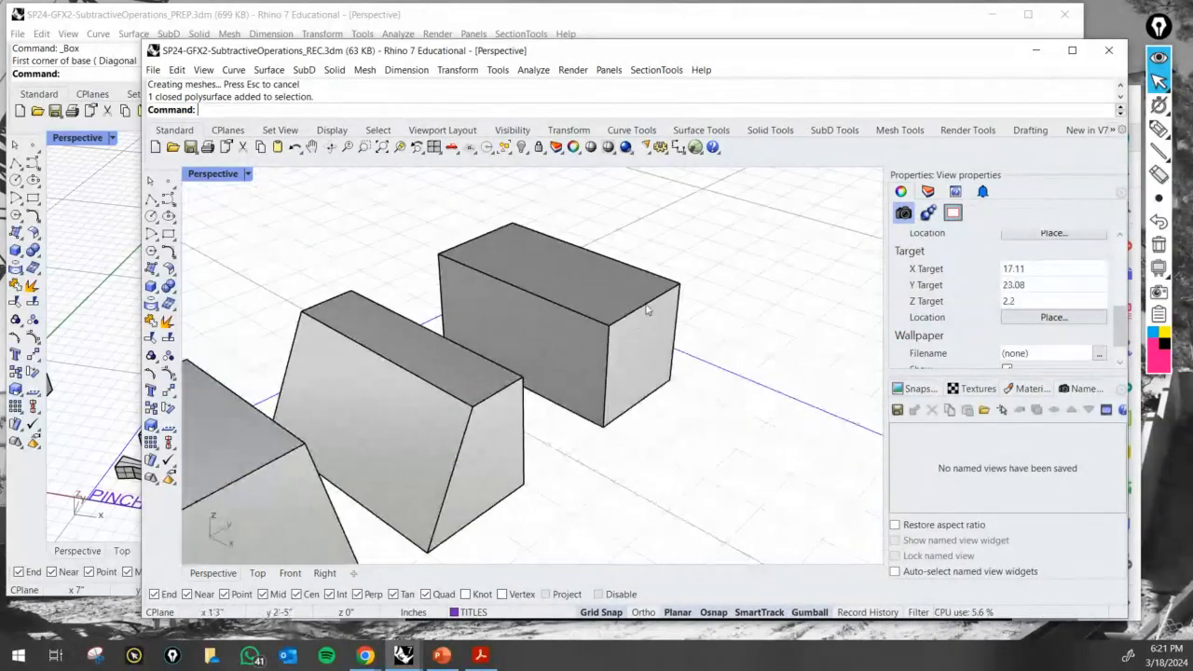
pyautogui.keyDown('ctrl'); pyautogui.keyDown('shift'); pyautogui.click(648, 308); pyautogui.keyUp('shift'); pyautogui.keyUp('ctrl')
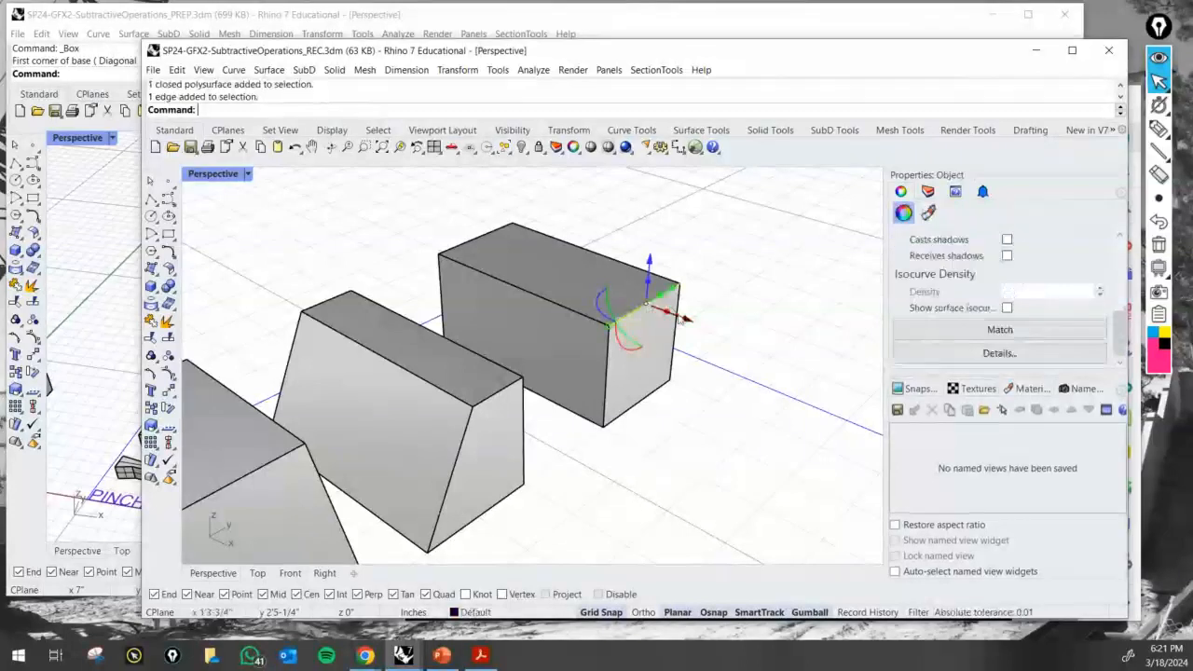
pyautogui.click(610, 615)
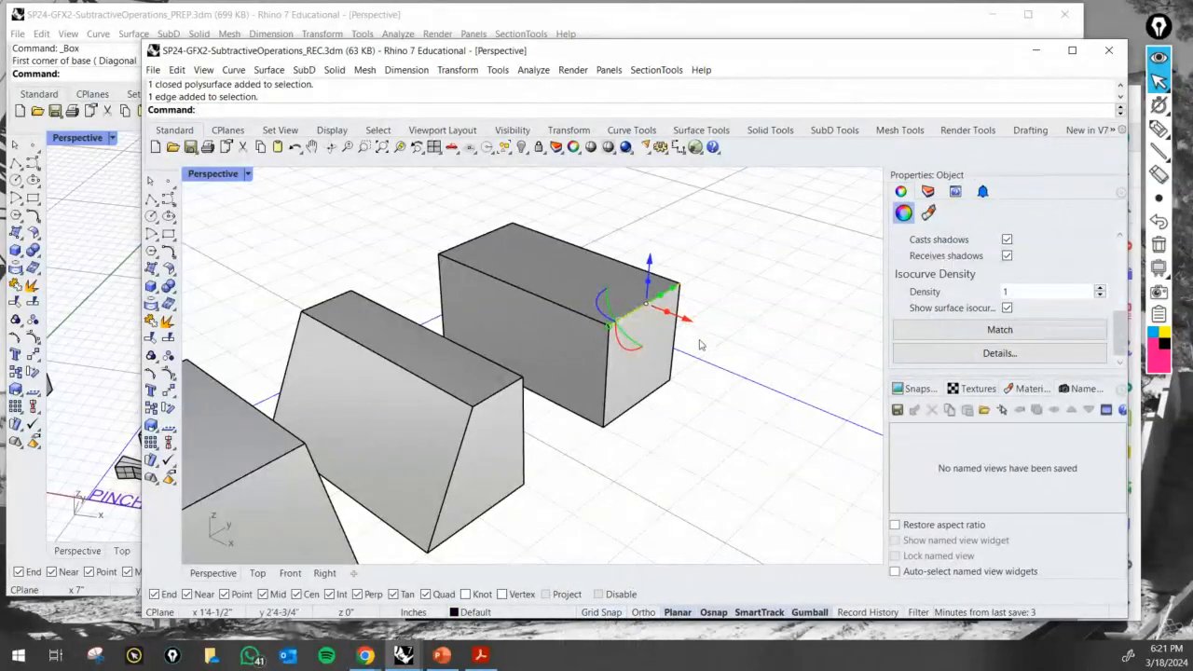
pyautogui.moveTo(690, 323); pyautogui.dragTo(658, 327)
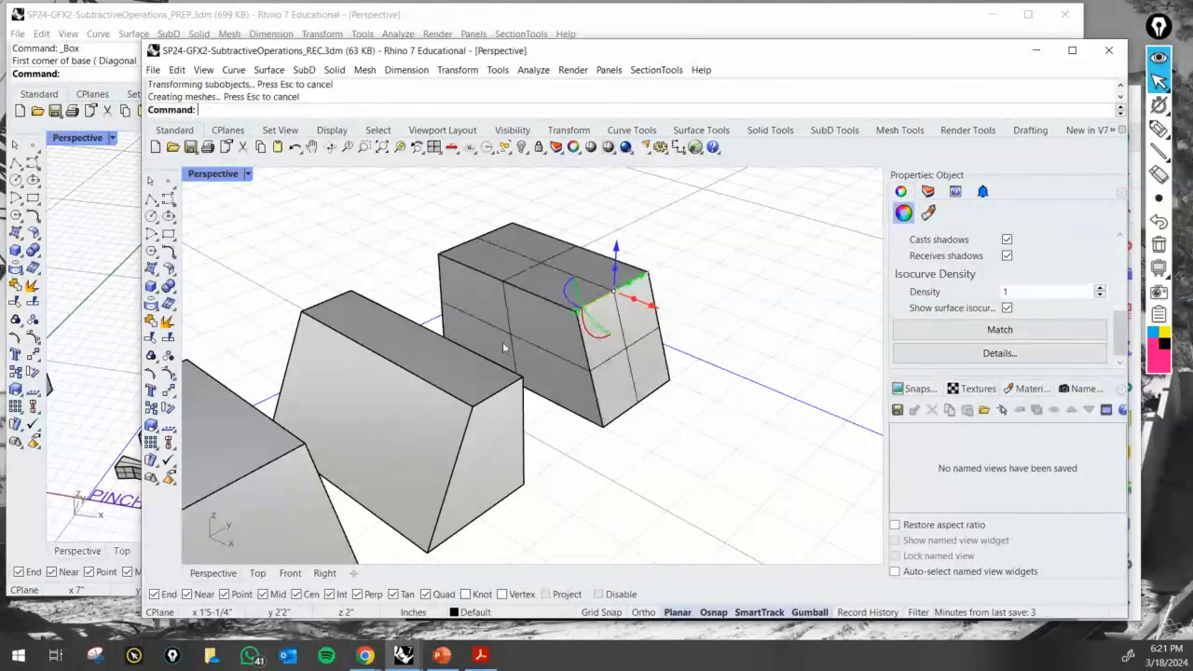
# Move the opposite short top edge of the rear SHEAR box inward so both ends slope.
pyautogui.moveTo(502, 342); pyautogui.dragTo(628, 261, button='right')
pyautogui.click(630, 262)
pyautogui.scroll(-2, 789, 309)
pyautogui.moveTo(295, 360); pyautogui.dragTo(403, 366, button='right')
pyautogui.scroll(2, 377, 330)
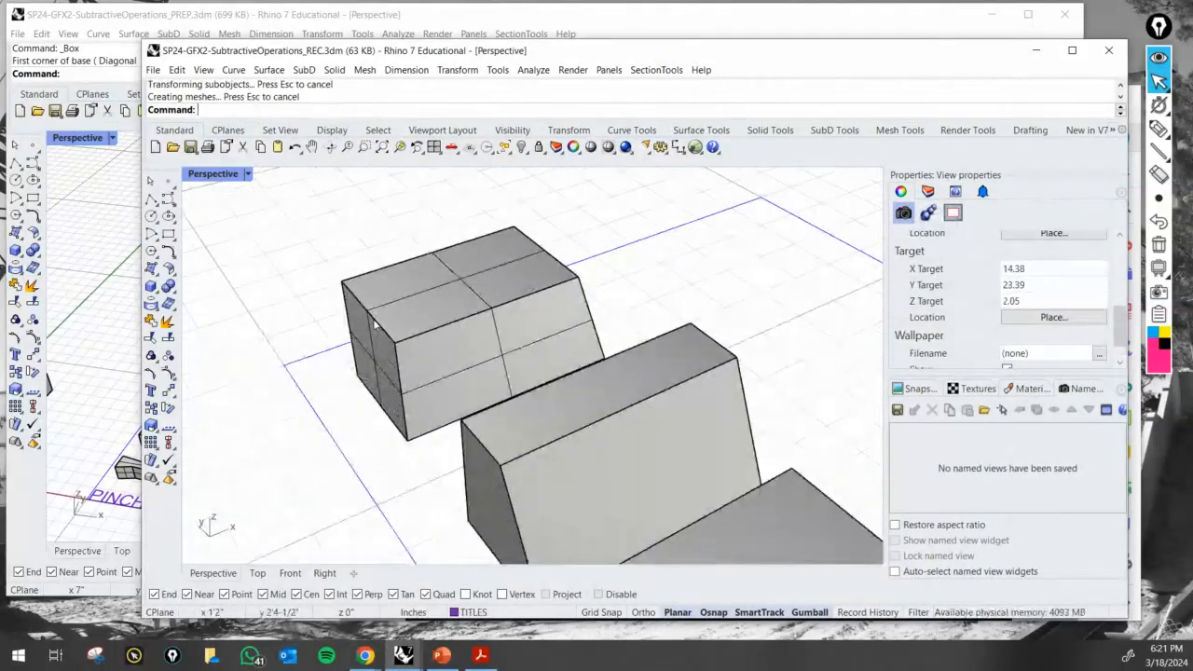
pyautogui.keyDown('ctrl'); pyautogui.keyDown('shift'); pyautogui.click(373, 324); pyautogui.keyUp('shift'); pyautogui.keyUp('ctrl')
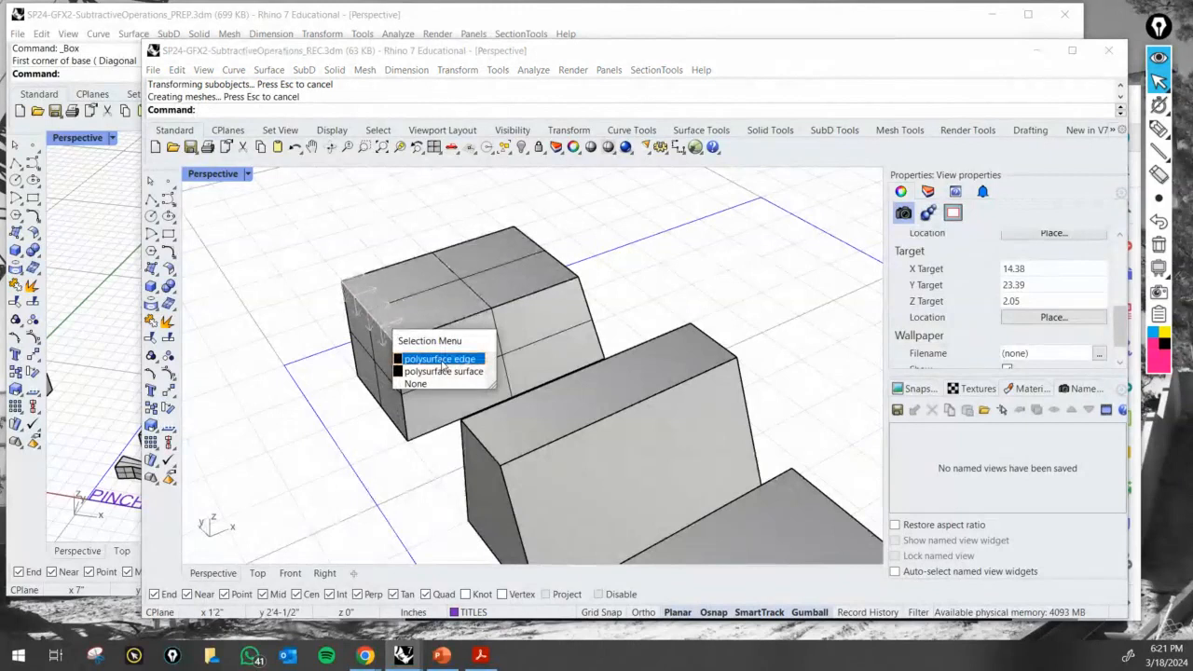
pyautogui.click(443, 361)
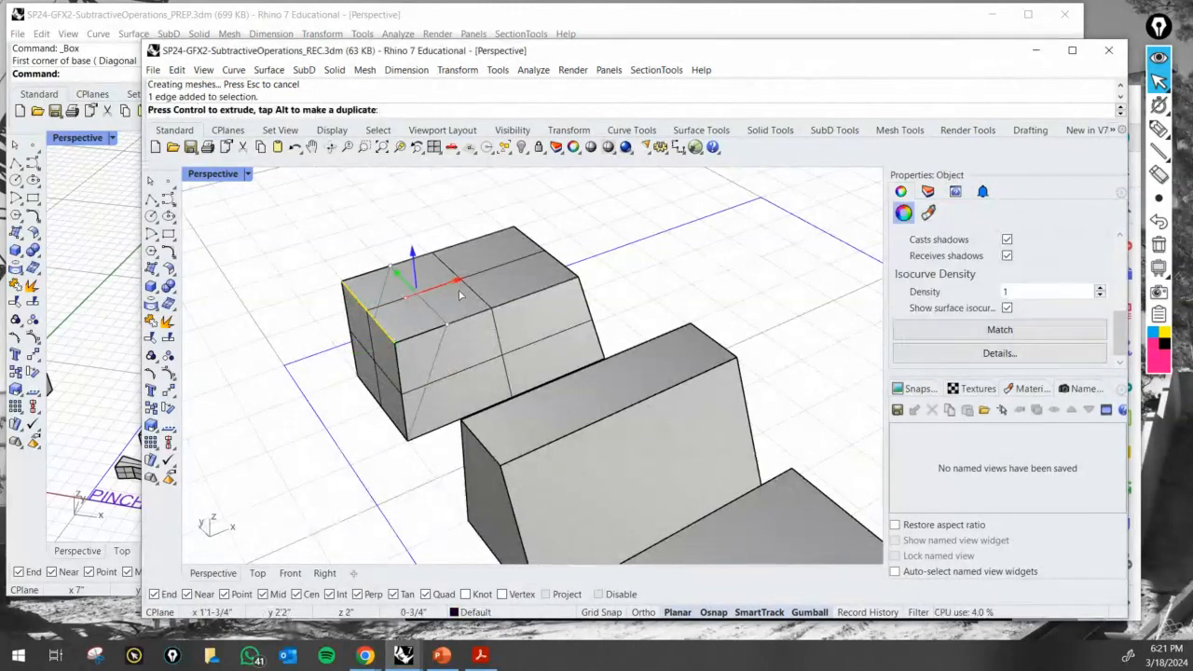
pyautogui.moveTo(459, 291); pyautogui.dragTo(472, 289)
pyautogui.click(684, 298)
pyautogui.moveTo(684, 298); pyautogui.dragTo(609, 317, button='right')
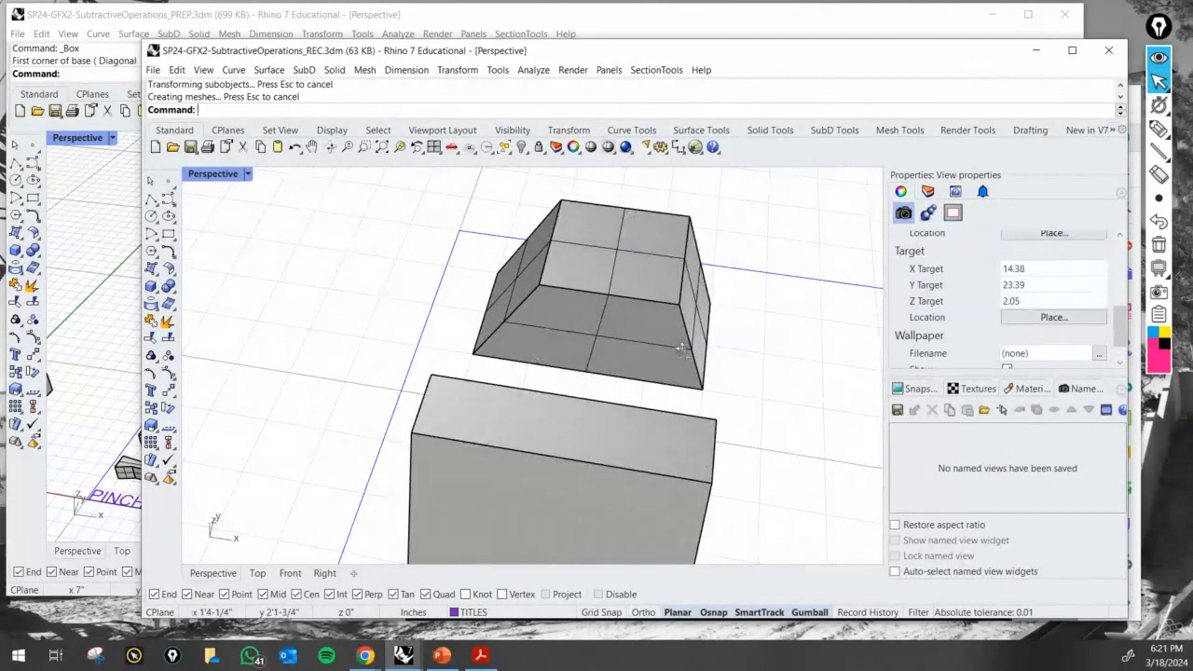
# Turn off the surface isocurves for the sheared rear box.
pyautogui.moveTo(680, 349); pyautogui.dragTo(285, 367, button='right')
pyautogui.click(774, 396)
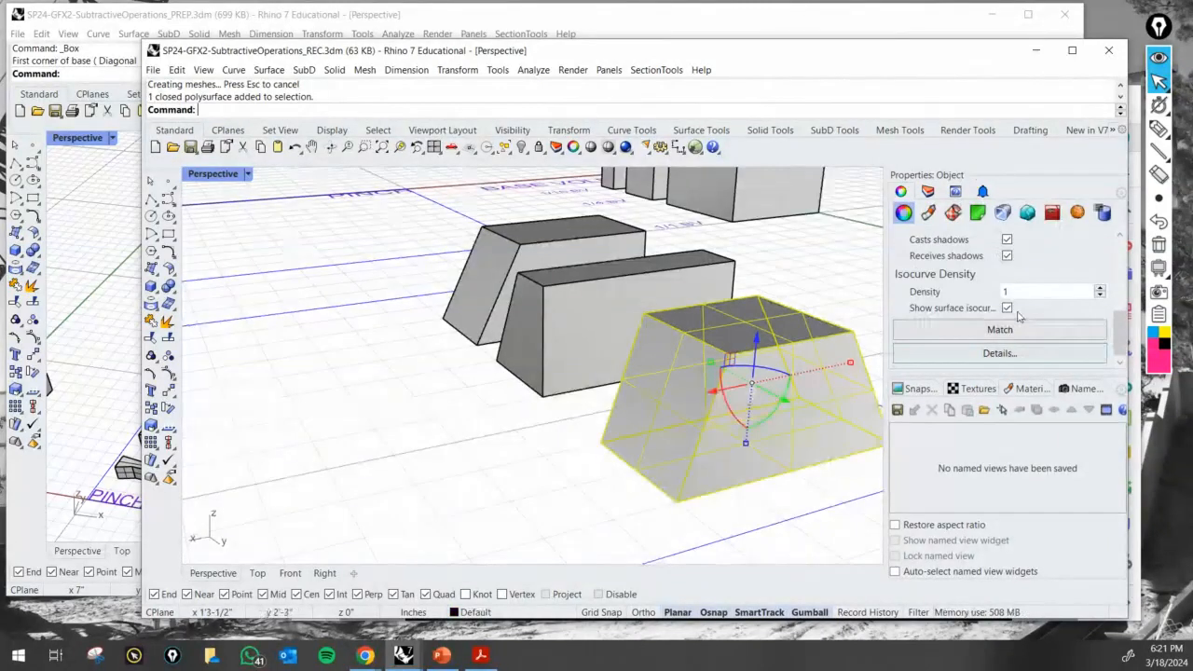
pyautogui.click(1008, 308)
pyautogui.click(832, 300)
# Move the long bottom edge of the rear SHEAR box, on the side facing the middle box, inward across its width.
pyautogui.moveTo(820, 319); pyautogui.dragTo(575, 431, button='right')
pyautogui.keyDown('ctrl'); pyautogui.keyDown('shift'); pyautogui.click(540, 427); pyautogui.keyUp('shift'); pyautogui.keyUp('ctrl')
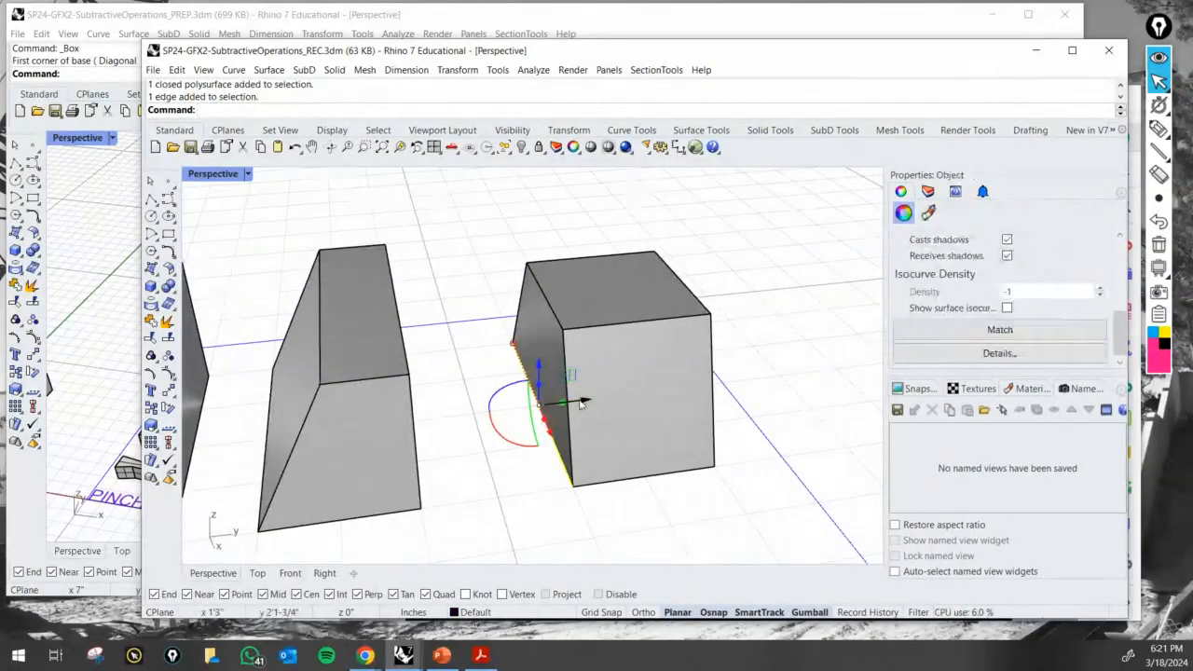
pyautogui.moveTo(540, 427); pyautogui.dragTo(614, 427)
pyautogui.click(593, 527)
pyautogui.moveTo(593, 528); pyautogui.dragTo(325, 463, button='right')
pyautogui.scroll(3, 332, 437)
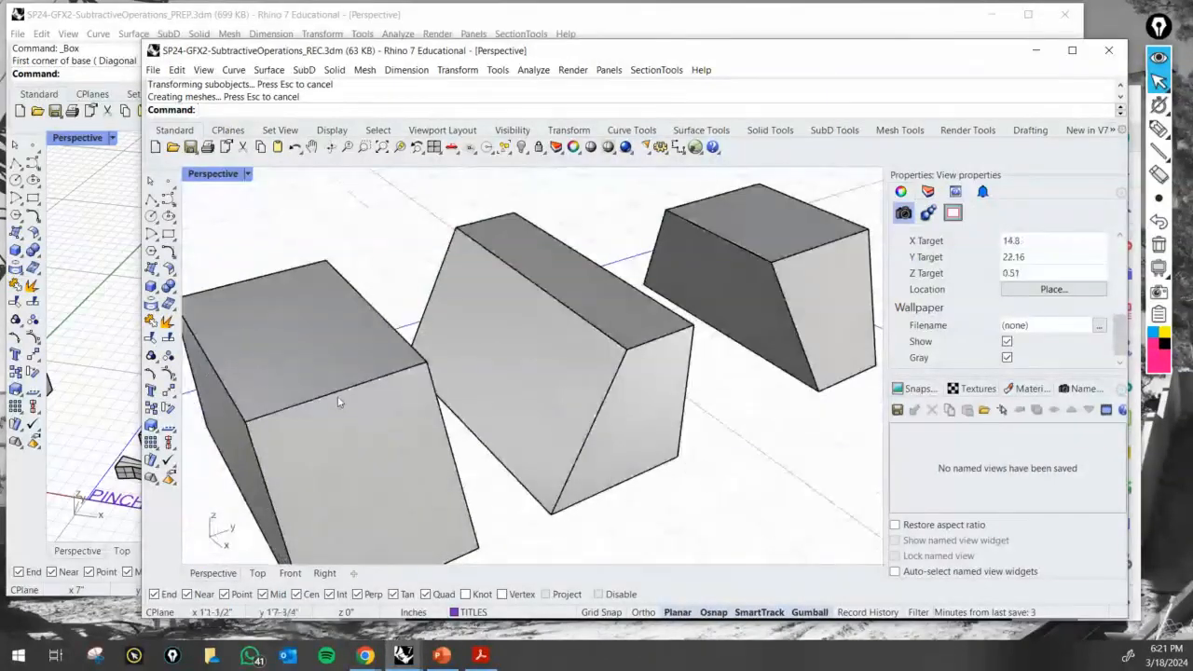
# Move the near short bottom edge of the middle SHEAR box inward along its length to undercut that end.
pyautogui.scroll(-5, 338, 402)
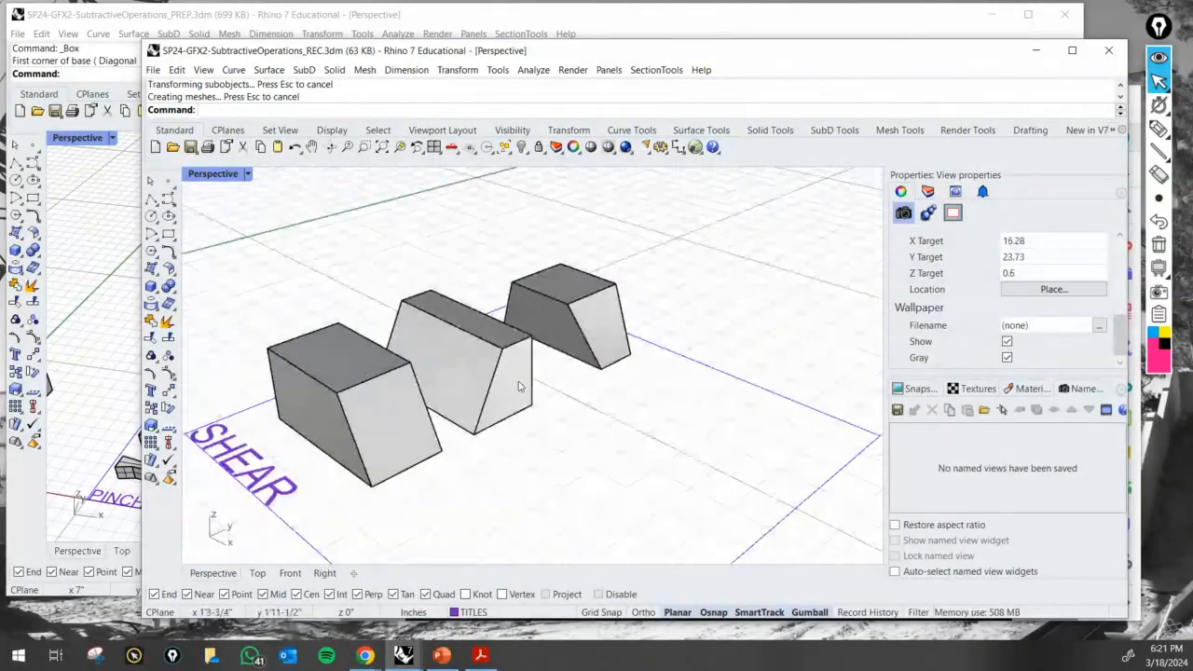
pyautogui.moveTo(518, 386); pyautogui.dragTo(474, 357, button='right')
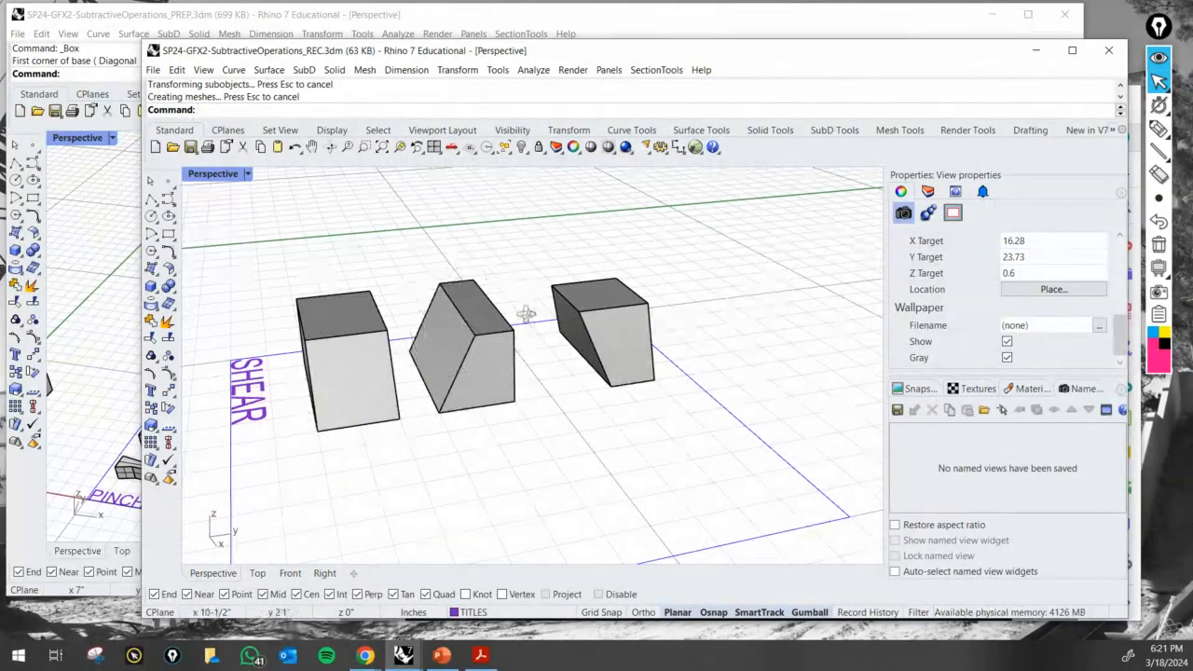
pyautogui.moveTo(526, 313); pyautogui.dragTo(584, 232, button='right')
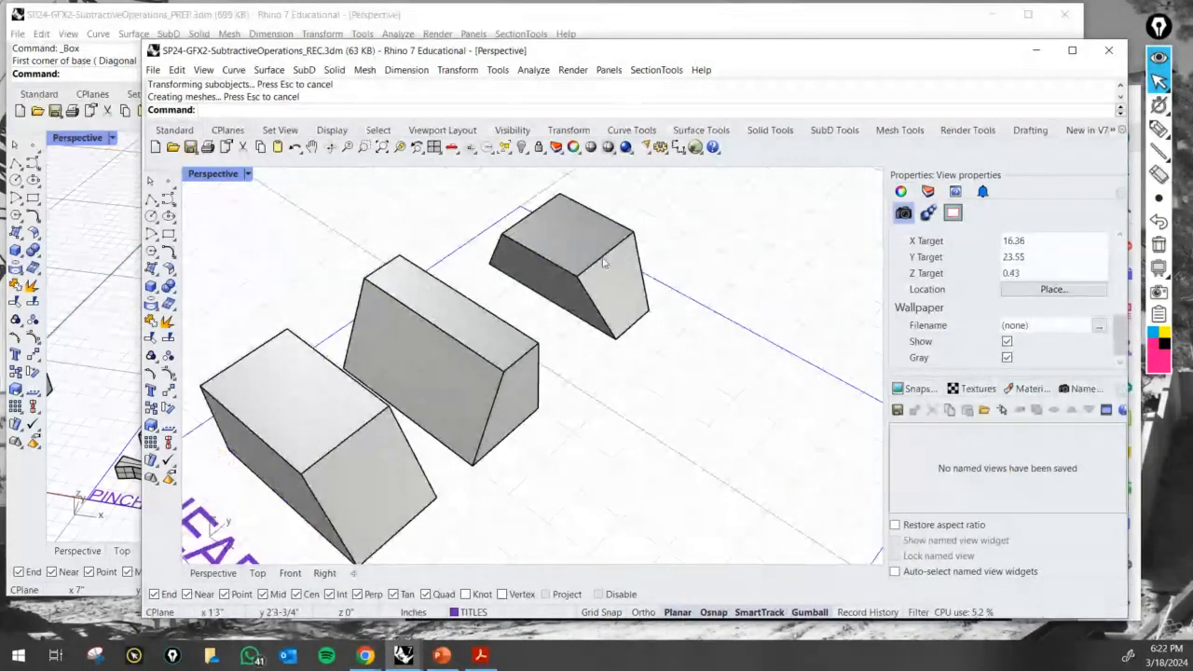
pyautogui.keyDown('ctrl'); pyautogui.keyDown('shift'); pyautogui.click(535, 431); pyautogui.keyUp('shift'); pyautogui.keyUp('ctrl')
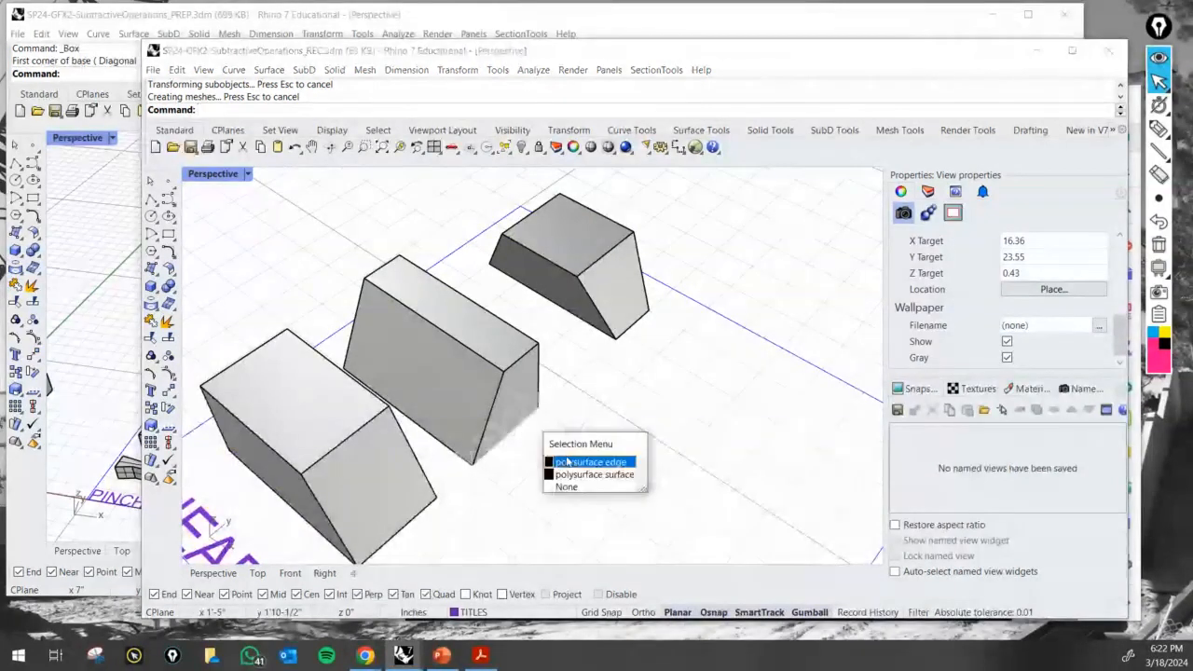
pyautogui.click(551, 461)
pyautogui.moveTo(539, 466); pyautogui.dragTo(509, 448)
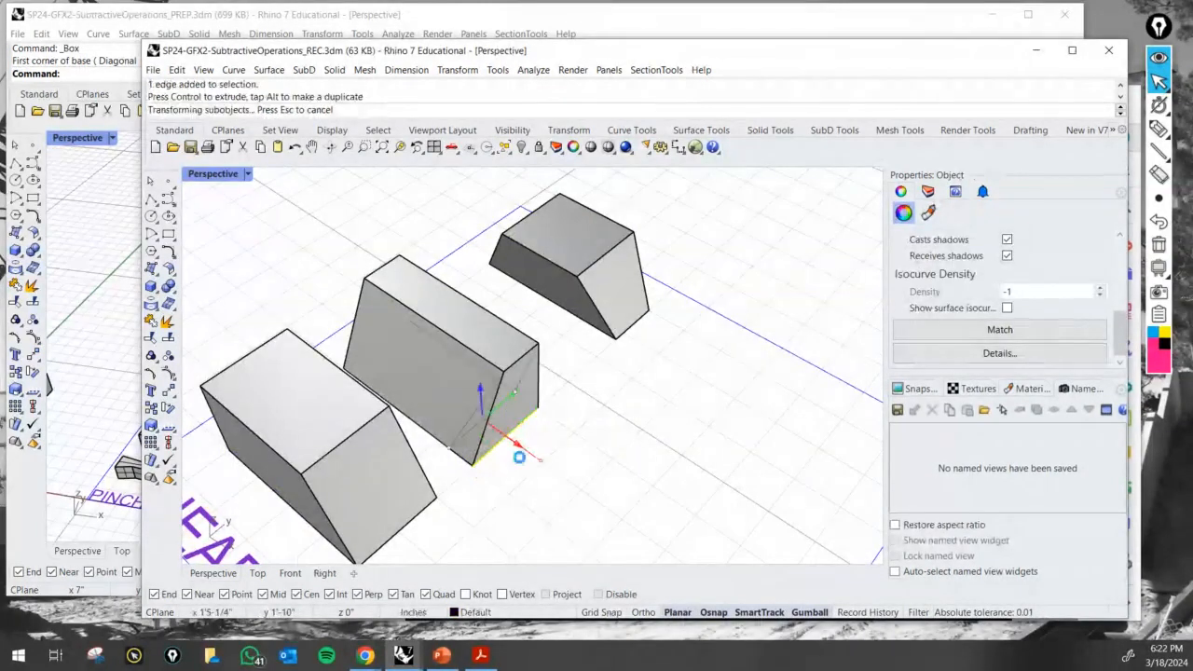
pyautogui.click(608, 484)
pyautogui.moveTo(608, 484); pyautogui.dragTo(444, 363, button='right')
# Check the finished variations in the SubtractiveOperations_PREP reference model and return to the REC model.
pyautogui.scroll(-8, 452, 364)
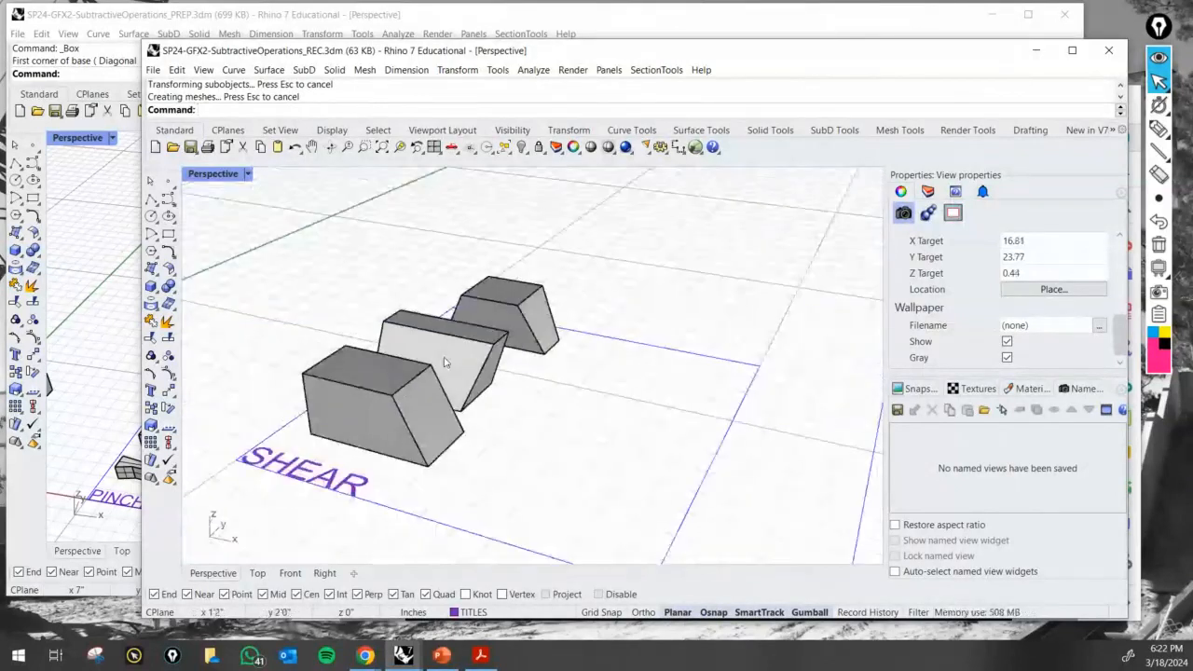
pyautogui.moveTo(509, 416); pyautogui.dragTo(522, 447, button='right')
pyautogui.scroll(-5, 601, 457)
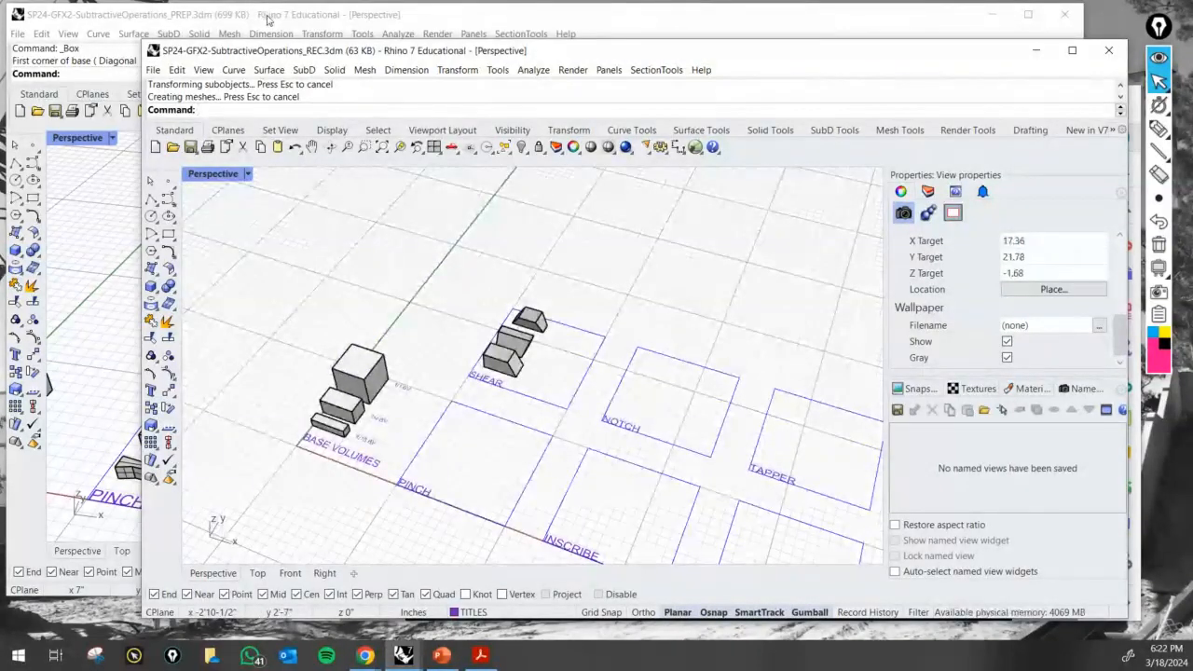
pyautogui.click(267, 18)
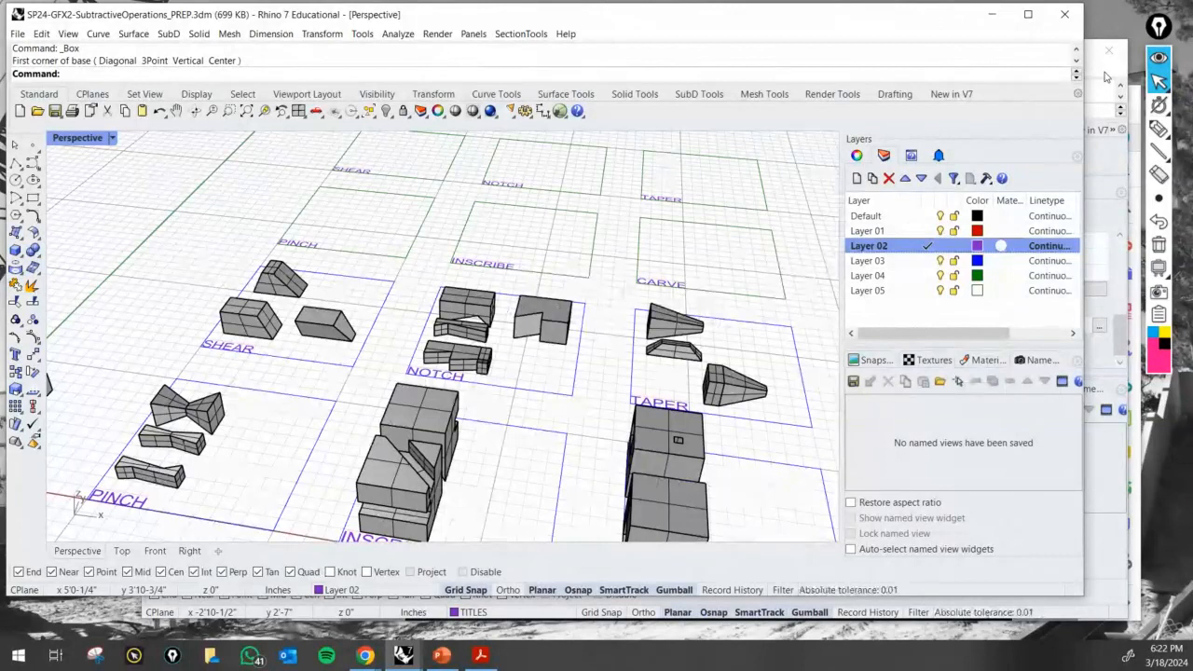
pyautogui.click(1106, 77)
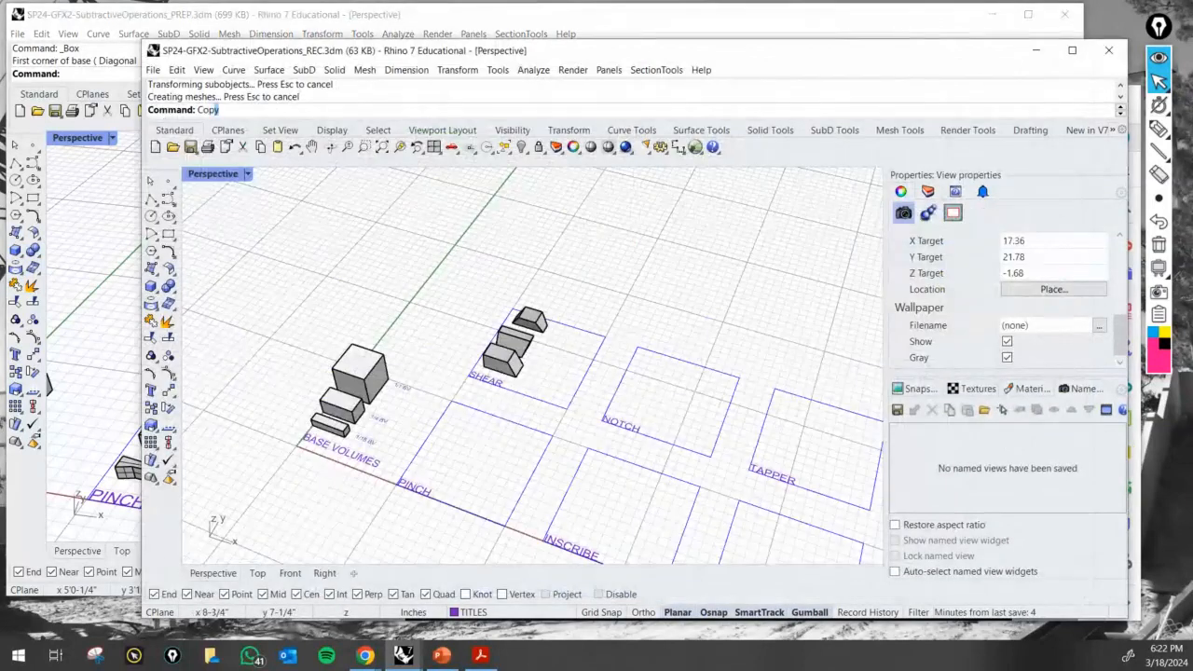
# With Grid Snap on, copy the 1/4 base volume twice into the NOTCH area, placing its base corner at about x 2'-9", y 2'-3" and y 1'11".
pyautogui.press('Return')
pyautogui.scroll(3, 406, 441)
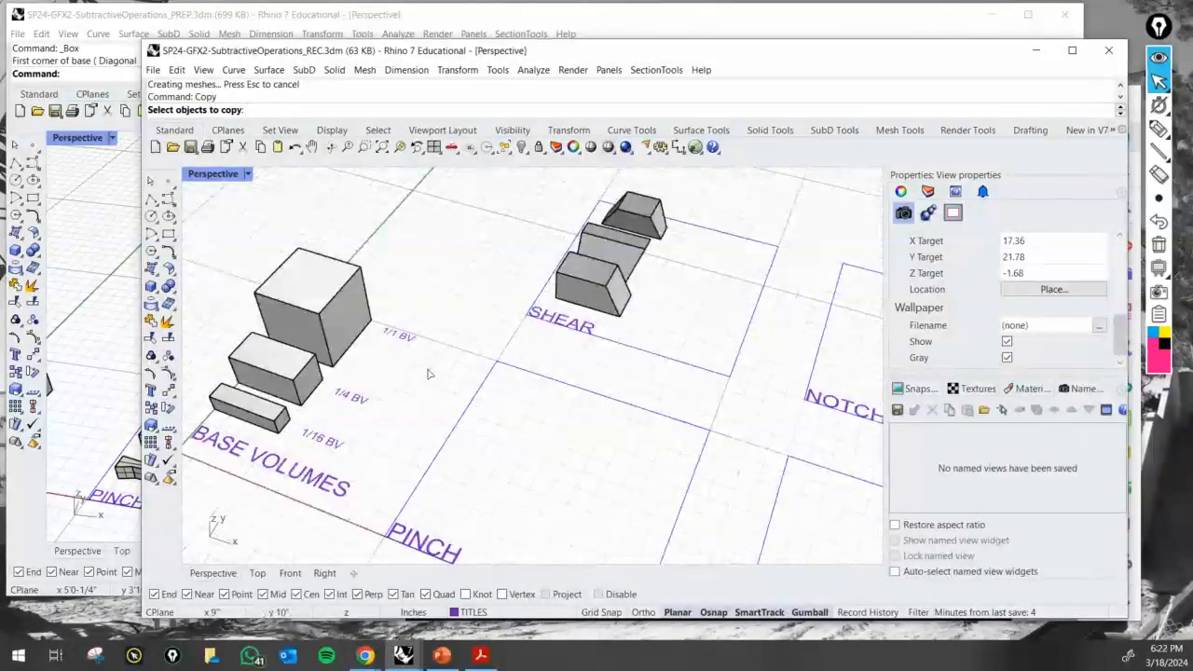
pyautogui.click(305, 381)
pyautogui.scroll(3, 304, 380)
pyautogui.press('Return')
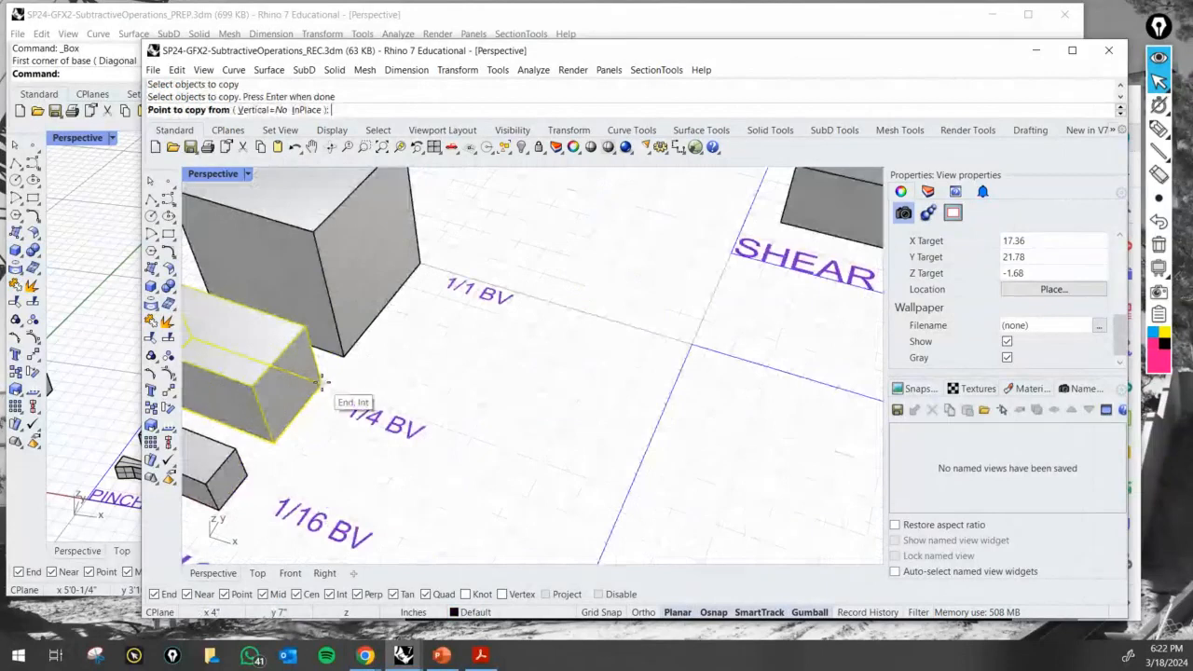
pyautogui.click(328, 382)
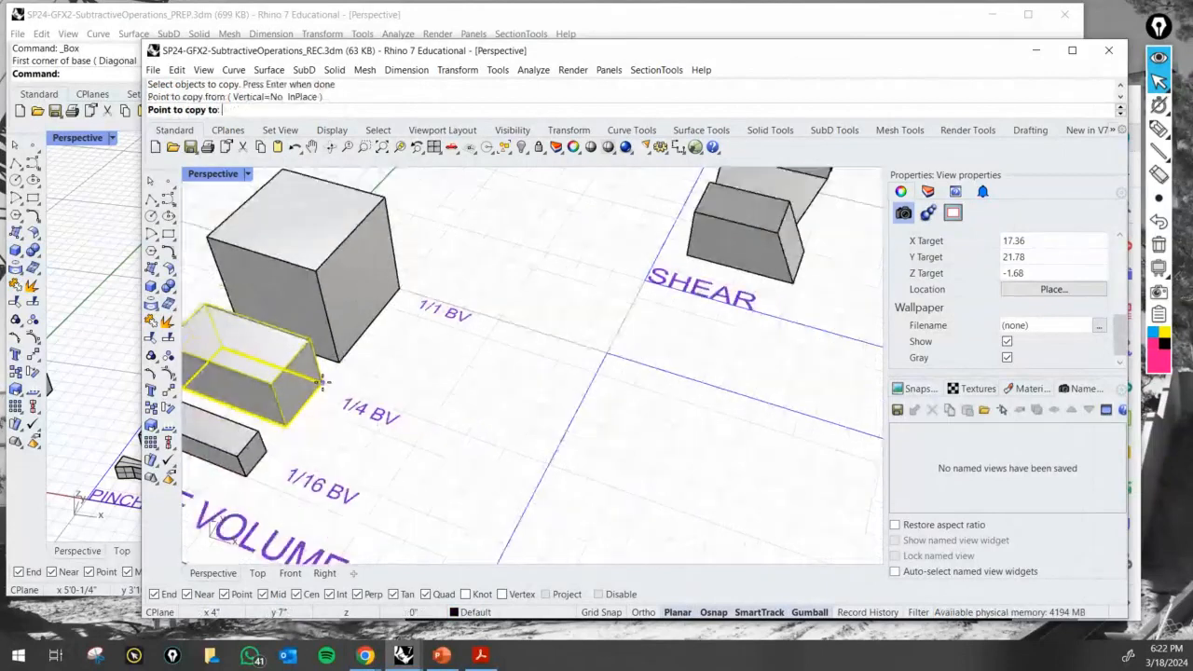
pyautogui.scroll(-5, 328, 382)
pyautogui.scroll(2, 597, 557)
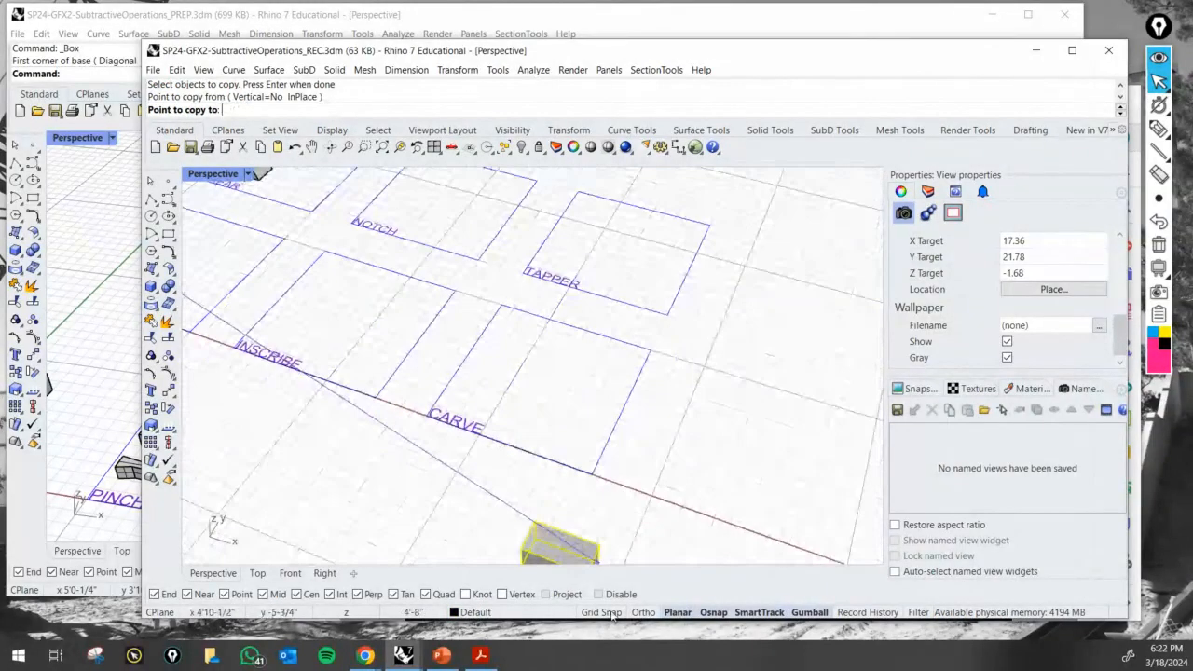
pyautogui.scroll(-6, 543, 460)
pyautogui.scroll(10, 506, 297)
pyautogui.scroll(3, 494, 291)
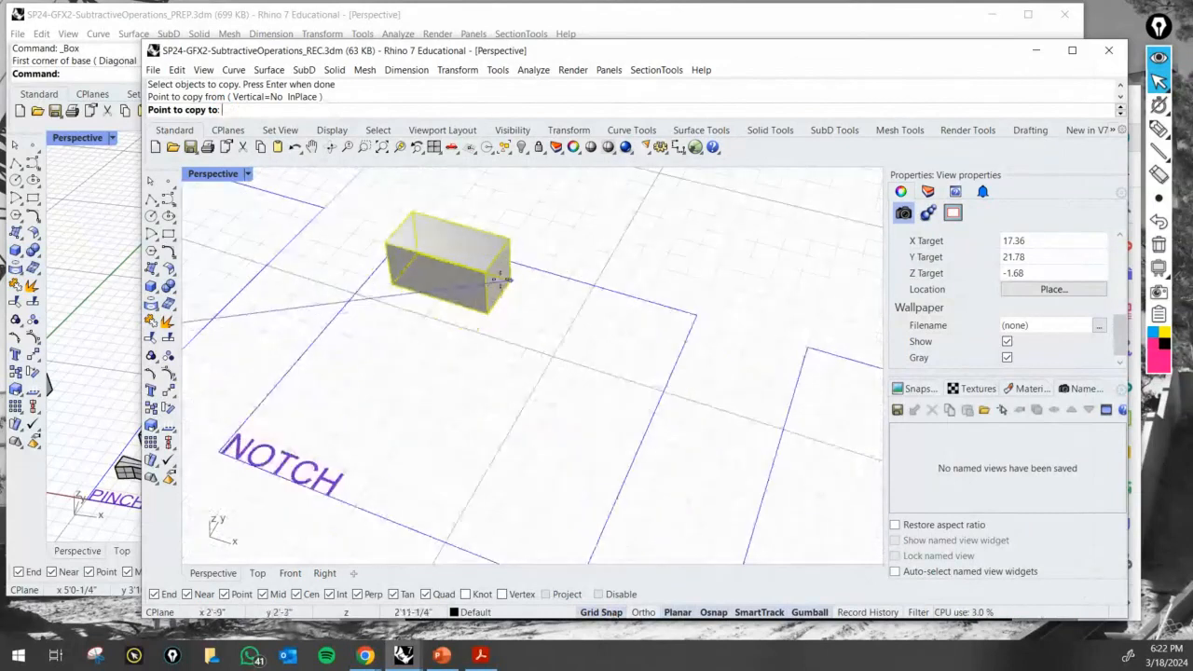
pyautogui.click(501, 279)
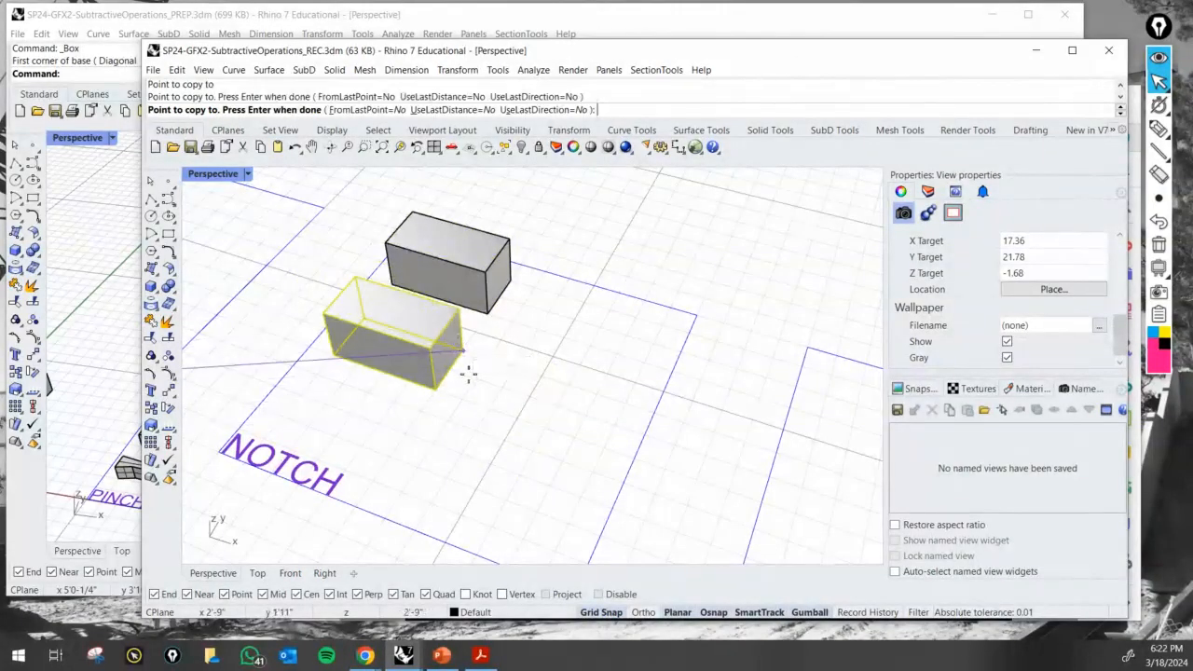
pyautogui.click(462, 348)
pyautogui.press('Return')
pyautogui.scroll(-10, 466, 359)
# After consulting the PREP reference, copy the 1/16 base volume in front of the NOTCH boxes, with its base corner at about x 2'-9", y 1'8".
pyautogui.click(87, 351)
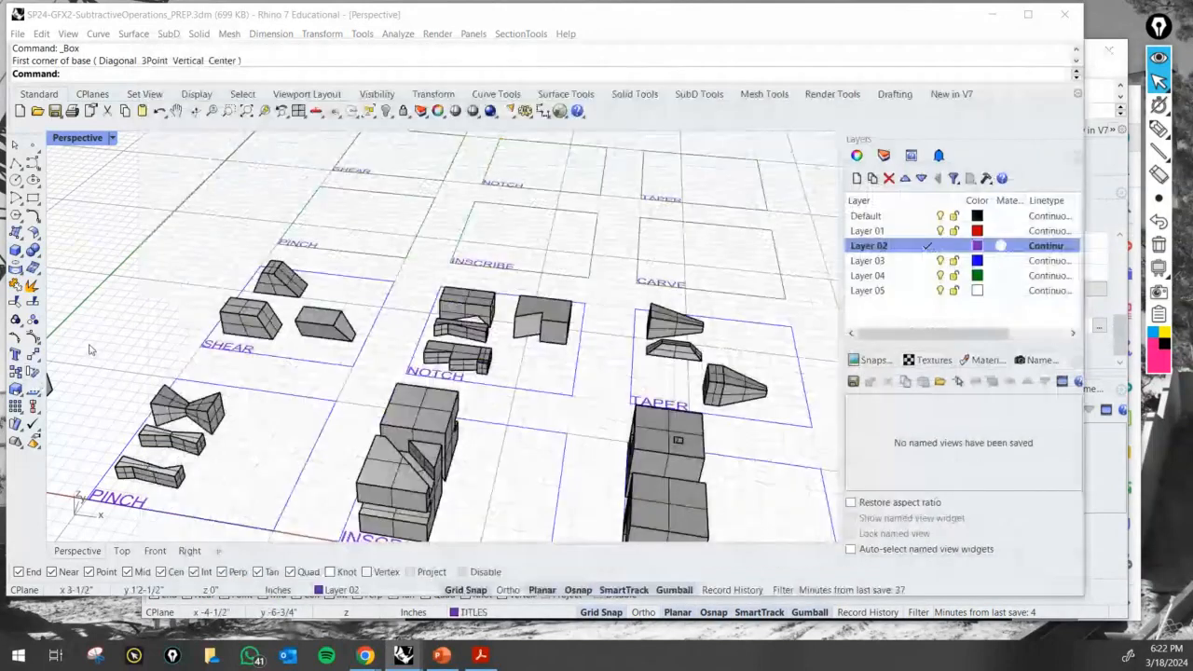
pyautogui.click(1102, 162)
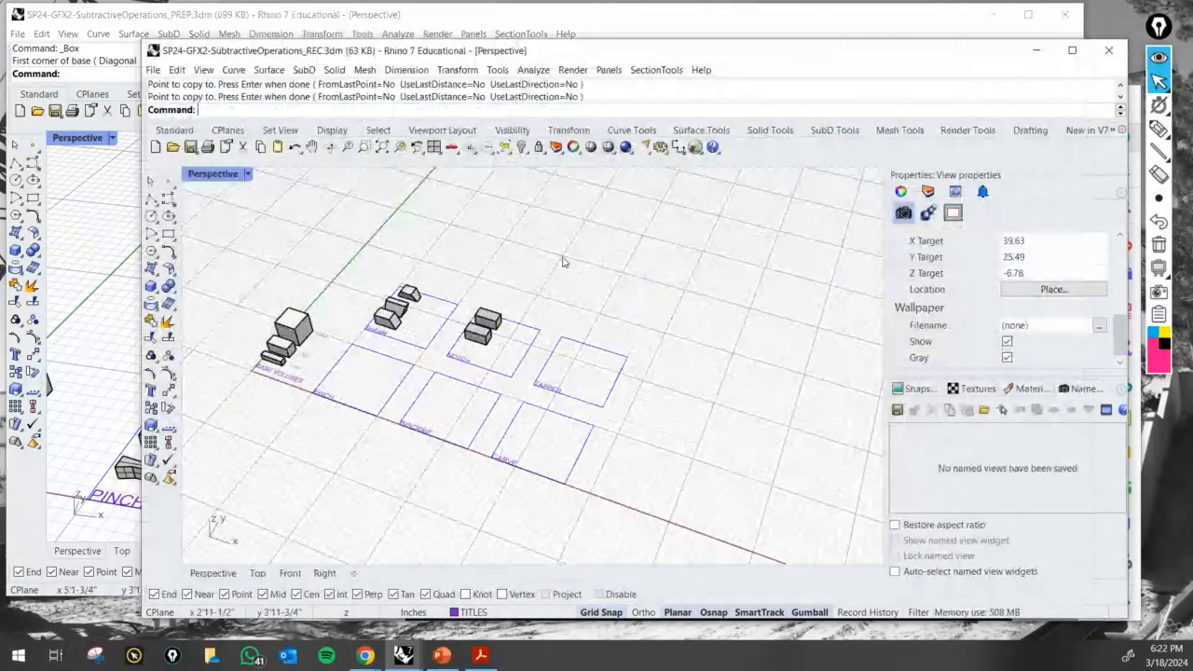
pyautogui.scroll(10, 268, 363)
pyautogui.click(347, 333)
pyautogui.scroll(6, 361, 334)
pyautogui.press('Return')
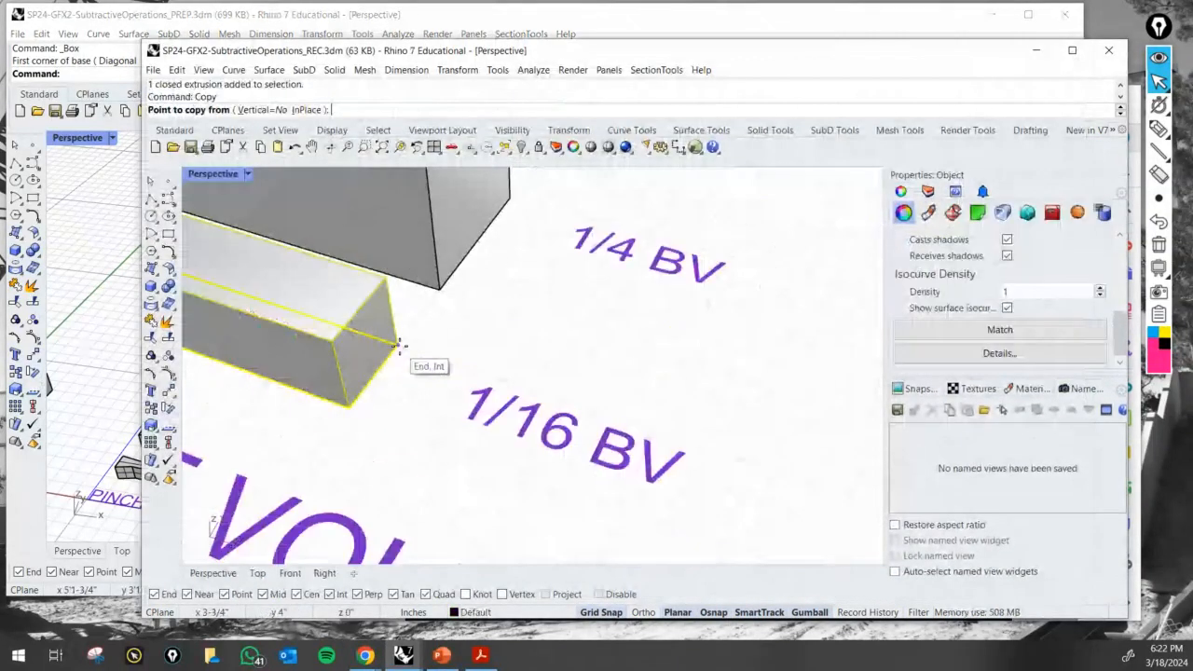
pyautogui.click(399, 345)
pyautogui.scroll(-5, 410, 353)
pyautogui.scroll(5, 619, 346)
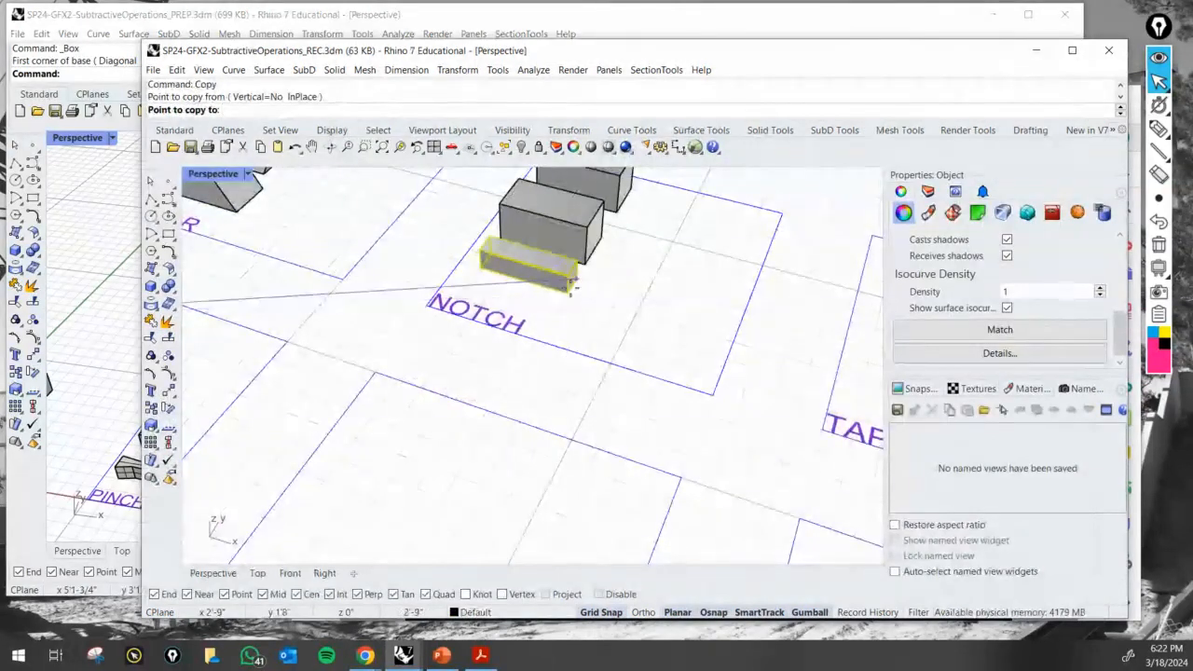
pyautogui.click(572, 287)
pyautogui.scroll(4, 453, 413)
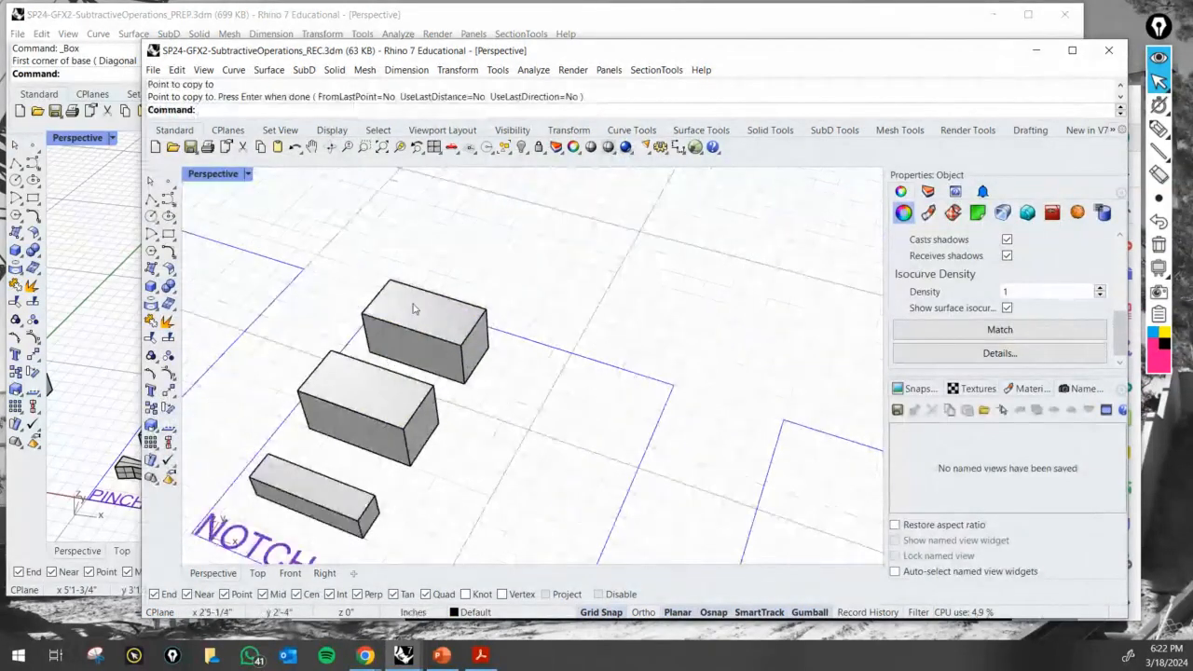
# Switch to the PREP reference model and examine its NOTCH variations up close.
pyautogui.scroll(6, 435, 384)
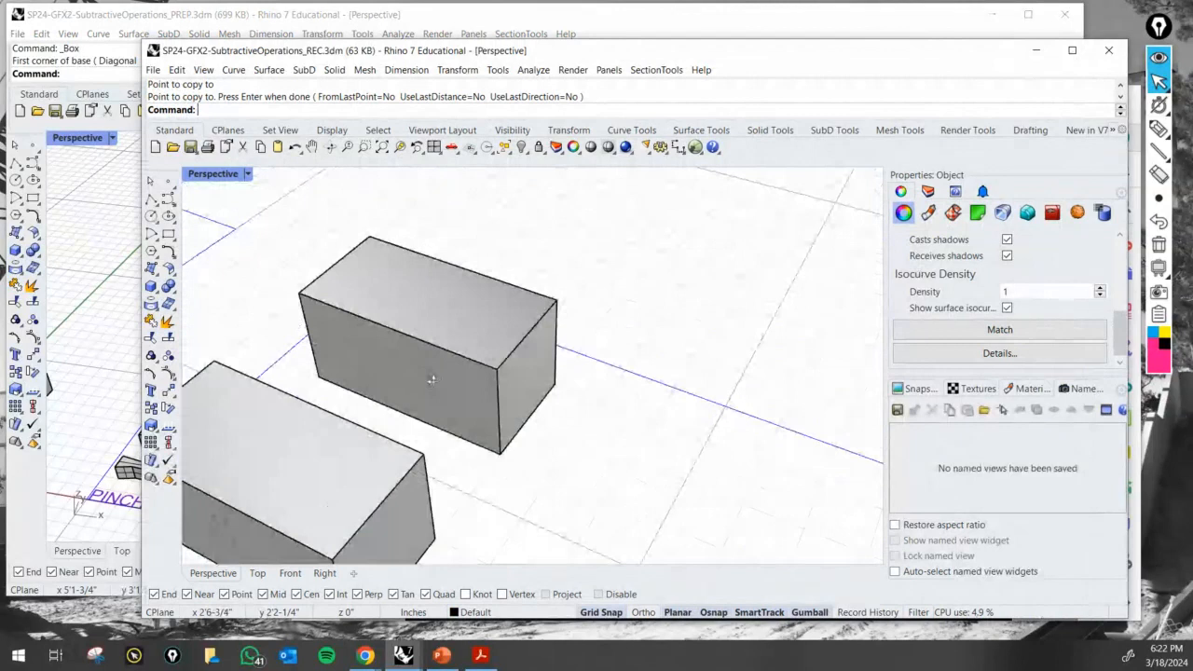
pyautogui.click(124, 338)
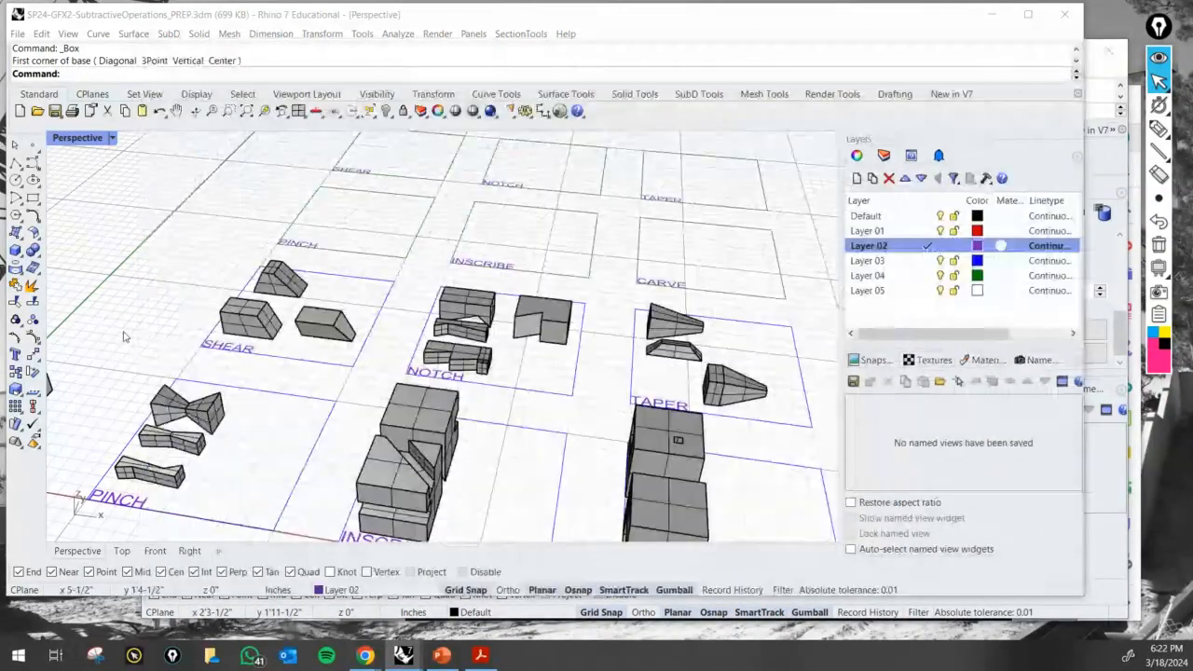
pyautogui.scroll(5, 554, 400)
pyautogui.keyDown('shift'); pyautogui.moveTo(457, 453); pyautogui.dragTo(474, 351, button='right'); pyautogui.keyUp('shift')
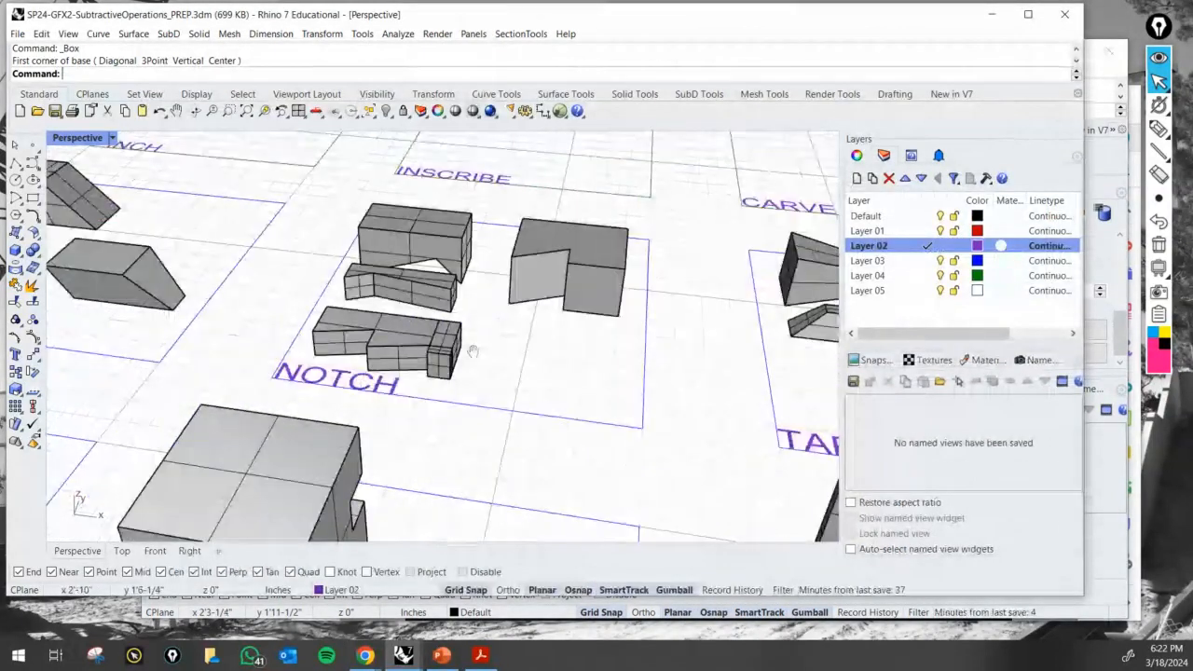
# Mark the inner corner of the large notched volume in the PREP reference with pink pen strokes and clear the marks.
pyautogui.scroll(4, 466, 335)
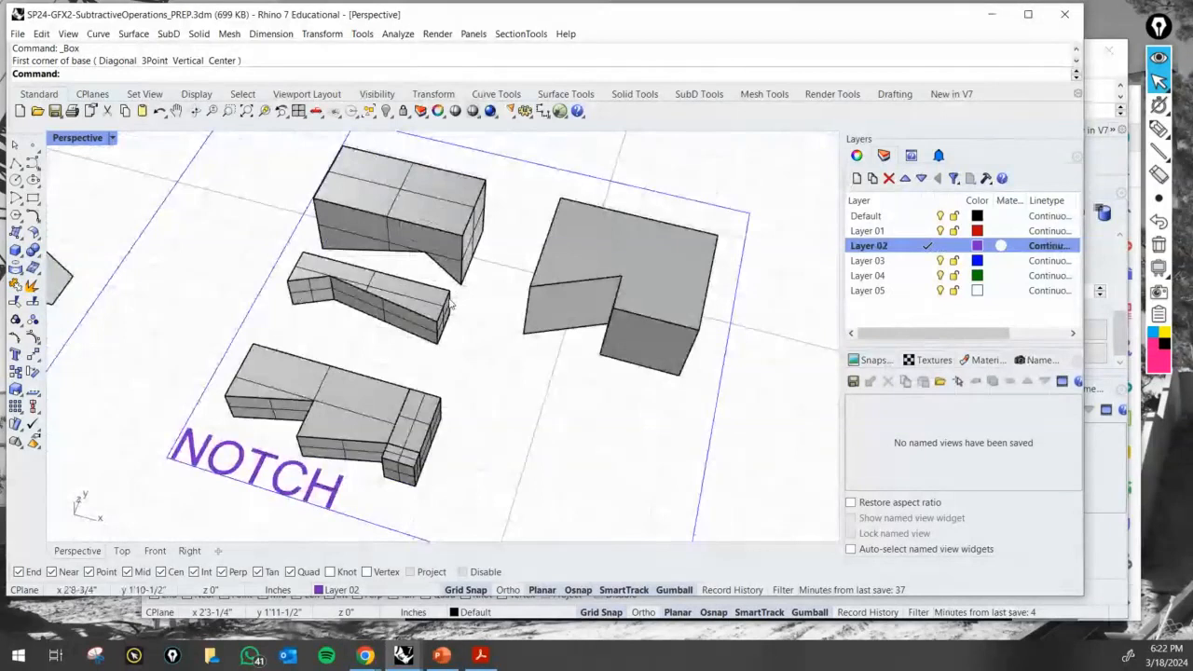
pyautogui.moveTo(451, 303)
pyautogui.mouseDown(button='right')
pyautogui.moveTo(457, 357)
pyautogui.moveTo(439, 381)
pyautogui.moveTo(442, 416)
pyautogui.moveTo(479, 298)
pyautogui.moveTo(427, 453)
pyautogui.mouseUp(button='right')
pyautogui.moveTo(1161, 154)
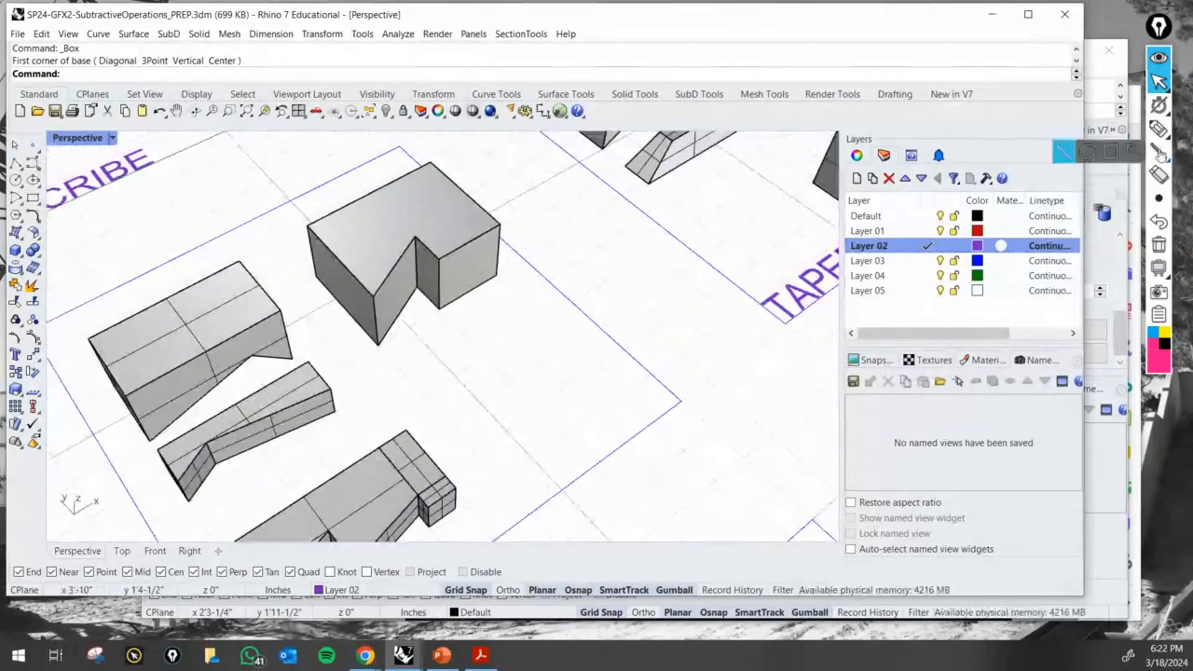
pyautogui.click(1159, 129)
pyautogui.moveTo(414, 344); pyautogui.dragTo(417, 306)
pyautogui.moveTo(405, 318); pyautogui.dragTo(424, 316)
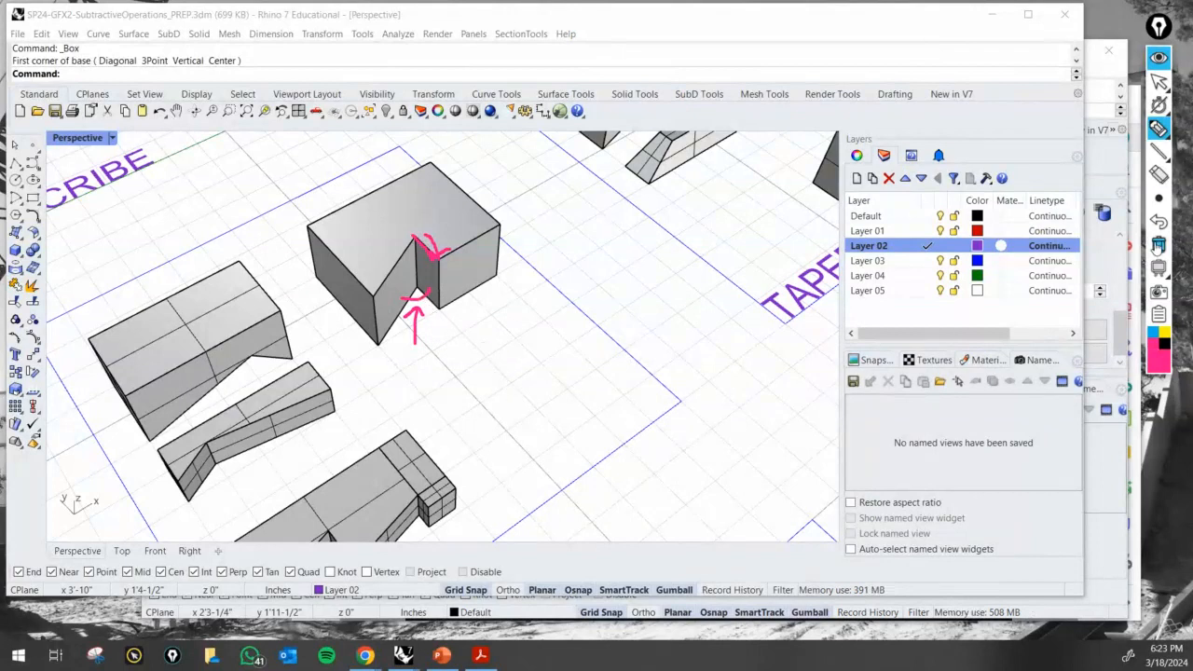
pyautogui.click(1158, 245)
pyautogui.click(1159, 81)
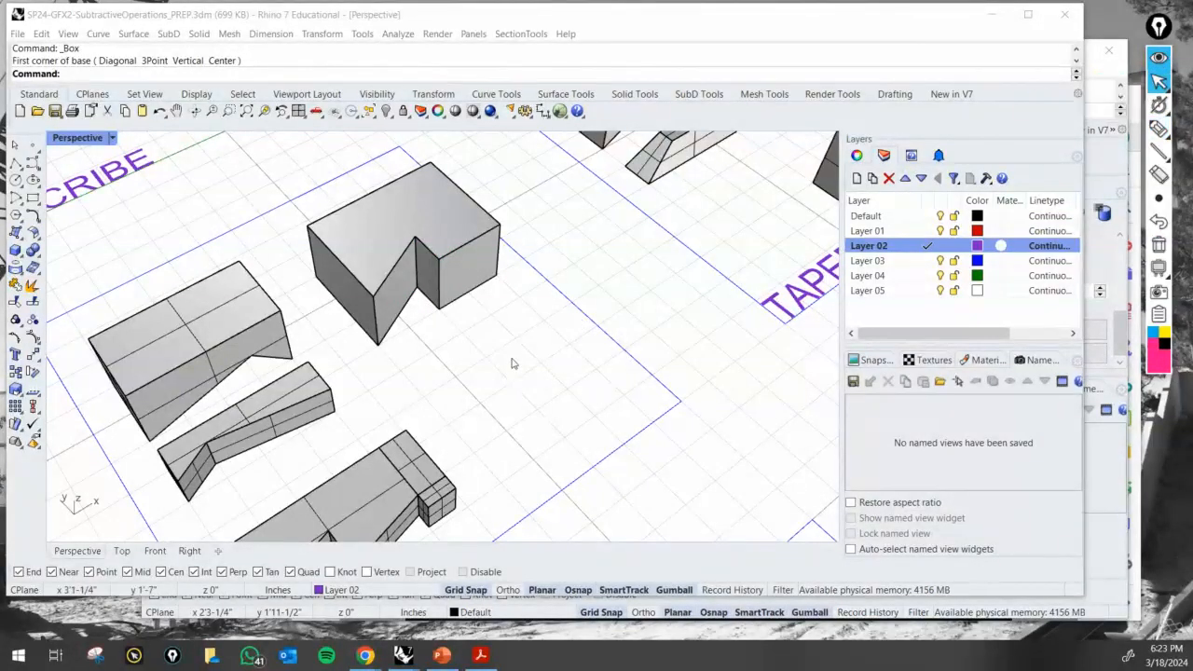
# Mark the short notch edges of the front NOTCH variation in the PREP reference with the pen and clear the marks.
pyautogui.keyDown('shift'); pyautogui.moveTo(510, 384); pyautogui.dragTo(522, 251, button='right'); pyautogui.keyUp('shift')
pyautogui.scroll(4, 386, 427)
pyautogui.keyDown('shift'); pyautogui.moveTo(386, 427); pyautogui.dragTo(417, 389, button='right'); pyautogui.keyUp('shift')
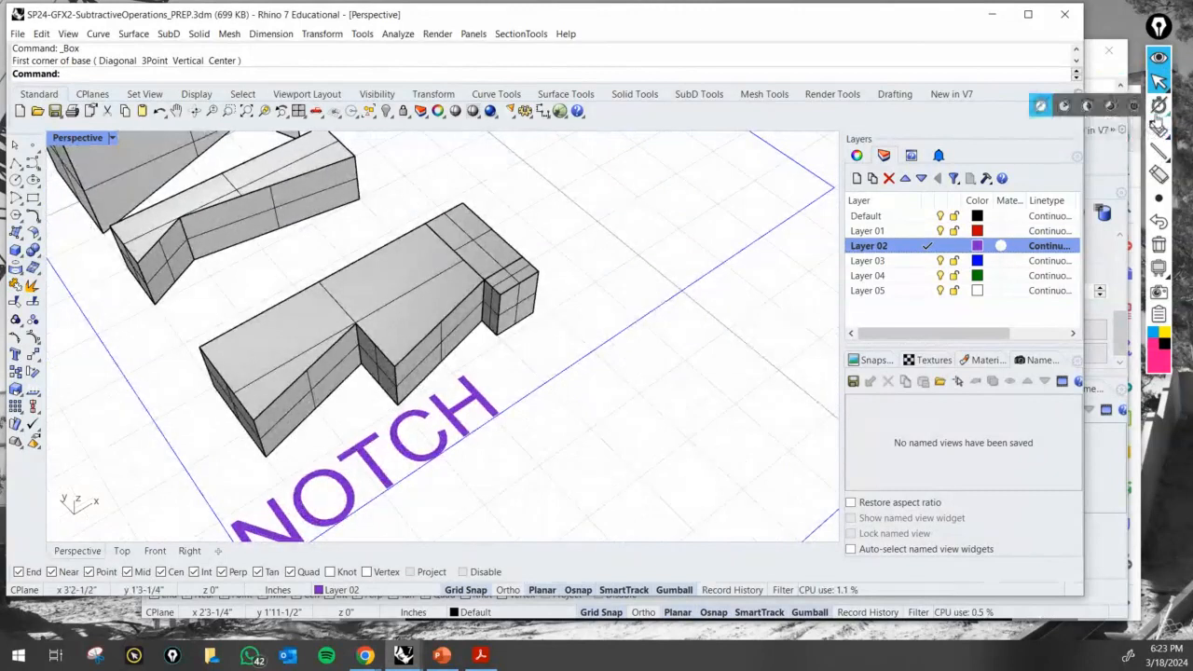
pyautogui.click(1159, 129)
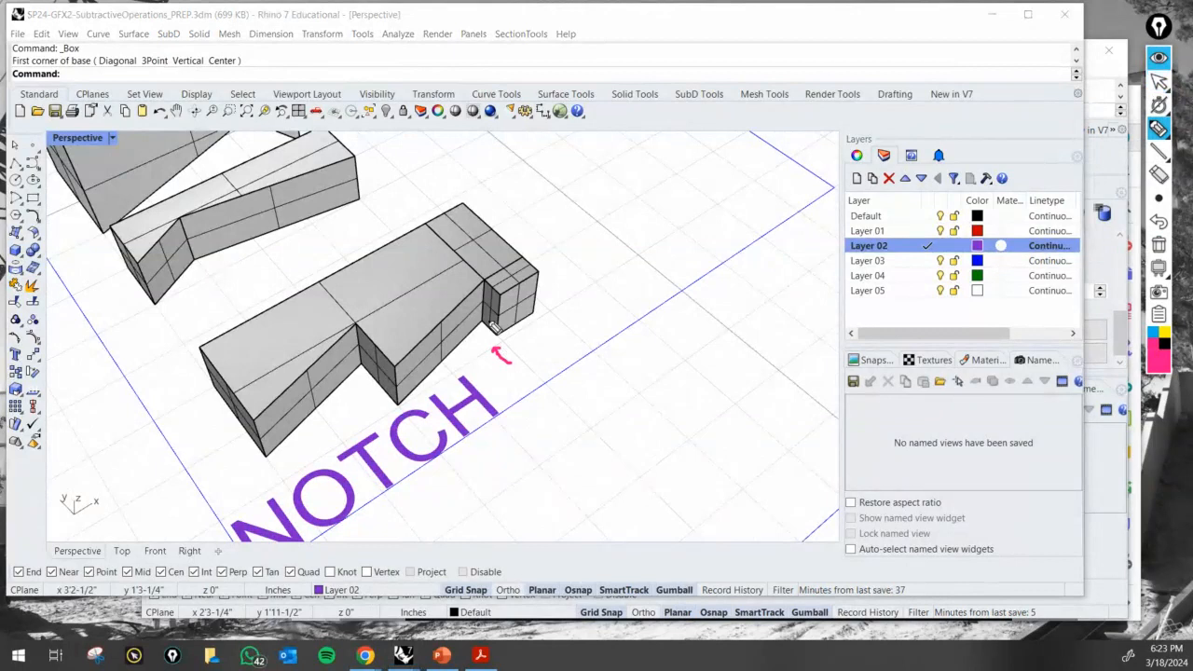
pyautogui.moveTo(392, 401); pyautogui.dragTo(363, 366)
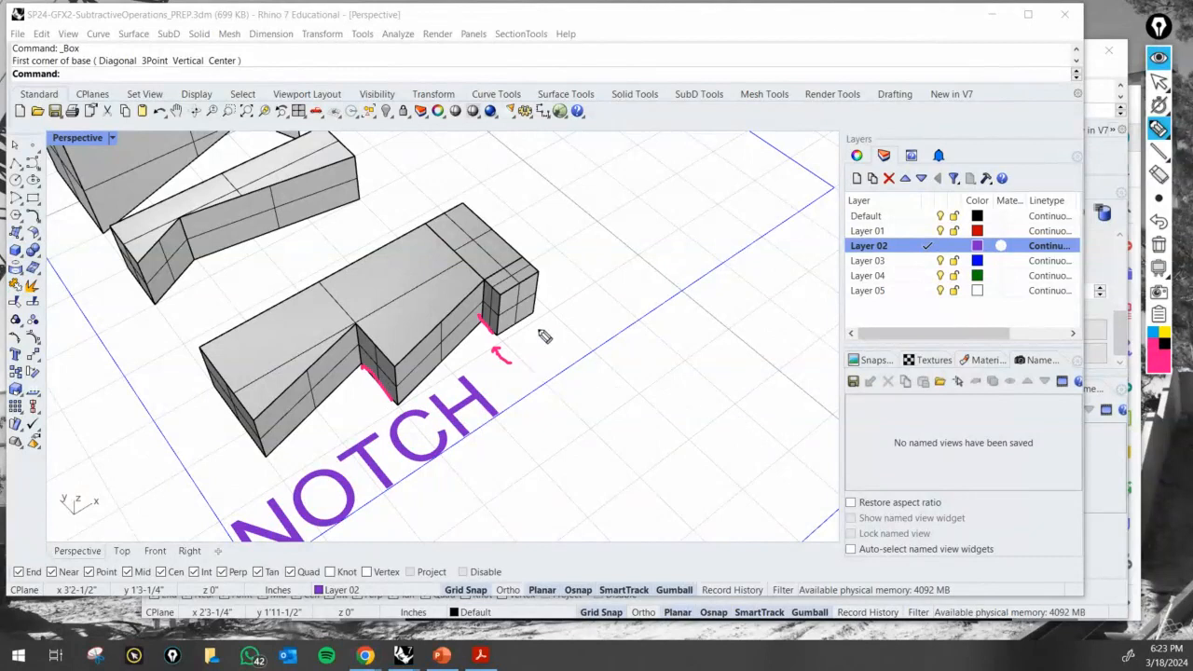
pyautogui.moveTo(487, 324); pyautogui.dragTo(485, 274)
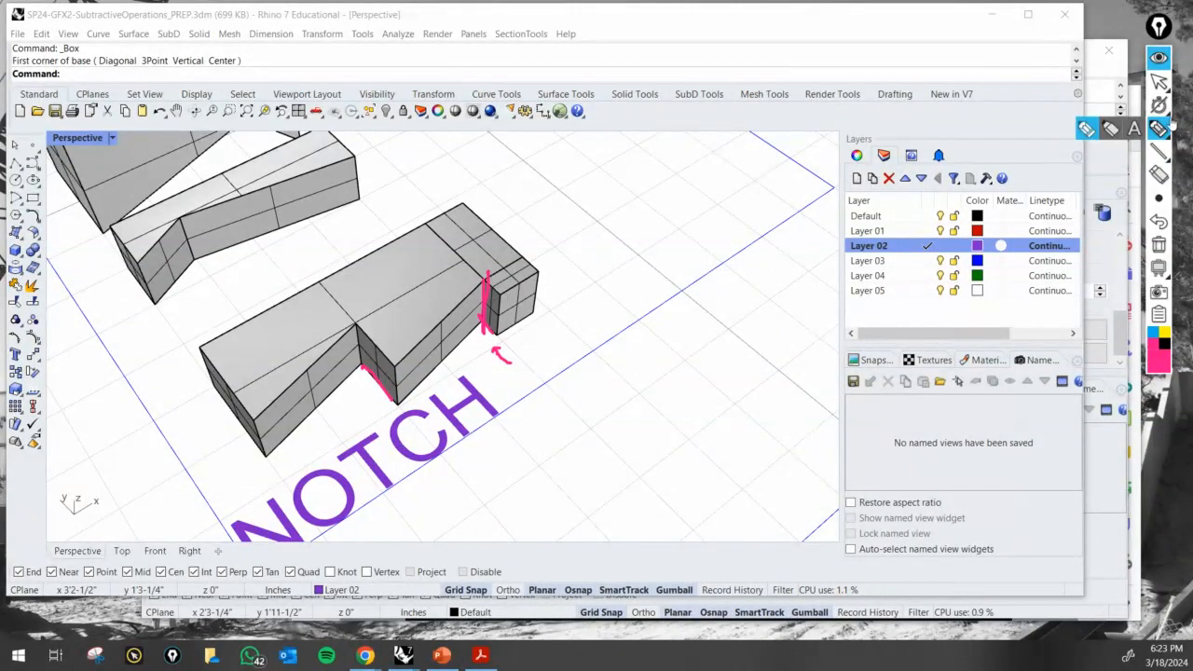
pyautogui.click(1159, 246)
pyautogui.click(1159, 82)
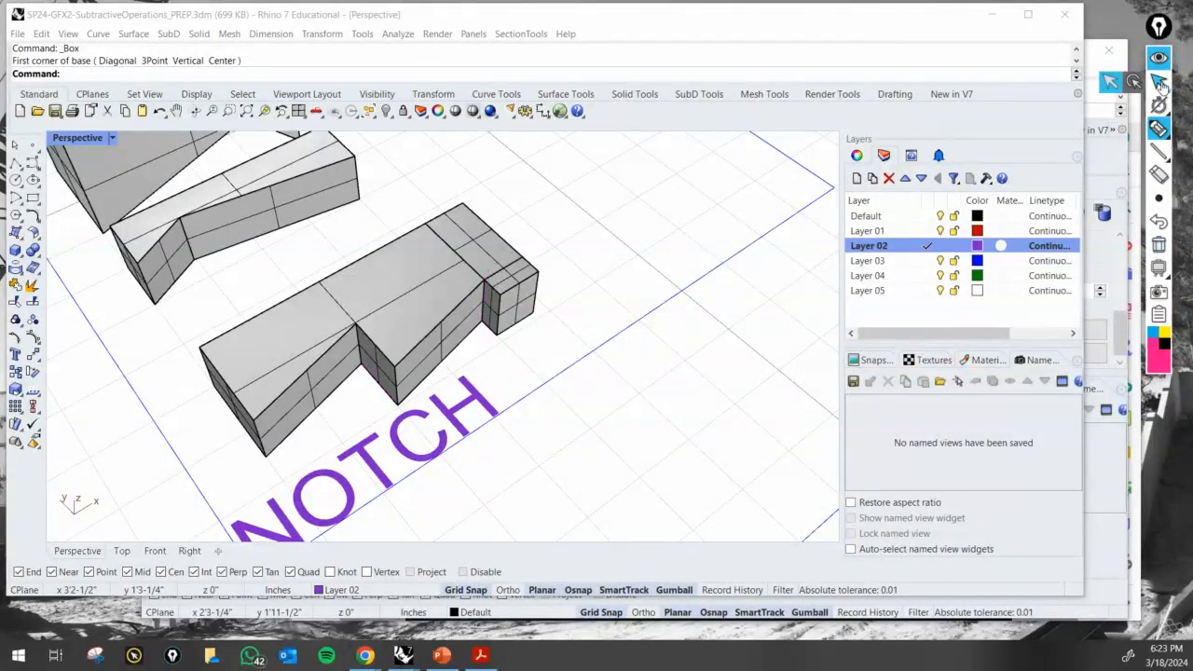
# Switch to the SubtractiveOperations_REC model and focus on the rear 1/4 box in the NOTCH area, leaving it unselected.
pyautogui.click(1103, 166)
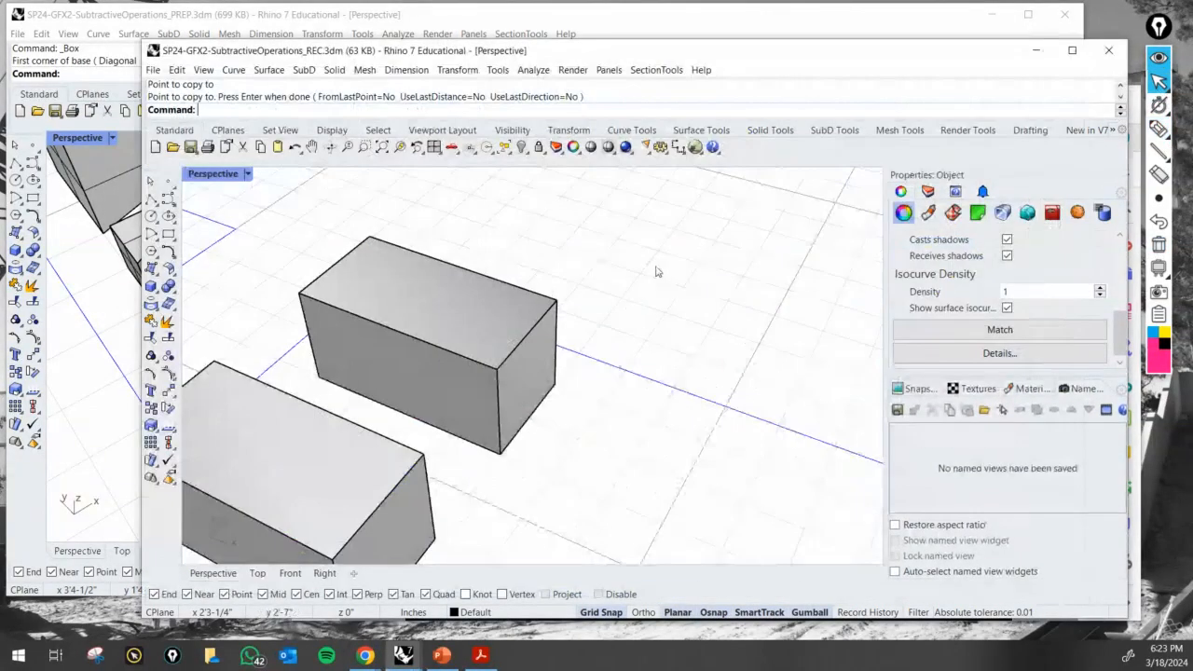
pyautogui.scroll(-4, 656, 270)
pyautogui.scroll(4, 522, 399)
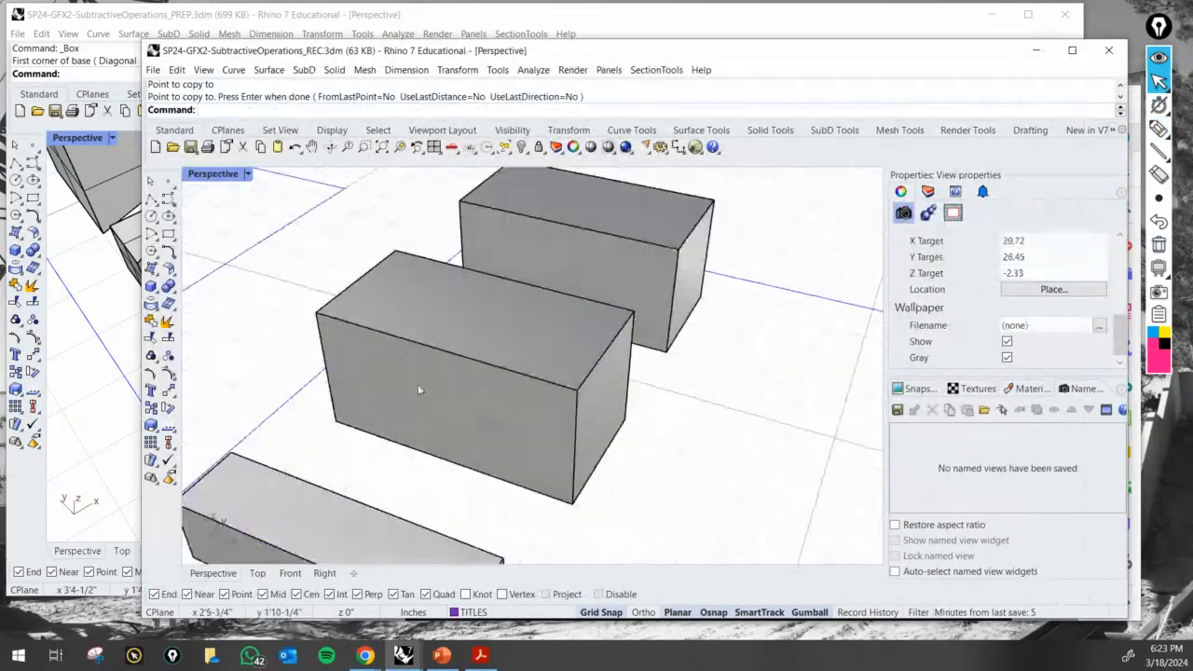
pyautogui.keyDown('shift'); pyautogui.moveTo(630, 358); pyautogui.dragTo(576, 396, button='right'); pyautogui.keyUp('shift')
pyautogui.scroll(5, 518, 361)
pyautogui.click(495, 373)
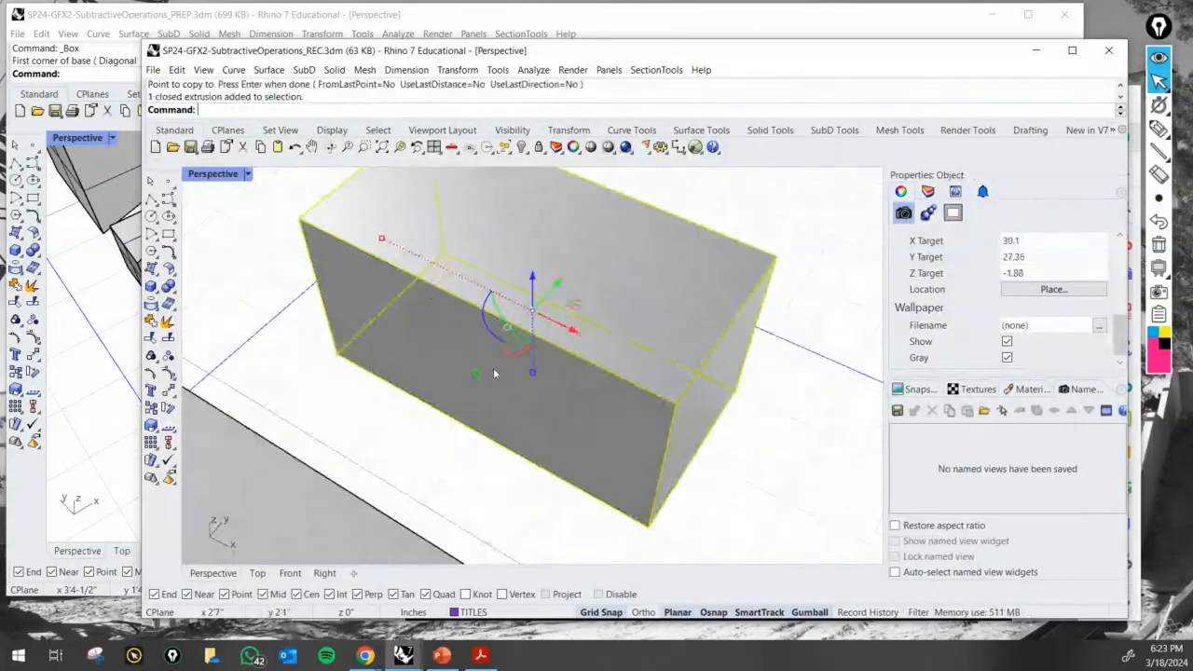
pyautogui.press('Escape')
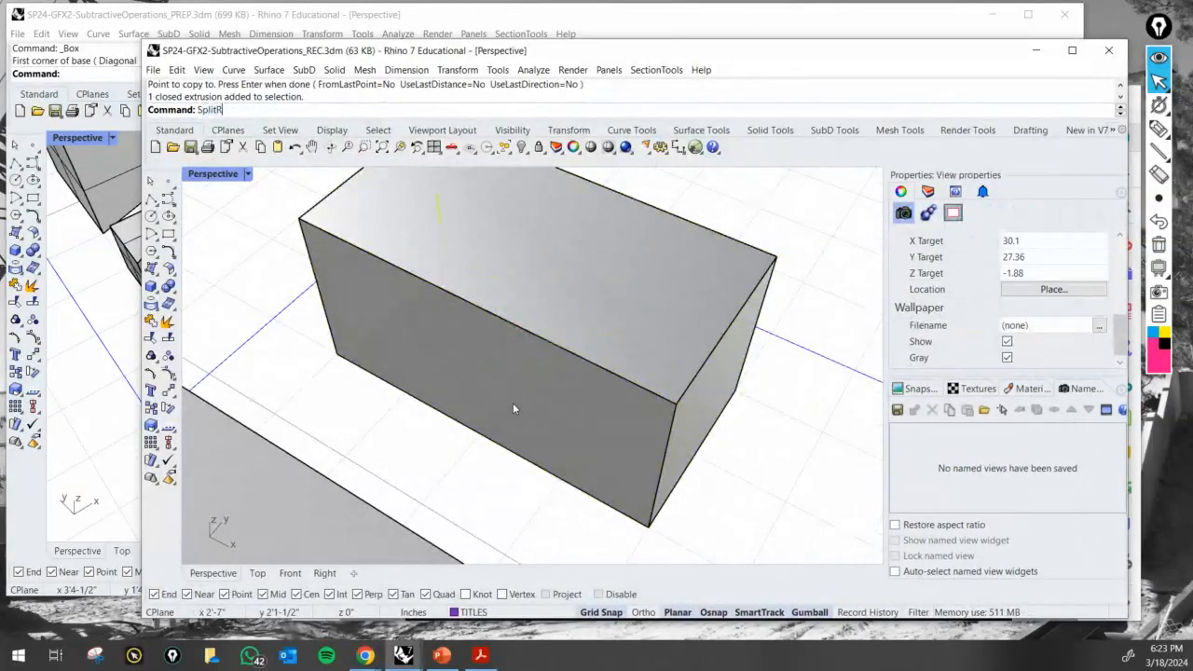
# Split the long front face of the rear NOTCH box with SplitFace, from its bottom edge's midpoint perpendicular to the top edge.
pyautogui.press('Escape')
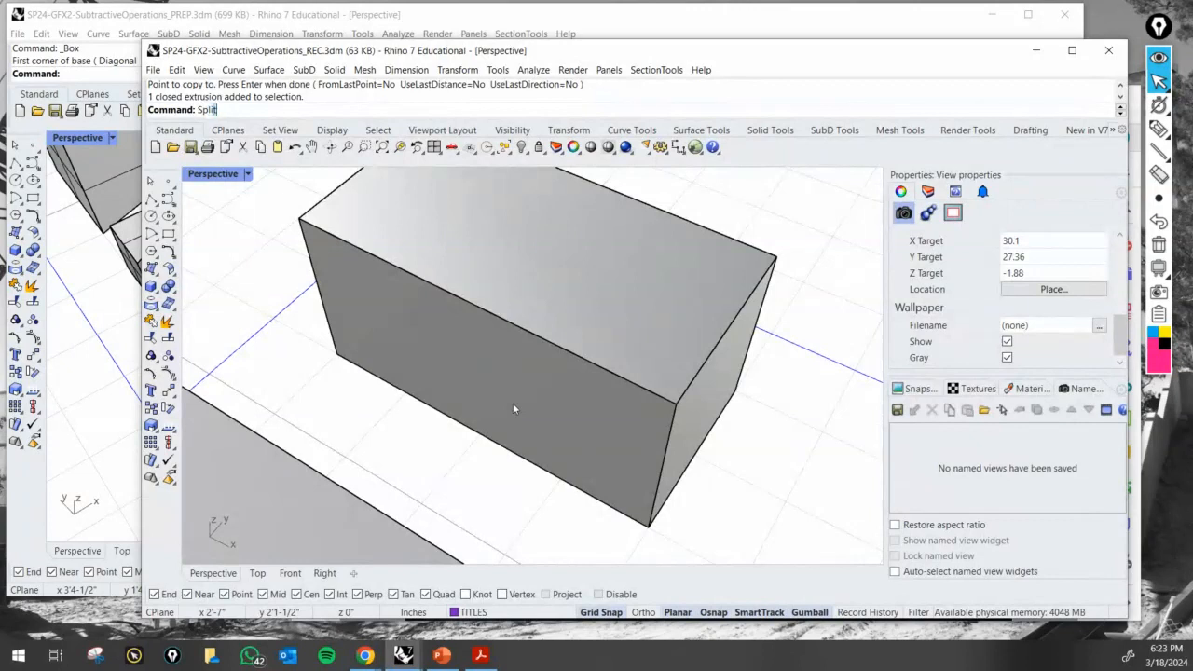
pyautogui.press('Down')
pyautogui.press('Down')
pyautogui.press('Down')
pyautogui.press('Down')
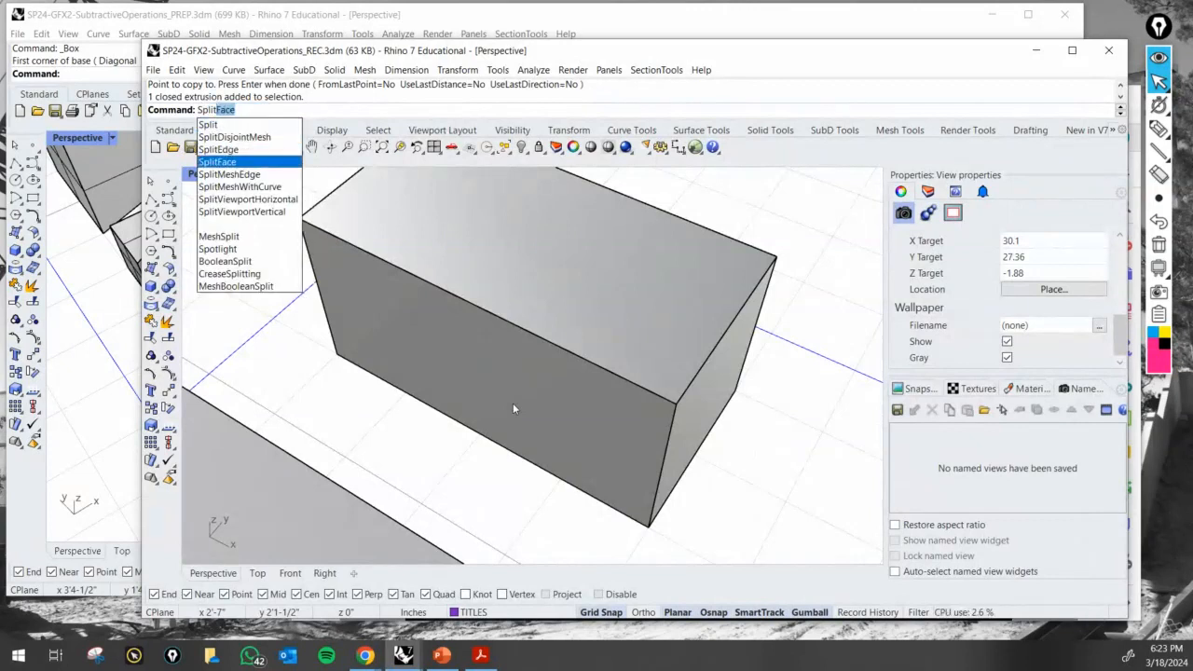
pyautogui.press('Return')
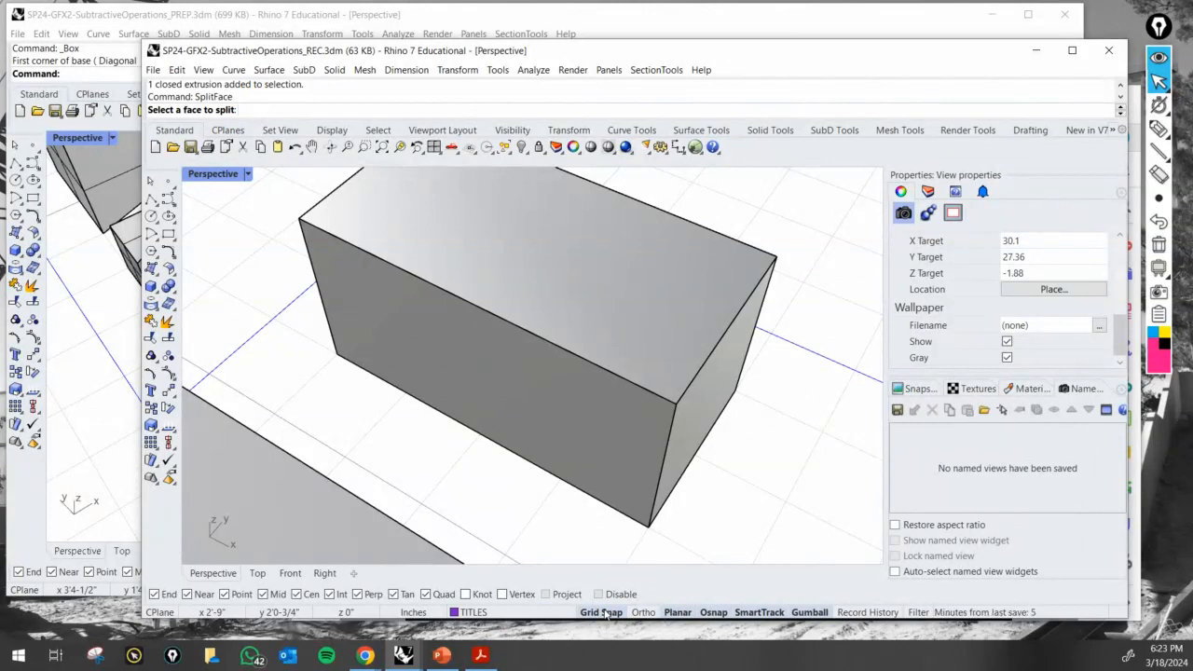
pyautogui.click(590, 403)
pyautogui.moveTo(589, 402); pyautogui.dragTo(558, 463, button='right')
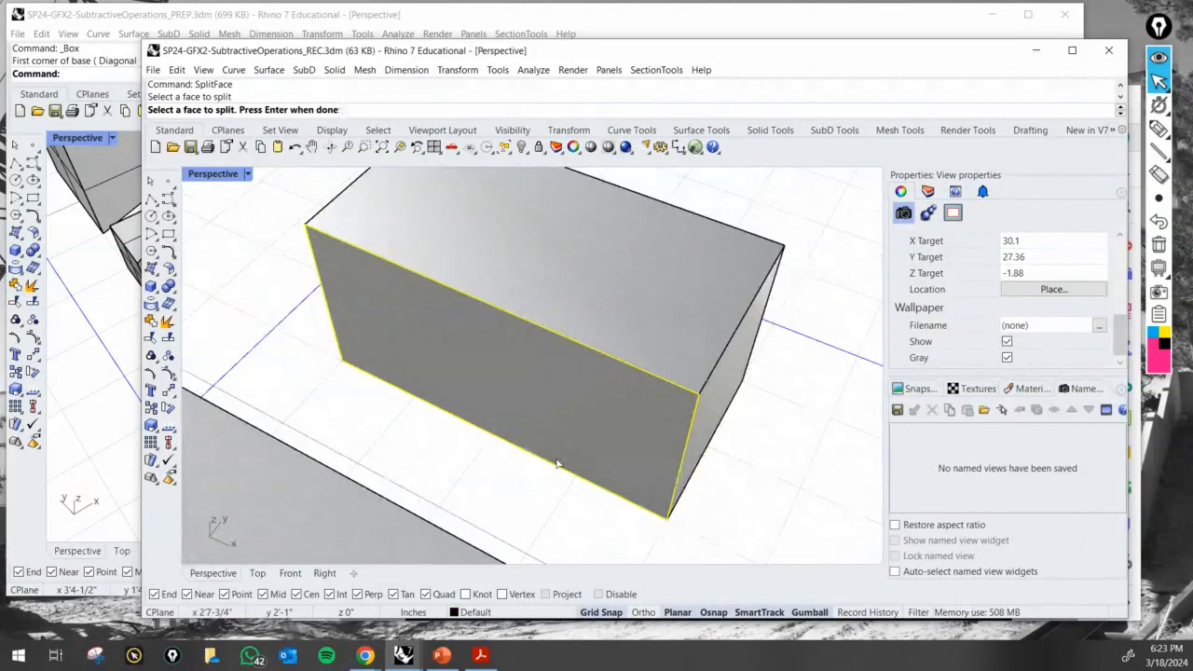
pyautogui.press('Return')
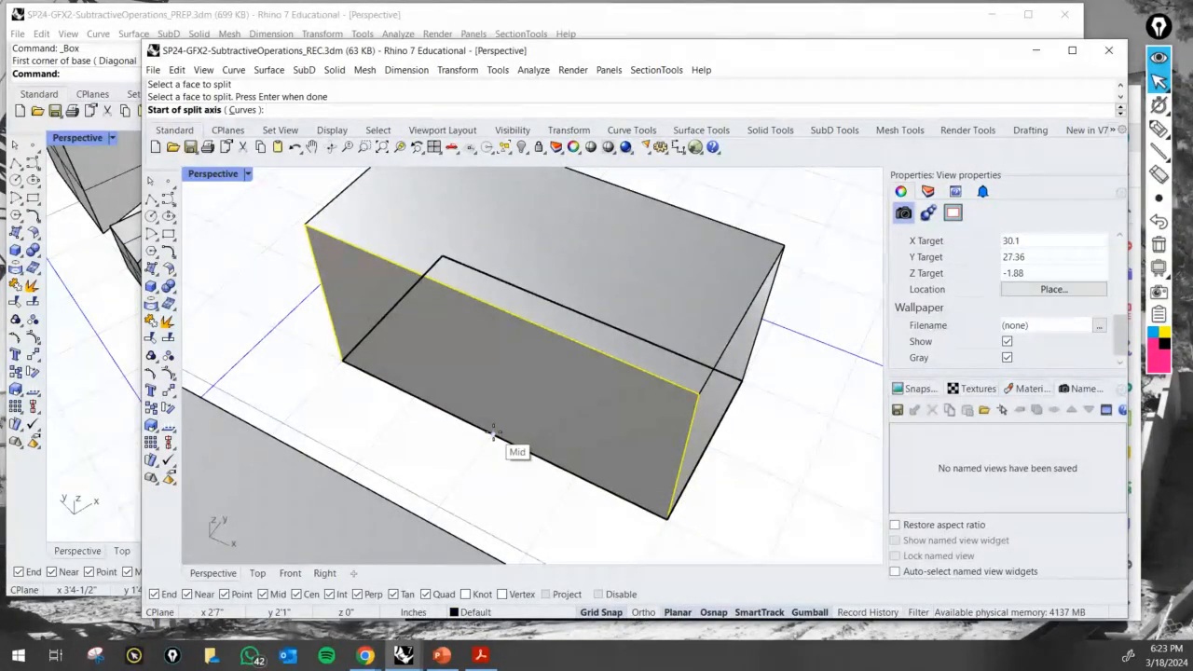
pyautogui.click(494, 434)
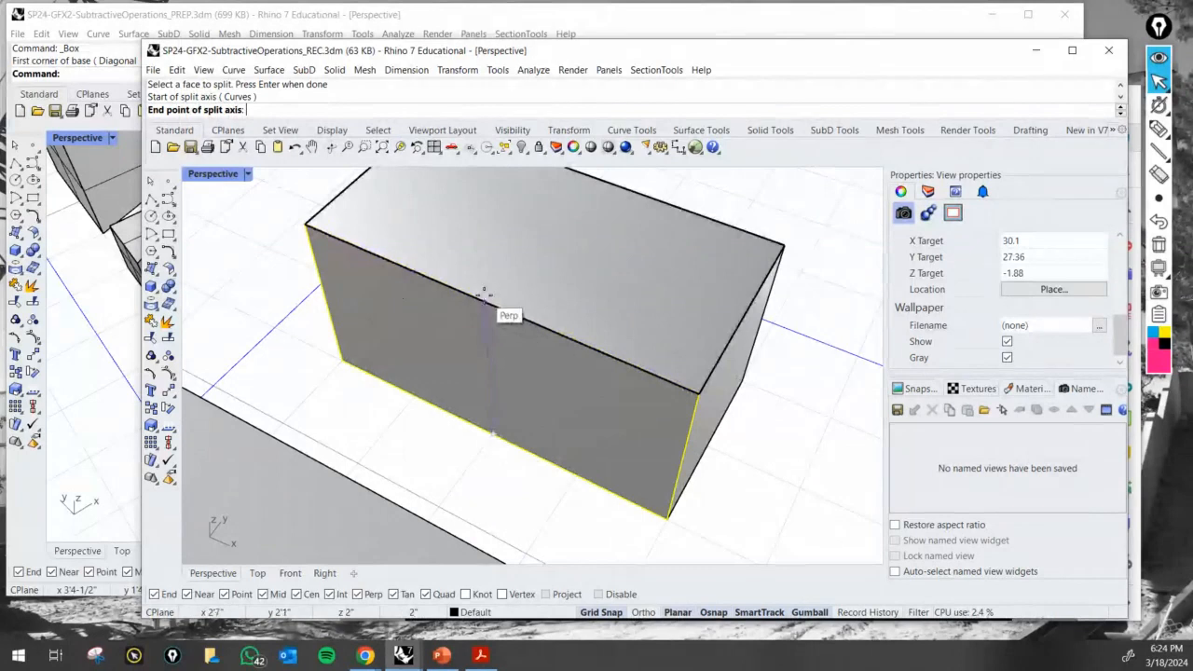
pyautogui.click(484, 294)
pyautogui.moveTo(504, 337); pyautogui.dragTo(496, 406, button='right')
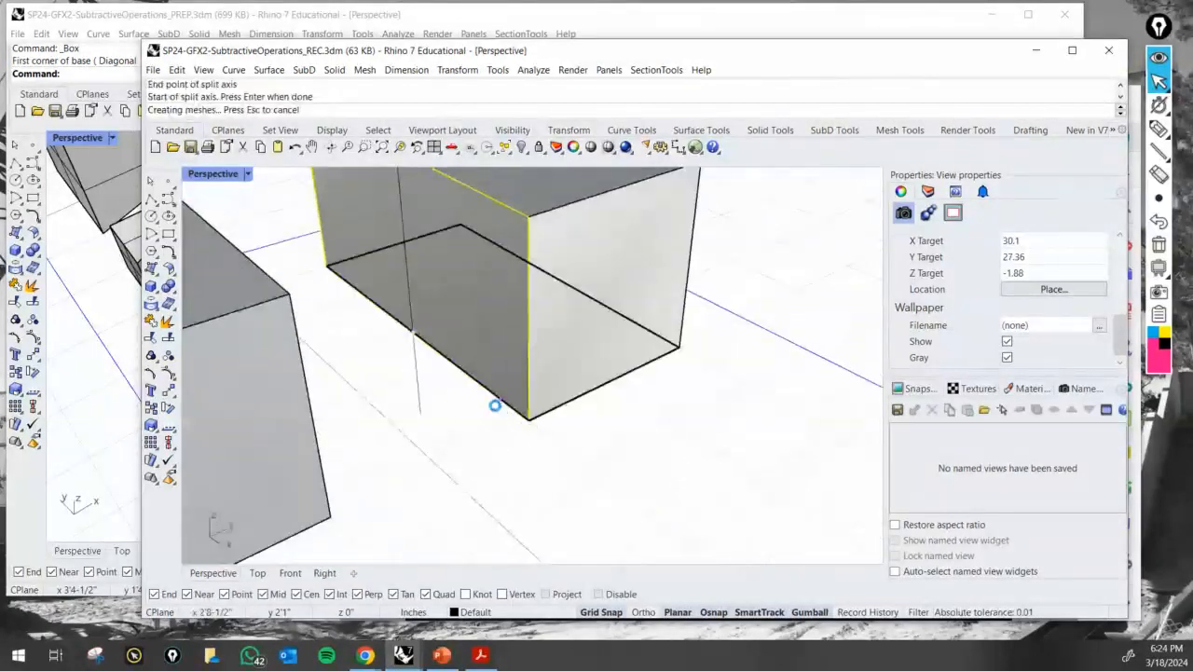
# Turn off the surface isocurve display for the split rear NOTCH box and deselect it.
pyautogui.scroll(-9, 495, 406)
pyautogui.moveTo(471, 329); pyautogui.dragTo(580, 346, button='right')
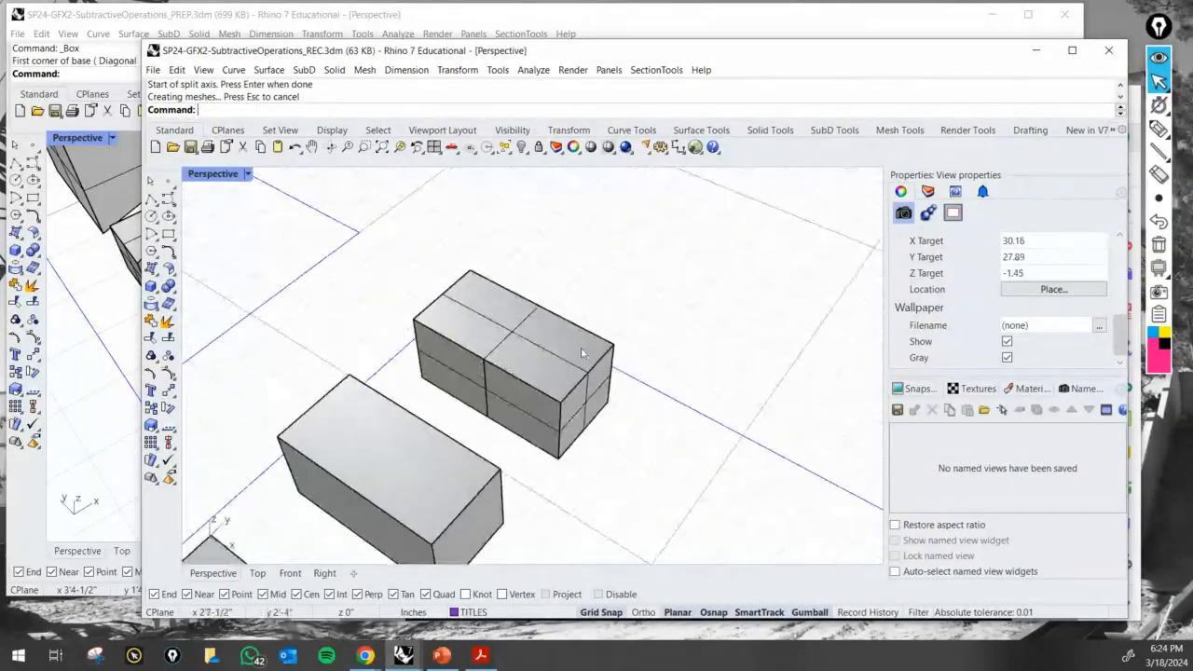
pyautogui.scroll(4, 581, 347)
pyautogui.click(564, 376)
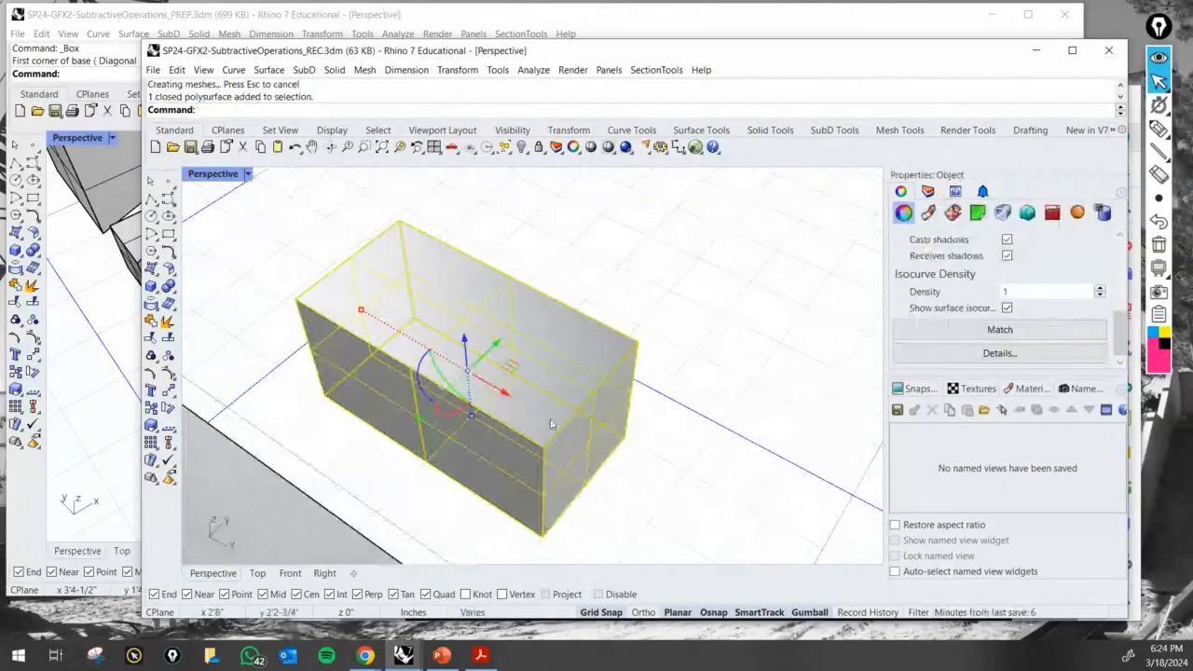
pyautogui.click(1006, 307)
pyautogui.press('Escape')
# Examine the new vertical split edge on the front face of the rear NOTCH box from several angles.
pyautogui.moveTo(594, 458); pyautogui.dragTo(523, 442, button='right')
pyautogui.scroll(5, 523, 442)
pyautogui.click(495, 373)
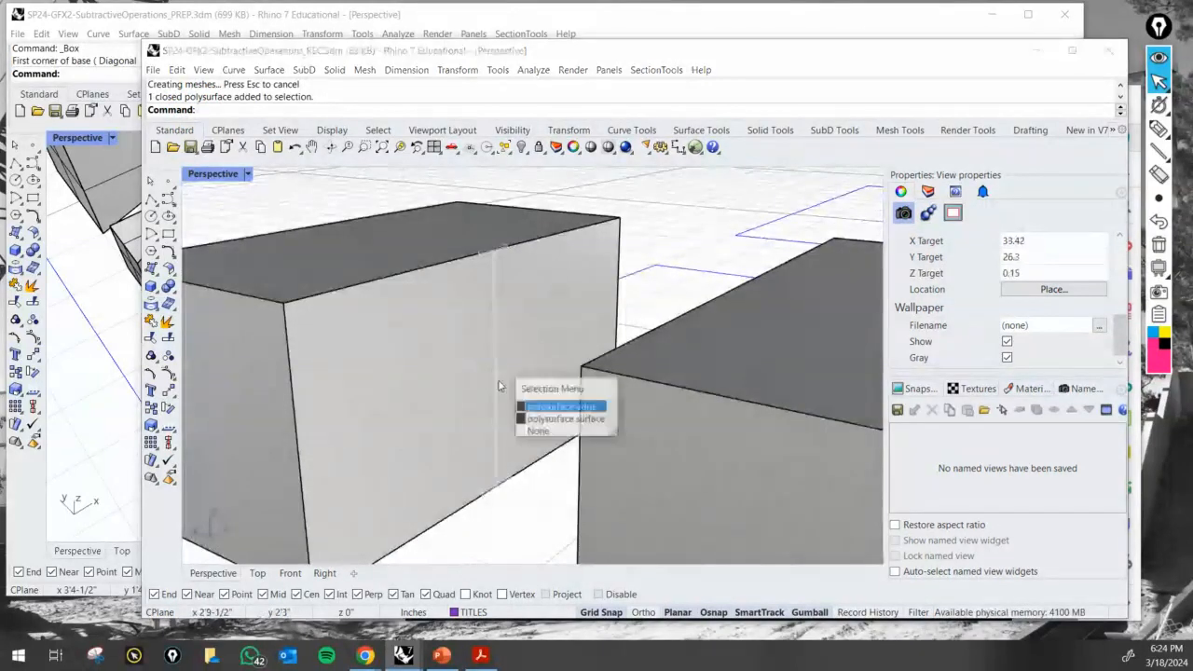
pyautogui.click(508, 514)
pyautogui.scroll(-6, 559, 434)
pyautogui.scroll(1, 573, 426)
pyautogui.moveTo(586, 428); pyautogui.dragTo(369, 457, button='right')
pyautogui.scroll(4, 419, 426)
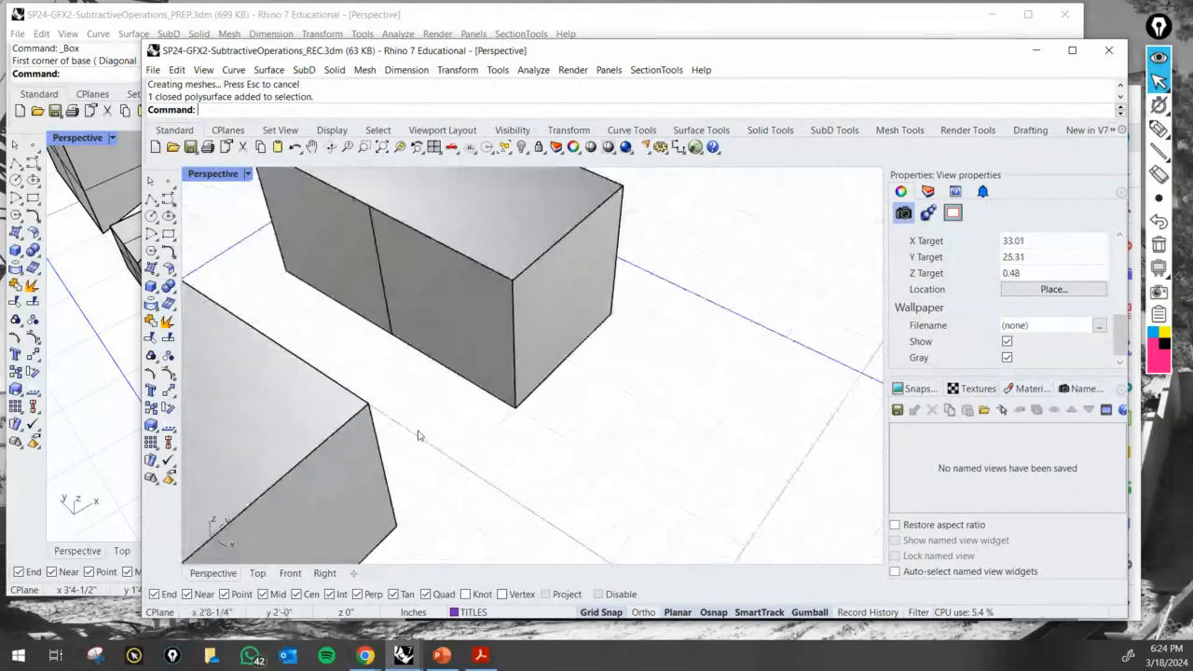
pyautogui.keyDown('shift'); pyautogui.moveTo(469, 399); pyautogui.dragTo(493, 497, button='right'); pyautogui.keyUp('shift')
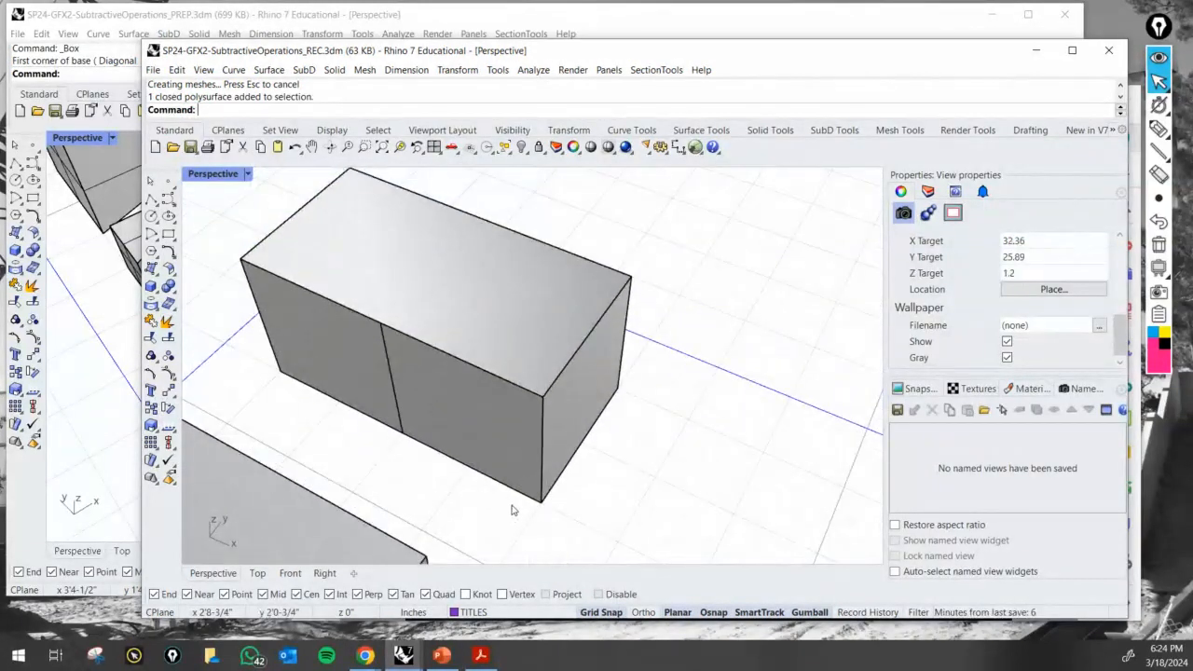
# Try moving the right half of the split front face outward along the y axis, and undo the move.
pyautogui.keyDown('ctrl'); pyautogui.keyDown('shift'); pyautogui.click(504, 433); pyautogui.keyUp('shift'); pyautogui.keyUp('ctrl')
pyautogui.moveTo(419, 464); pyautogui.dragTo(538, 416, button='right')
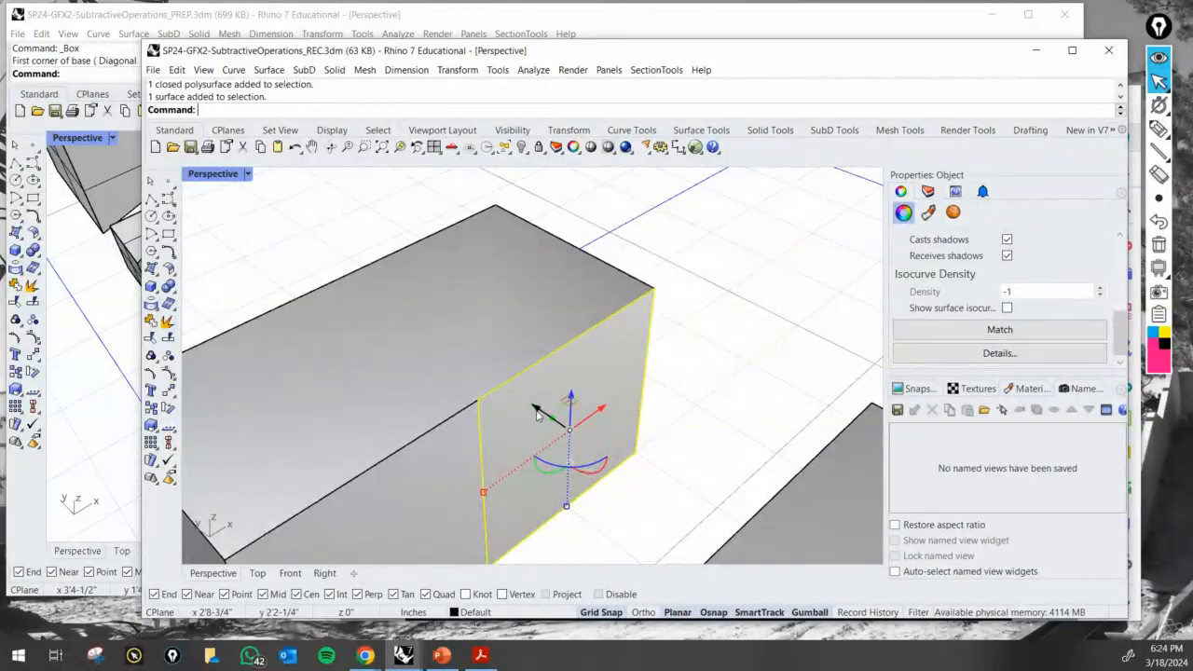
pyautogui.moveTo(537, 411); pyautogui.dragTo(638, 478)
pyautogui.moveTo(638, 478); pyautogui.dragTo(501, 403, button='right')
pyautogui.hotkey('ctrl', 'z')
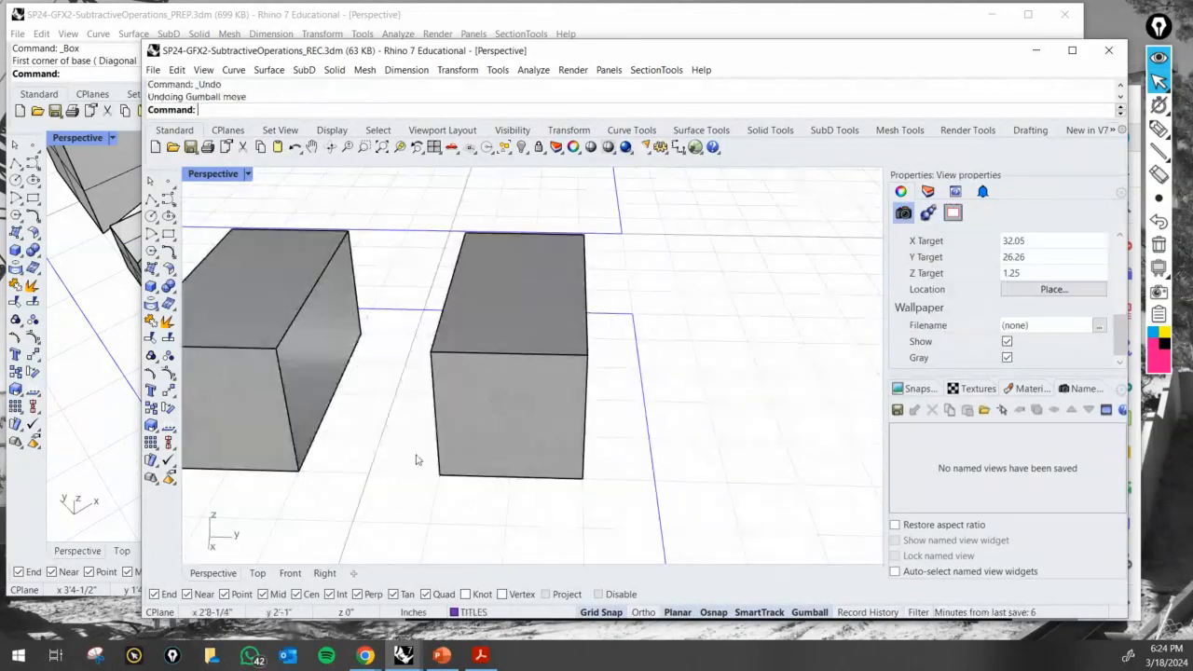
# Reselect the right half of the rear box's split face and pull it outward along the y axis with the Gumball.
pyautogui.moveTo(419, 460); pyautogui.dragTo(641, 487, button='right')
pyautogui.scroll(4, 642, 487)
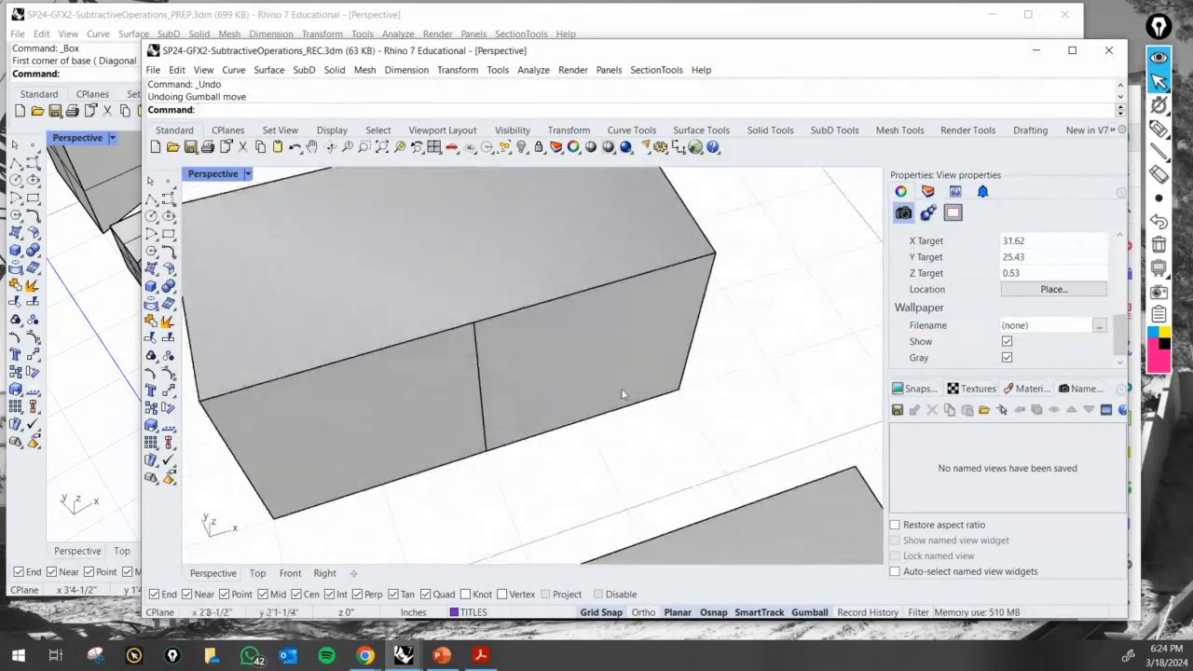
pyautogui.click(571, 373)
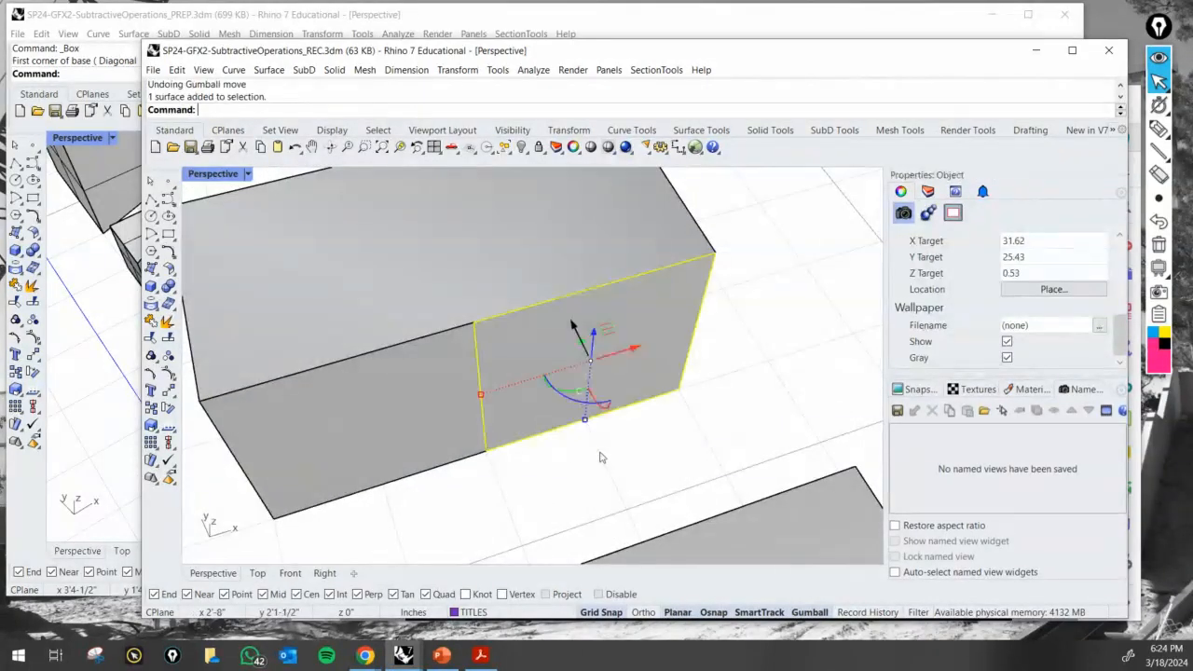
pyautogui.moveTo(599, 456); pyautogui.dragTo(631, 413, button='right')
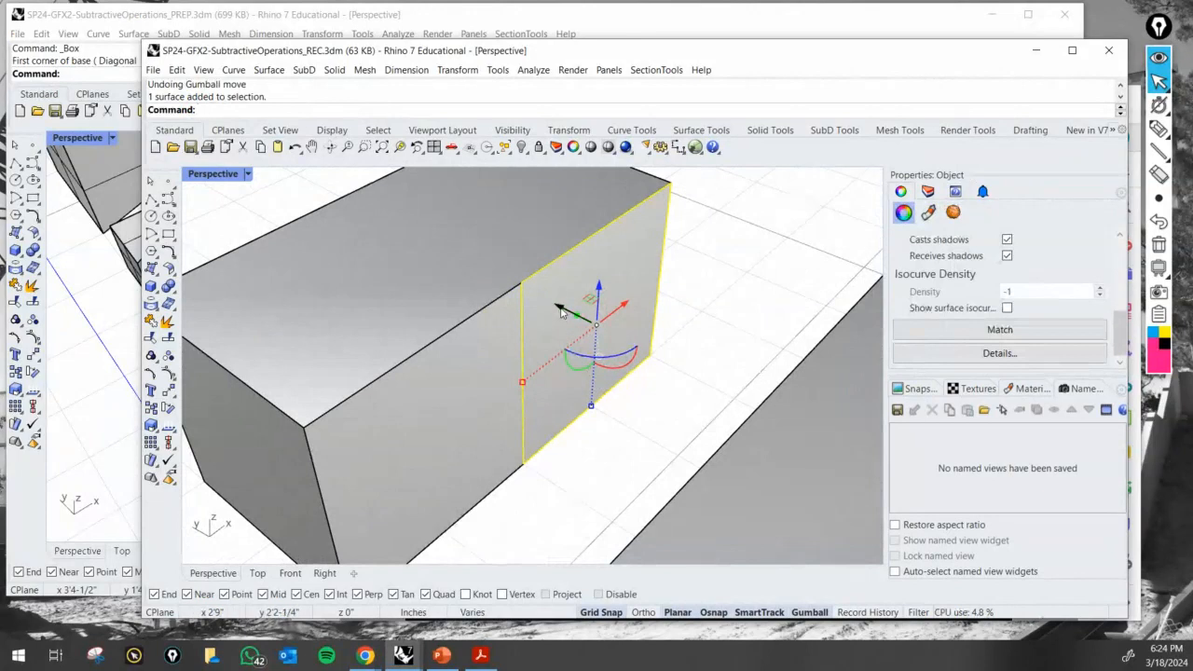
pyautogui.moveTo(561, 312); pyautogui.dragTo(656, 355)
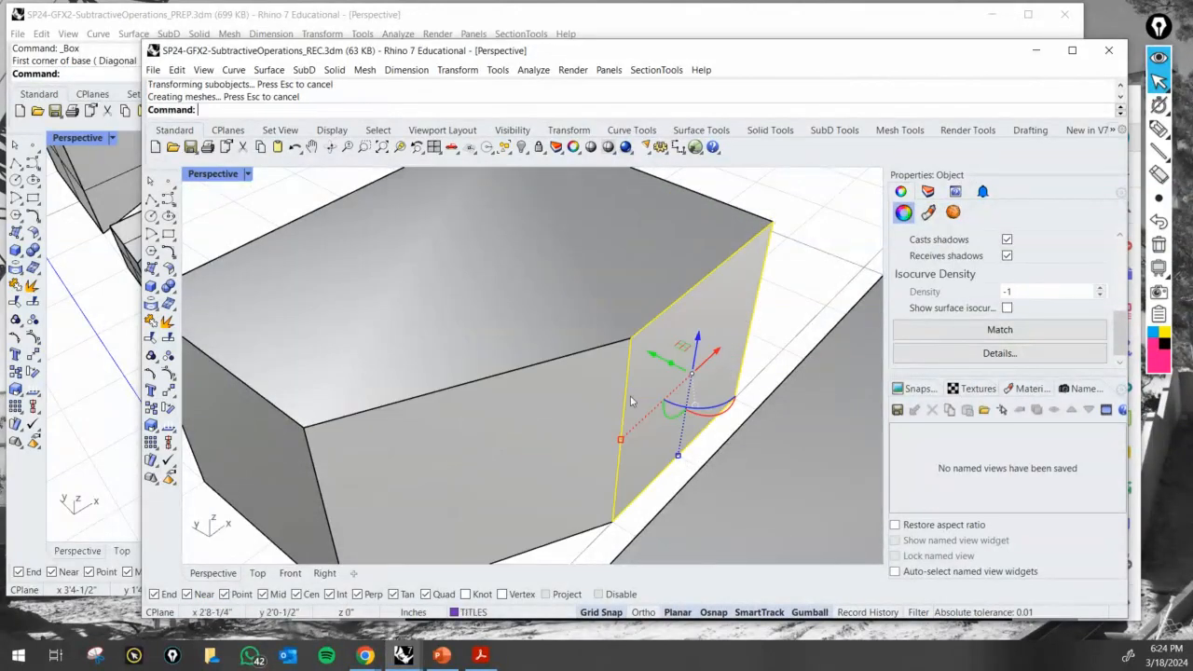
# Outline the slanted front edge and a triangular notch on the box's top face with the pen, and clear the marks.
pyautogui.click(1159, 128)
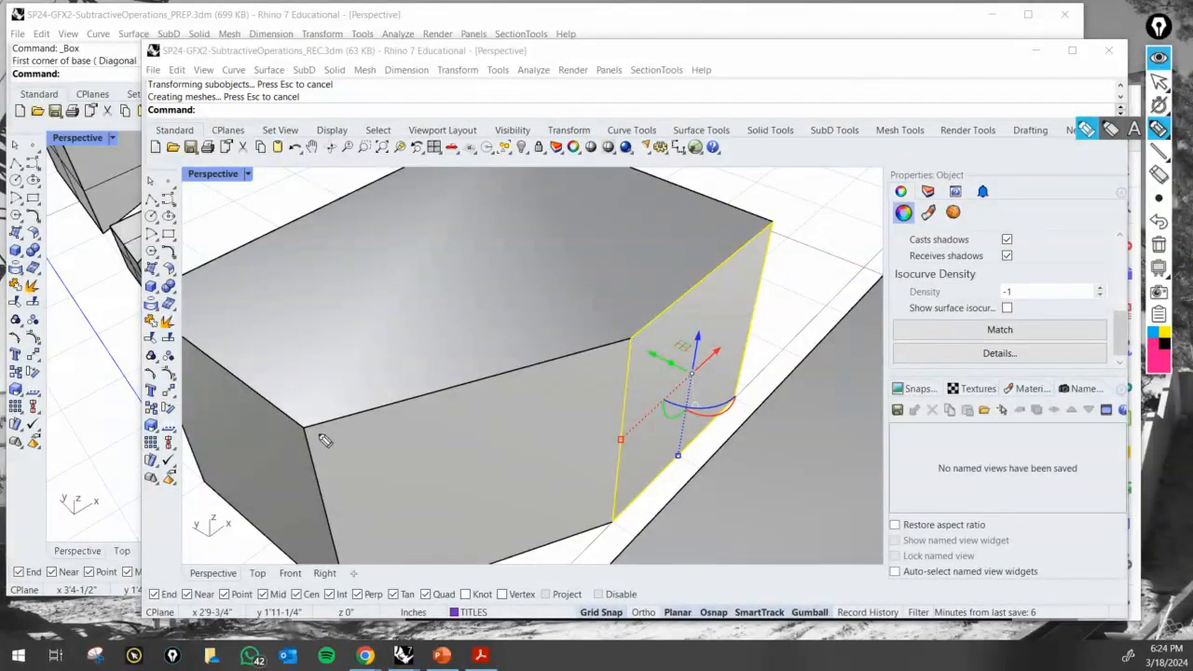
pyautogui.moveTo(296, 426)
pyautogui.mouseDown()
pyautogui.moveTo(591, 349)
pyautogui.moveTo(415, 408)
pyautogui.mouseUp()
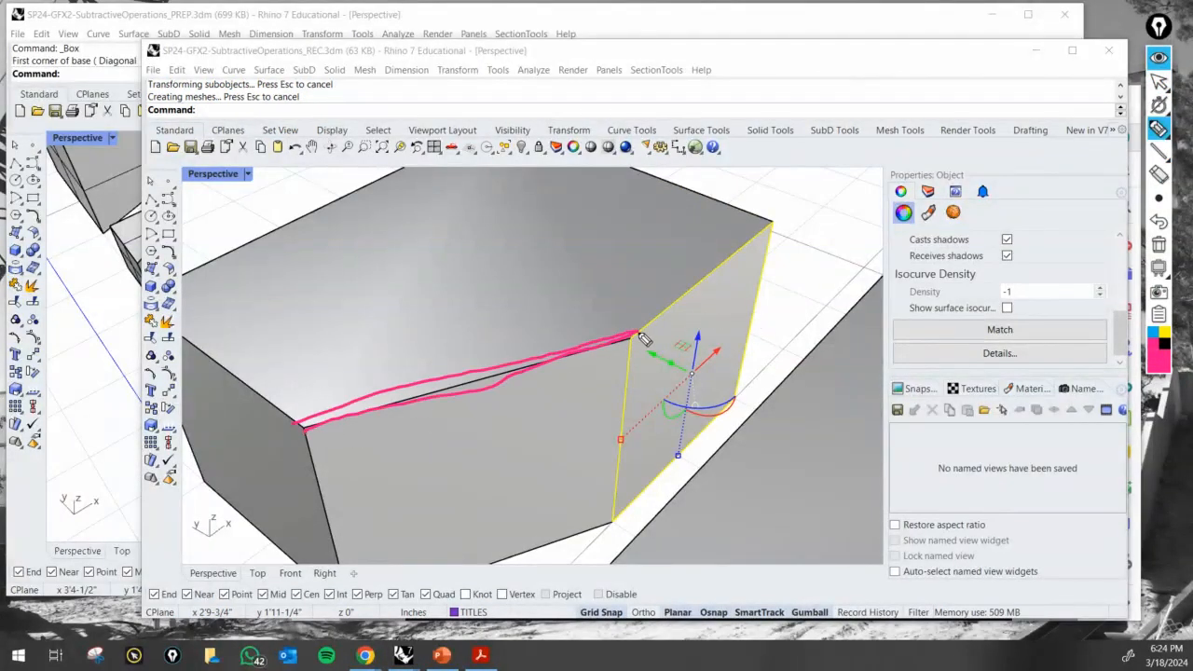
pyautogui.moveTo(634, 334)
pyautogui.mouseDown()
pyautogui.moveTo(522, 289)
pyautogui.moveTo(298, 427)
pyautogui.moveTo(342, 389)
pyautogui.moveTo(632, 338)
pyautogui.moveTo(495, 310)
pyautogui.moveTo(431, 410)
pyautogui.mouseUp()
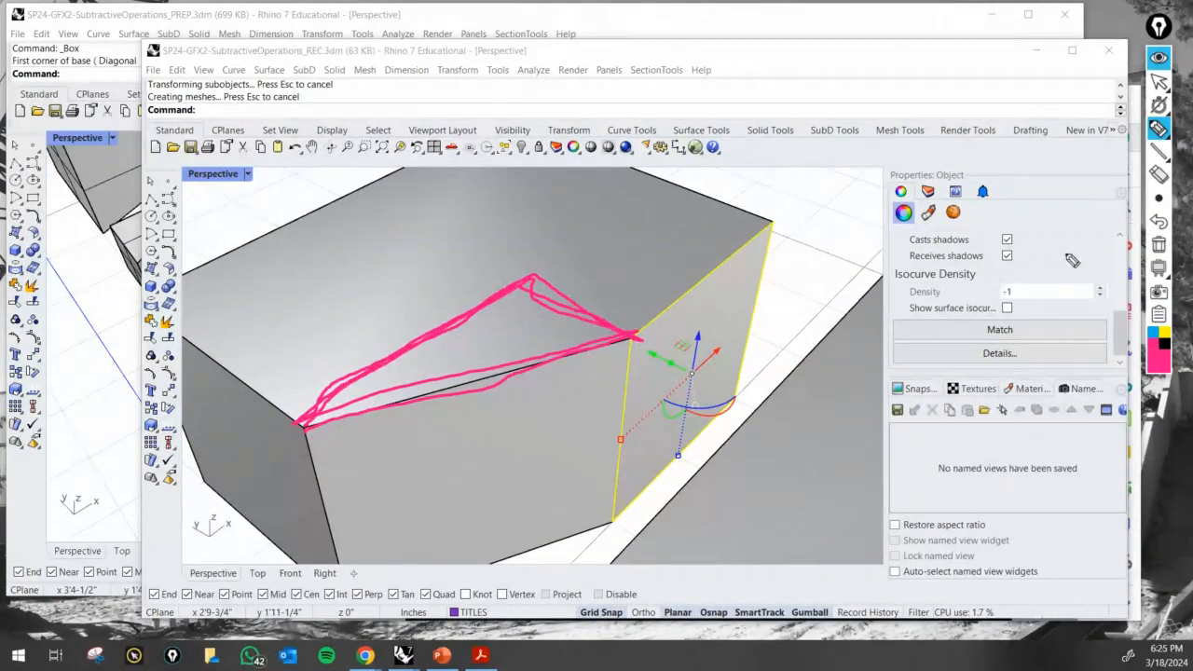
pyautogui.click(1159, 244)
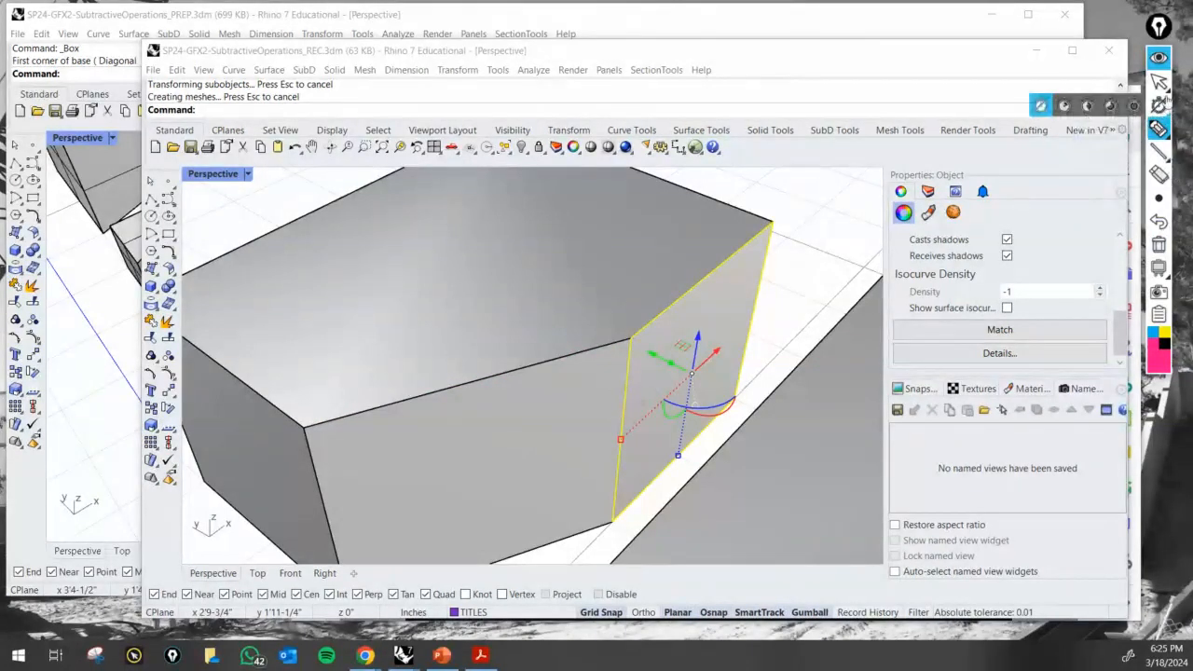
# Undo the move of the rear box's right front face, and extrude that face outward along the y axis with the Gumball.
pyautogui.click(1159, 82)
pyautogui.hotkey('ctrl', 'z')
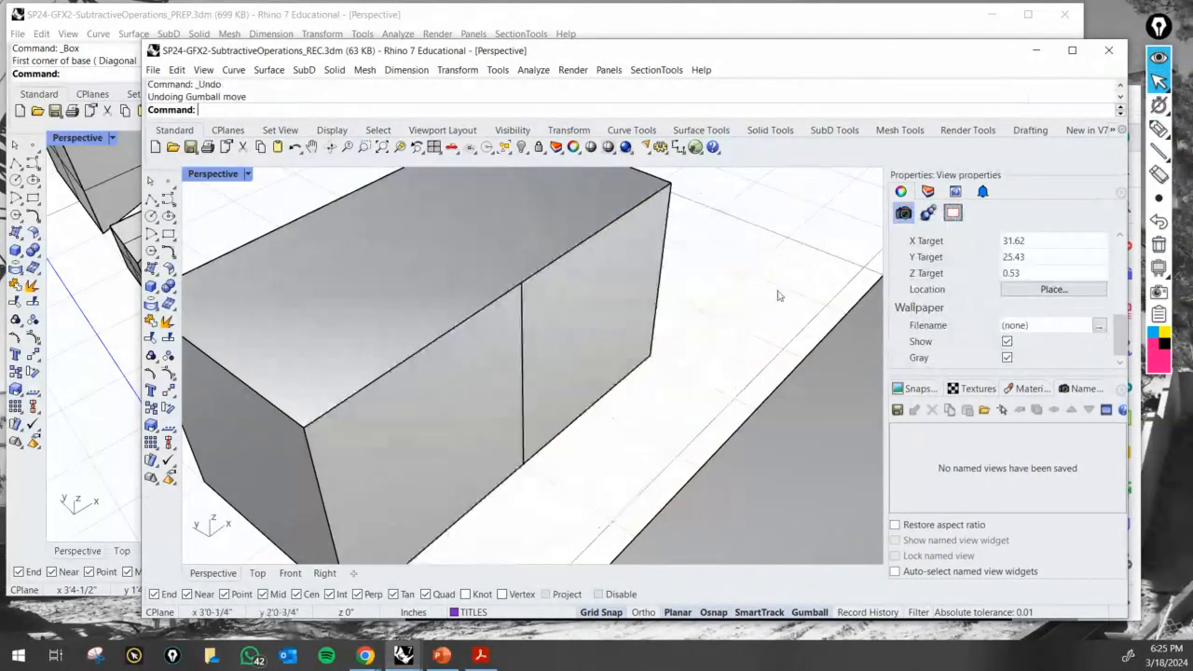
pyautogui.click(581, 330)
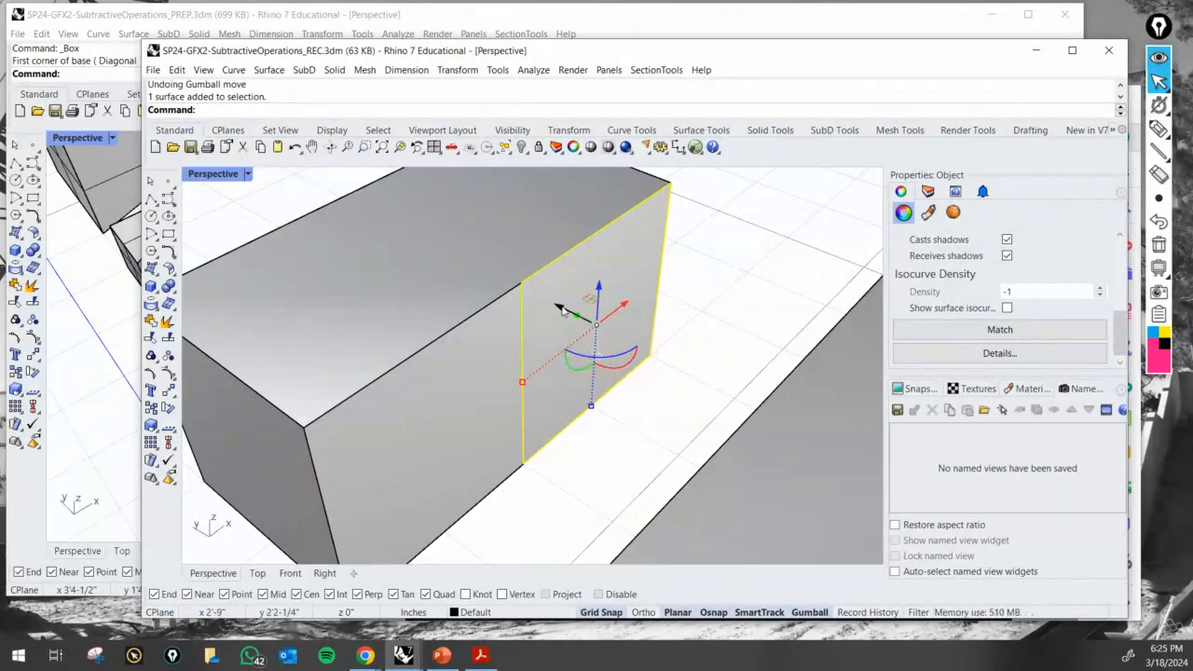
pyautogui.moveTo(562, 311); pyautogui.dragTo(563, 311)
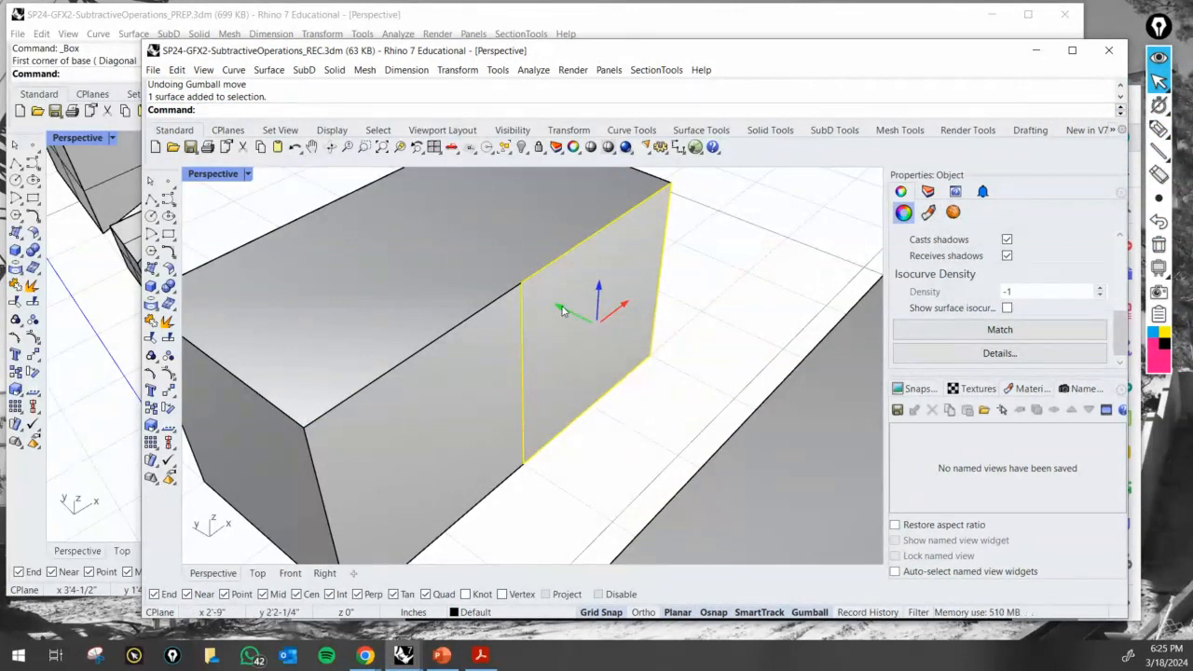
pyautogui.keyDown('ctrl'); pyautogui.moveTo(564, 310); pyautogui.dragTo(669, 378); pyautogui.keyUp('ctrl')
pyautogui.click(662, 497)
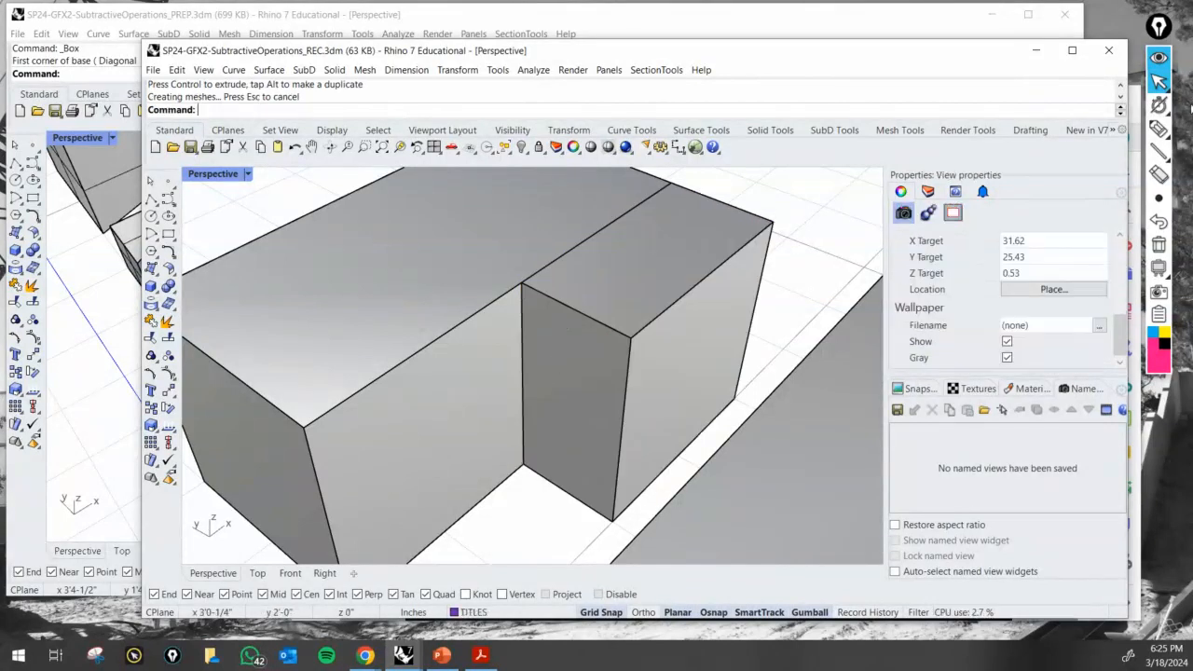
# Mark dashed pen lines across the notch opening between the front corners at the upper and lower edges, and clear the marks.
pyautogui.click(1159, 129)
pyautogui.click(304, 428)
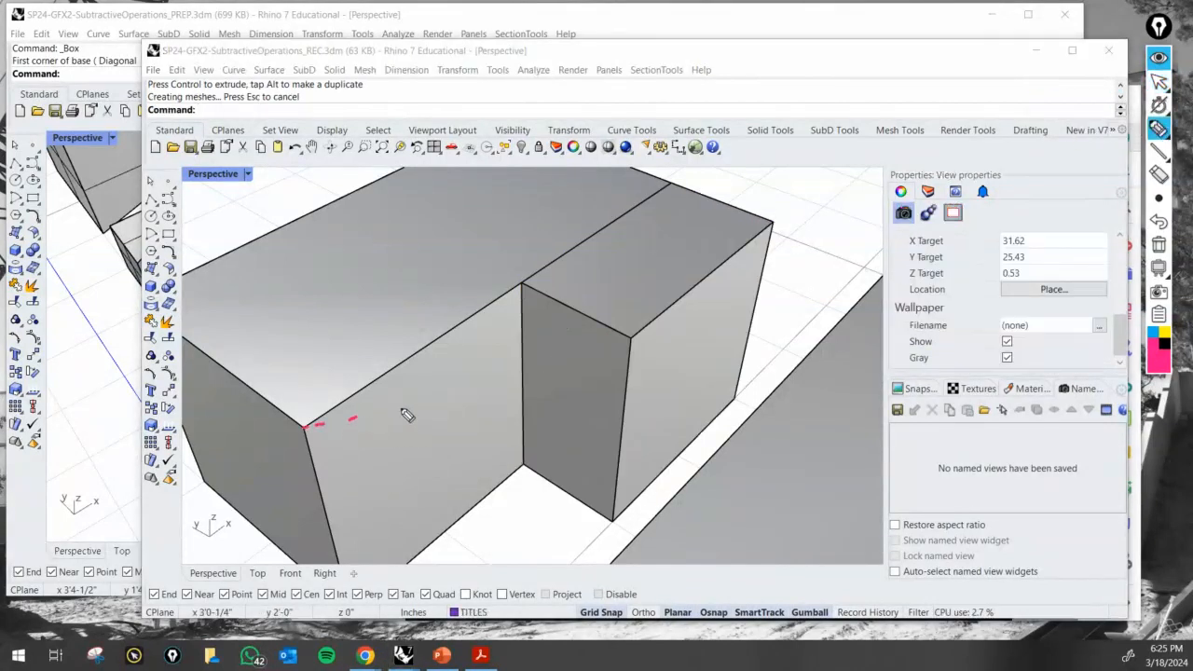
pyautogui.moveTo(408, 415); pyautogui.dragTo(560, 385)
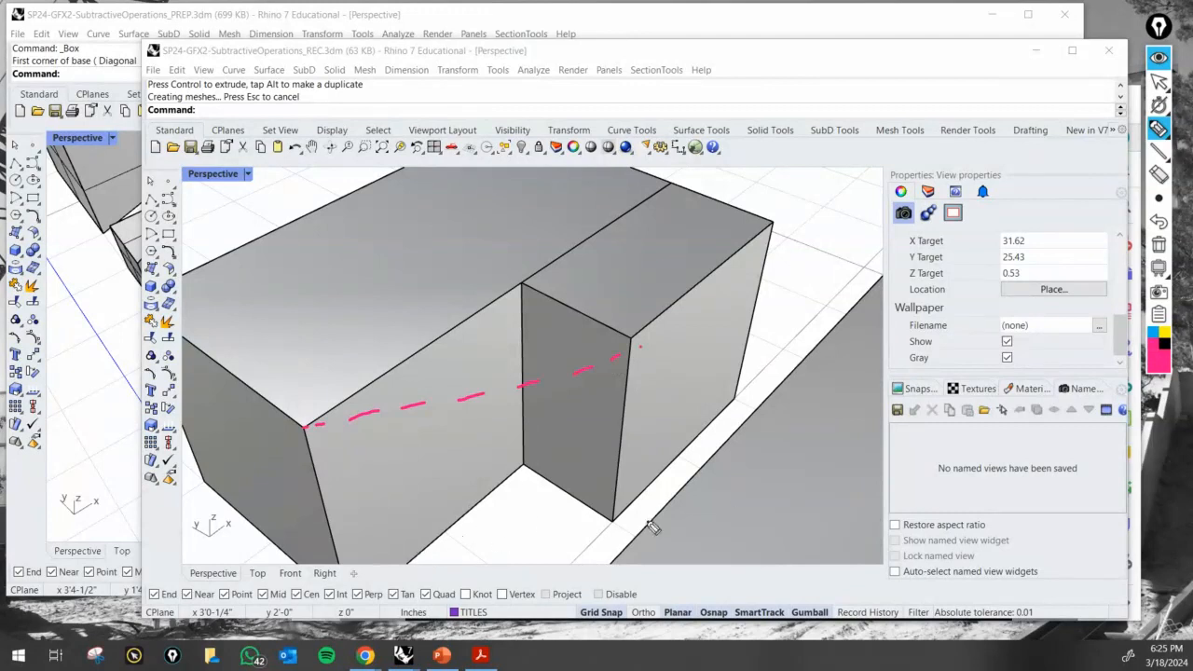
pyautogui.moveTo(604, 533)
pyautogui.mouseDown()
pyautogui.moveTo(443, 586)
pyautogui.moveTo(366, 595)
pyautogui.mouseUp()
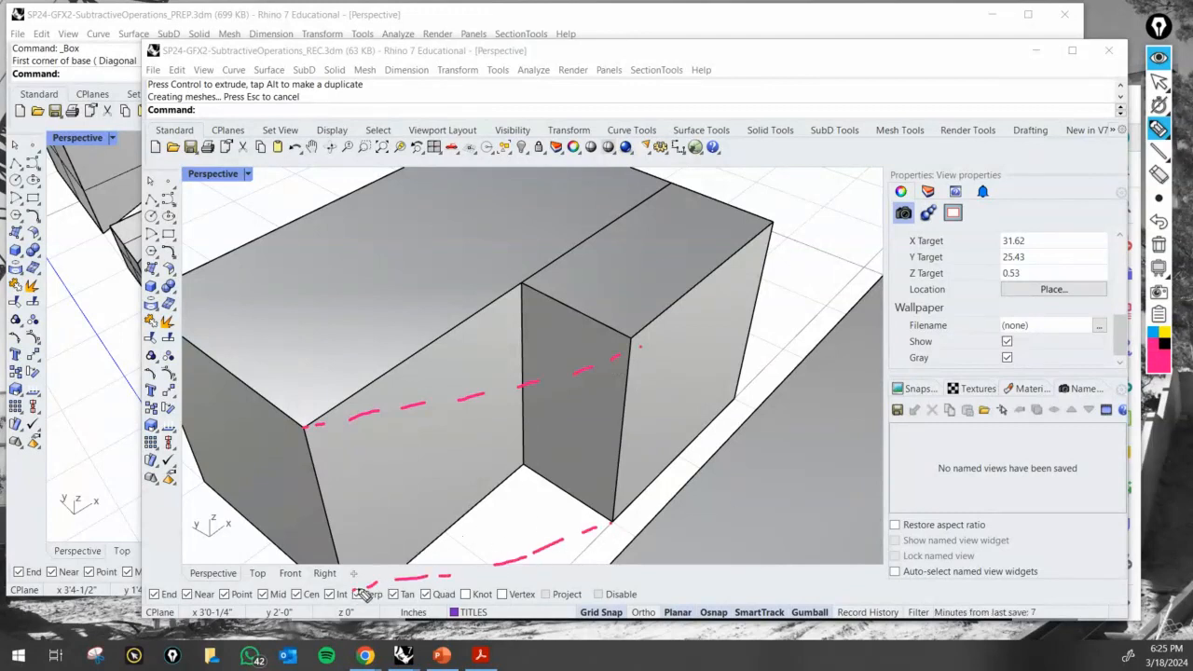
pyautogui.click(1159, 244)
pyautogui.click(1159, 82)
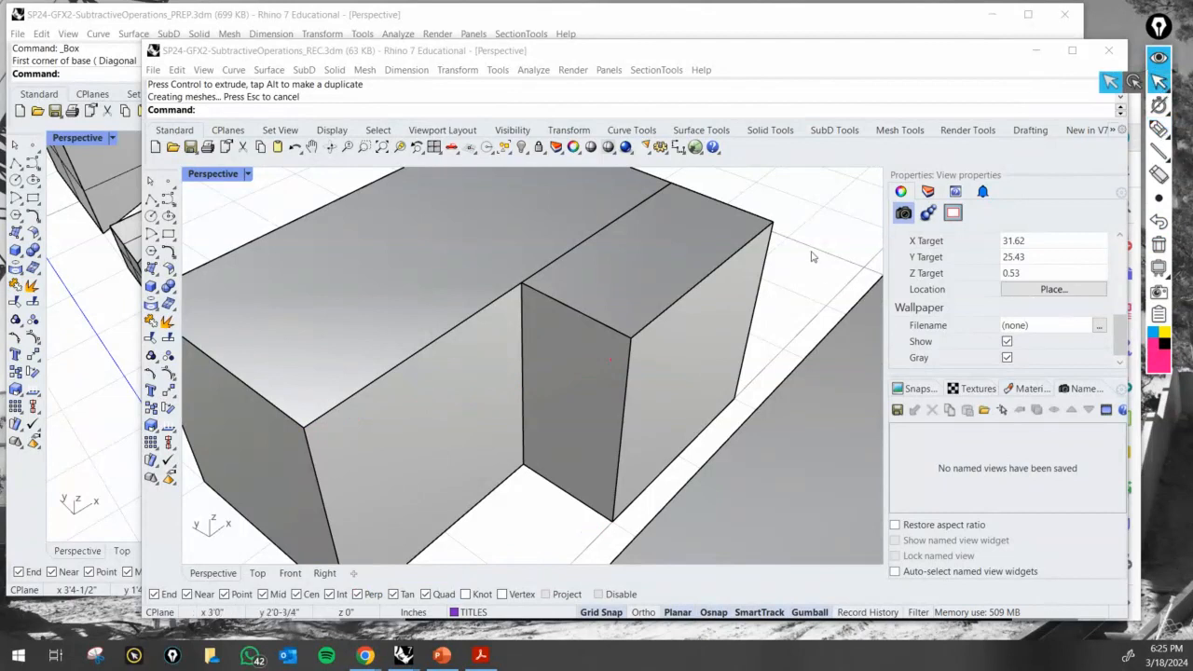
# Merge the coplanar faces of the rear notched box with MergeAllCoplanarFaces.
pyautogui.scroll(-7, 773, 280)
pyautogui.moveTo(767, 306); pyautogui.dragTo(677, 343, button='right')
pyautogui.click(678, 342)
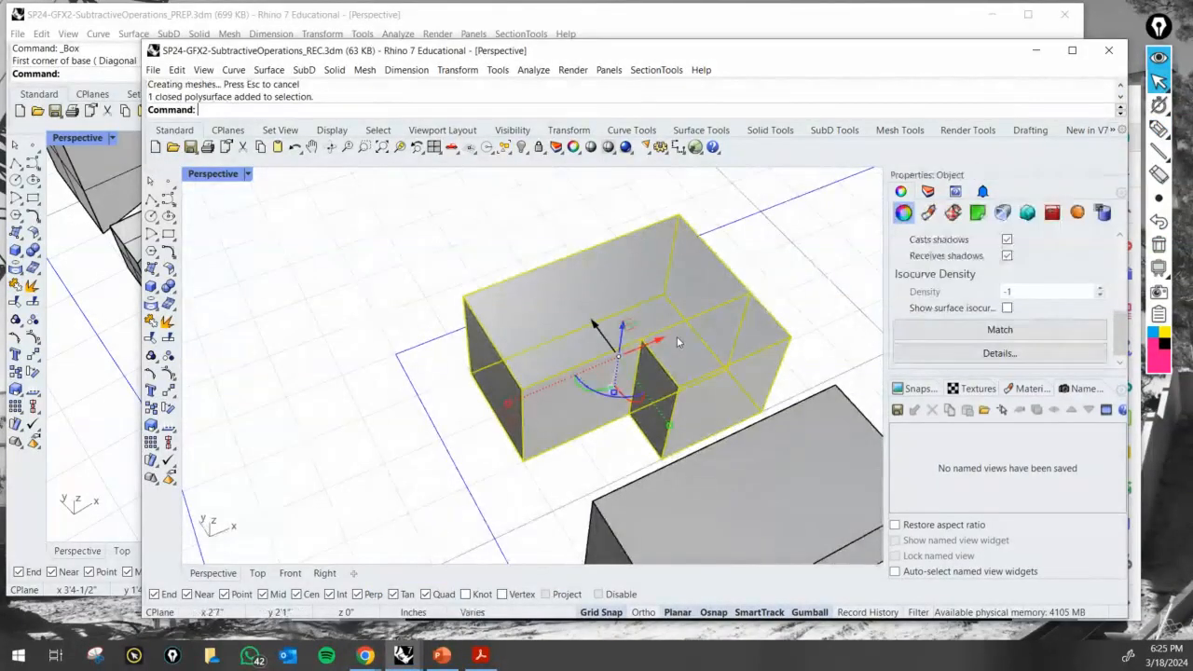
pyautogui.write('MergeAllCoplanarFaces')
pyautogui.press('Return')
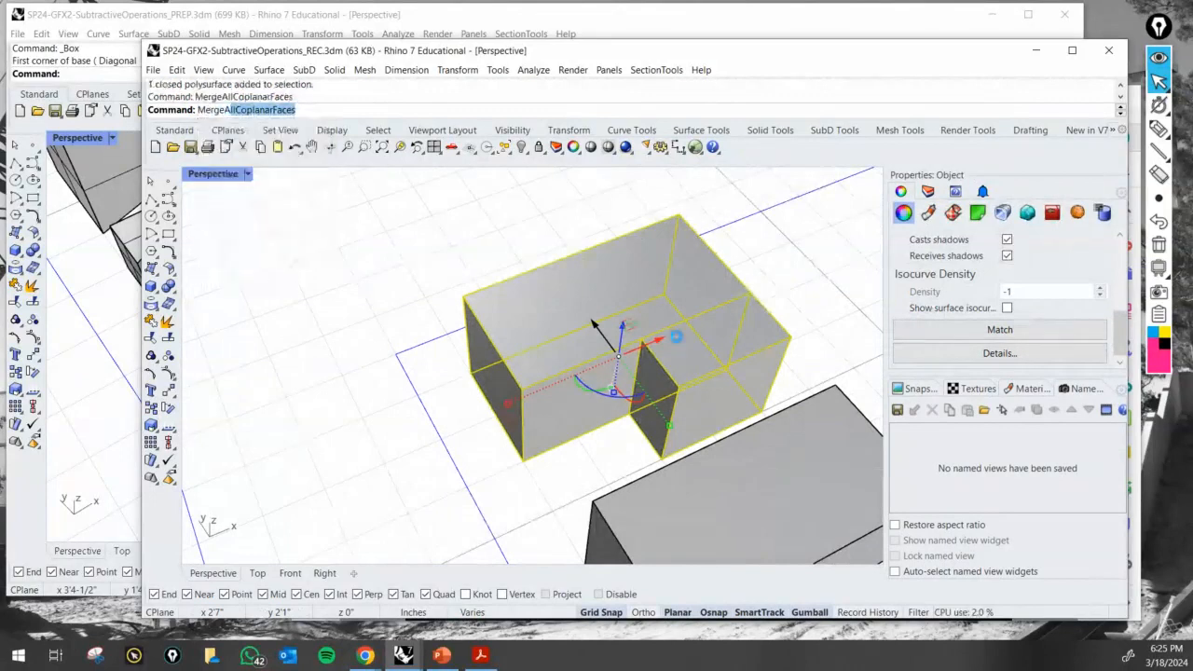
pyautogui.scroll(8, 706, 333)
pyautogui.moveTo(703, 335); pyautogui.dragTo(642, 328, button='right')
pyautogui.scroll(-8, 641, 328)
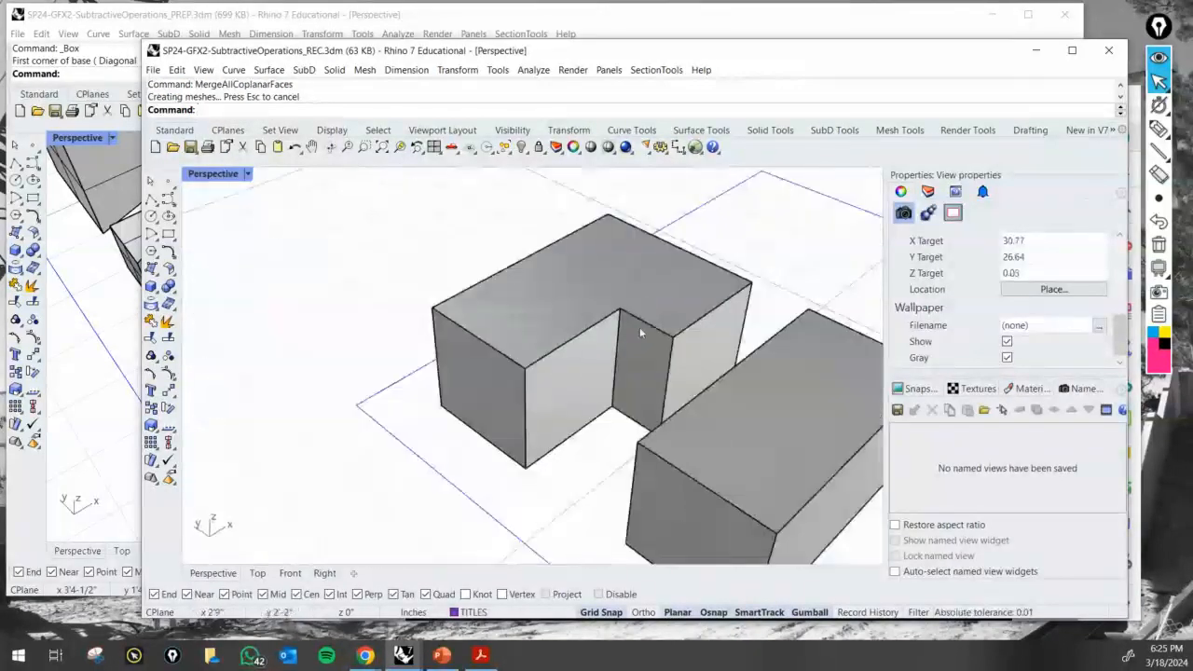
# Move the inner vertical edge of the rear box's notch deeper into the volume along the y axis to form a triangular notch.
pyautogui.scroll(2, 654, 303)
pyautogui.moveTo(630, 402); pyautogui.dragTo(597, 448, button='right')
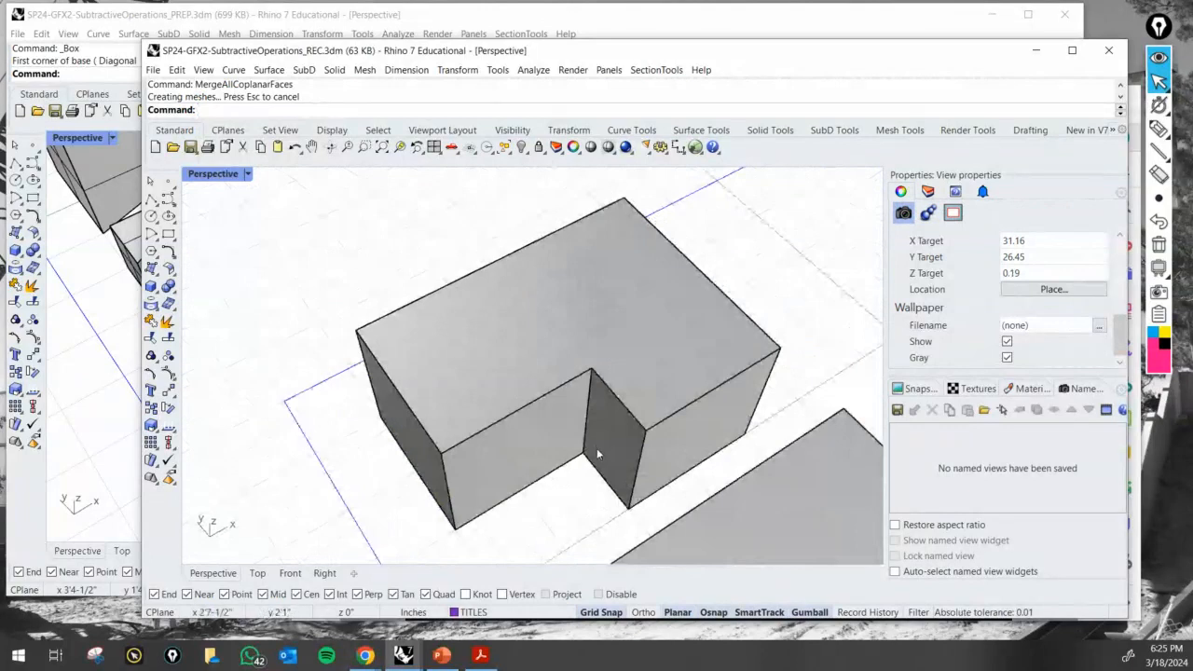
pyautogui.click(588, 428)
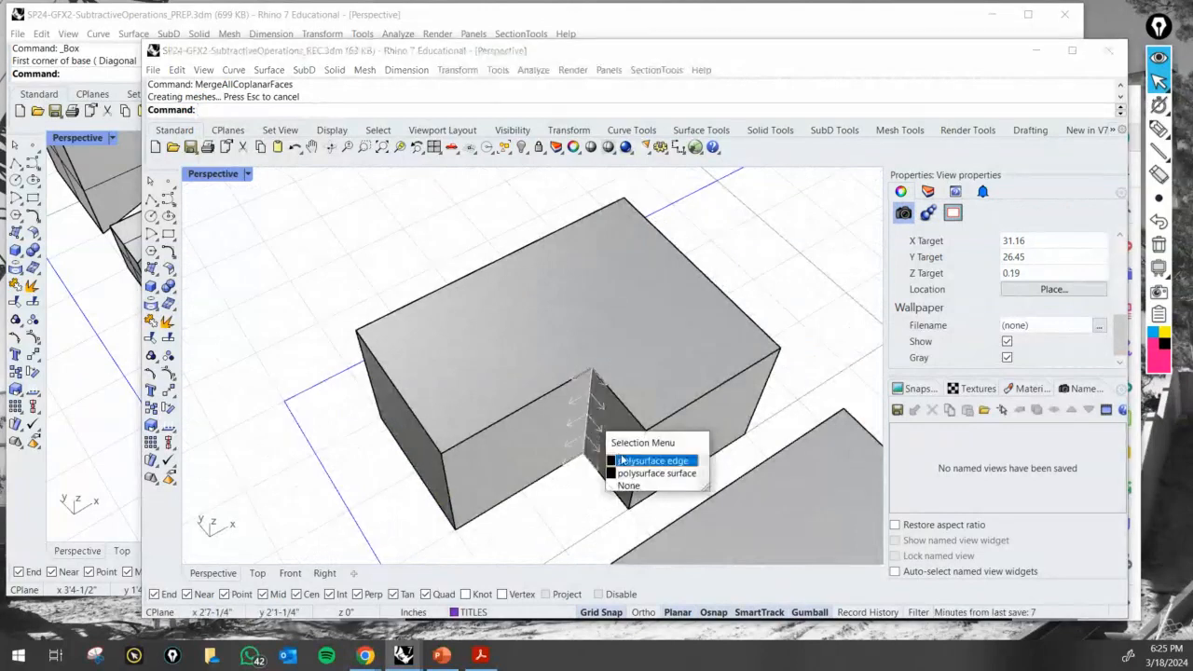
pyautogui.click(623, 461)
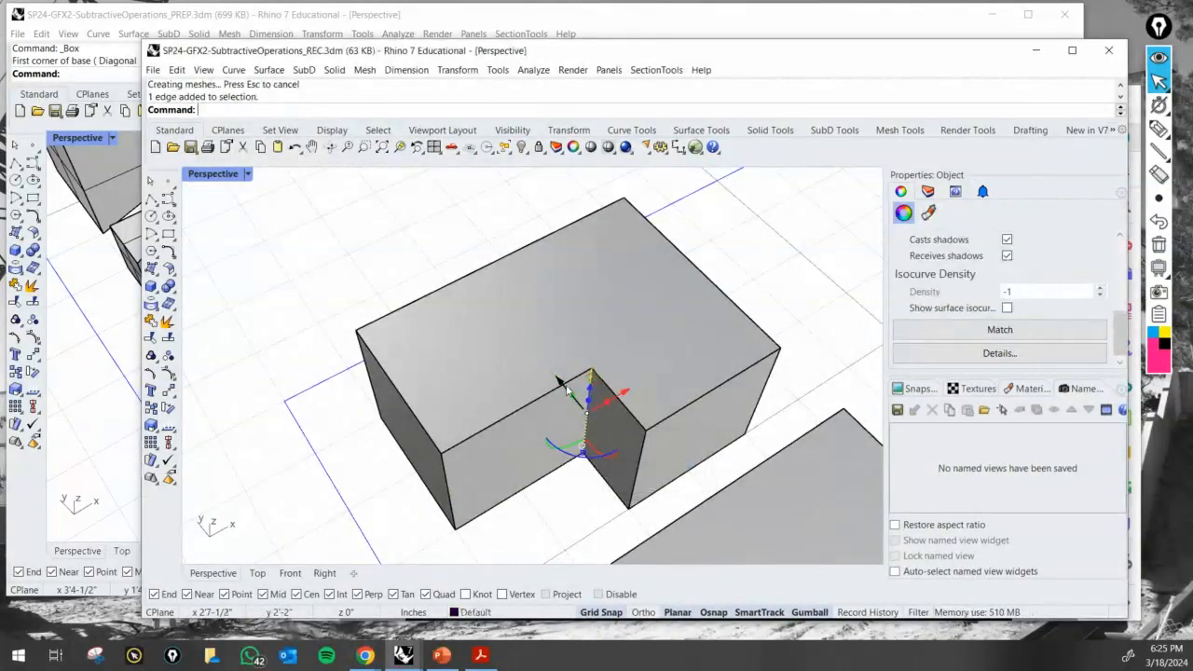
pyautogui.moveTo(520, 355); pyautogui.dragTo(494, 318)
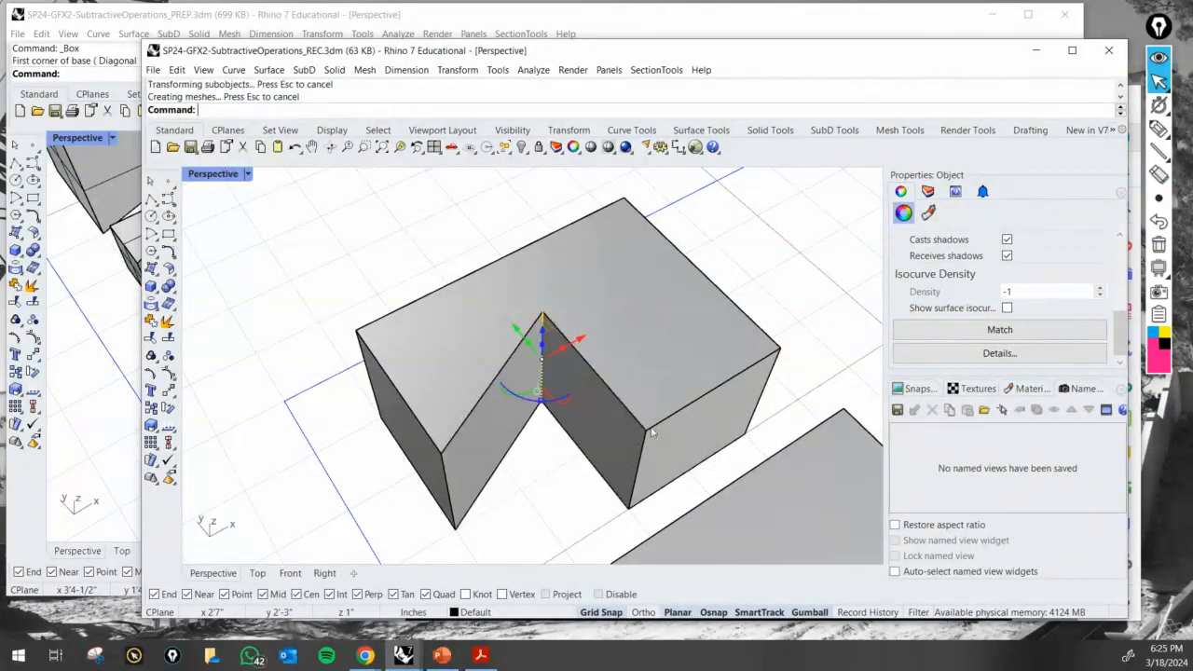
pyautogui.click(759, 299)
# Examine the rear box's triangular notch and the middle box in the NOTCH area from several angles.
pyautogui.moveTo(758, 299); pyautogui.dragTo(718, 408, button='right')
pyautogui.scroll(-6, 691, 387)
pyautogui.moveTo(691, 387); pyautogui.dragTo(628, 336, button='right')
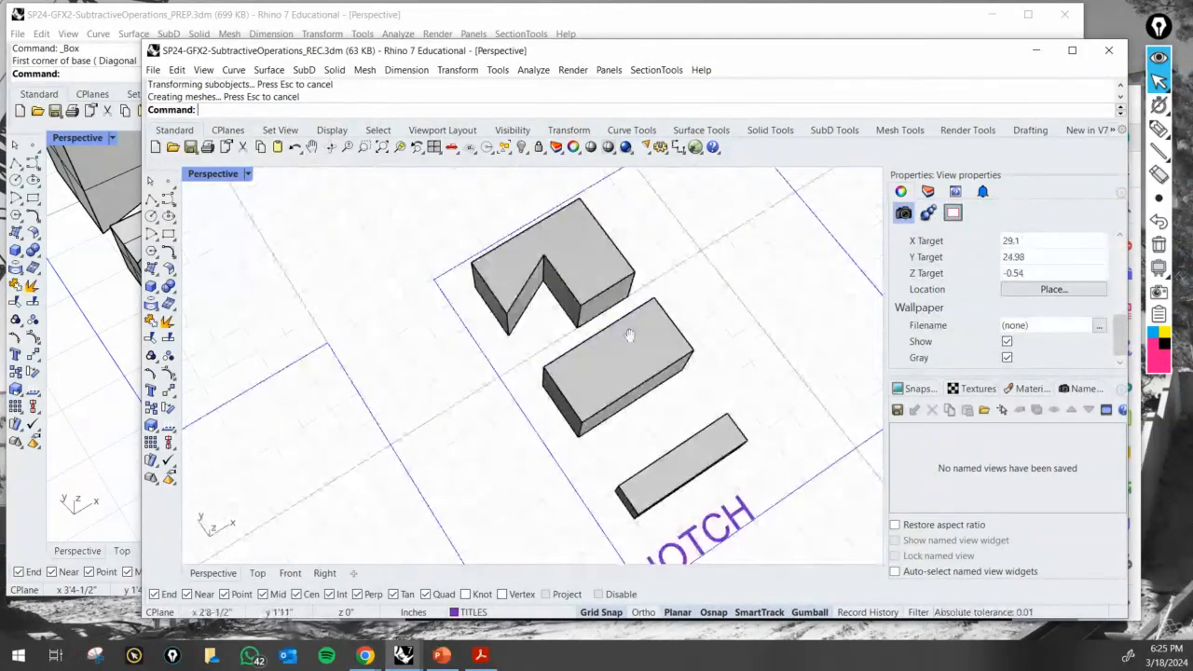
pyautogui.keyDown('shift'); pyautogui.moveTo(681, 408); pyautogui.dragTo(556, 431, button='right'); pyautogui.keyUp('shift')
pyautogui.scroll(5, 650, 444)
pyautogui.scroll(5, 552, 453)
pyautogui.scroll(-3, 558, 438)
pyautogui.scroll(3, 555, 419)
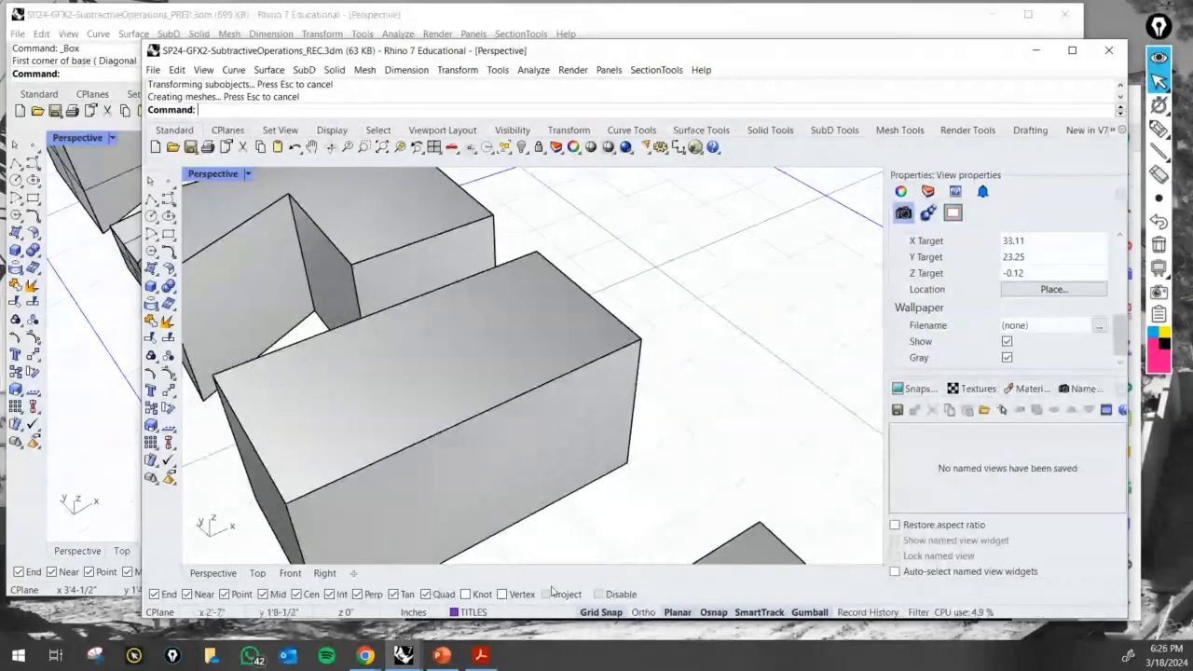
# Split the middle box's top face with SplitFace along a line across its width near the left end.
pyautogui.write('sp')
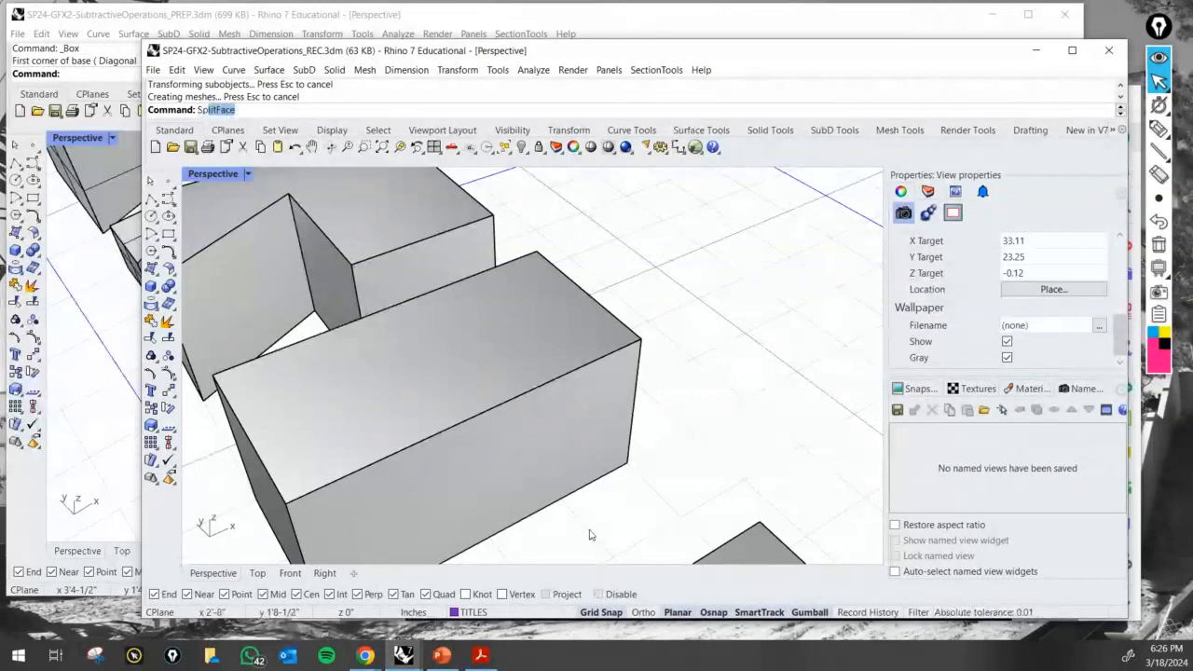
pyautogui.press('Down')
pyautogui.press('Down')
pyautogui.press('Down')
pyautogui.press('Down')
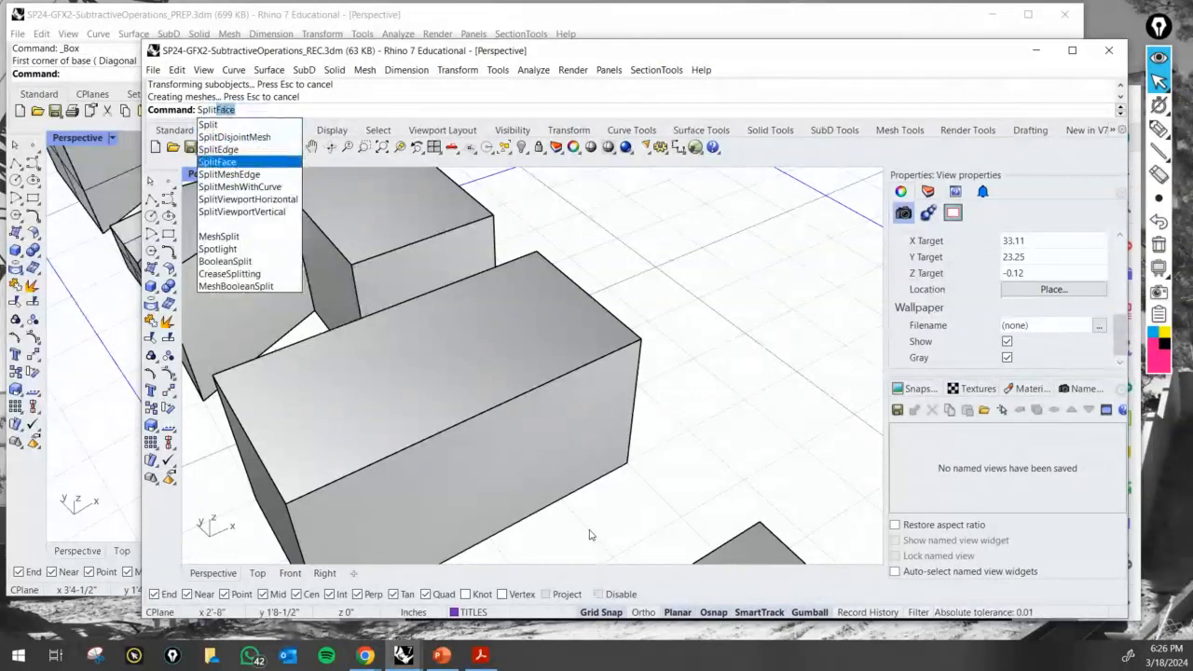
pyautogui.press('Return')
pyautogui.click(418, 370)
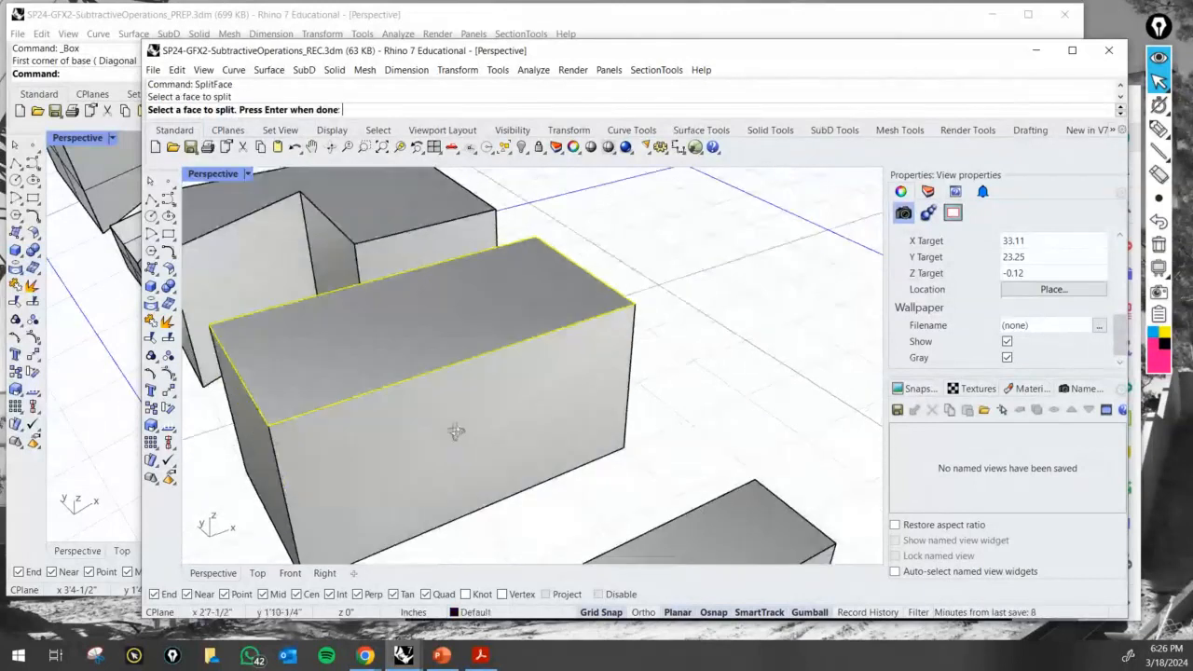
pyautogui.press('Return')
pyautogui.keyDown('shift'); pyautogui.moveTo(455, 462); pyautogui.dragTo(474, 501, button='right'); pyautogui.keyUp('shift')
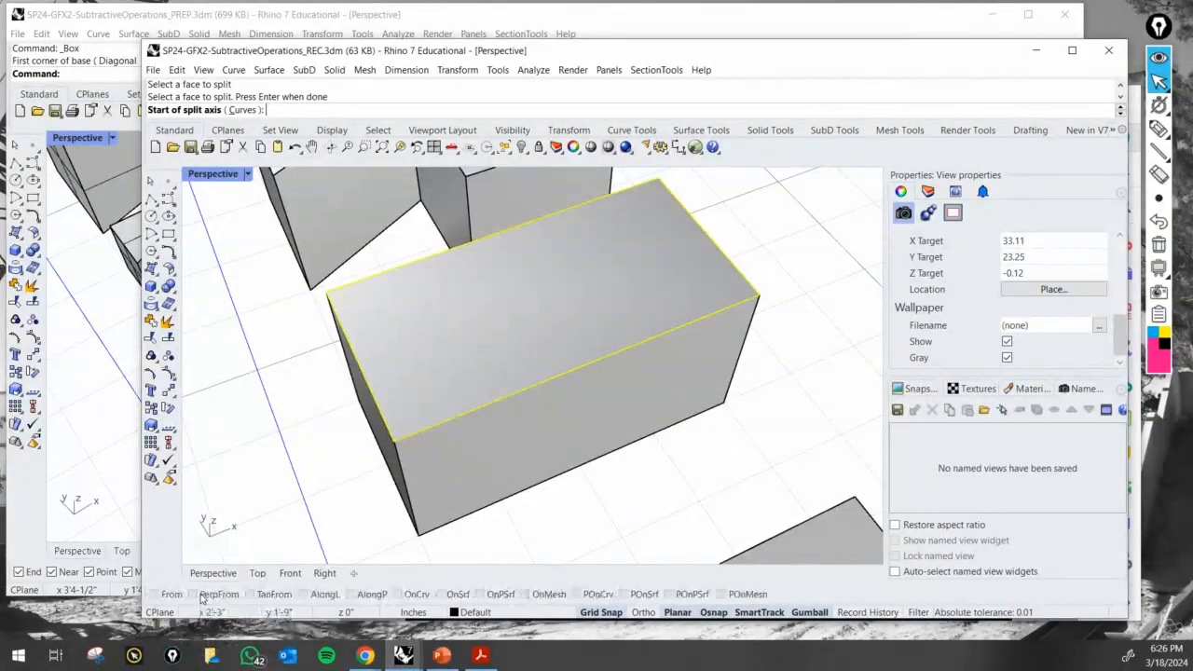
pyautogui.click(476, 409)
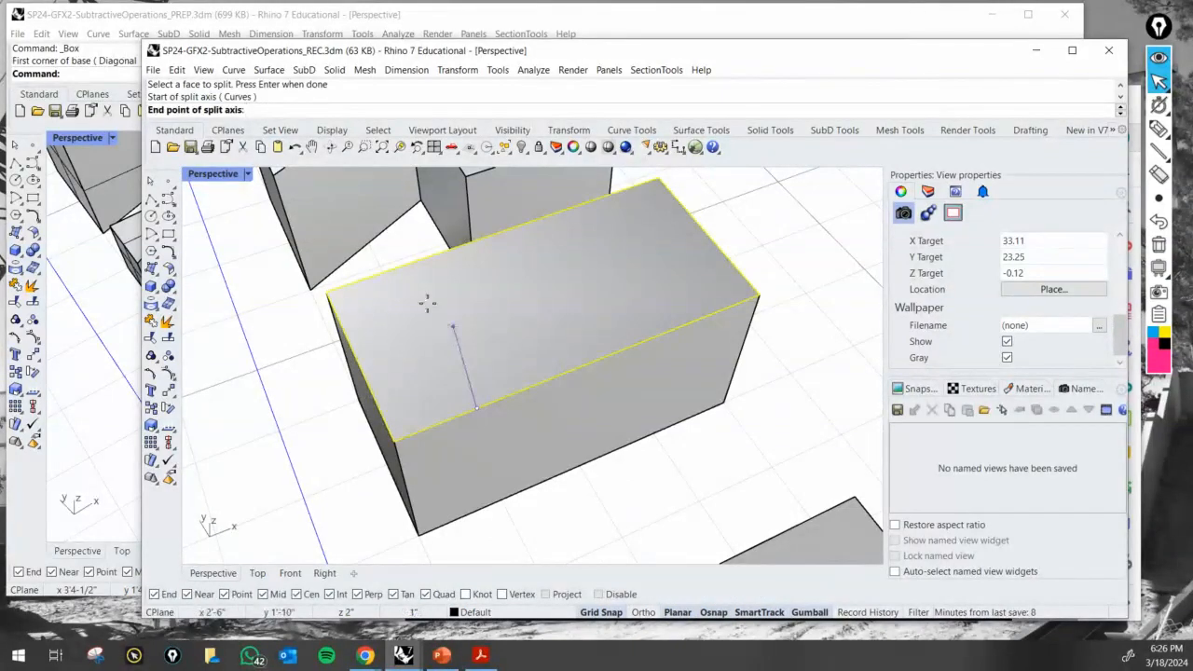
pyautogui.click(394, 264)
pyautogui.moveTo(453, 419); pyautogui.dragTo(437, 370, button='right')
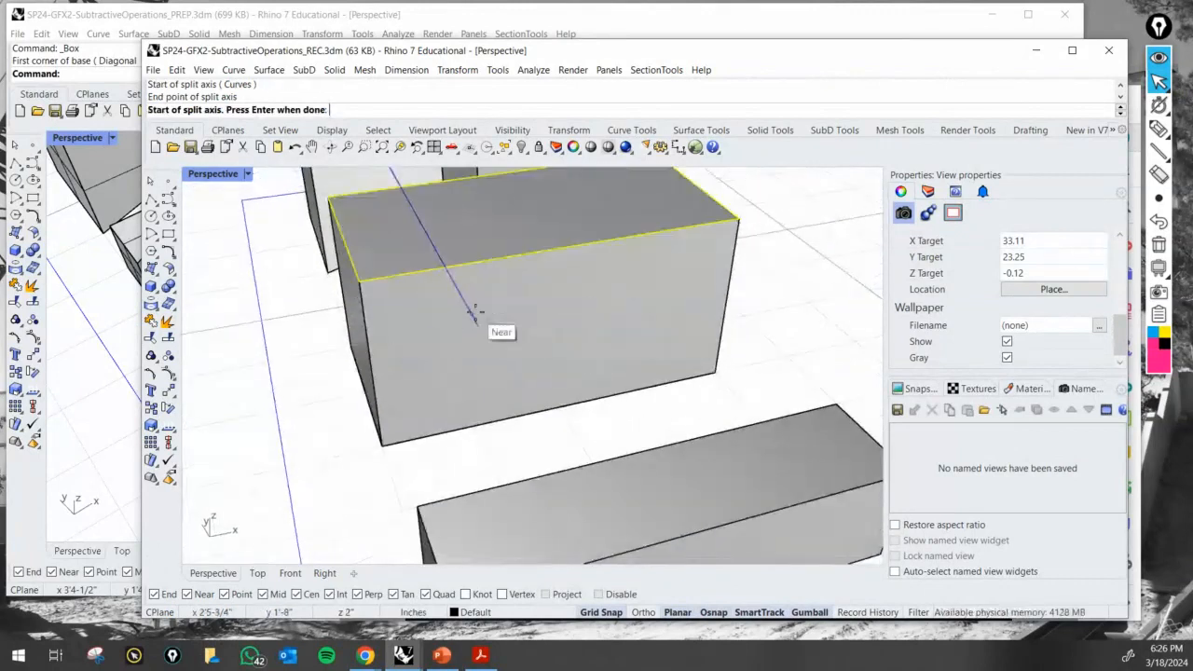
pyautogui.press('Return')
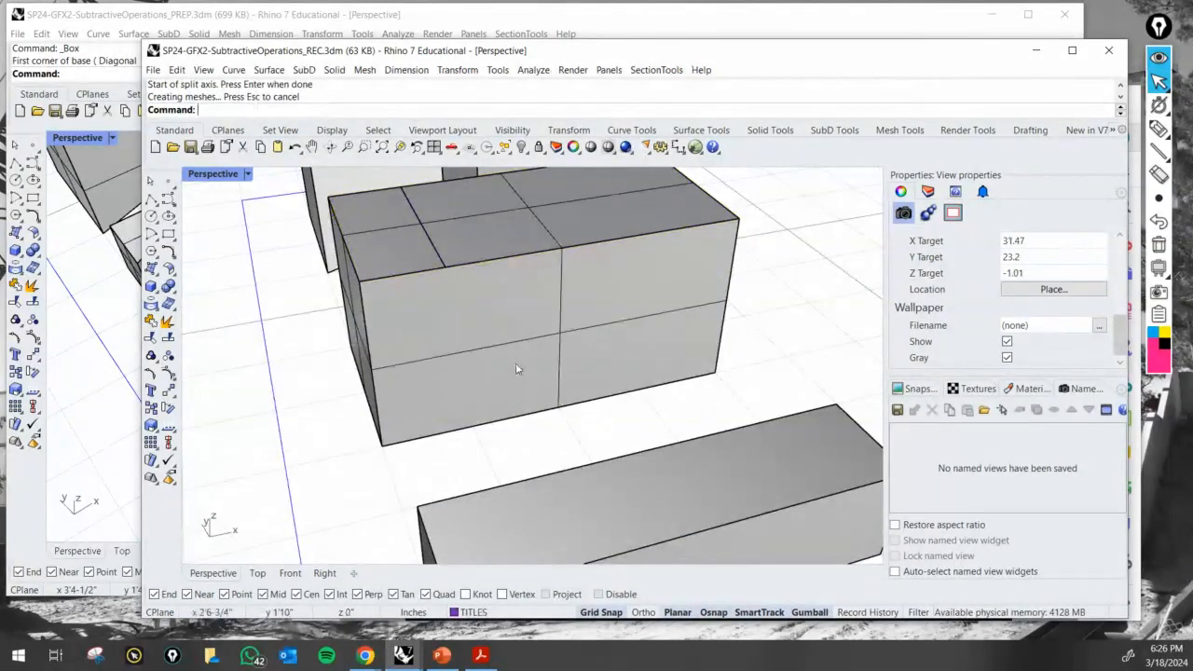
# Select the smaller left part of the middle box's split top face and outline a raised block above it with the pen.
pyautogui.moveTo(515, 362); pyautogui.dragTo(585, 430, button='right')
pyautogui.click(537, 351)
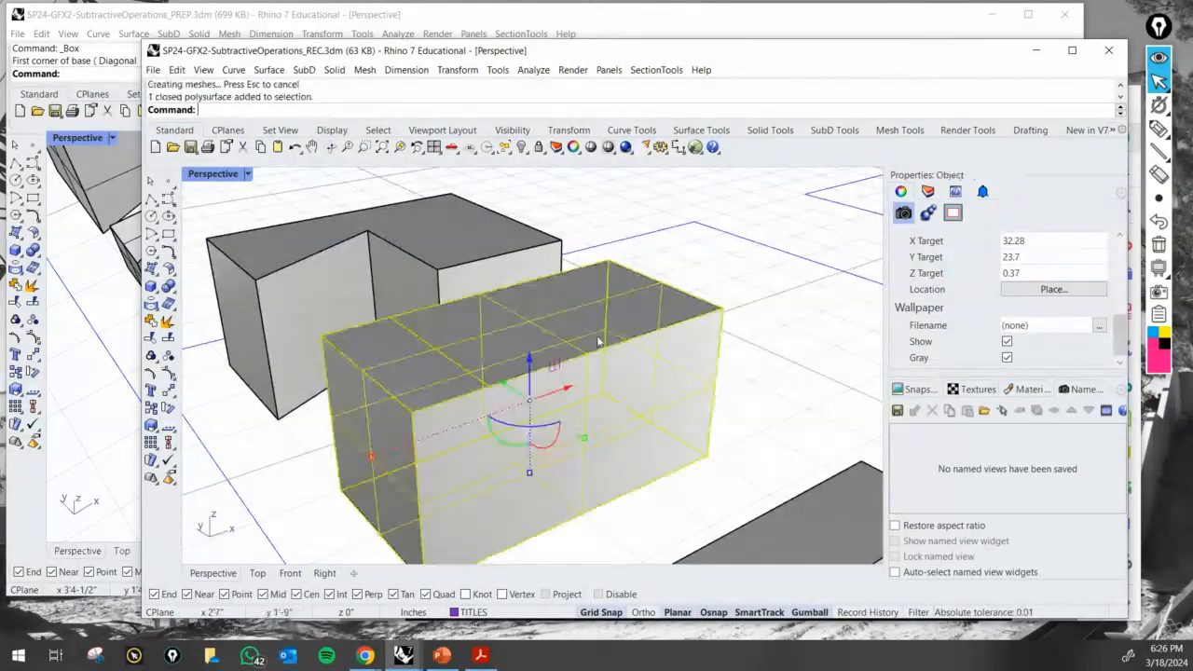
pyautogui.click(844, 315)
pyautogui.moveTo(843, 315); pyautogui.dragTo(593, 413, button='right')
pyautogui.moveTo(504, 403); pyautogui.dragTo(533, 404, button='right')
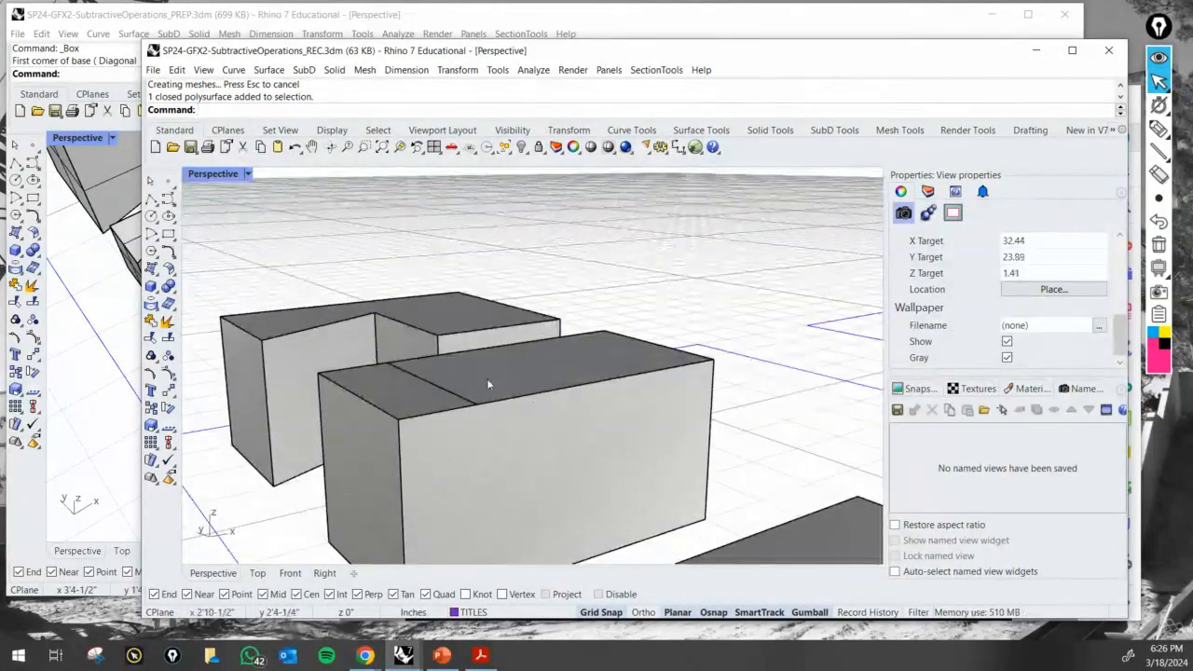
pyautogui.keyDown('ctrl'); pyautogui.keyDown('shift'); pyautogui.click(397, 403); pyautogui.keyUp('shift'); pyautogui.keyUp('ctrl')
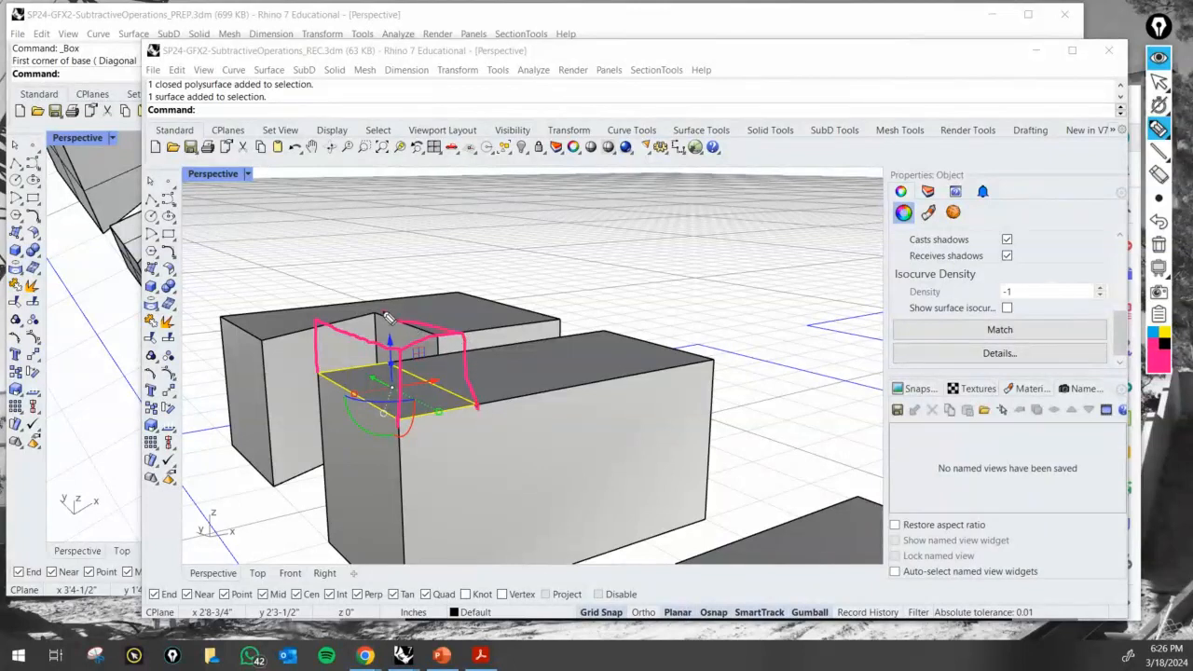
pyautogui.click(1158, 82)
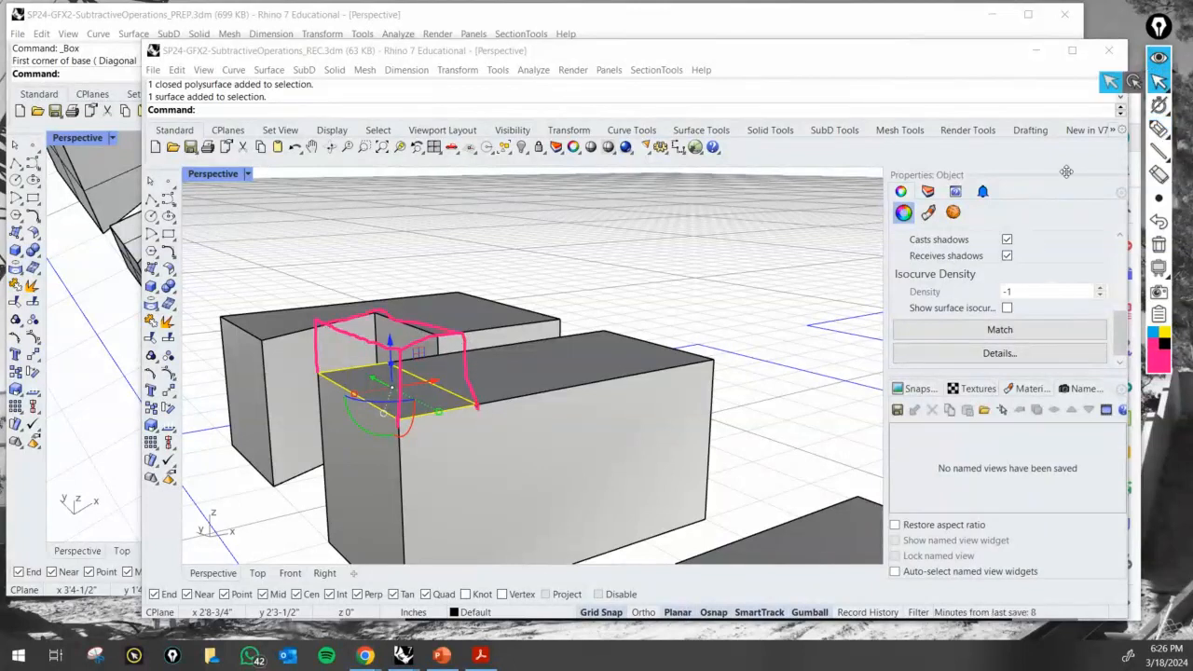
# Try moving the smaller left part of the middle box's top face upward along the z axis with the Gumball.
pyautogui.press('Escape')
pyautogui.keyDown('ctrl'); pyautogui.keyDown('shift'); pyautogui.click(373, 393); pyautogui.keyUp('shift'); pyautogui.keyUp('ctrl')
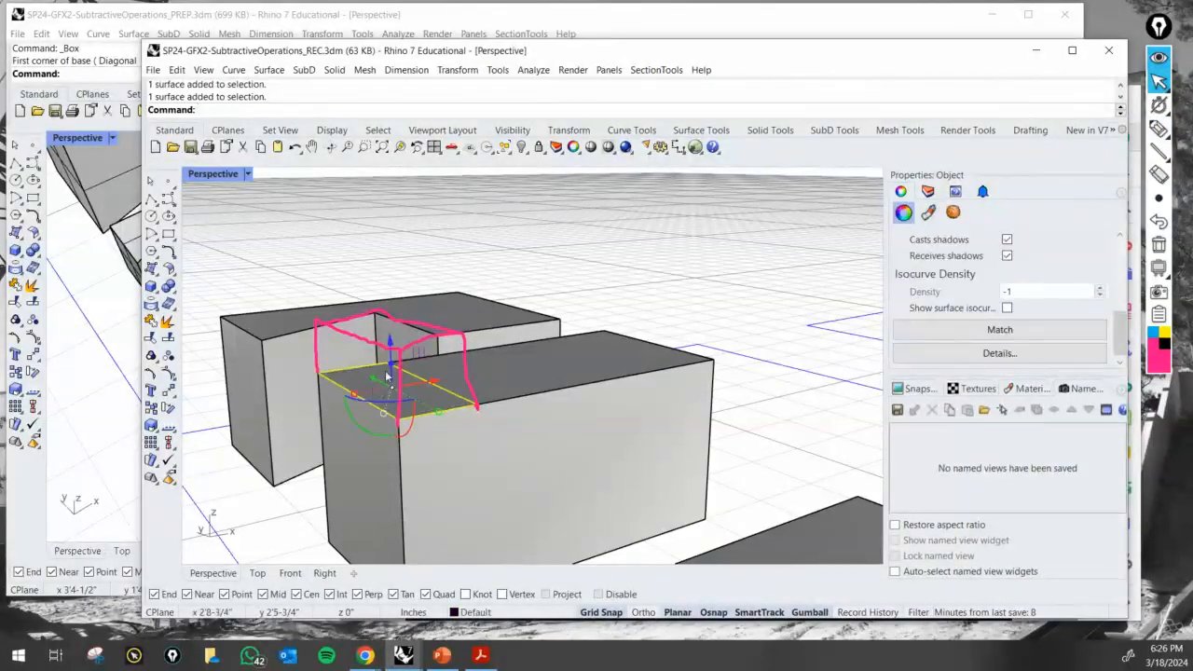
pyautogui.moveTo(390, 340); pyautogui.dragTo(389, 286)
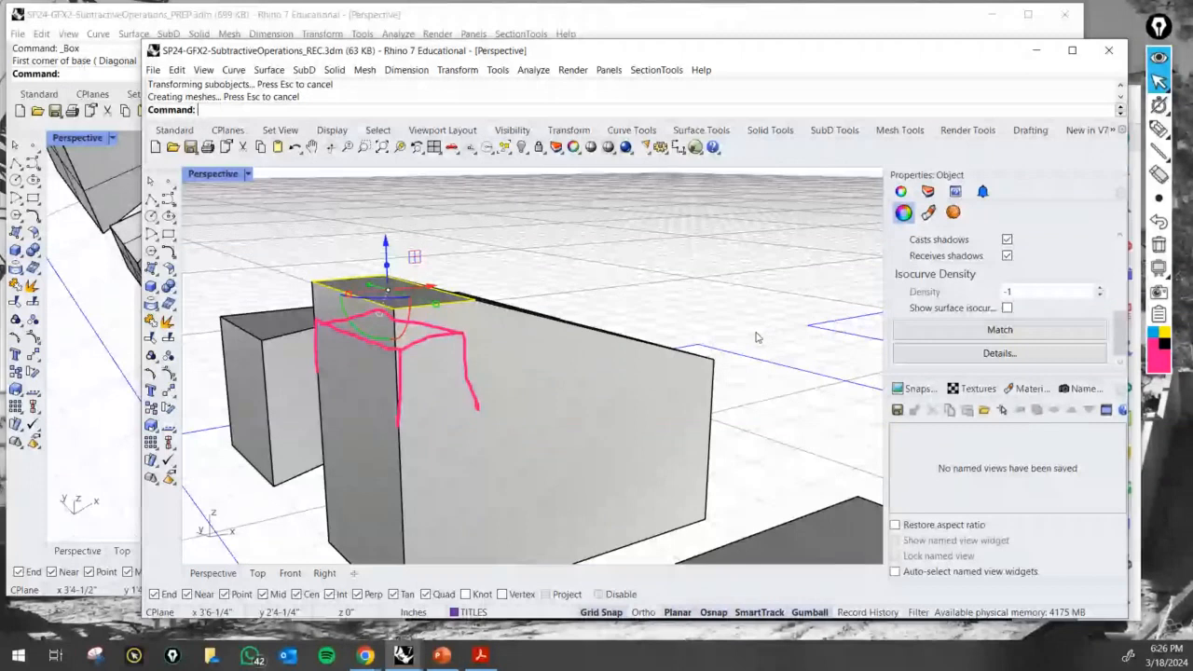
# Outline the lower flat part of the middle box's top with the pen, and undo the upward face move.
pyautogui.click(1159, 128)
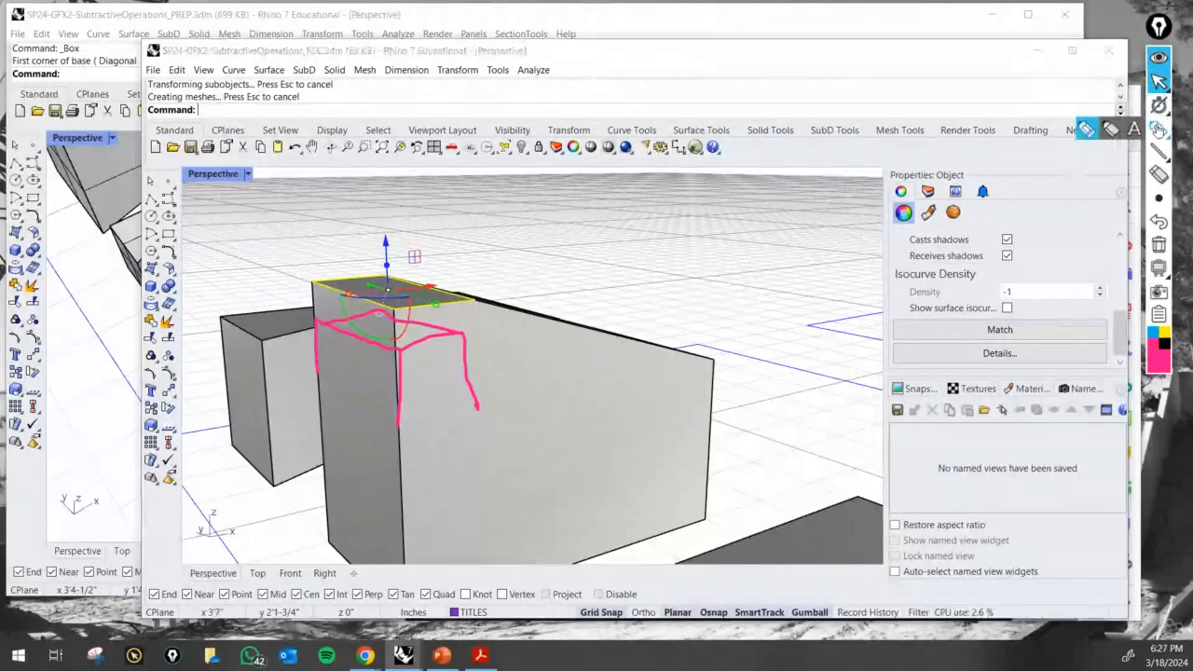
pyautogui.moveTo(476, 402); pyautogui.dragTo(695, 371)
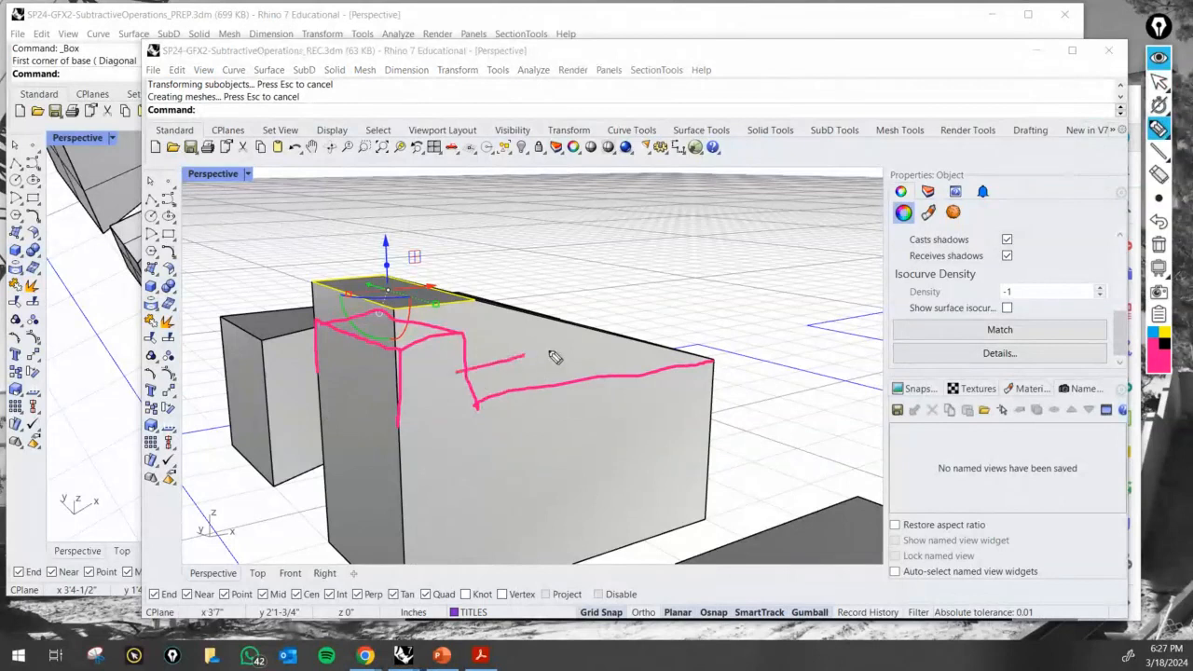
pyautogui.moveTo(555, 357)
pyautogui.mouseDown()
pyautogui.moveTo(607, 346)
pyautogui.moveTo(723, 358)
pyautogui.mouseUp()
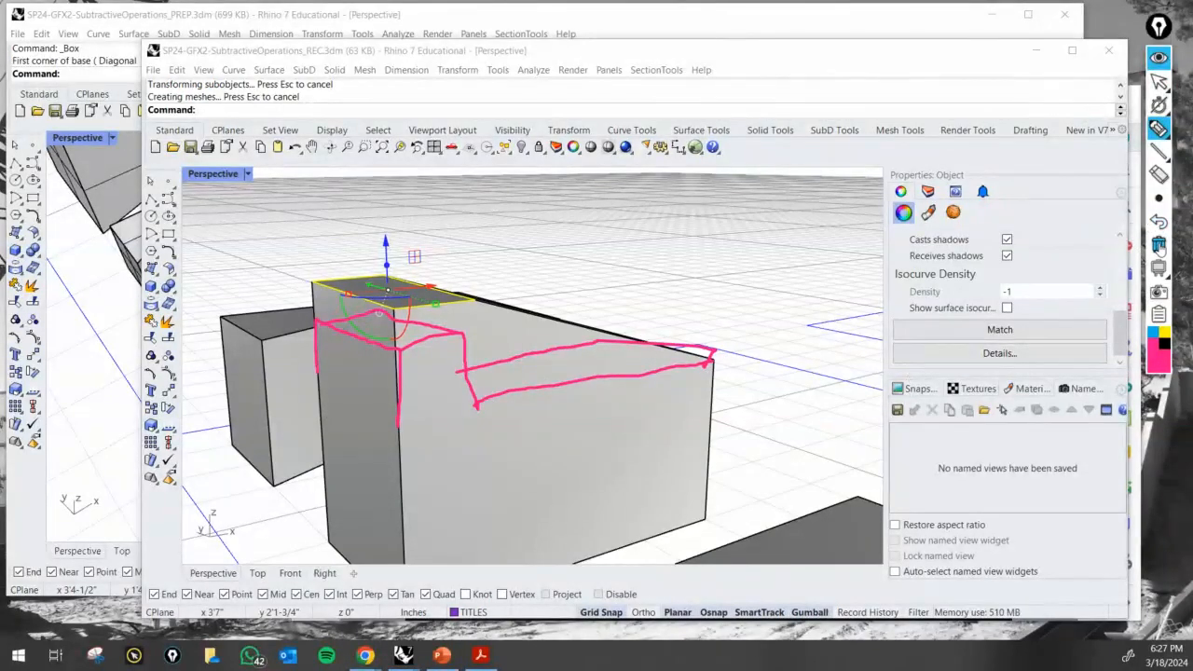
pyautogui.click(1159, 82)
pyautogui.click(797, 250)
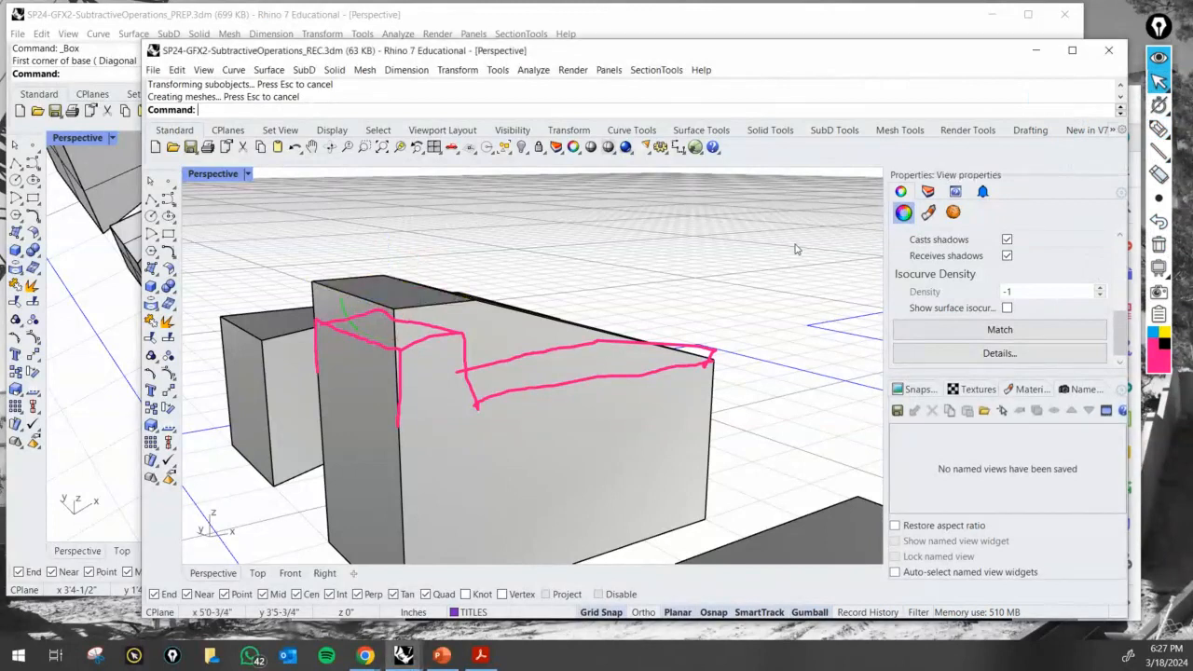
pyautogui.hotkey('ctrl', 'z')
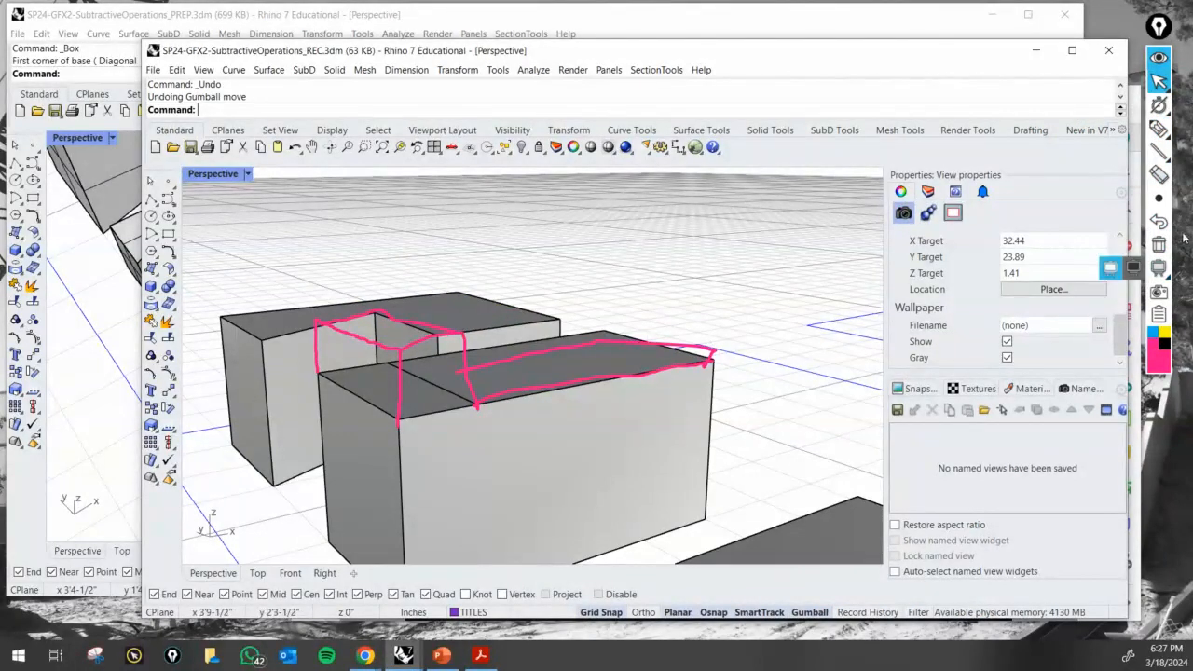
# Extrude the smaller left part of the middle box's split top face upward with the Gumball to form a raised block.
pyautogui.click(1159, 57)
pyautogui.click(726, 286)
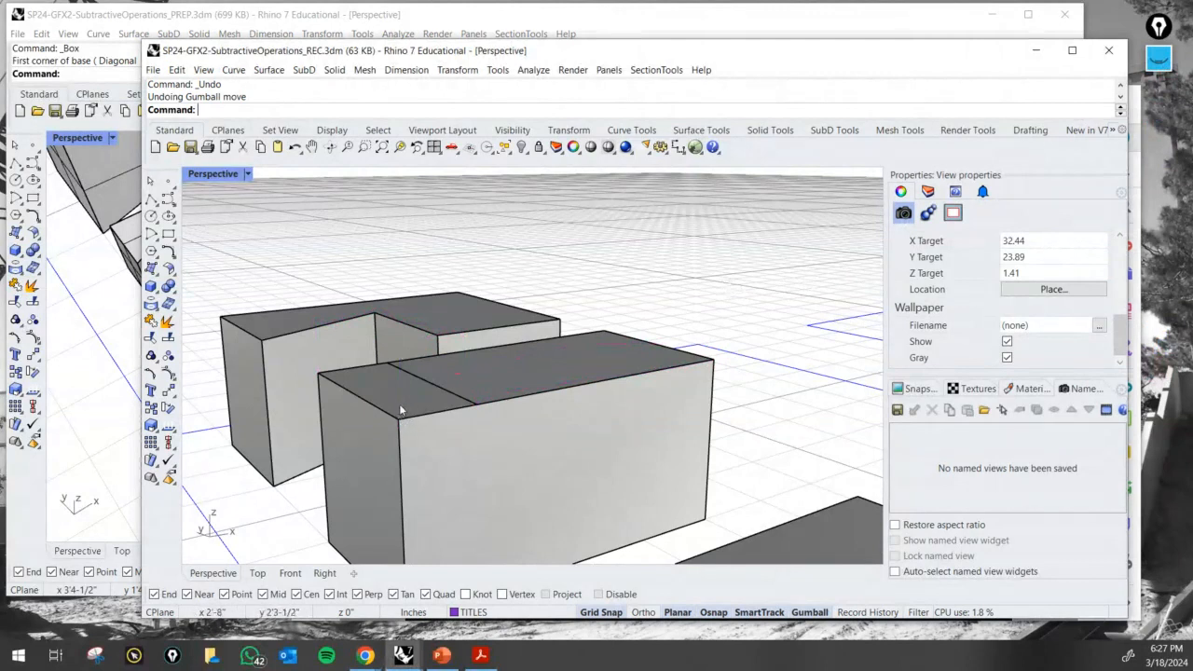
pyautogui.click(418, 409)
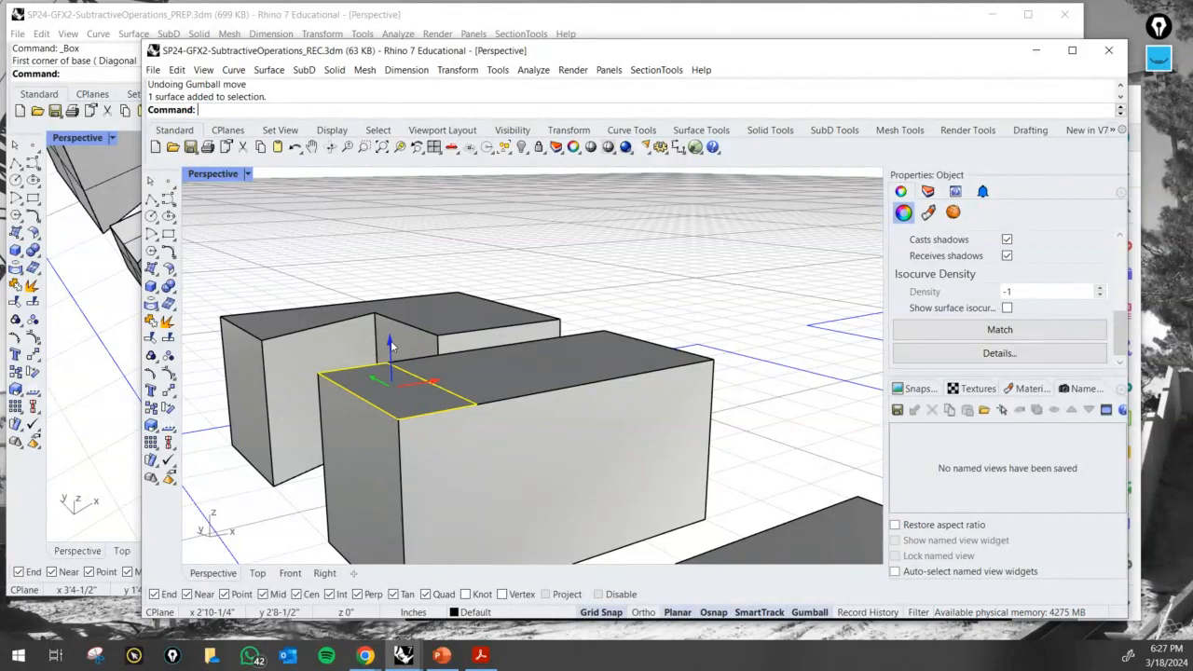
pyautogui.moveTo(390, 340); pyautogui.dragTo(385, 245)
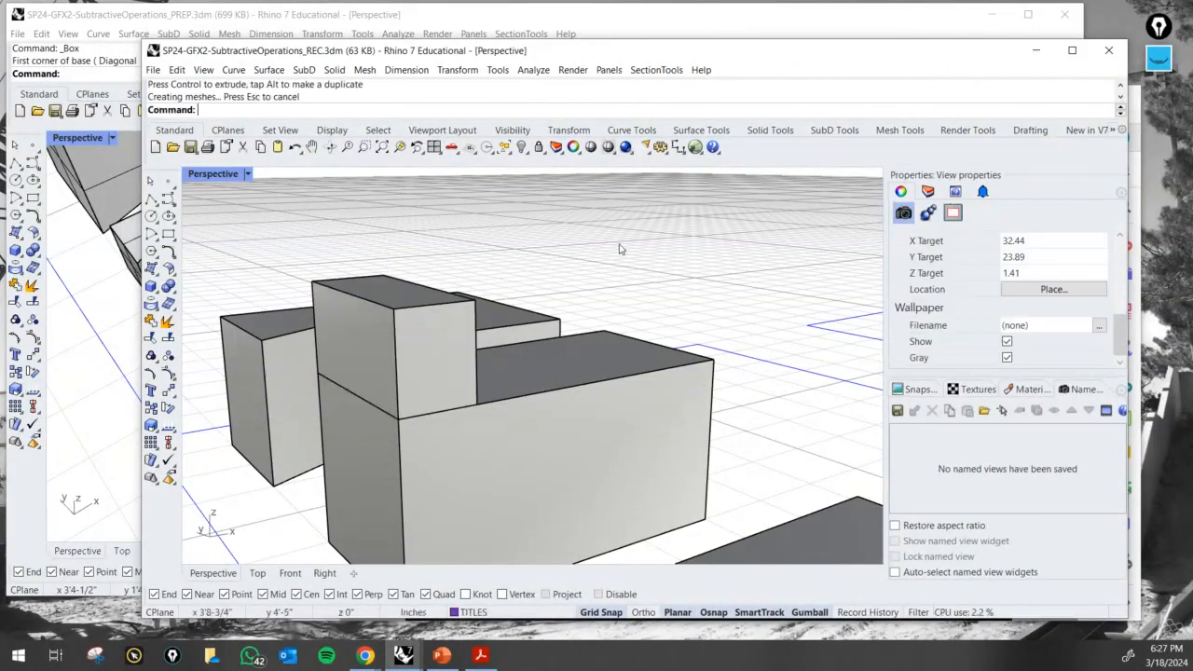
# Show the pen markings over the middle box again and erase them all.
pyautogui.click(1153, 64)
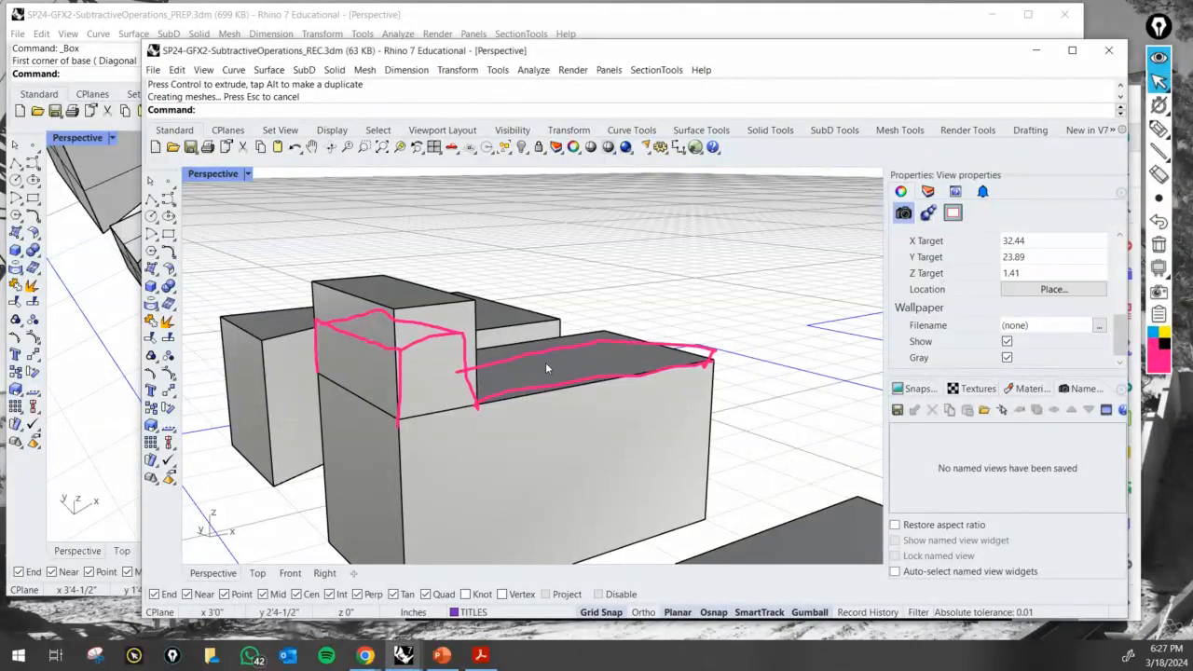
pyautogui.moveTo(1162, 83)
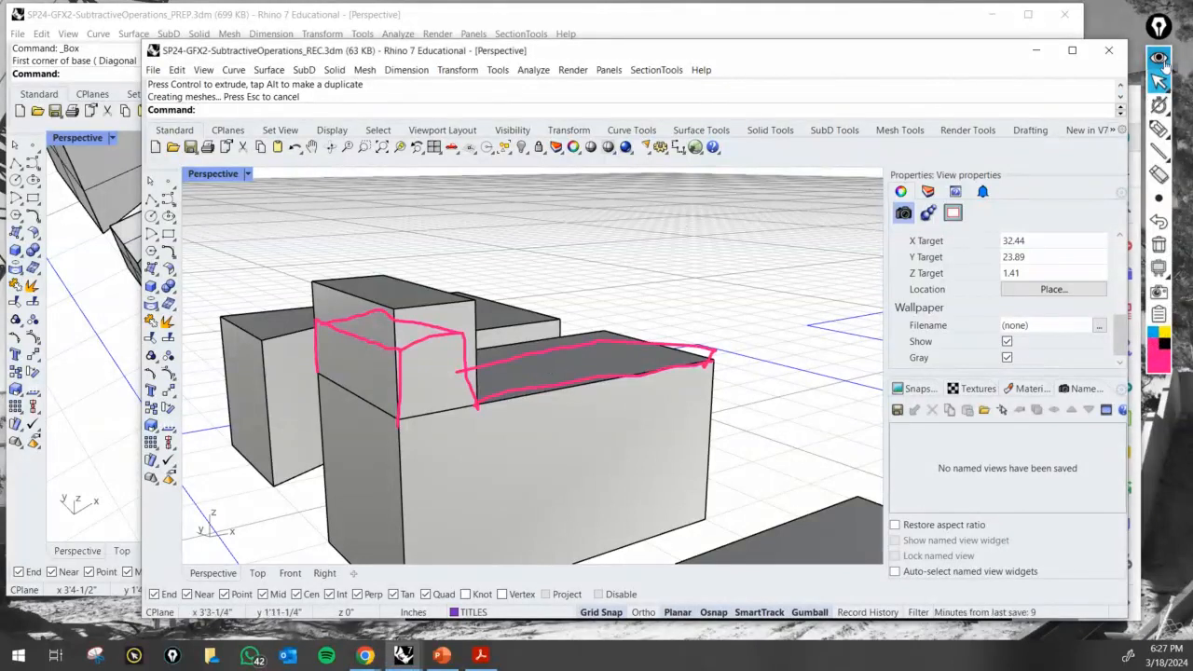
pyautogui.click(1159, 245)
pyautogui.click(718, 333)
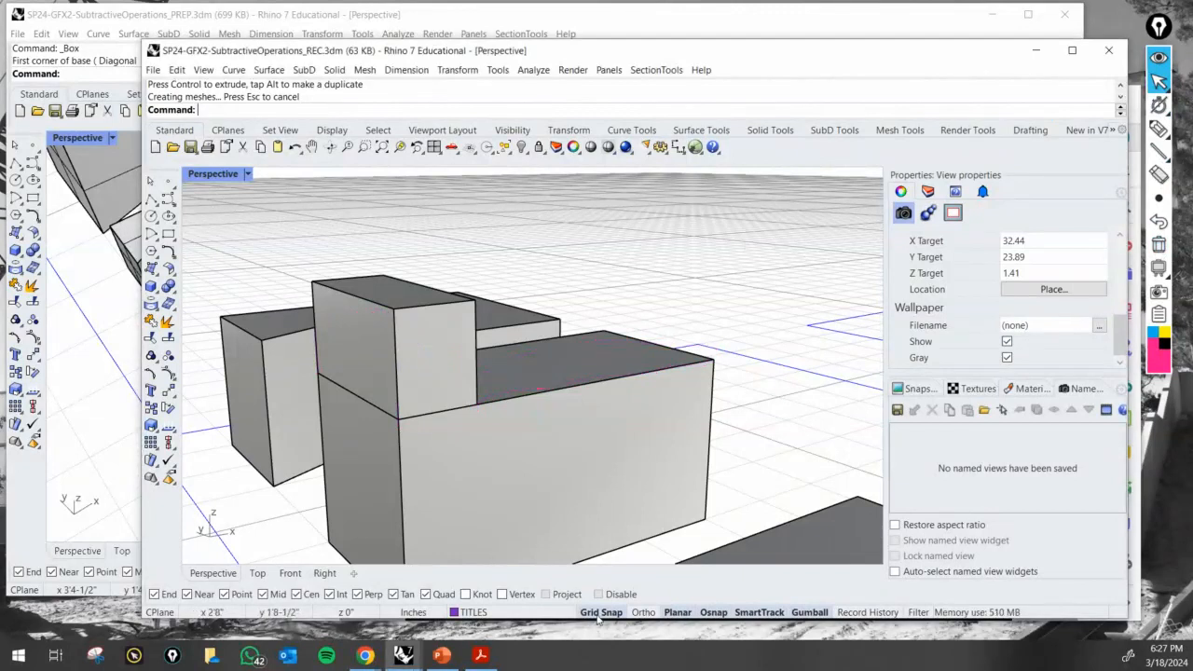
# Turn off Grid Snap and merge the middle box's coplanar faces with MergeAllCoplanarFaces.
pyautogui.click(597, 612)
pyautogui.click(541, 502)
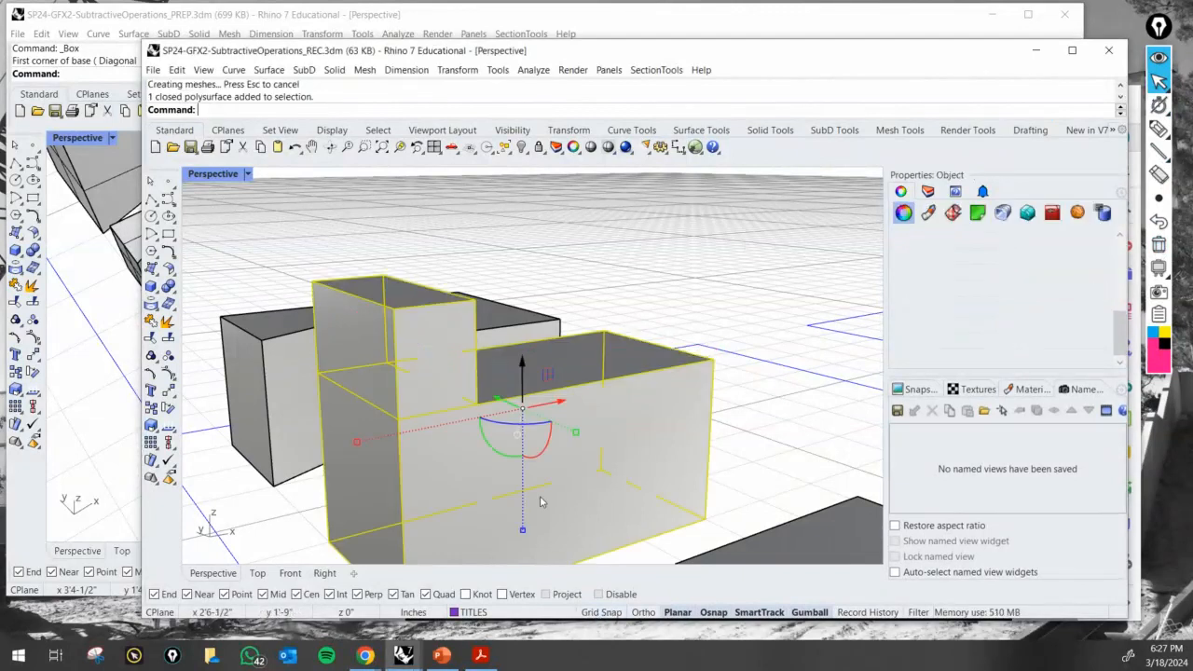
pyautogui.write('MergeAllCoplanarFaces')
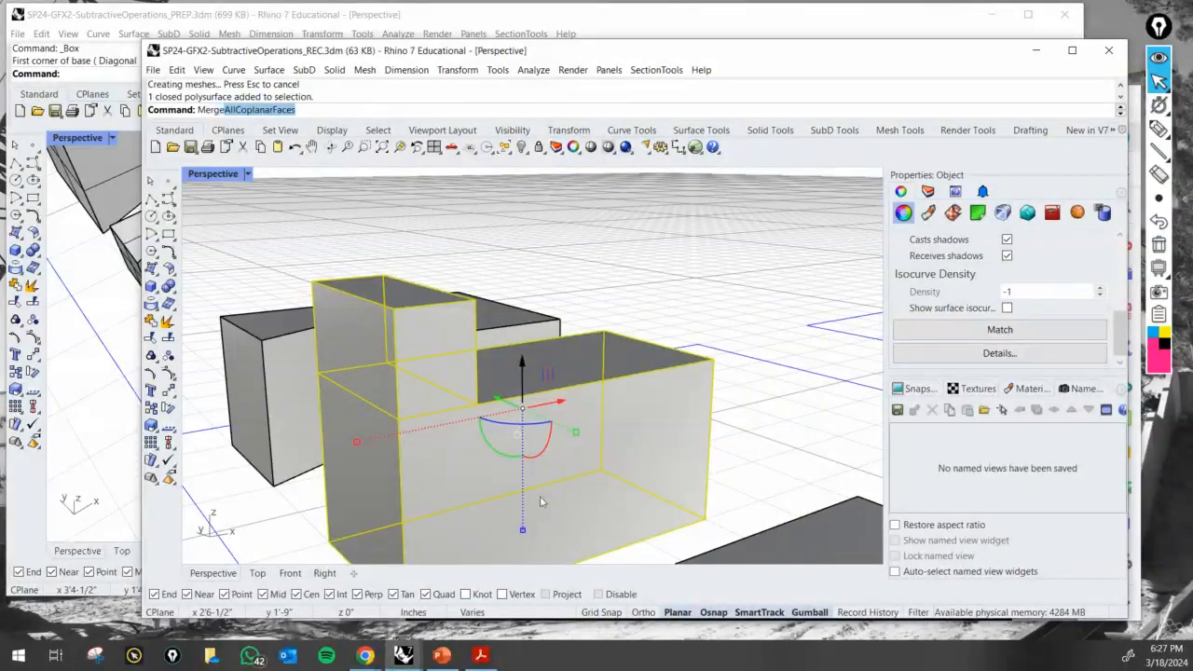
pyautogui.press('Return')
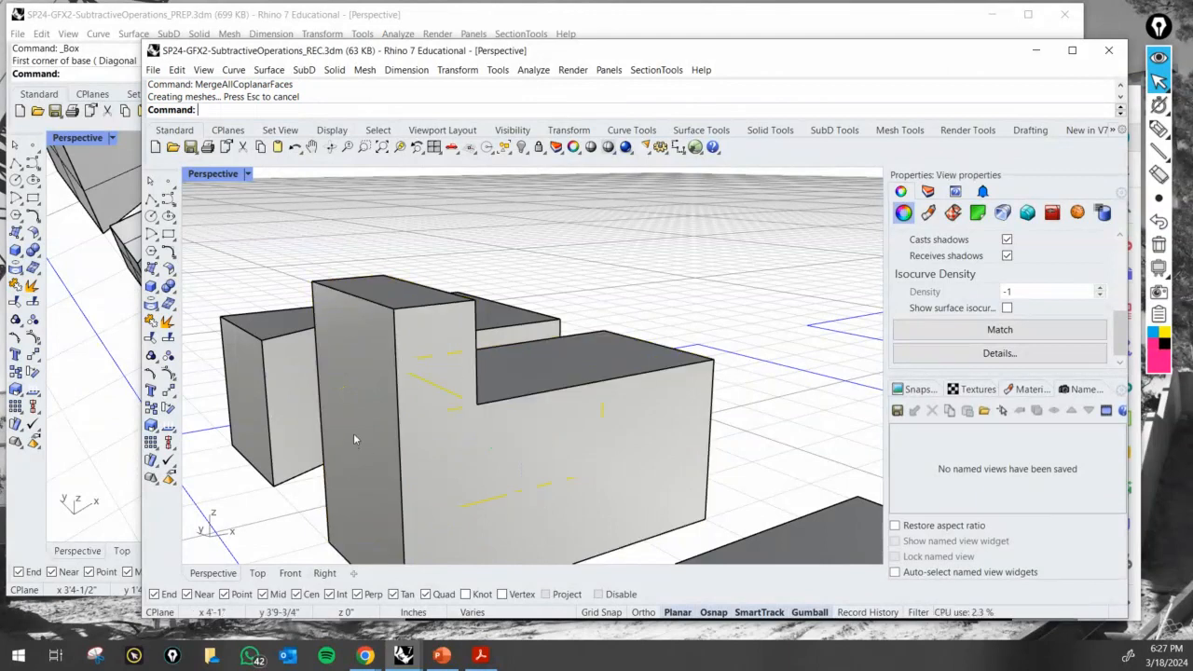
# Move the inner bottom edge of the middle box's step downward along the z axis so the lower top face slopes, and fine-tune its height.
pyautogui.moveTo(550, 441); pyautogui.dragTo(318, 378, button='right')
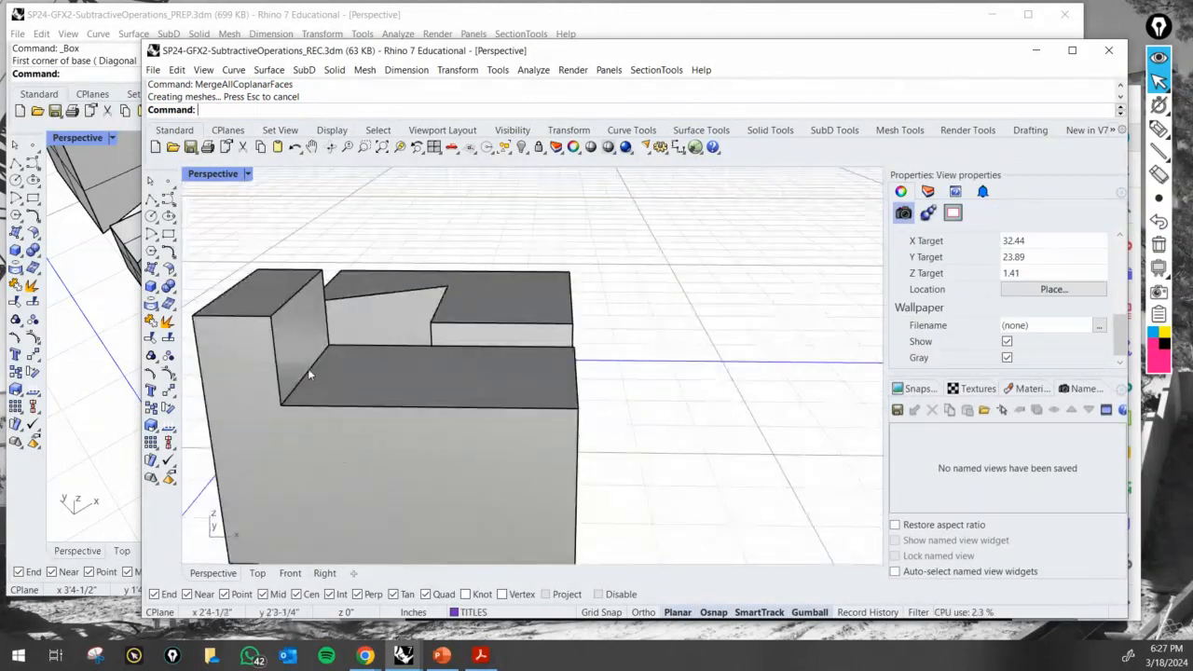
pyautogui.keyDown('ctrl'); pyautogui.keyDown('shift'); pyautogui.click(310, 373); pyautogui.keyUp('shift'); pyautogui.keyUp('ctrl')
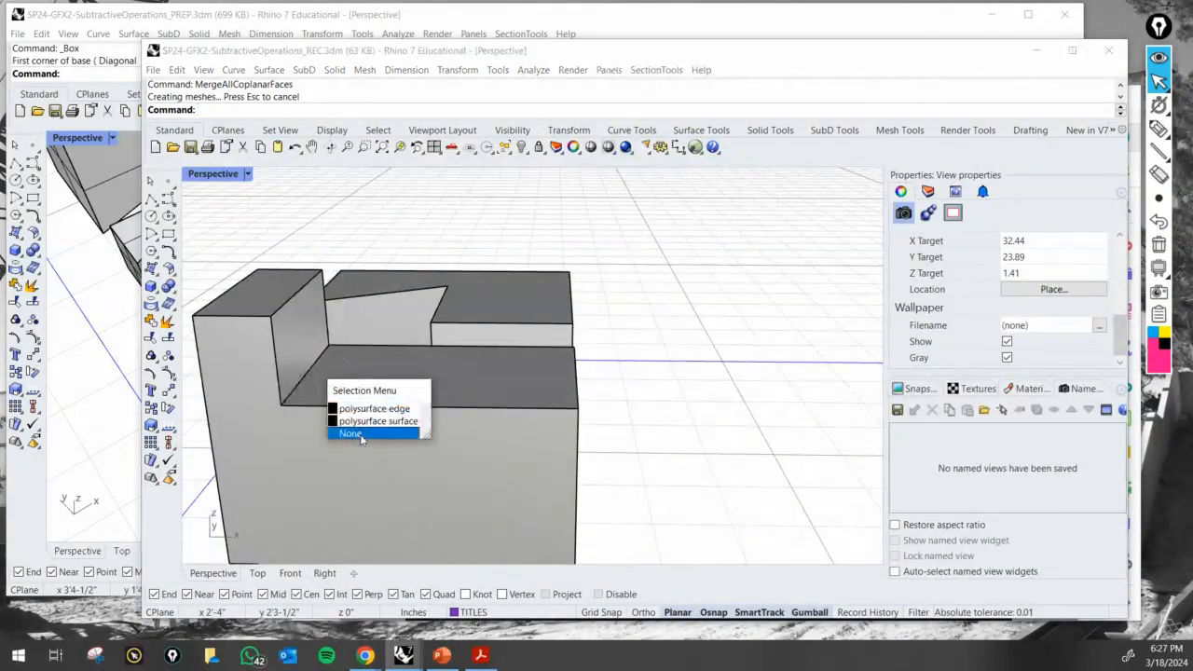
pyautogui.click(359, 412)
pyautogui.moveTo(310, 353); pyautogui.dragTo(317, 407)
pyautogui.moveTo(536, 470); pyautogui.dragTo(652, 455, button='right')
pyautogui.moveTo(358, 412); pyautogui.dragTo(301, 377, button='right')
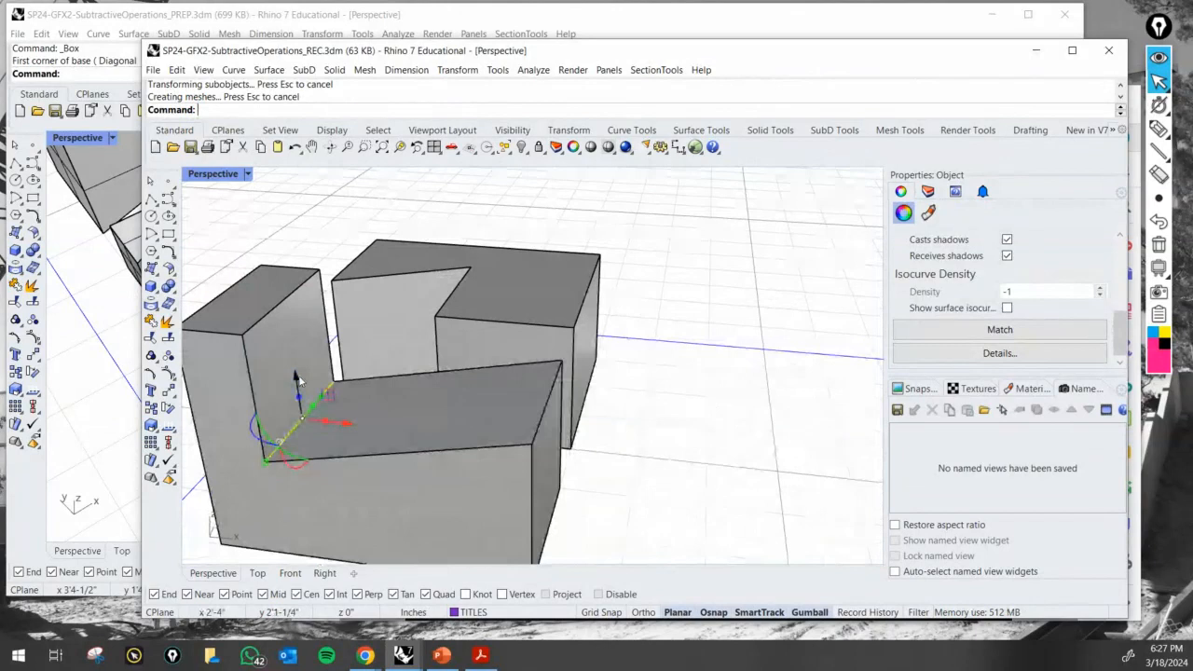
pyautogui.moveTo(297, 376)
pyautogui.mouseDown()
pyautogui.moveTo(292, 330)
pyautogui.moveTo(294, 367)
pyautogui.mouseUp()
pyautogui.moveTo(294, 367); pyautogui.dragTo(756, 279, button='right')
pyautogui.click(756, 280)
pyautogui.moveTo(597, 365); pyautogui.dragTo(566, 301, button='right')
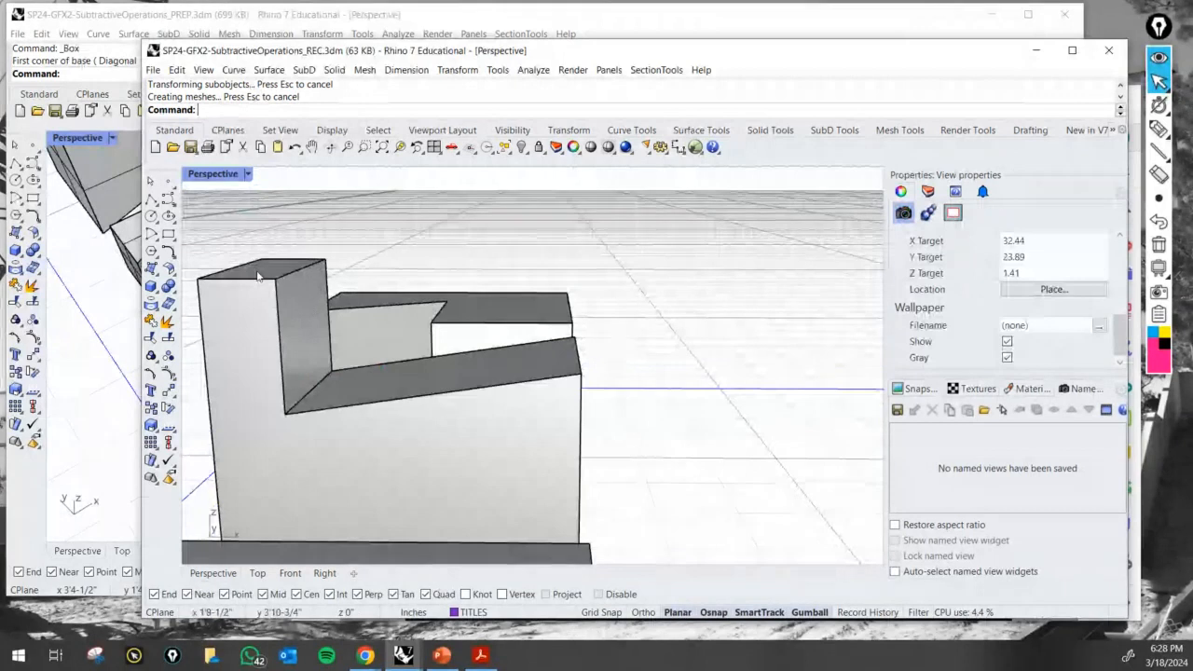
pyautogui.moveTo(701, 278); pyautogui.dragTo(503, 362, button='right')
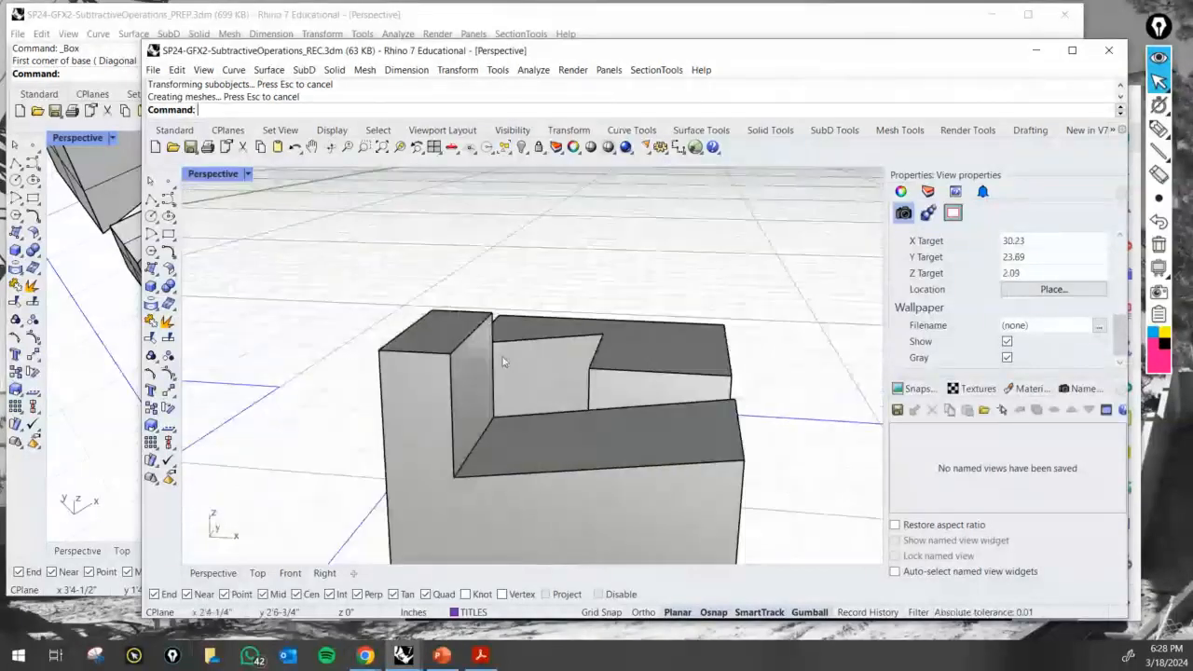
# Lower the top face of the middle box's raised block along the z axis with the Gumball.
pyautogui.keyDown('ctrl'); pyautogui.keyDown('shift'); pyautogui.click(436, 334); pyautogui.keyUp('shift'); pyautogui.keyUp('ctrl')
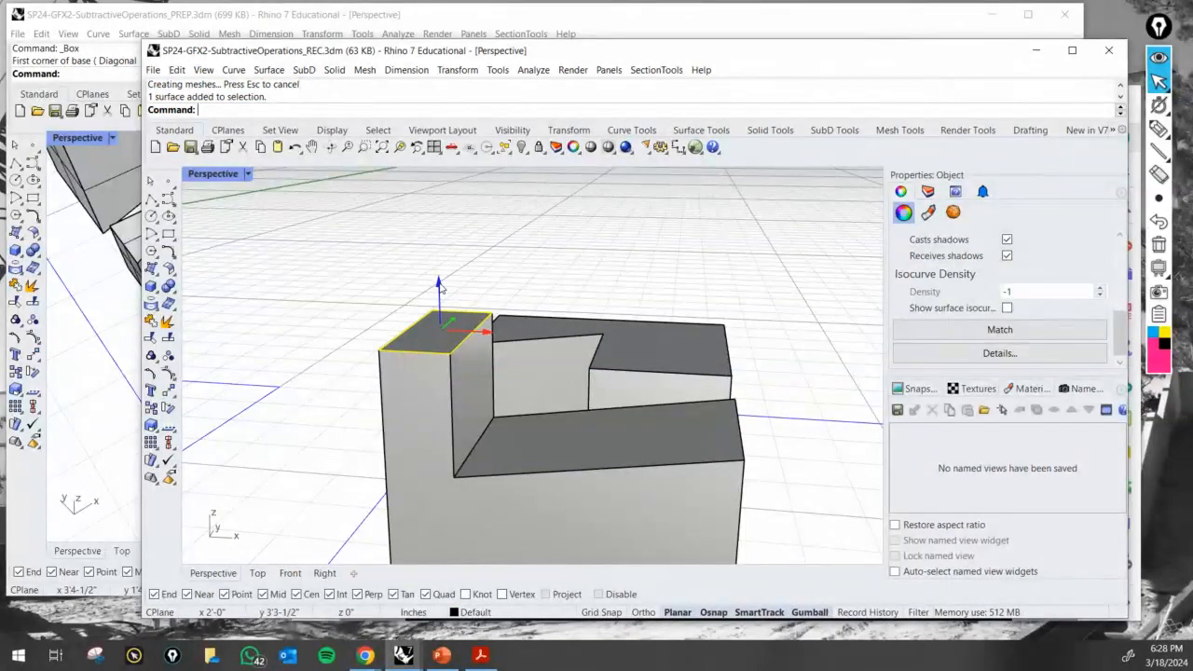
pyautogui.moveTo(443, 289); pyautogui.dragTo(448, 344)
pyautogui.moveTo(472, 377); pyautogui.dragTo(500, 346, button='right')
pyautogui.click(714, 304)
# Examine the notched middle box and its neighbouring boxes in the NOTCH area from several angles.
pyautogui.moveTo(714, 304); pyautogui.dragTo(756, 337, button='right')
pyautogui.scroll(6, 737, 340)
pyautogui.scroll(-3, 708, 340)
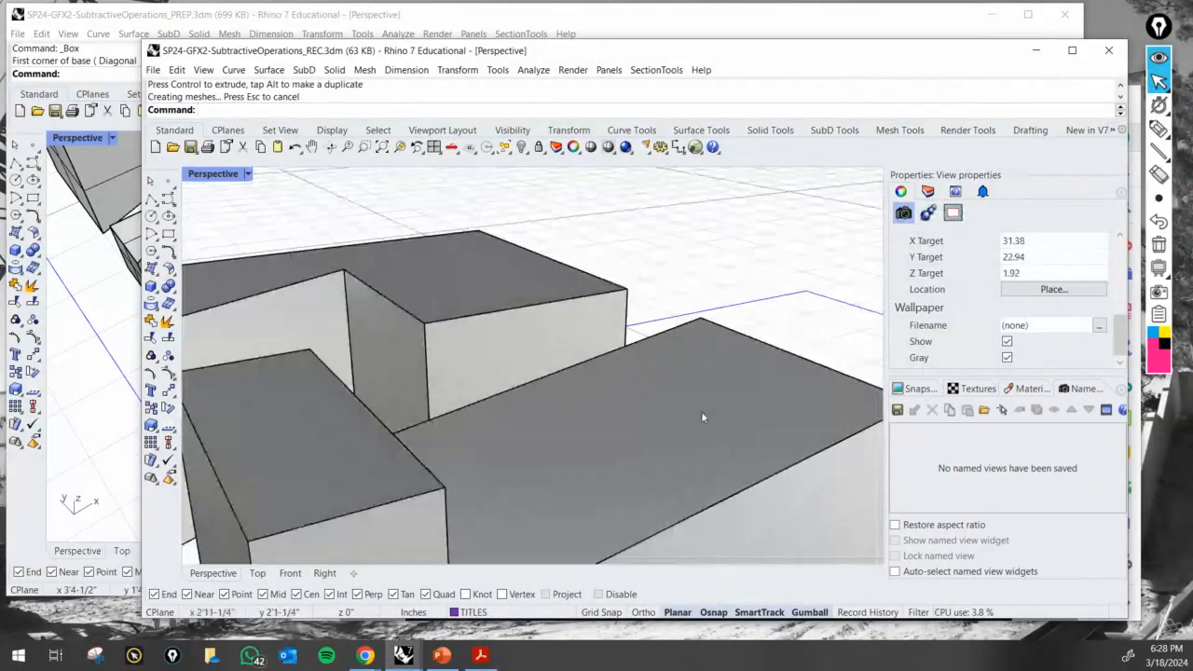
pyautogui.scroll(-5, 610, 409)
pyautogui.moveTo(610, 409)
pyautogui.mouseDown(button='right')
pyautogui.moveTo(594, 443)
pyautogui.moveTo(600, 400)
pyautogui.mouseUp(button='right')
pyautogui.scroll(-5, 640, 341)
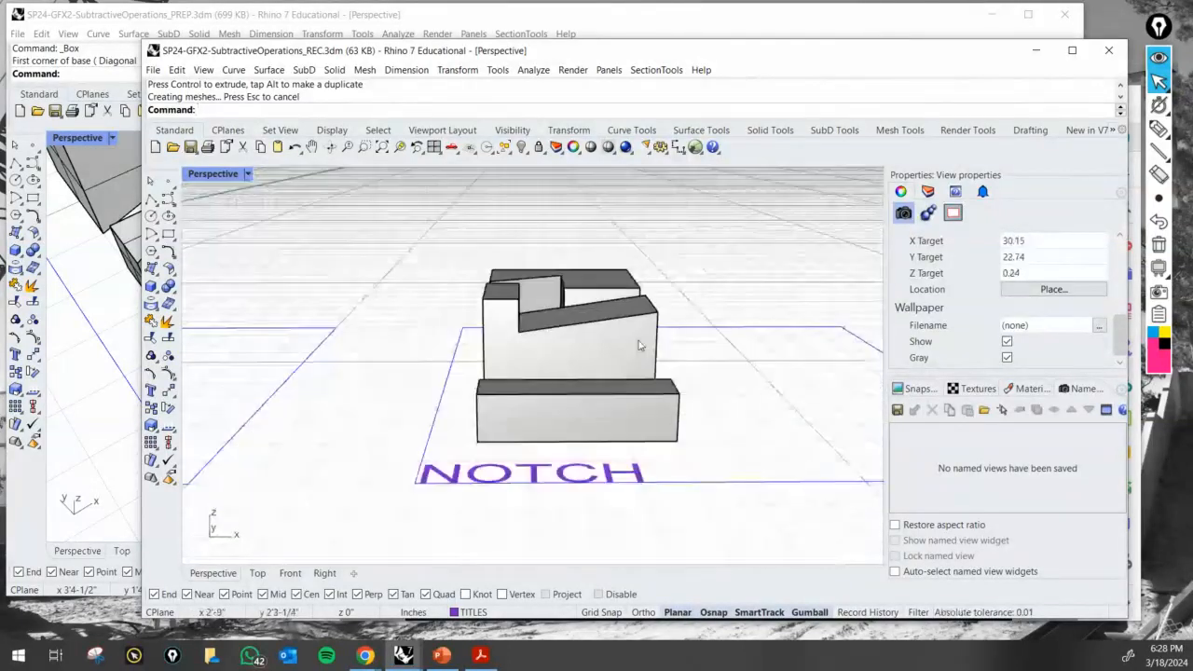
pyautogui.moveTo(639, 342); pyautogui.dragTo(589, 377, button='right')
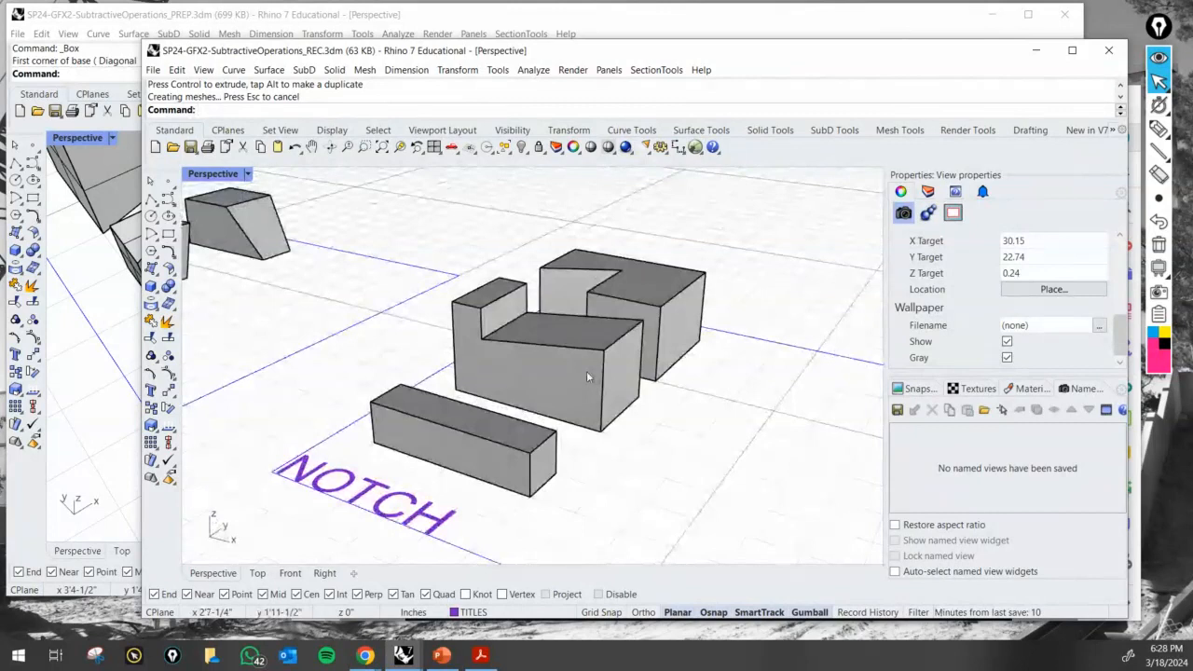
pyautogui.moveTo(459, 434); pyautogui.dragTo(596, 466, button='right')
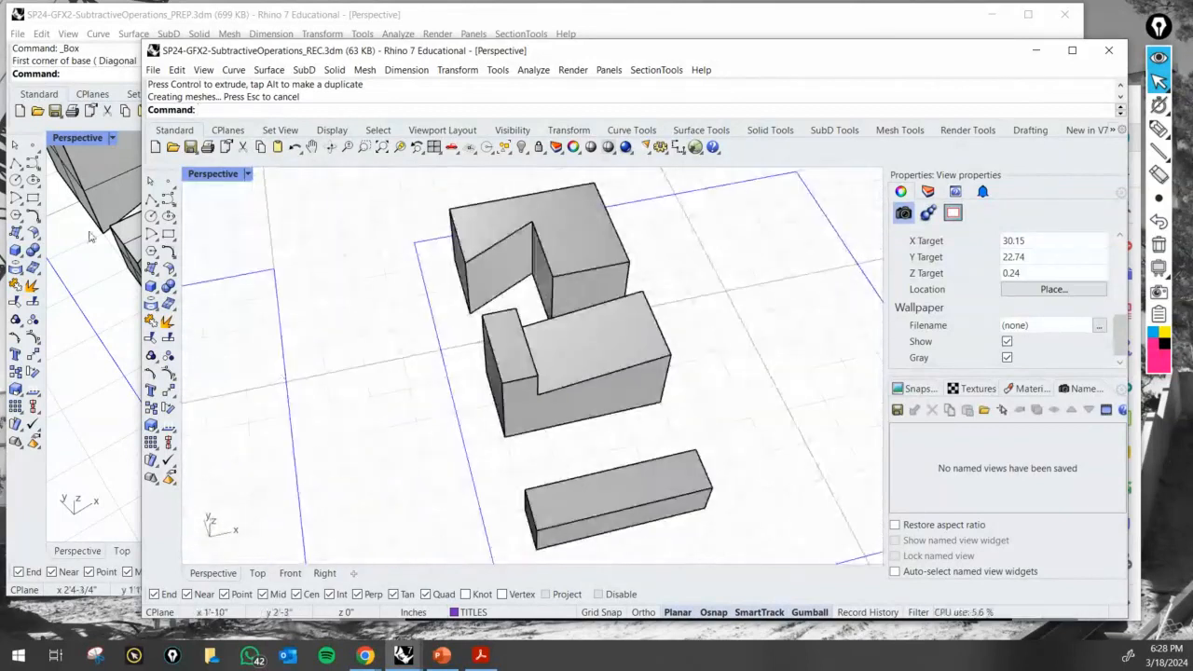
# Switch to the SP24-GFX2-SubtractiveOperations_PREP file to examine its notch example, and return to the REC file.
pyautogui.click(122, 294)
pyautogui.moveTo(122, 294); pyautogui.dragTo(314, 354, button='right')
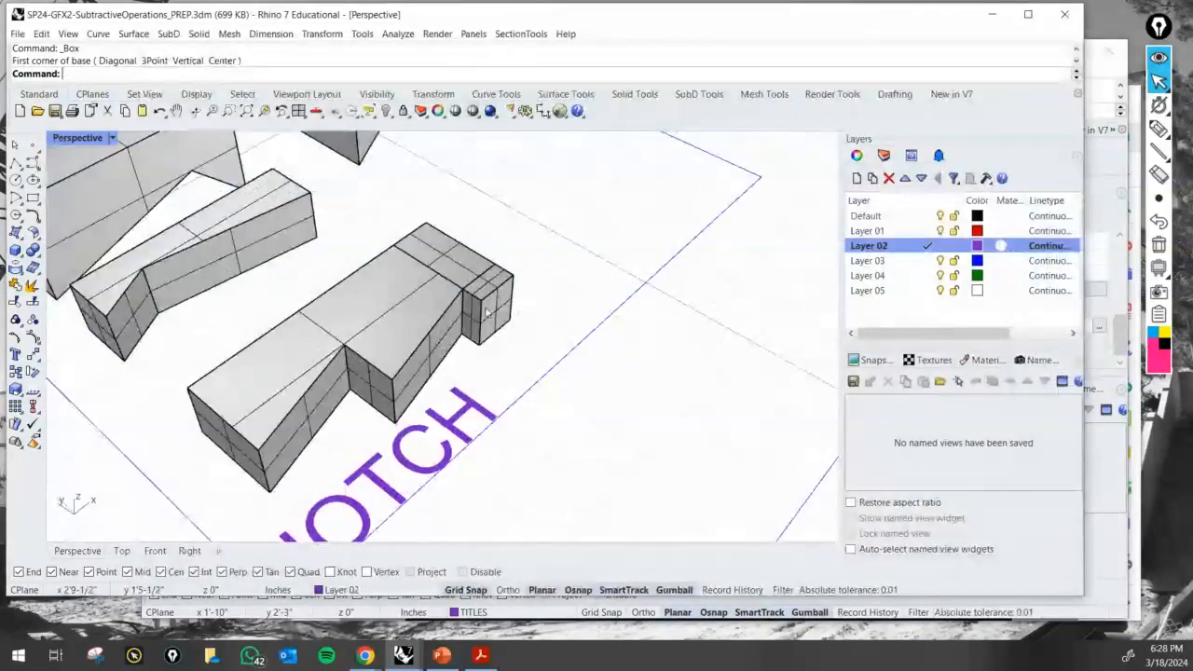
pyautogui.click(1110, 156)
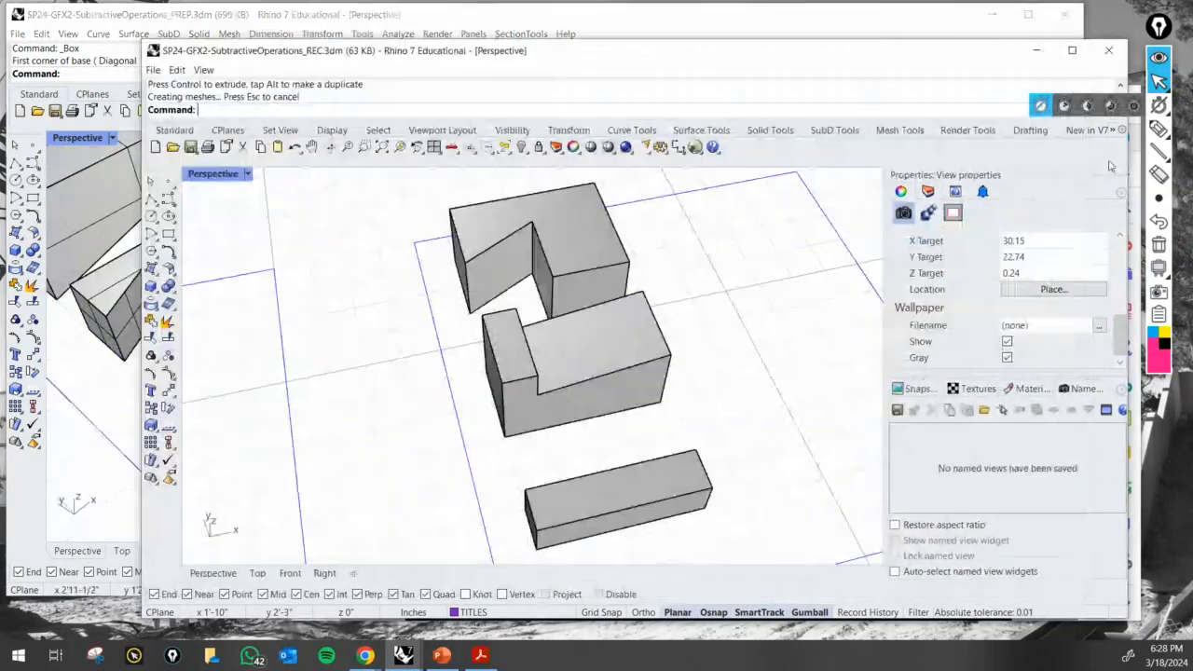
# Split the front box's front face with SplitFace along a vertical line near its right end, using Ortho.
pyautogui.keyDown('shift'); pyautogui.moveTo(730, 536); pyautogui.dragTo(661, 396, button='right'); pyautogui.keyUp('shift')
pyautogui.moveTo(661, 396); pyautogui.dragTo(603, 304, button='right')
pyautogui.scroll(10, 601, 352)
pyautogui.write('5')
pyautogui.write('plit')
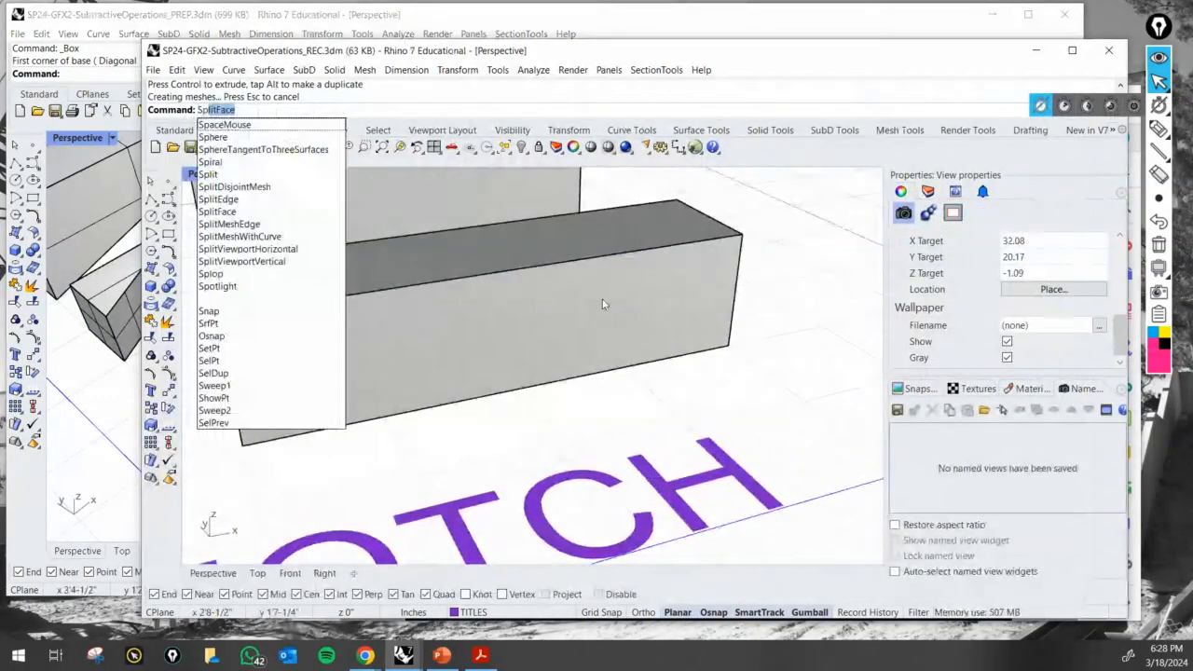
pyautogui.press('BackSpace')
pyautogui.press('BackSpace')
pyautogui.press('BackSpace')
pyautogui.press('BackSpace')
pyautogui.press('BackSpace')
pyautogui.write('Sp')
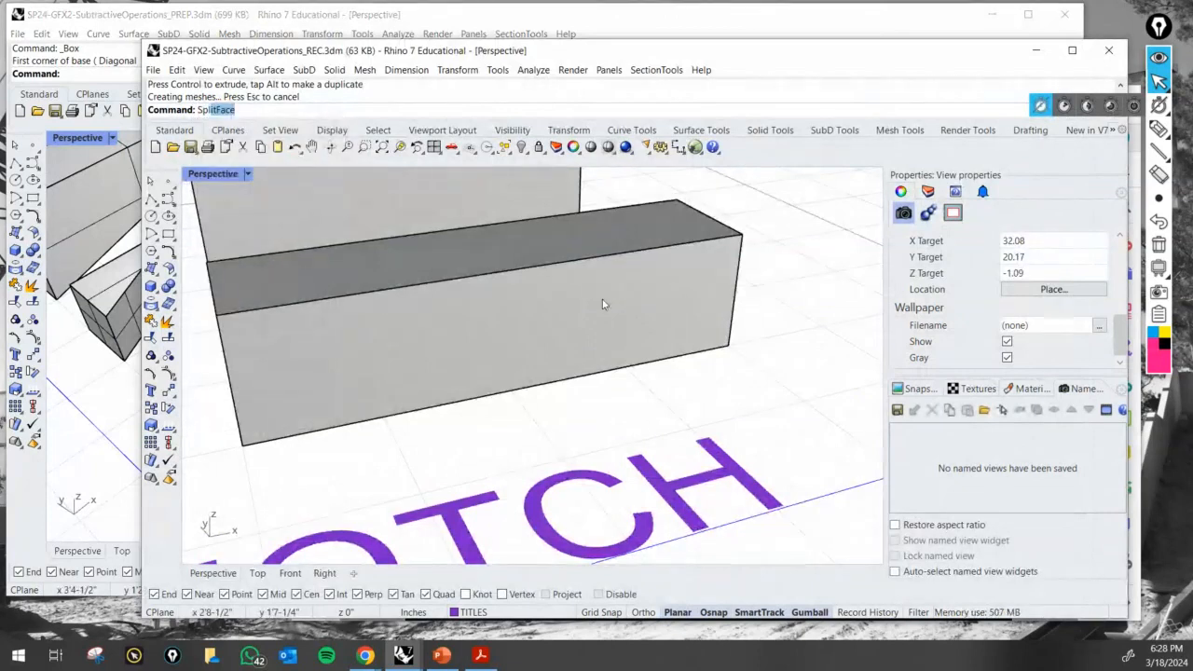
pyautogui.write('litFa')
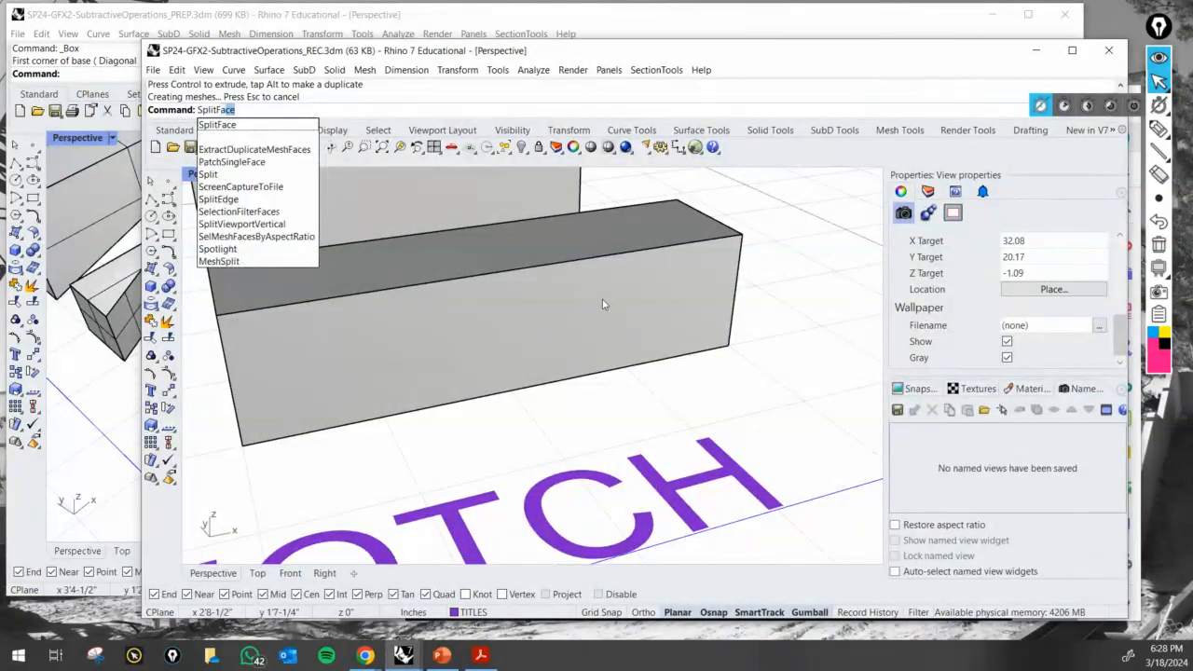
pyautogui.press('Return')
pyautogui.click(602, 304)
pyautogui.press('Return')
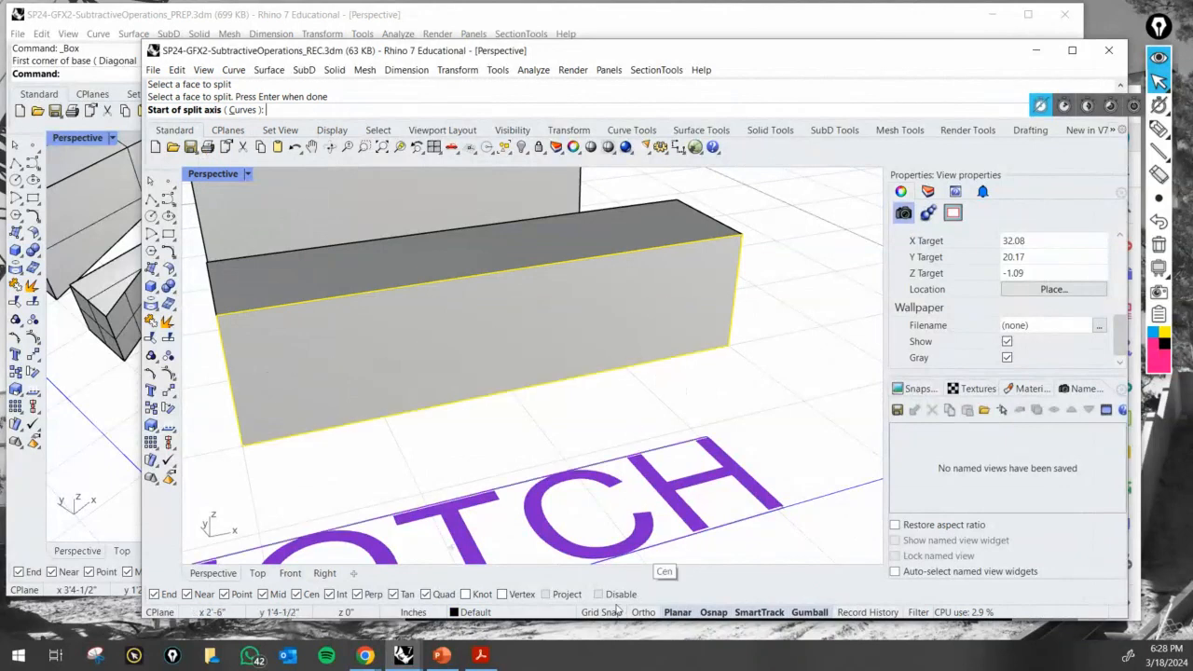
pyautogui.click(652, 366)
pyautogui.press('F8')
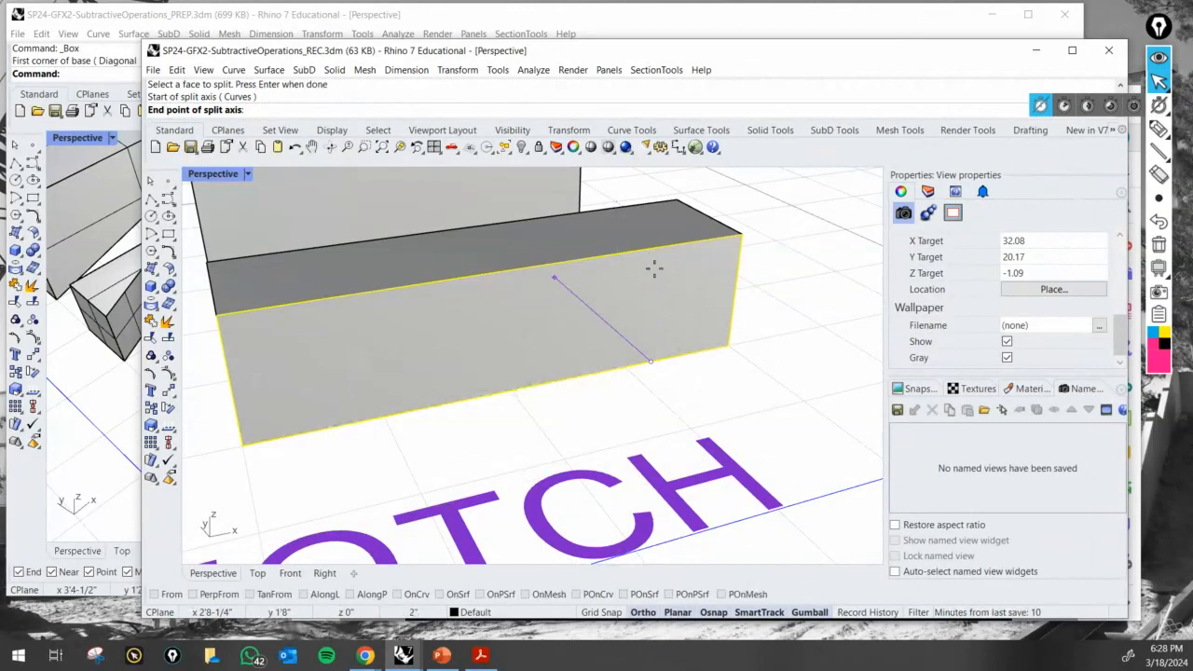
pyautogui.click(659, 247)
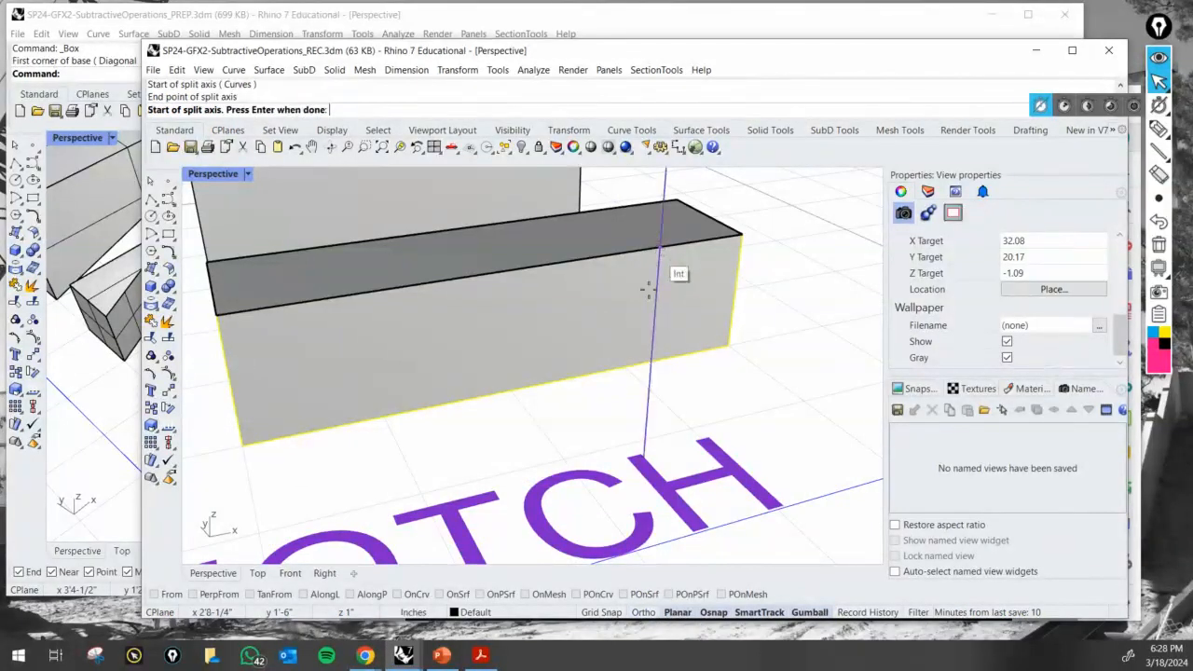
pyautogui.rightClick(649, 333)
pyautogui.moveTo(651, 336); pyautogui.dragTo(644, 399, button='right')
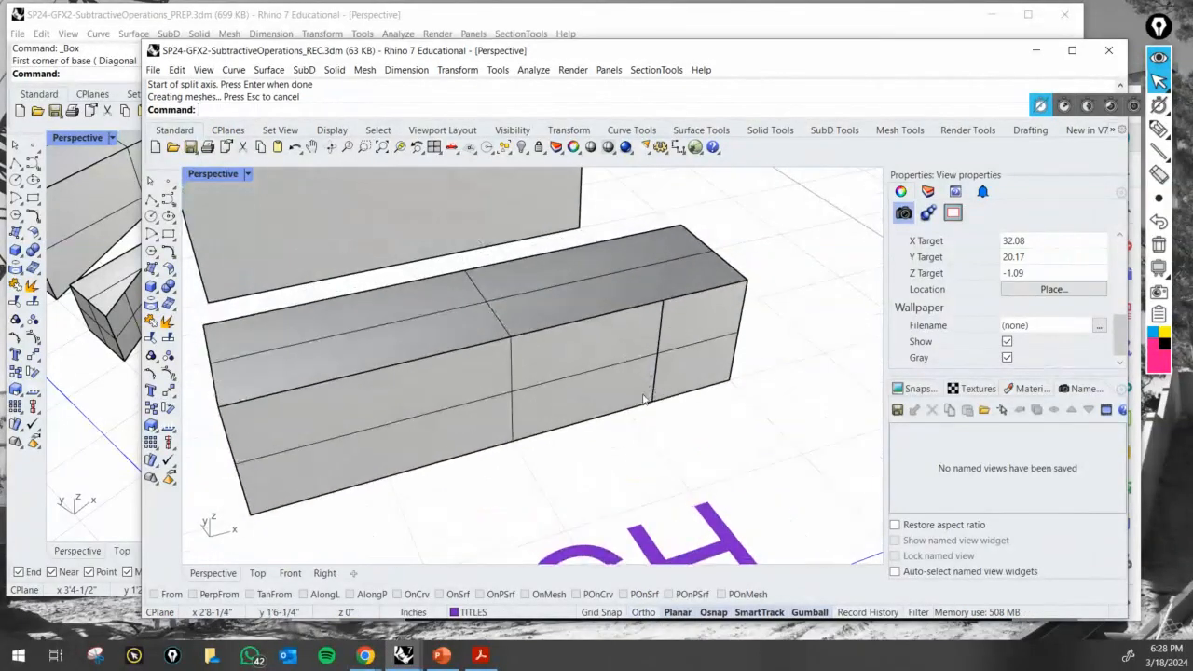
pyautogui.rightClick(525, 440)
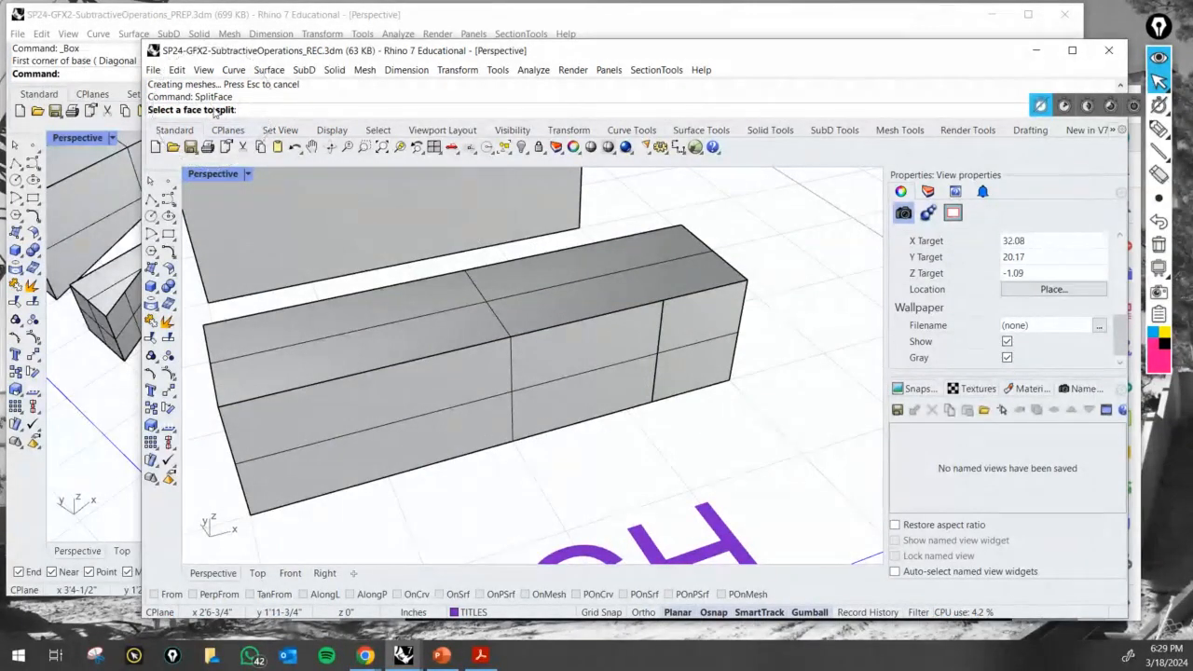
pyautogui.press('Escape')
# Hide the surface isocurves on the front box.
pyautogui.moveTo(737, 368); pyautogui.dragTo(648, 501, button='right')
pyautogui.scroll(-2, 698, 420)
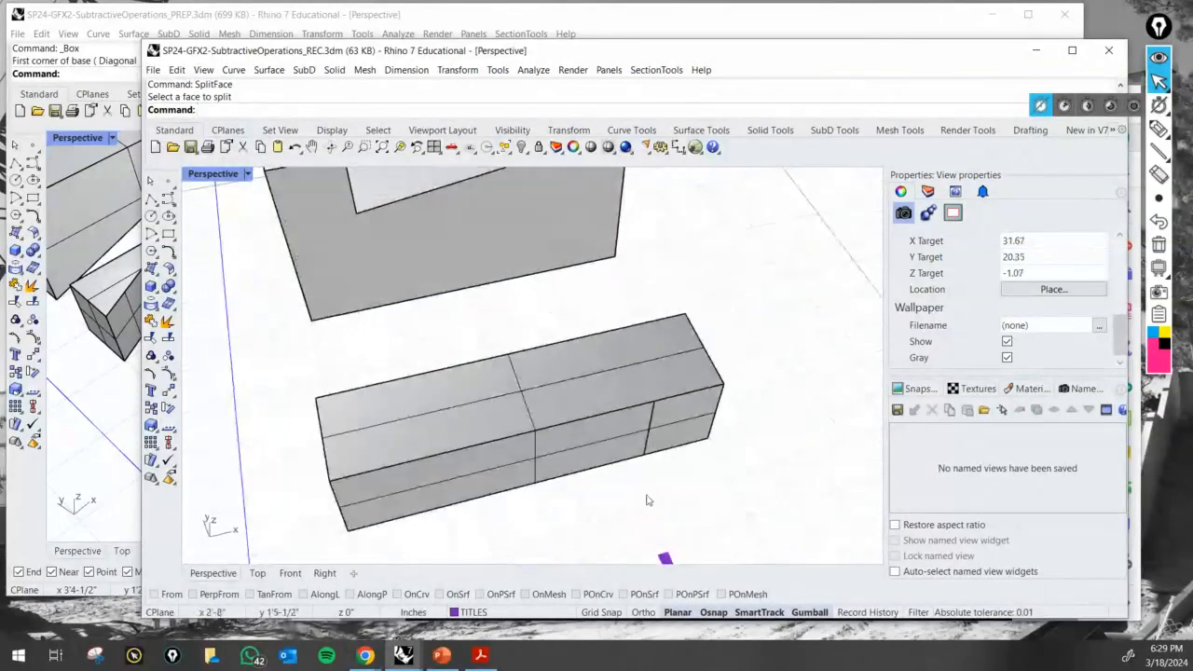
pyautogui.click(630, 448)
pyautogui.click(1008, 312)
pyautogui.click(794, 480)
# Extrude the larger left part of the front box's split front face outward along the y axis with the Gumball.
pyautogui.moveTo(795, 479); pyautogui.dragTo(766, 447, button='right')
pyautogui.scroll(3, 511, 427)
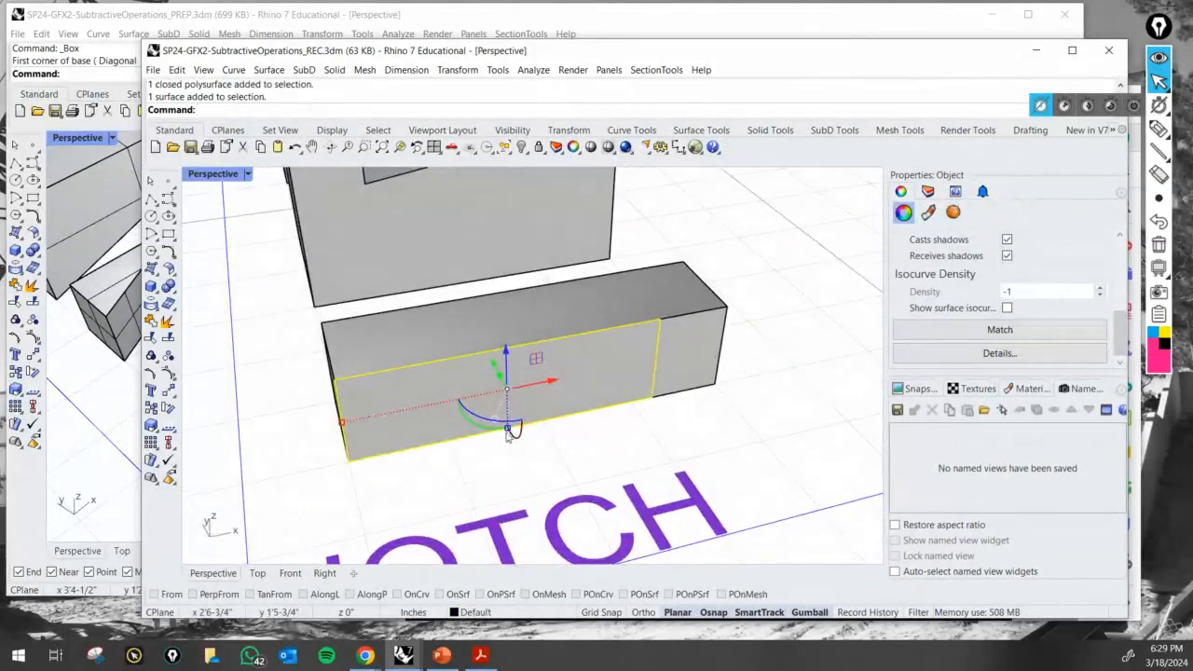
pyautogui.press('Escape')
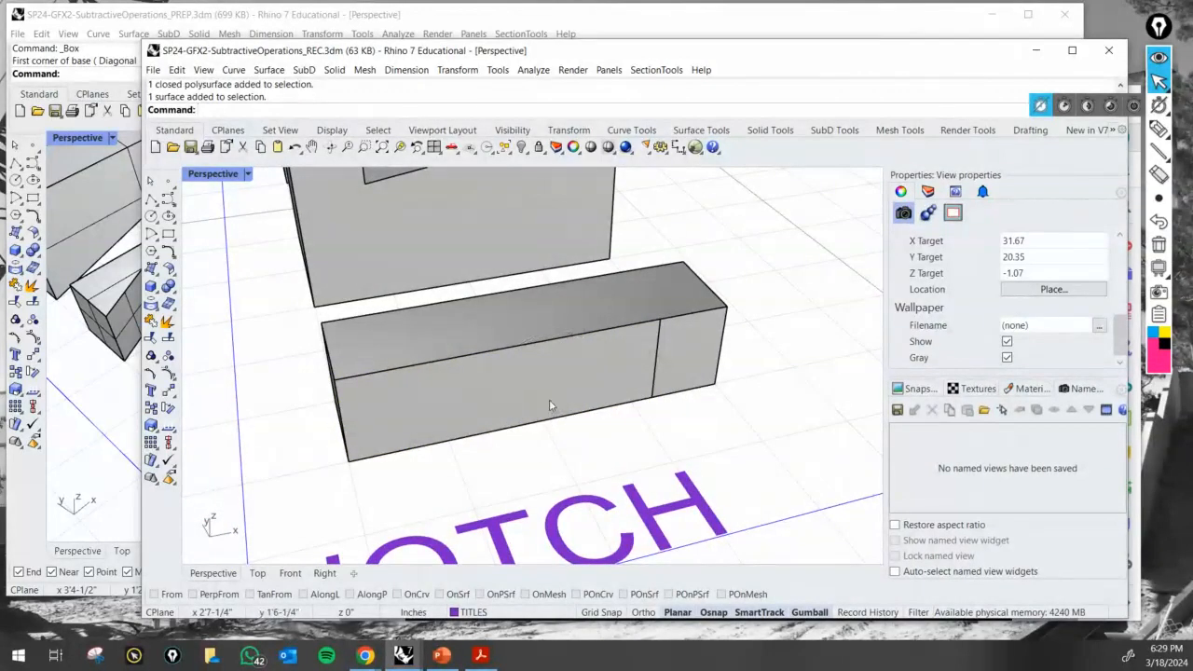
pyautogui.keyDown('ctrl'); pyautogui.keyDown('shift'); pyautogui.click(509, 392); pyautogui.keyUp('shift'); pyautogui.keyUp('ctrl')
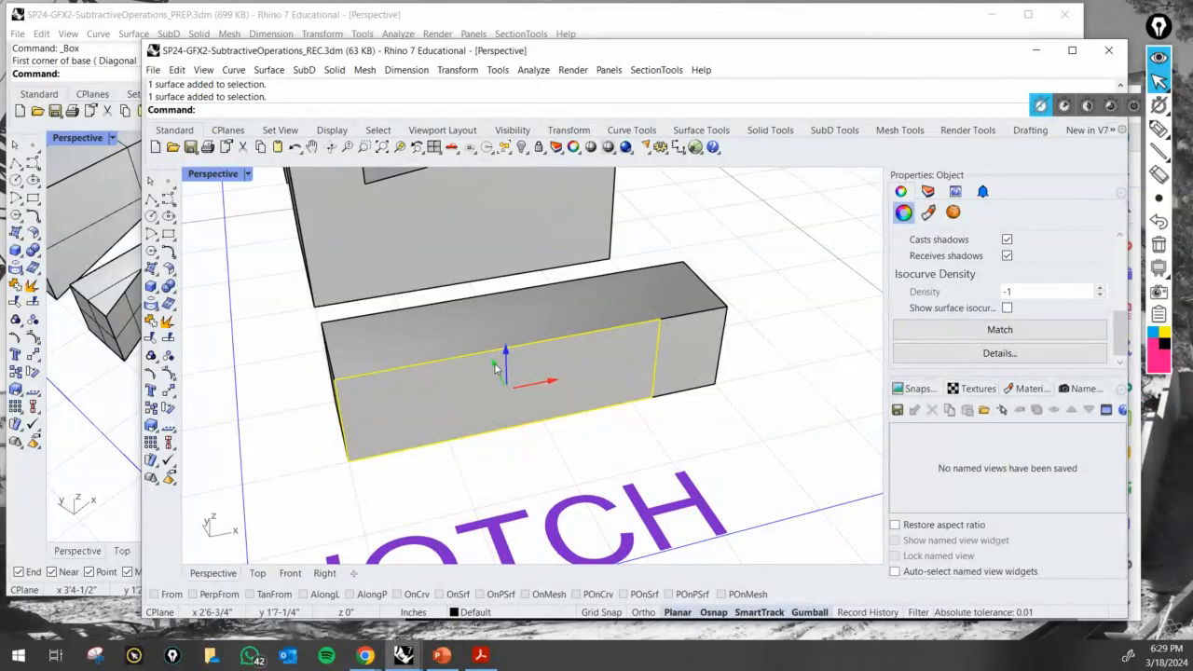
pyautogui.moveTo(499, 371); pyautogui.dragTo(501, 402)
pyautogui.click(724, 408)
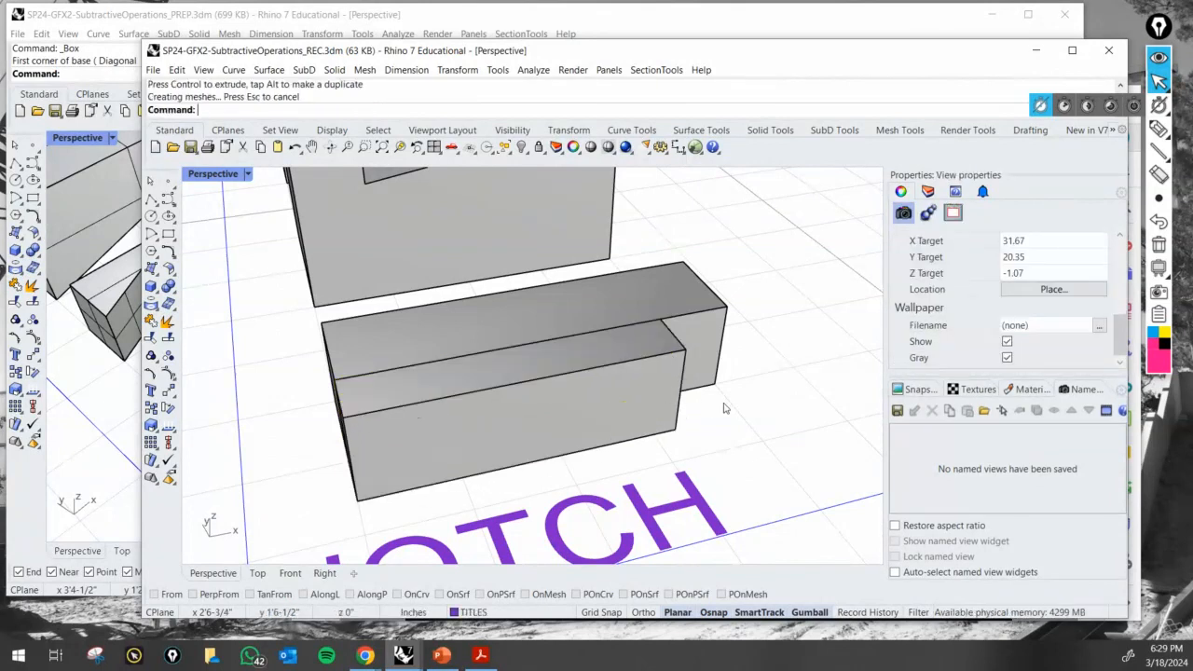
pyautogui.scroll(-3, 713, 407)
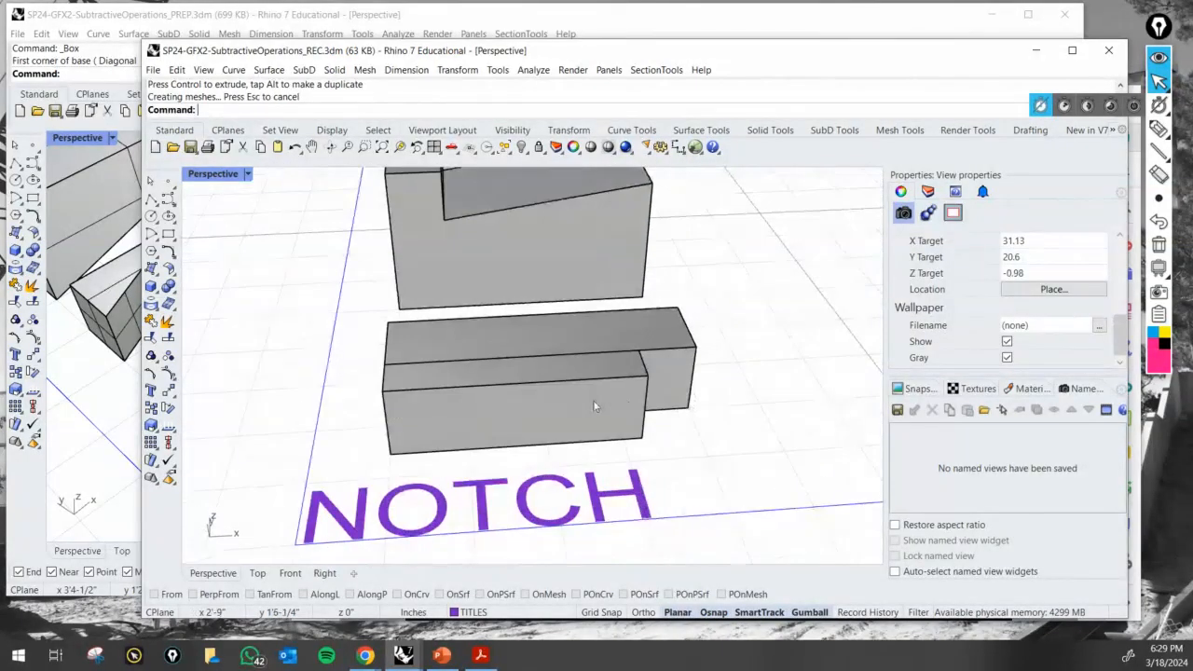
# Split the front box's extruded front face with SplitFace along a vertical line nearer its right end.
pyautogui.moveTo(493, 430); pyautogui.dragTo(508, 443, button='right')
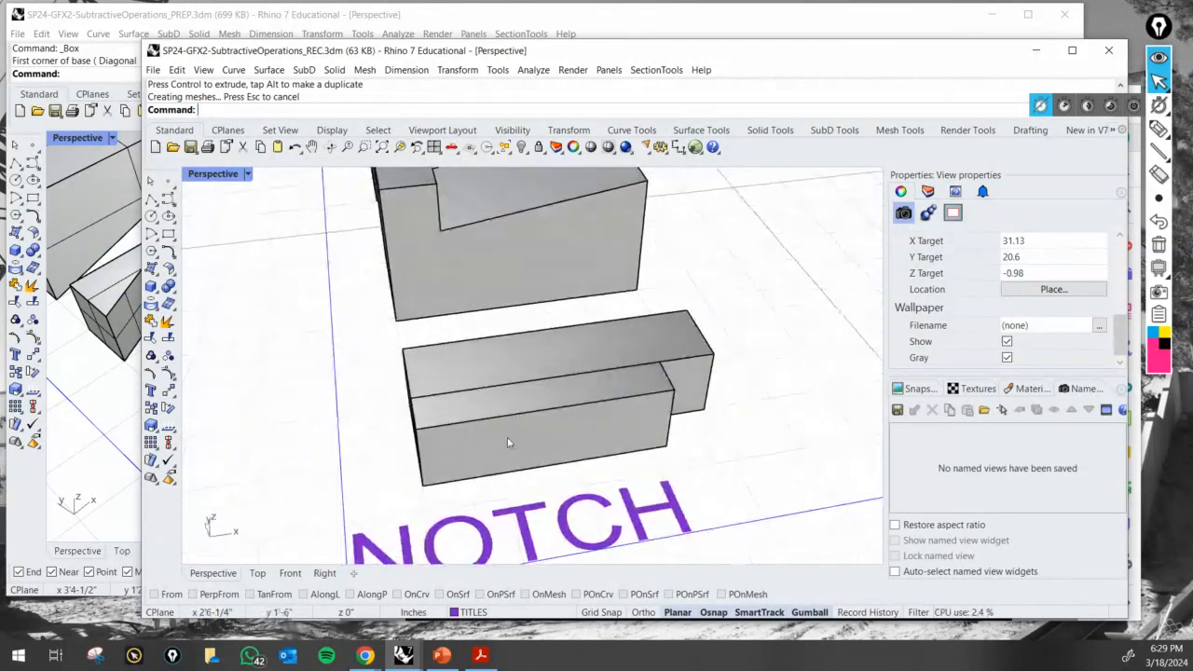
pyautogui.write('plit')
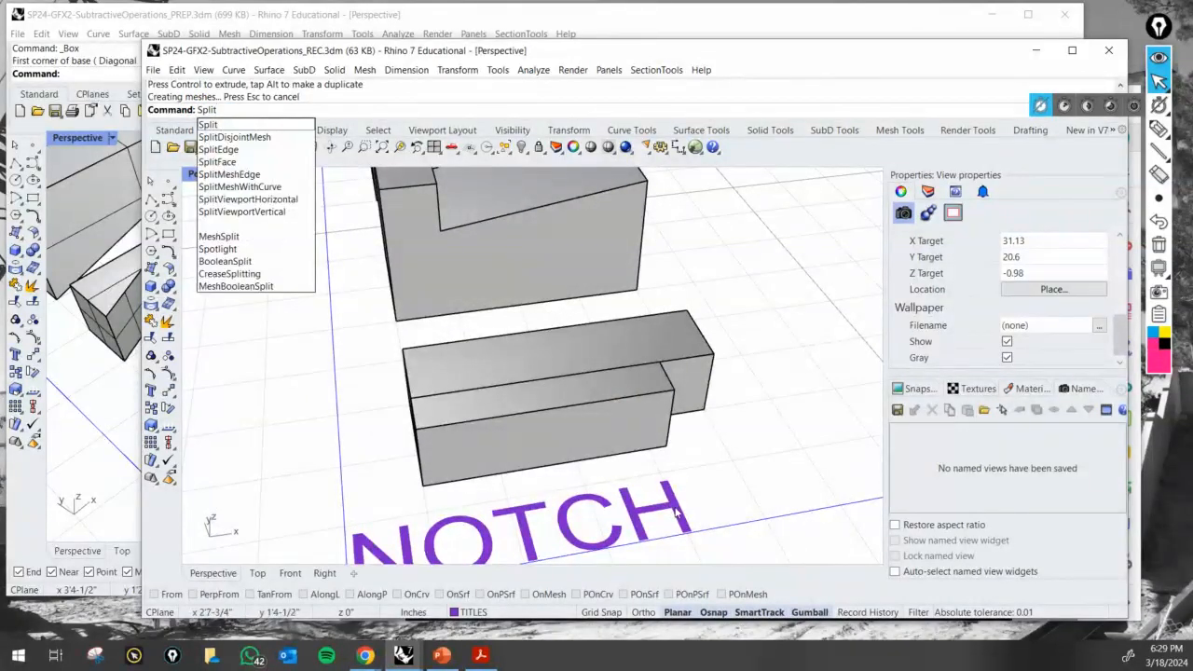
pyautogui.click(224, 161)
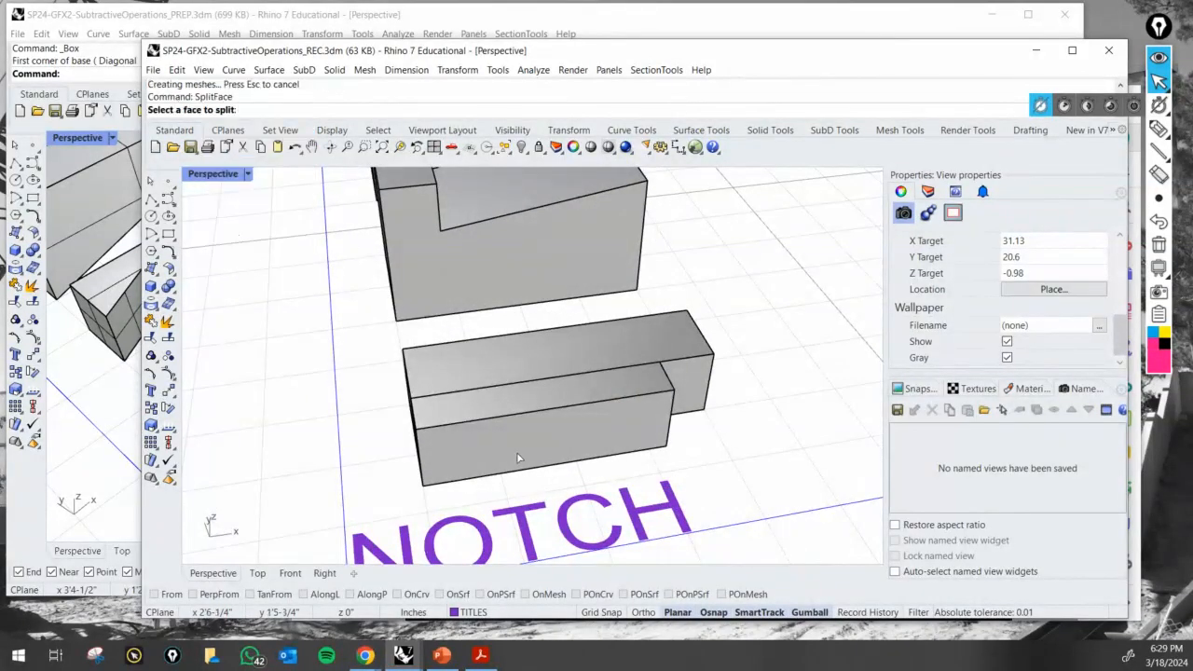
pyautogui.click(539, 451)
pyautogui.press('Return')
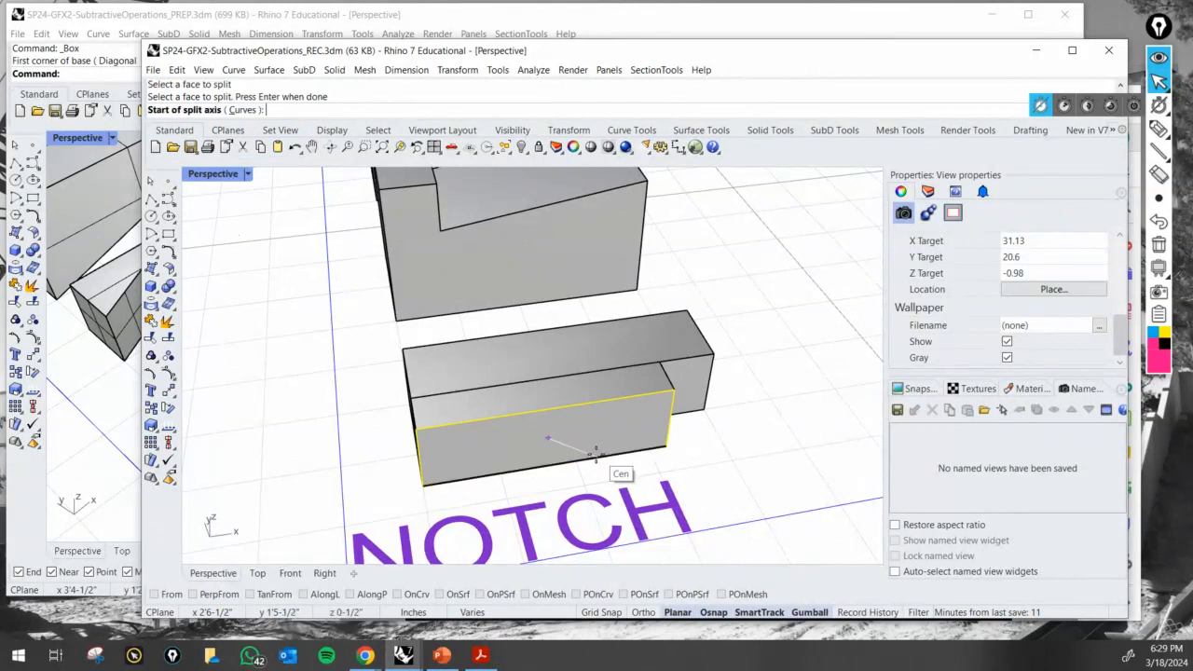
pyautogui.click(598, 455)
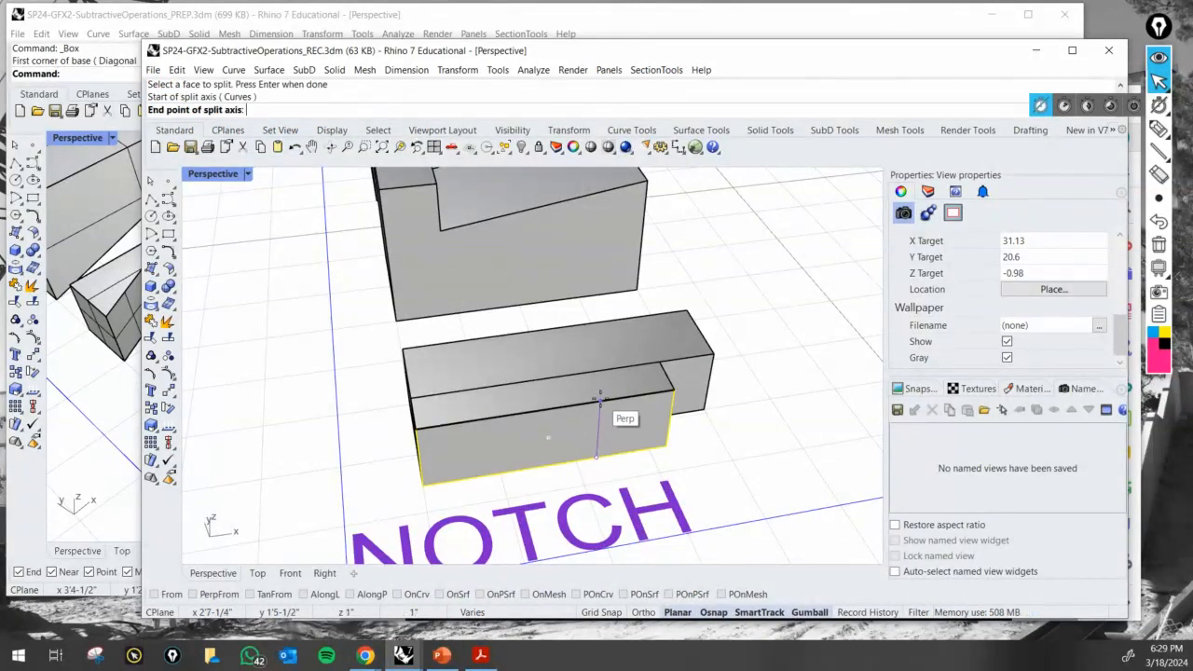
pyautogui.click(598, 473)
pyautogui.press('Return')
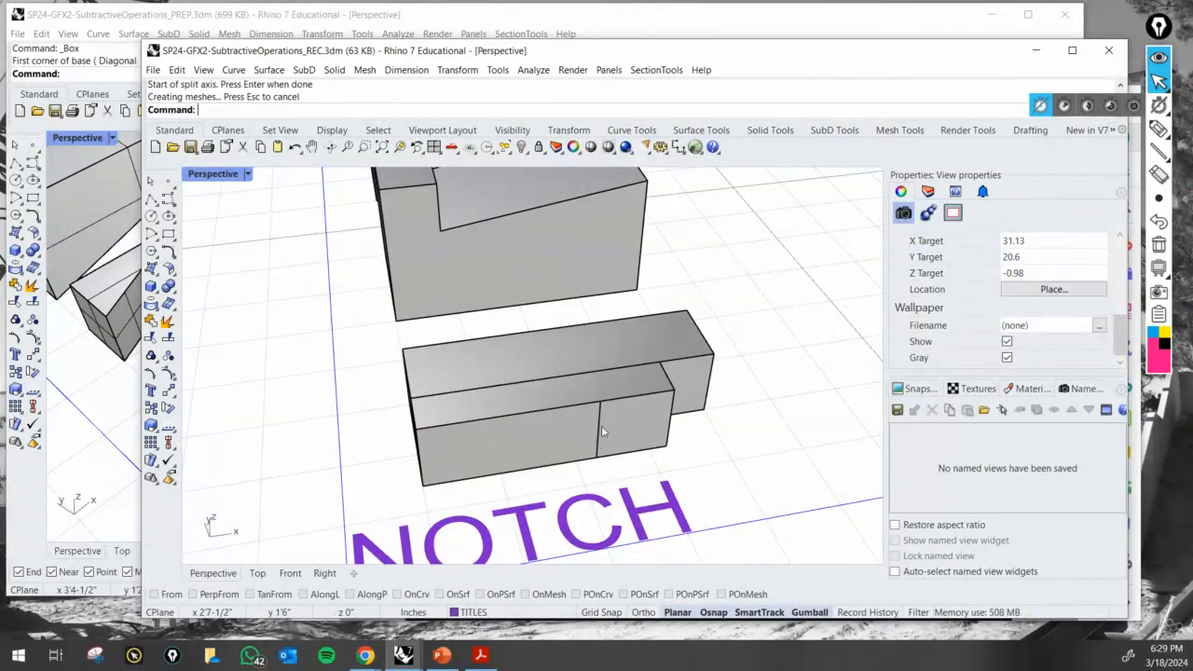
# Extrude the larger left part of the newly split front face outward along the y axis with the Gumball.
pyautogui.scroll(2, 601, 426)
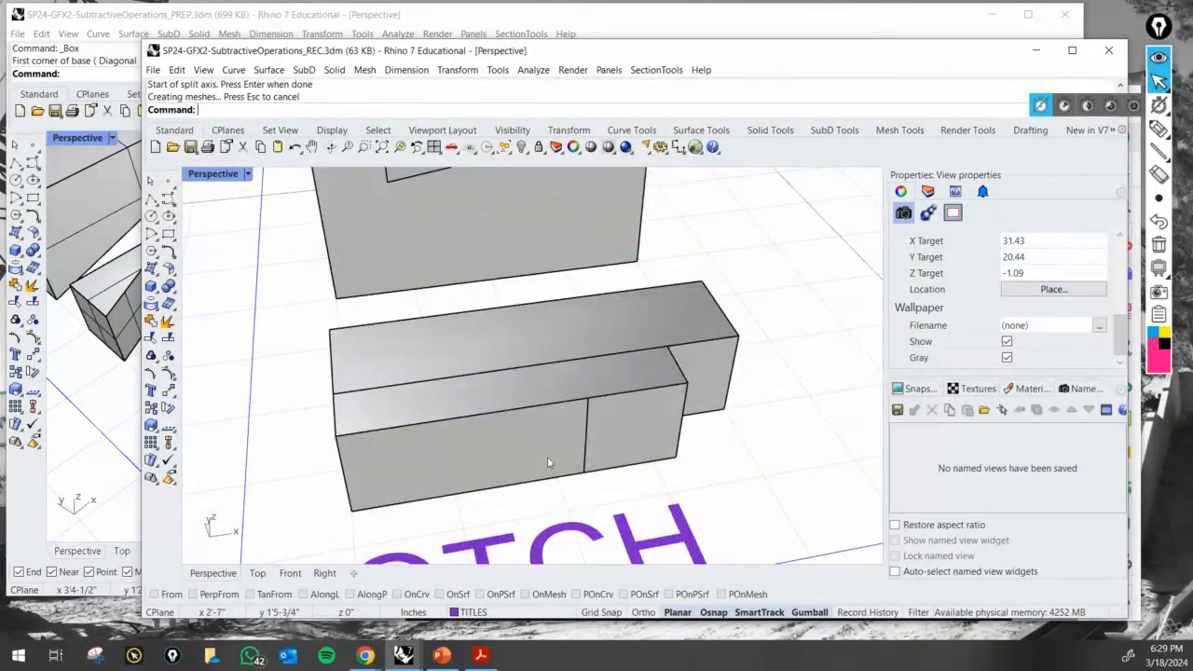
pyautogui.keyDown('ctrl'); pyautogui.keyDown('shift'); pyautogui.click(553, 489); pyautogui.keyUp('shift'); pyautogui.keyUp('ctrl')
pyautogui.moveTo(553, 489); pyautogui.dragTo(580, 401, button='right')
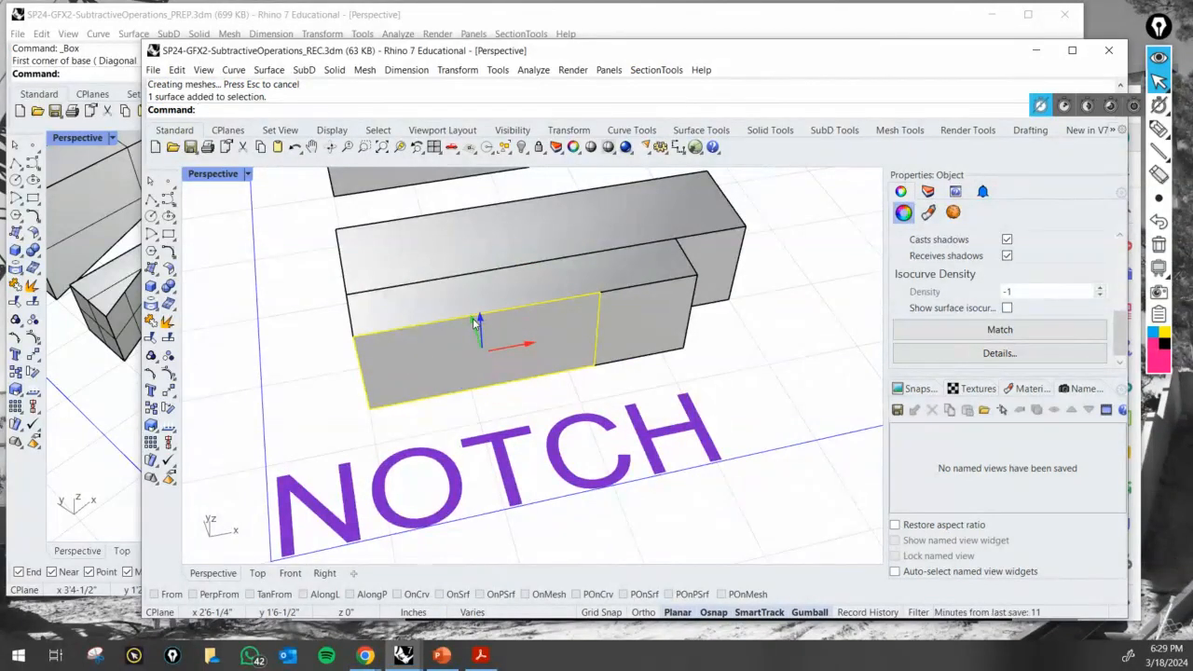
pyautogui.moveTo(473, 321); pyautogui.dragTo(484, 352)
pyautogui.click(656, 381)
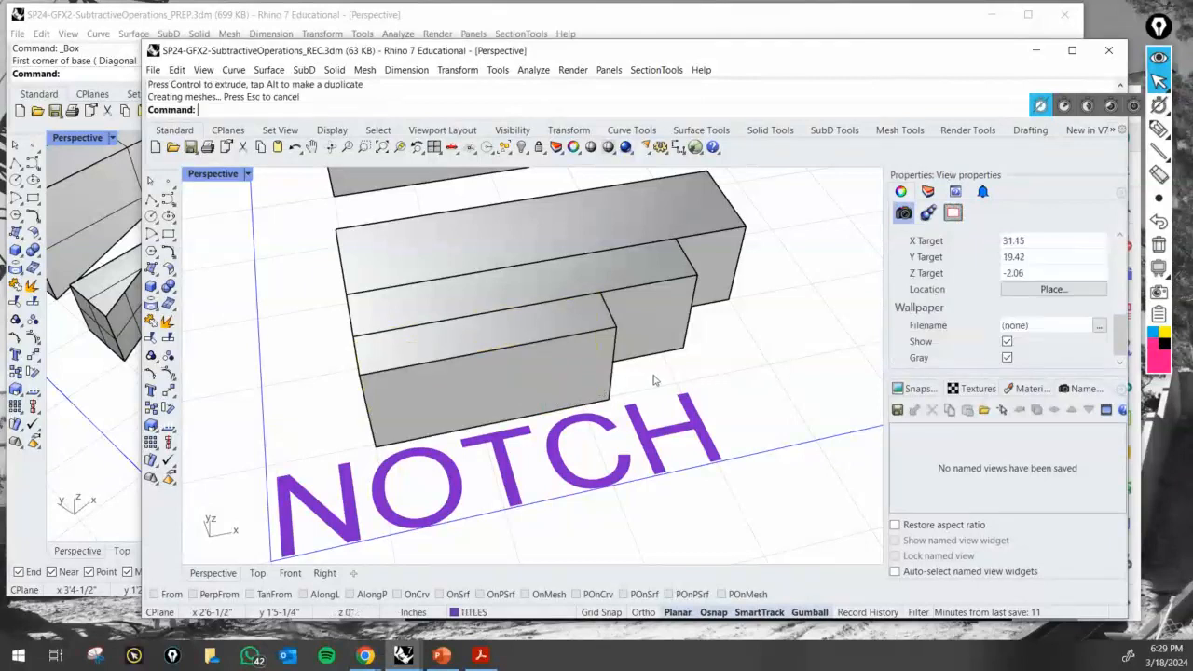
# Merge the stepped front box's coplanar faces with MergeAllCoplanarFaces.
pyautogui.moveTo(656, 382); pyautogui.dragTo(548, 342, button='right')
pyautogui.click(547, 342)
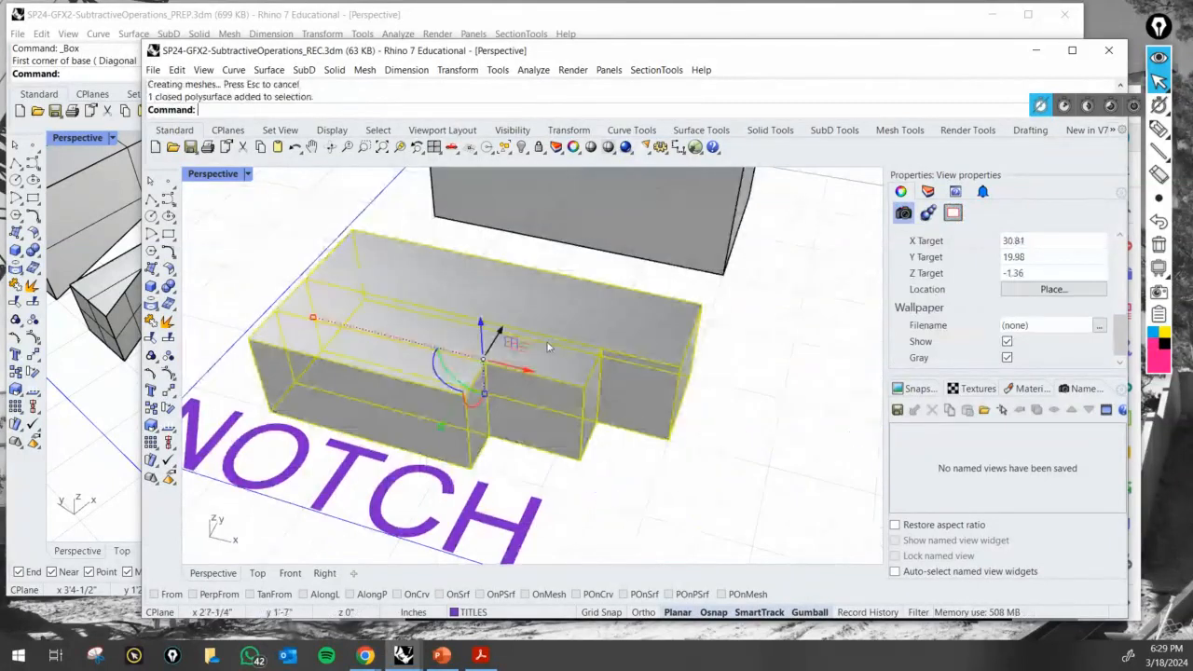
pyautogui.write('MergeAllCoplanarFaces')
pyautogui.press('Return')
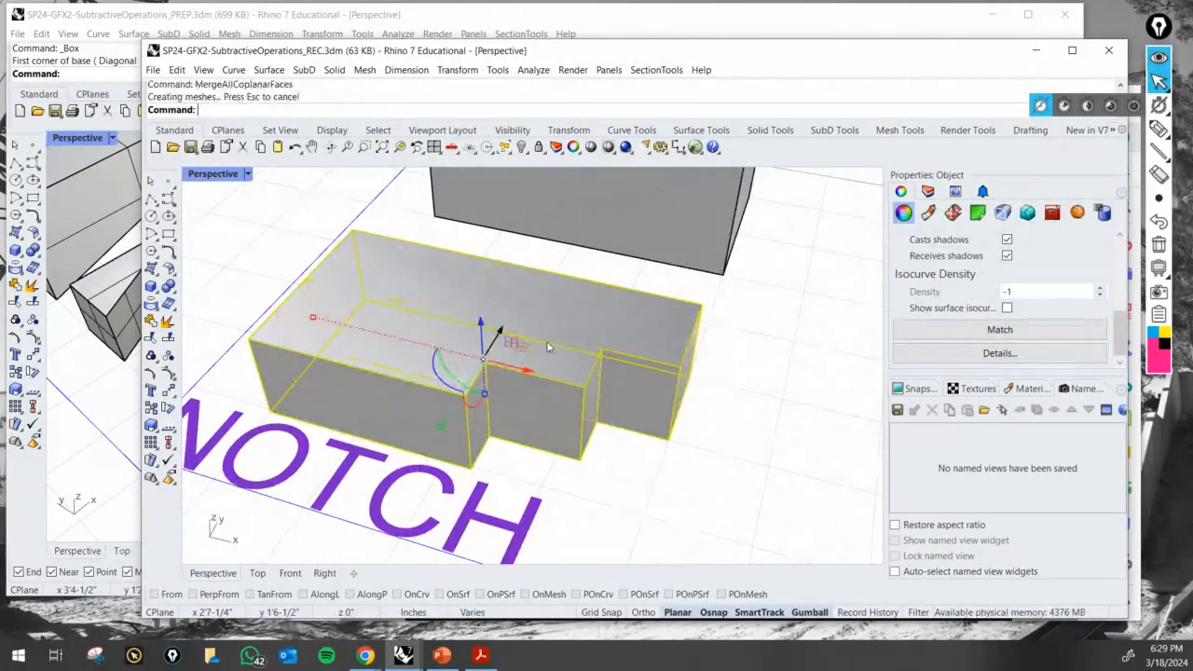
pyautogui.click(601, 454)
pyautogui.moveTo(601, 454); pyautogui.dragTo(558, 463, button='right')
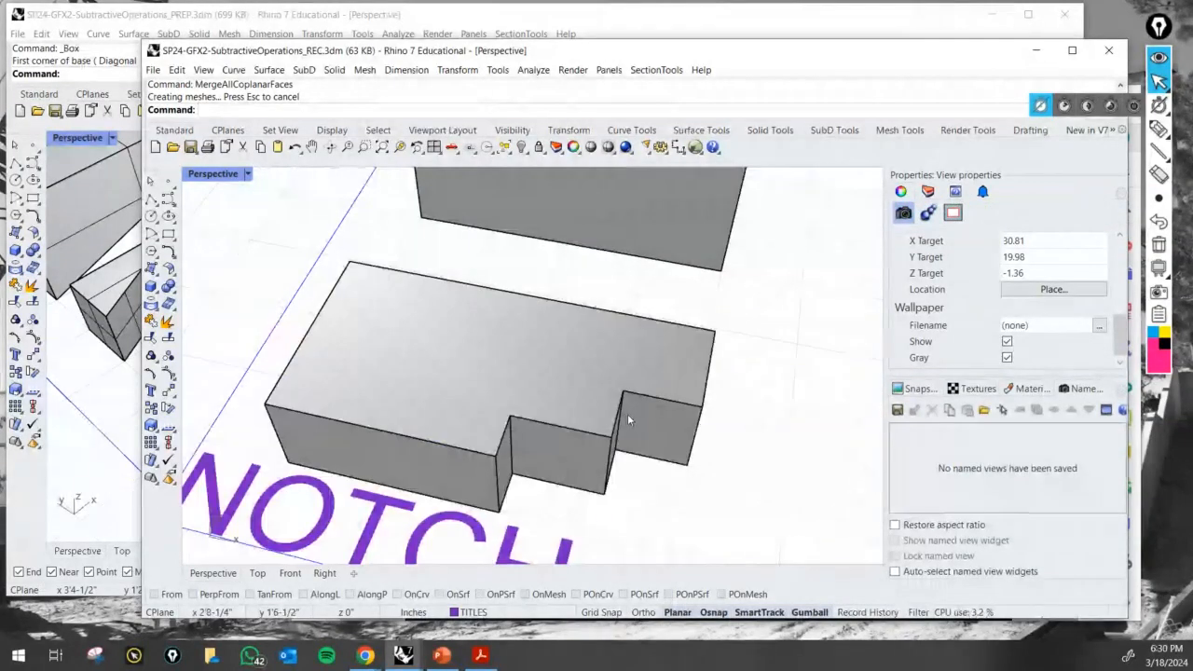
pyautogui.moveTo(628, 416); pyautogui.dragTo(655, 462, button='right')
pyautogui.scroll(-5, 656, 462)
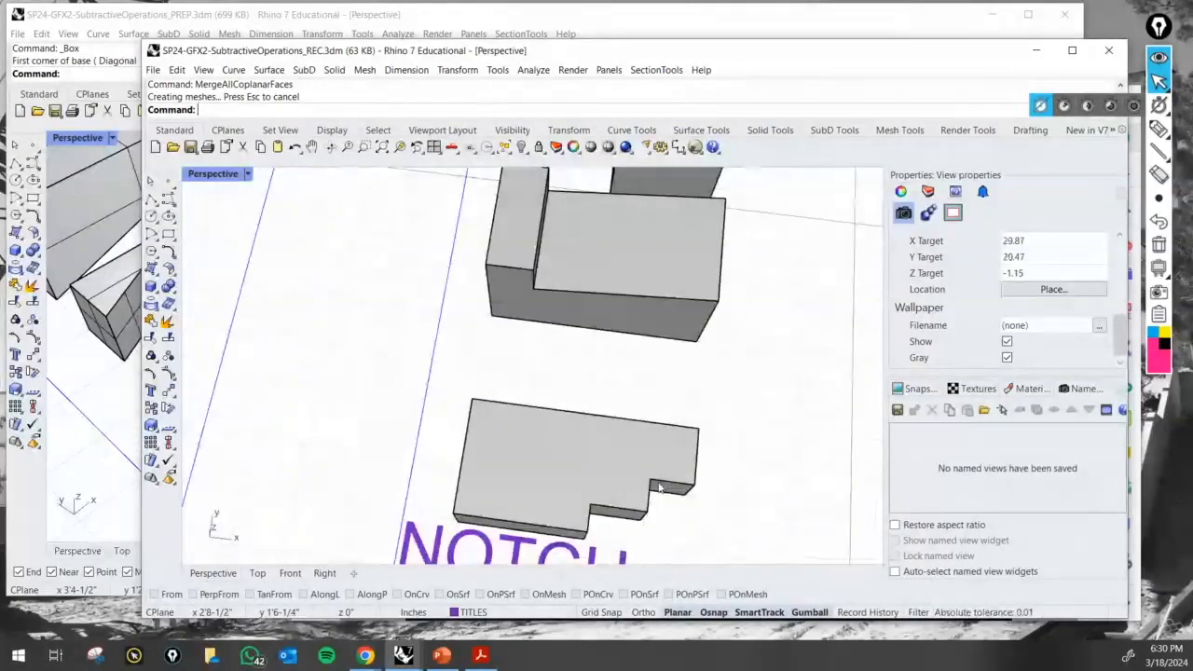
# Move the vertical inner corner edge of the front box's rightmost step inward along the y axis to form a pointed notch.
pyautogui.scroll(6, 659, 487)
pyautogui.click(603, 415)
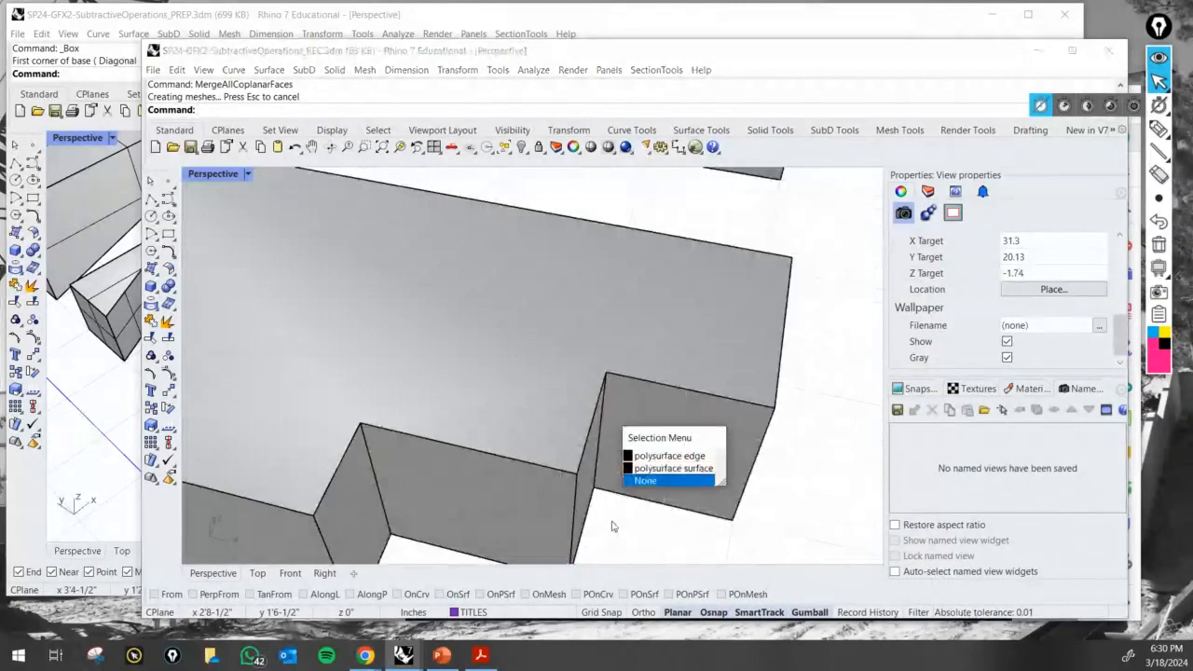
pyautogui.scroll(-4, 597, 508)
pyautogui.click(516, 335)
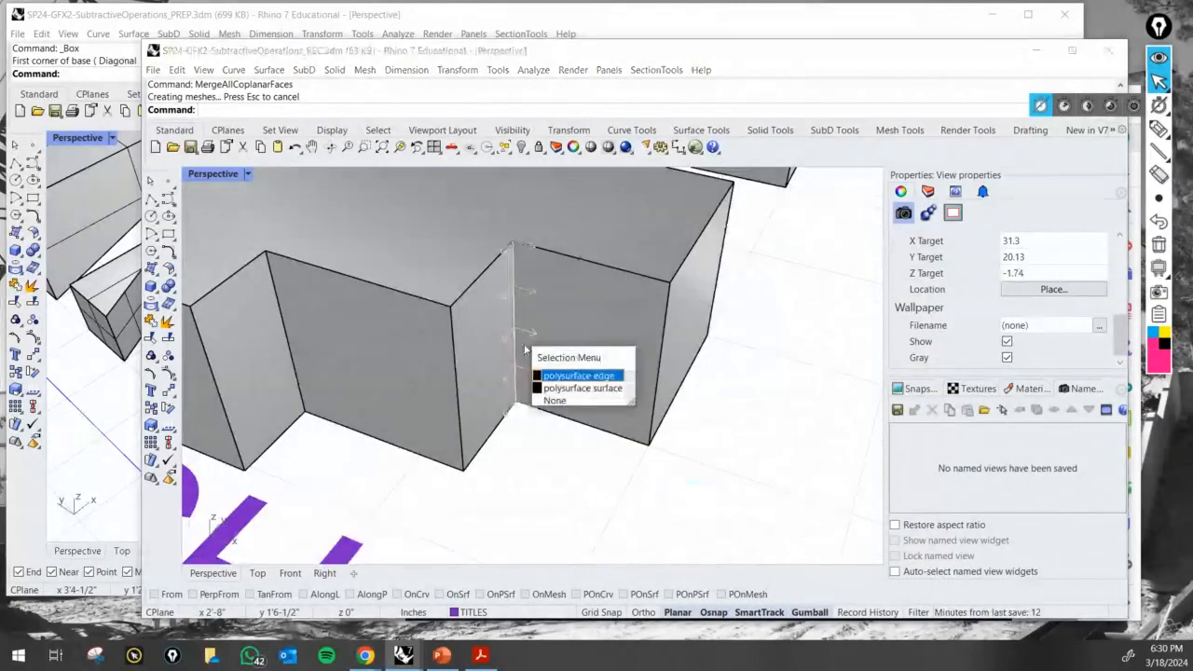
pyautogui.click(552, 375)
pyautogui.moveTo(536, 349); pyautogui.dragTo(535, 416, button='right')
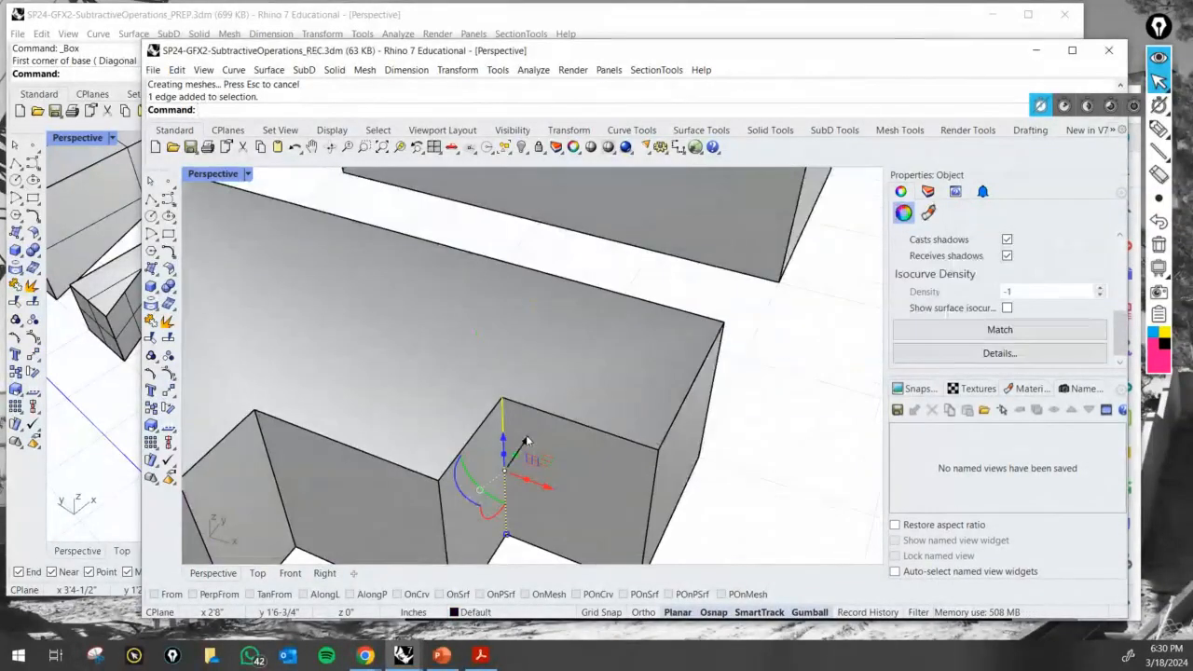
pyautogui.moveTo(524, 442); pyautogui.dragTo(560, 399)
pyautogui.scroll(-6, 653, 382)
pyautogui.click(607, 460)
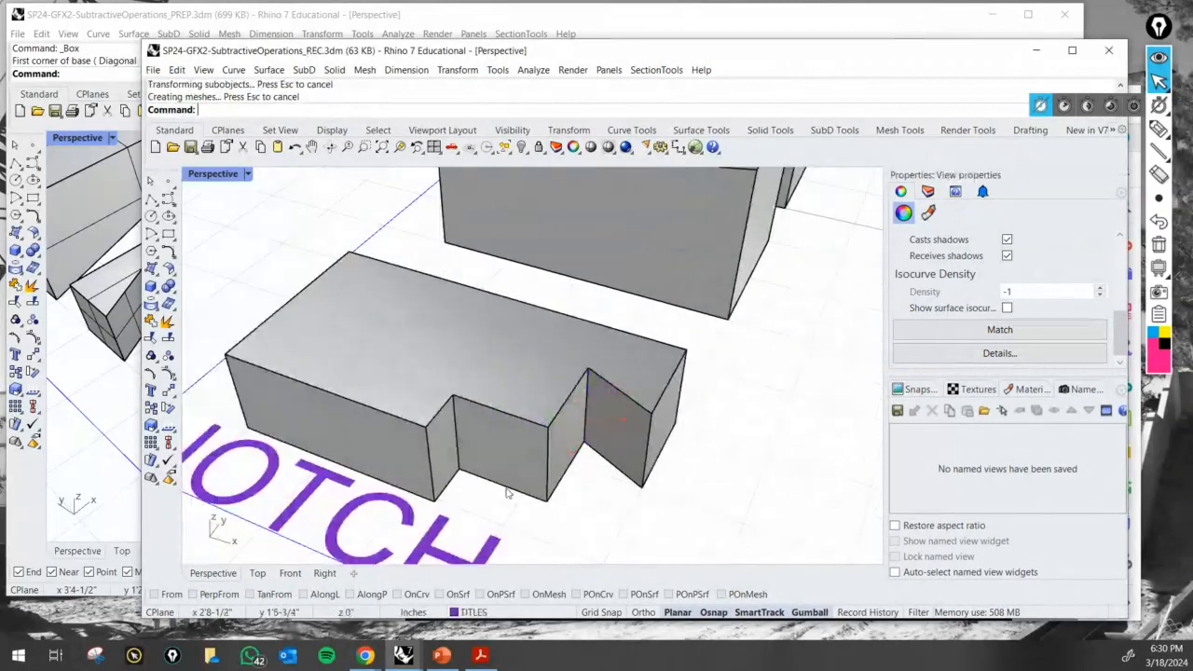
# Move the vertical inner corner edge of the front box's other step inward along the y axis for a second pointed notch.
pyautogui.moveTo(509, 494); pyautogui.dragTo(500, 508, button='right')
pyautogui.click(488, 499)
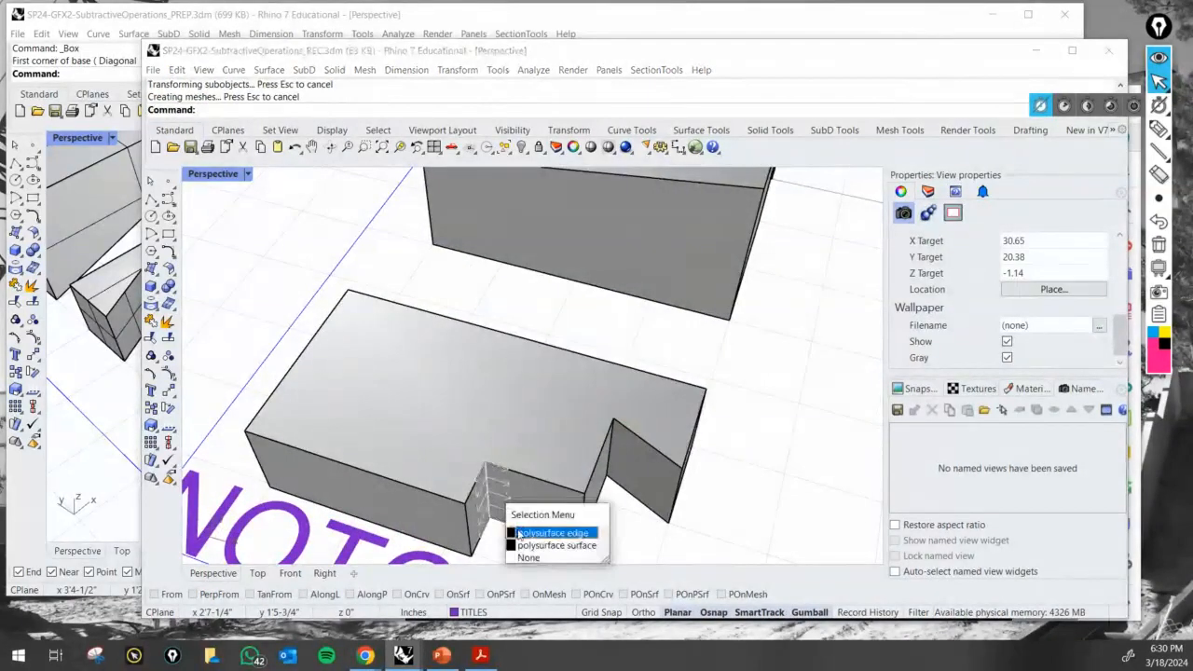
pyautogui.click(519, 533)
pyautogui.moveTo(506, 456); pyautogui.dragTo(523, 436)
pyautogui.click(809, 447)
pyautogui.scroll(-5, 652, 416)
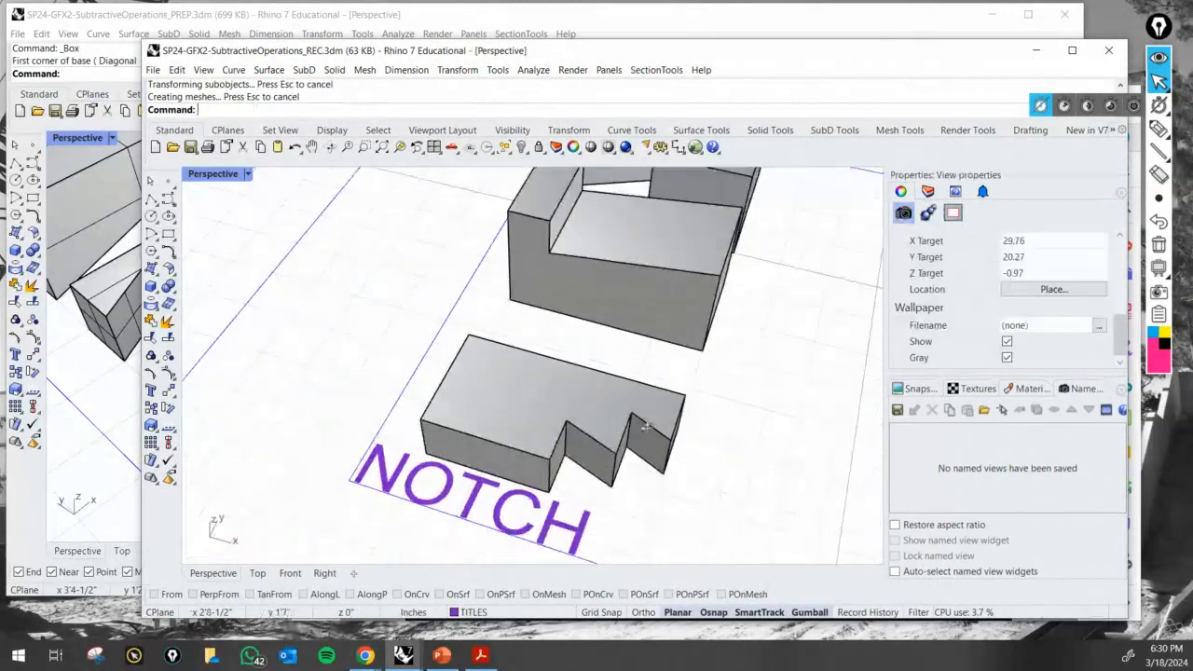
pyautogui.moveTo(639, 419); pyautogui.dragTo(602, 455, button='right')
pyautogui.press('space')
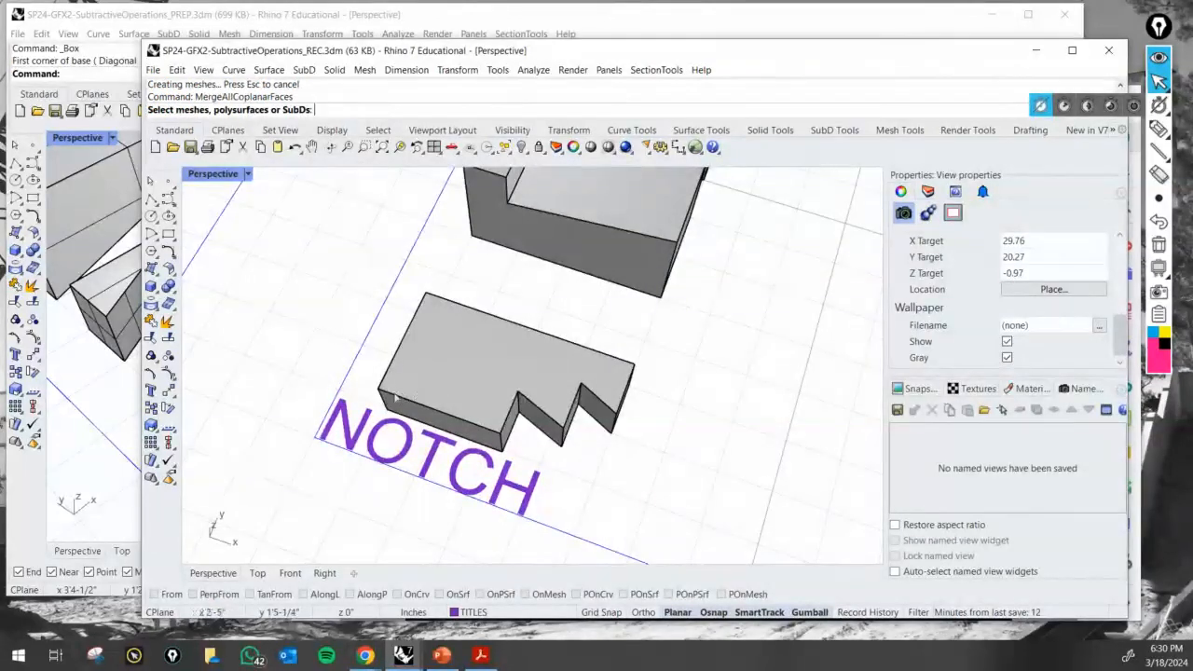
pyautogui.moveTo(394, 398); pyautogui.dragTo(446, 437, button='right')
pyautogui.scroll(6, 458, 338)
pyautogui.scroll(-5, 460, 357)
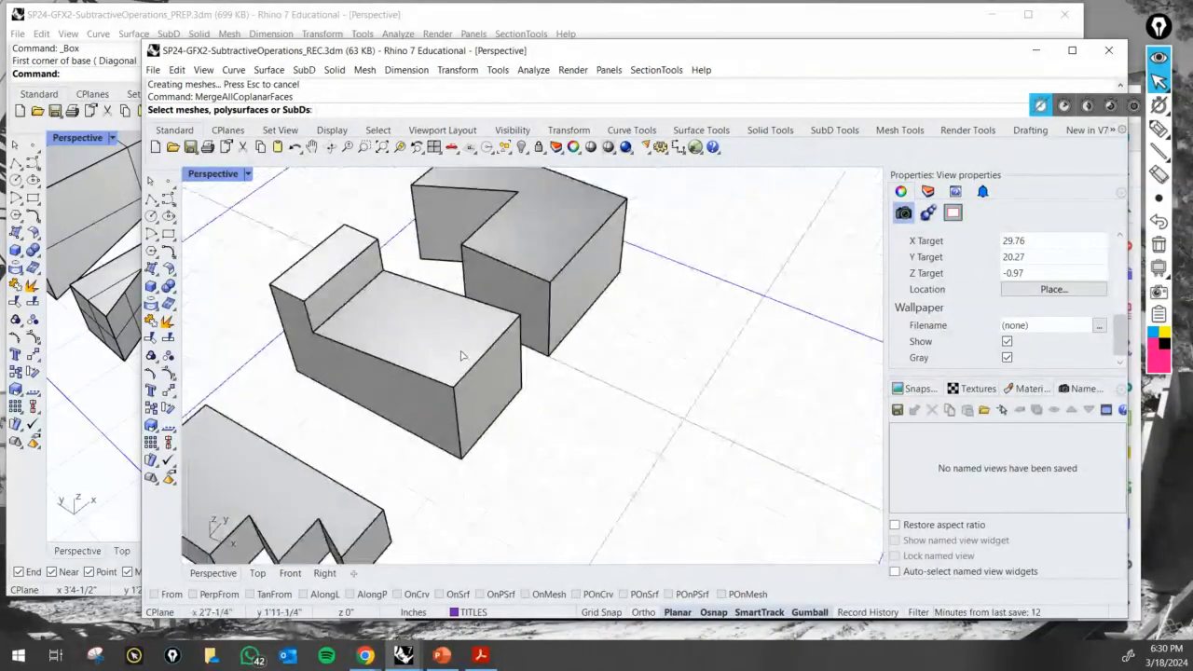
pyautogui.moveTo(460, 357); pyautogui.dragTo(402, 416, button='right')
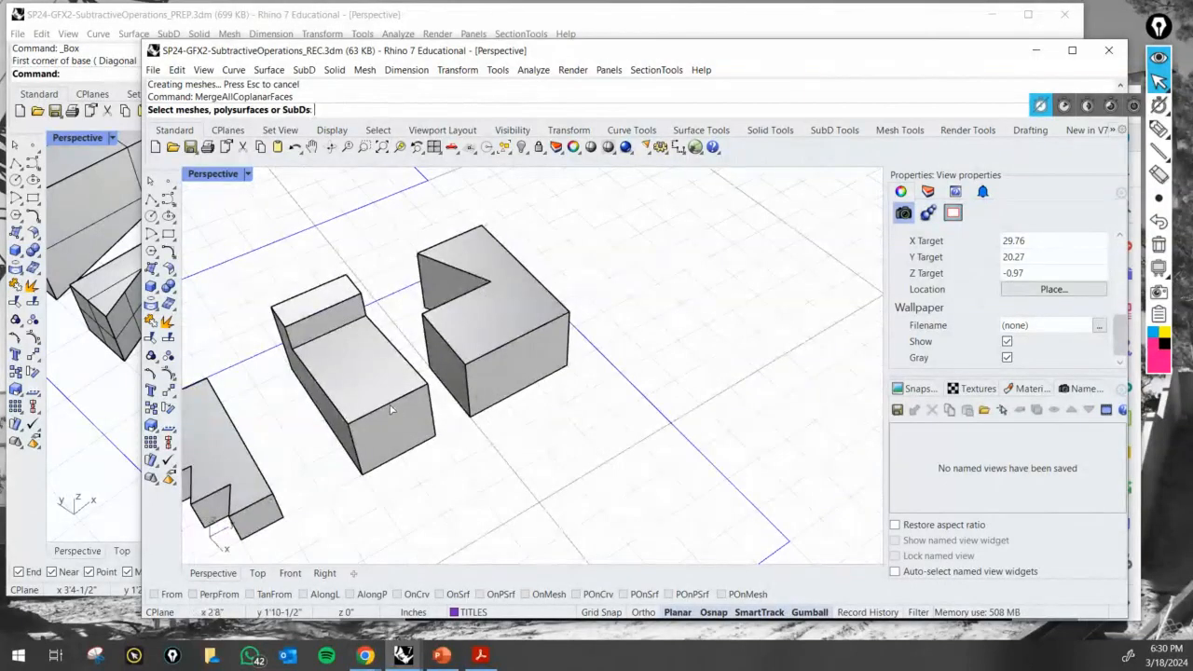
pyautogui.write('COPY')
pyautogui.press('Return')
pyautogui.scroll(-4, 406, 392)
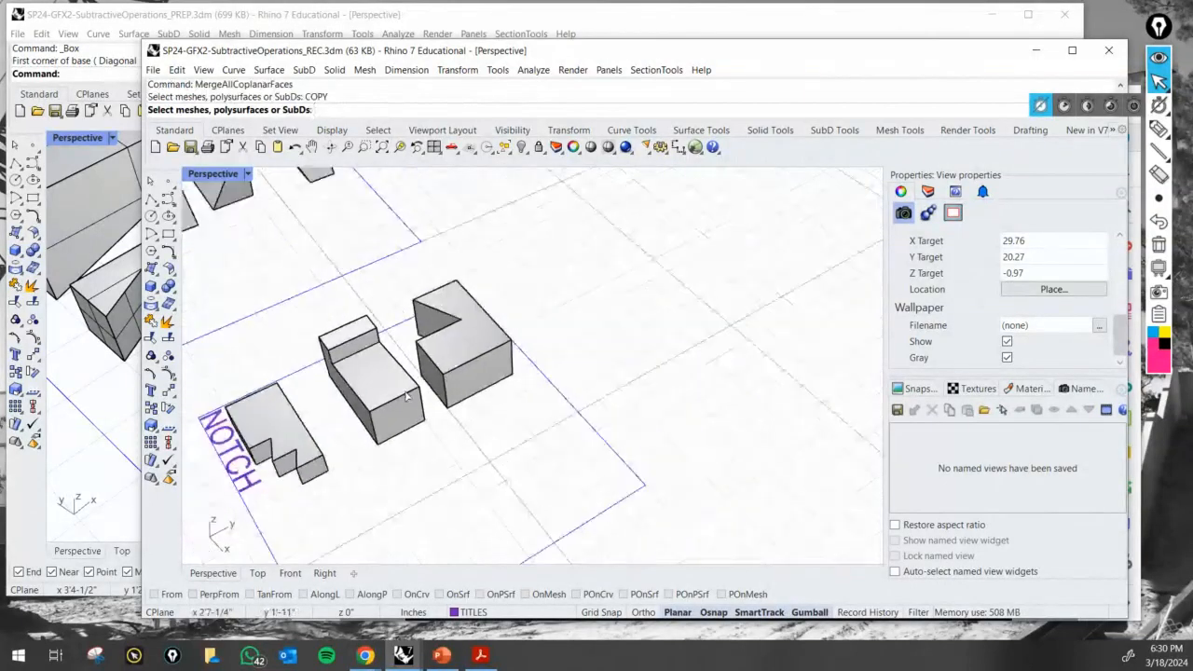
pyautogui.click(402, 407)
pyautogui.scroll(4, 401, 428)
pyautogui.press('Escape')
pyautogui.scroll(-5, 438, 420)
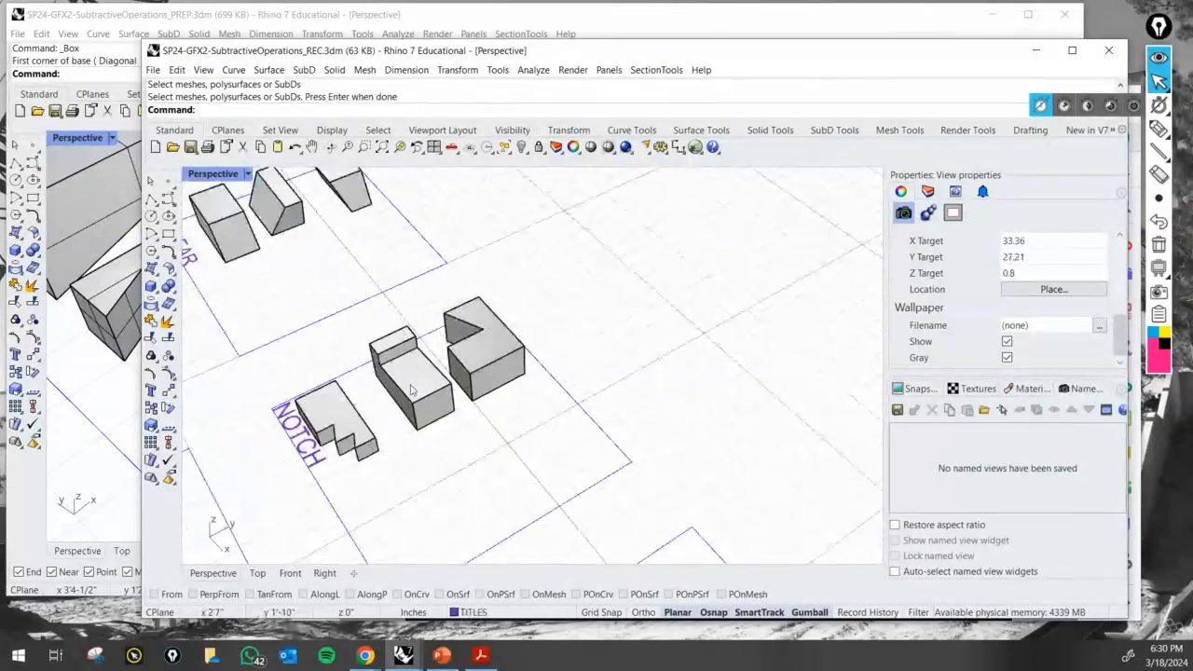
# Copy the middle NOTCH box from its back-right bottom corner straight along the x axis beside the original, using Grid Snap.
pyautogui.press('Return')
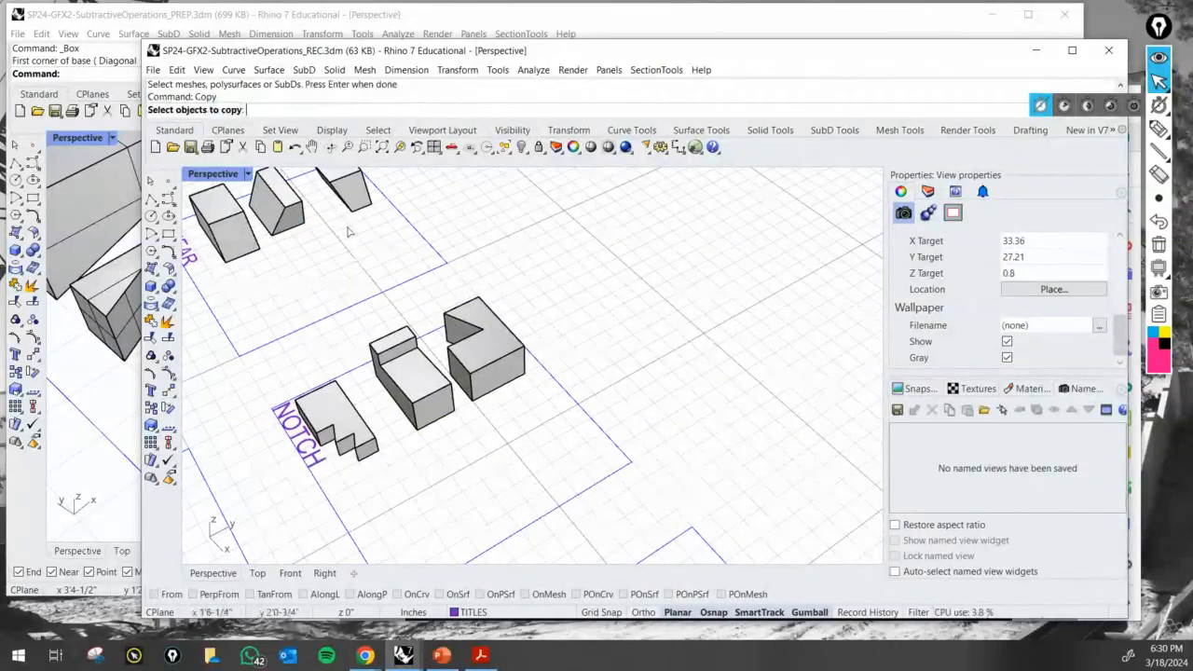
pyautogui.click(425, 417)
pyautogui.press('Return')
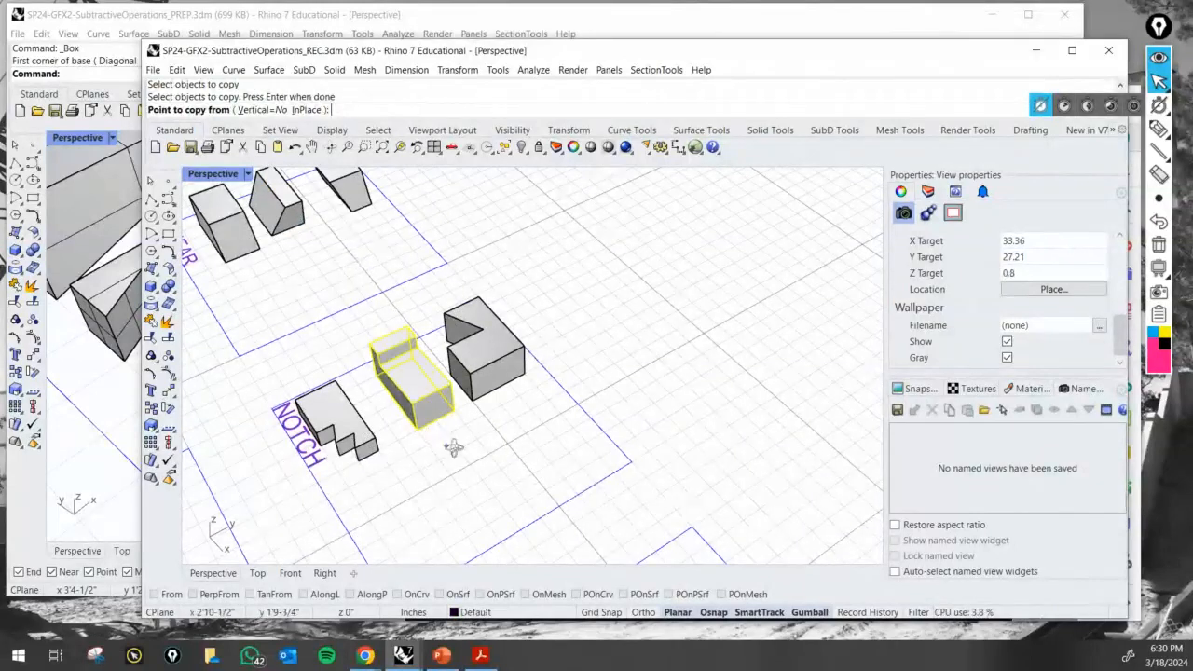
pyautogui.moveTo(454, 448); pyautogui.dragTo(540, 474, button='right')
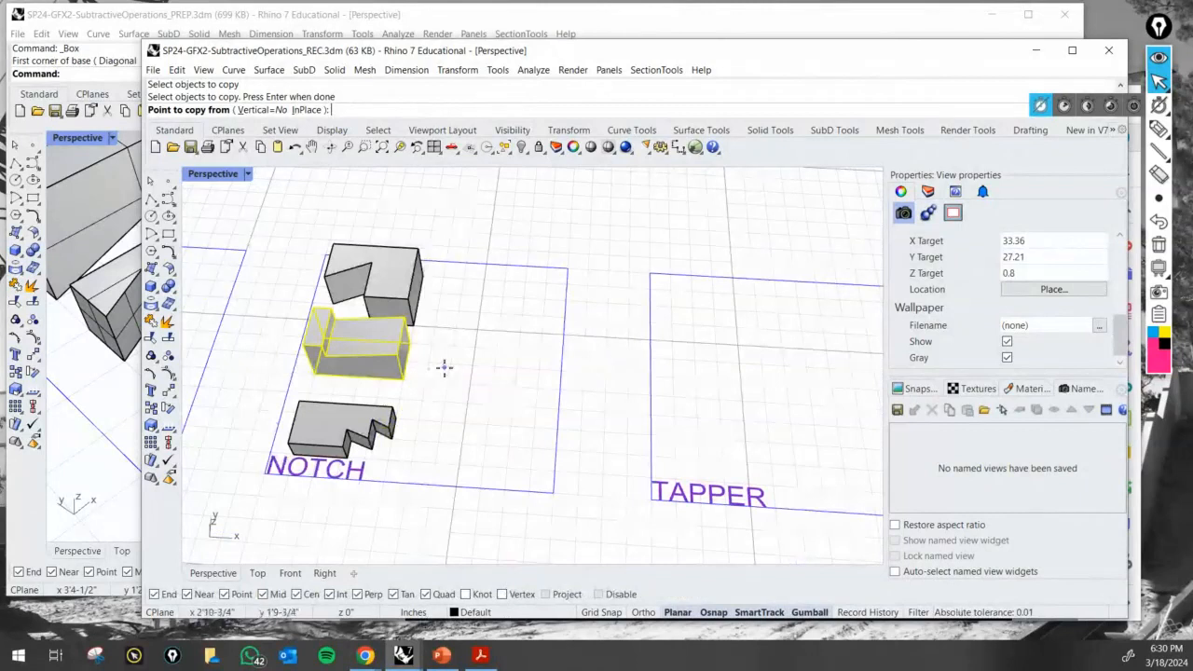
pyautogui.scroll(5, 445, 368)
pyautogui.moveTo(442, 327); pyautogui.dragTo(384, 468, button='right')
pyautogui.scroll(6, 410, 508)
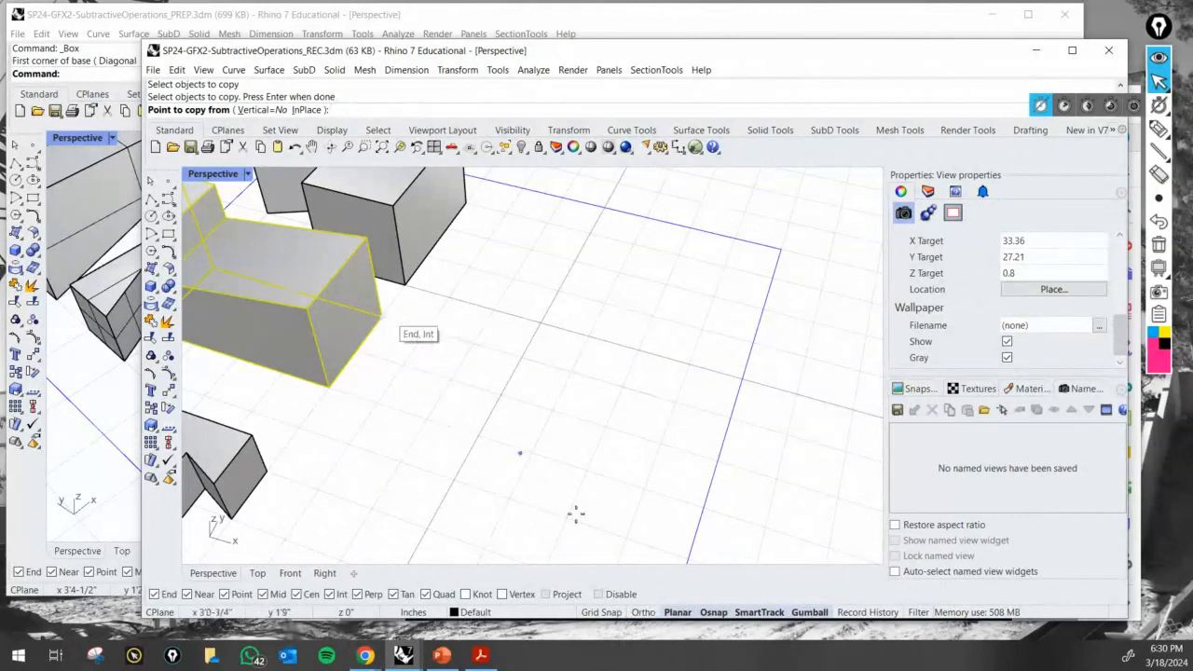
pyautogui.press('F9')
pyautogui.click(381, 317)
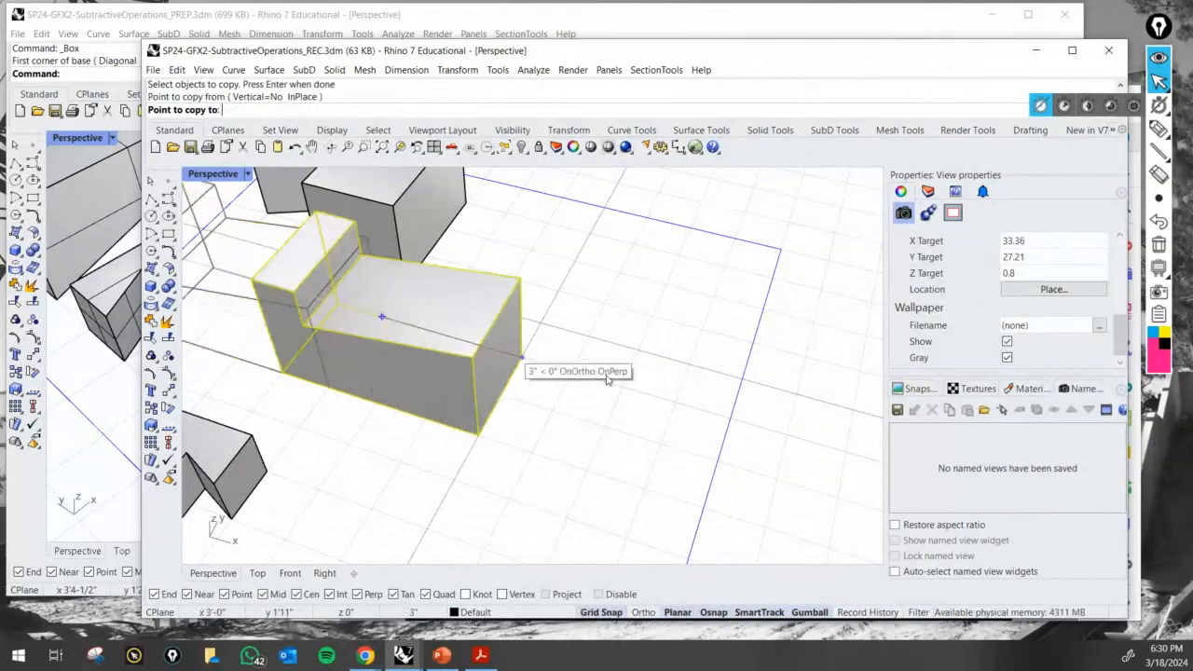
pyautogui.click(630, 390)
pyautogui.press('Return')
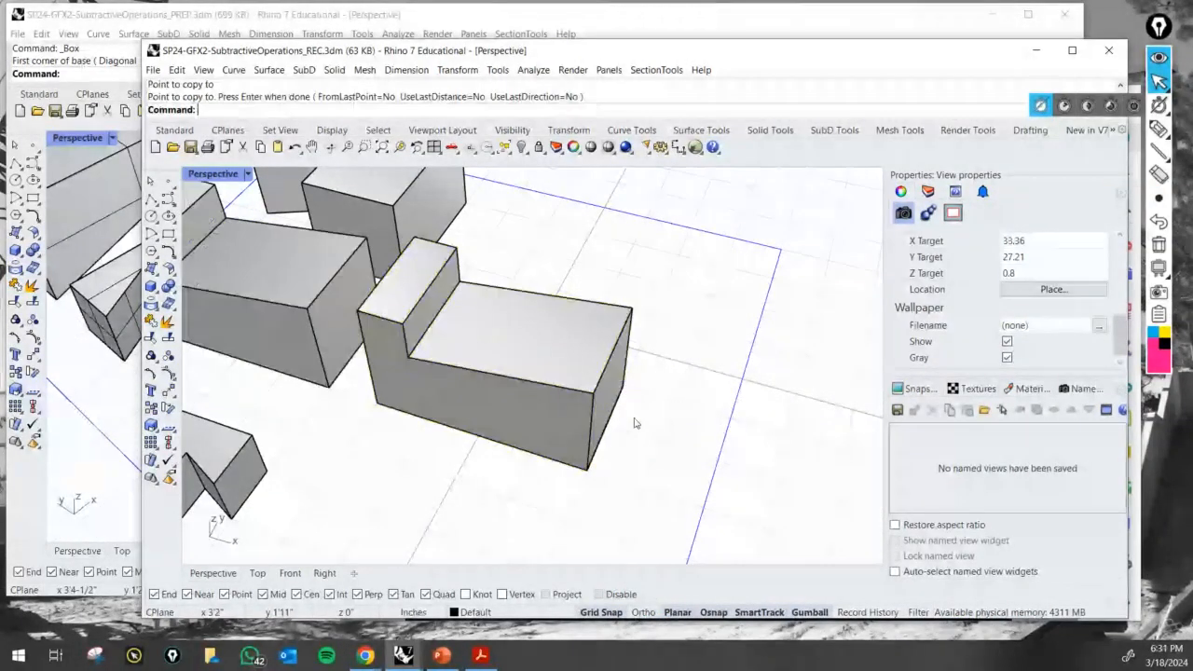
# Try to move the copied box's front face inward along the y axis with the Gumball, and undo the move.
pyautogui.moveTo(634, 417); pyautogui.dragTo(547, 432, button='right')
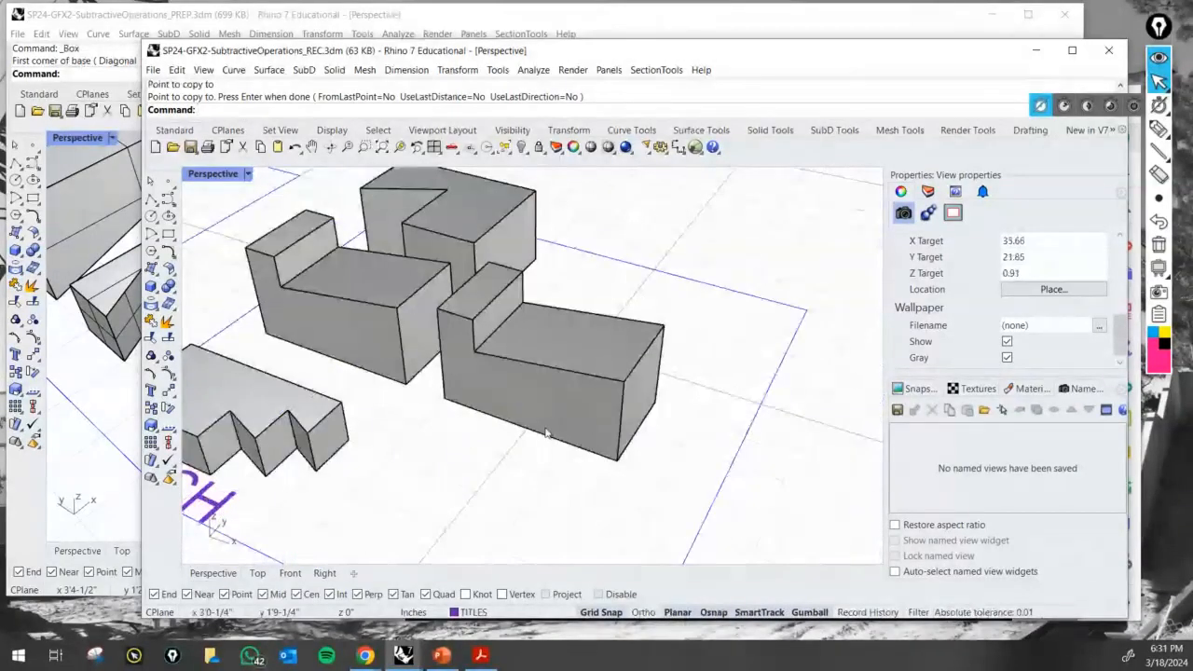
pyautogui.keyDown('ctrl'); pyautogui.keyDown('shift'); pyautogui.click(546, 432); pyautogui.keyUp('shift'); pyautogui.keyUp('ctrl')
pyautogui.scroll(3, 555, 371)
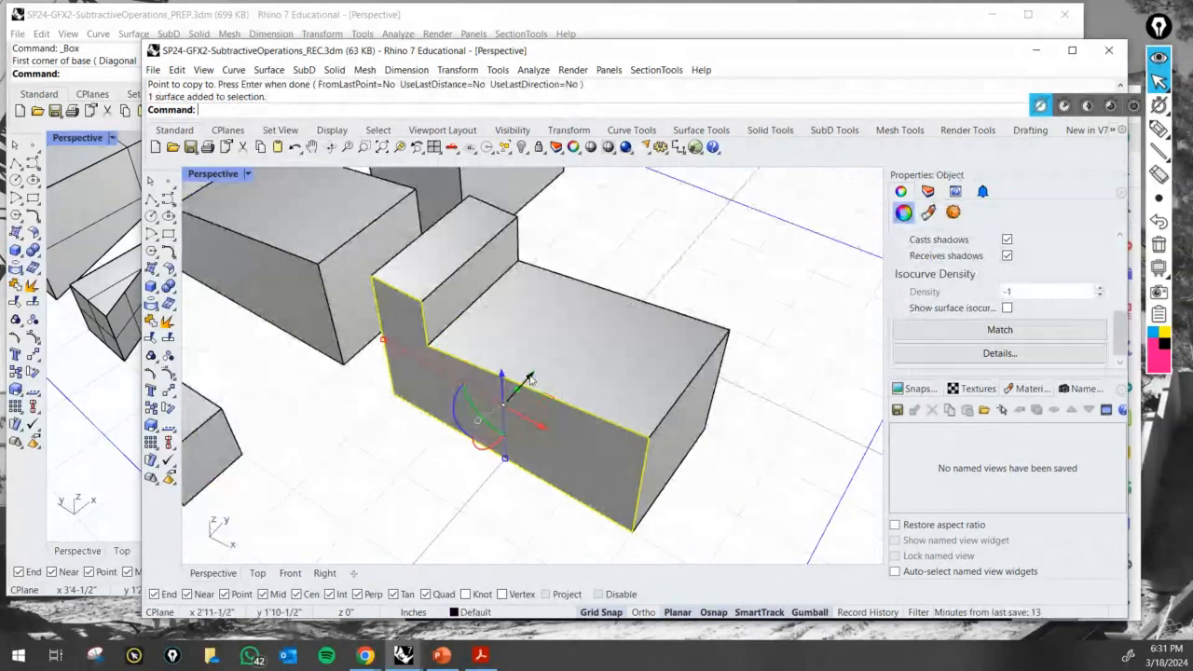
pyautogui.moveTo(529, 378); pyautogui.dragTo(589, 319)
pyautogui.click(600, 495)
pyautogui.moveTo(600, 495); pyautogui.dragTo(586, 382, button='right')
pyautogui.scroll(-4, 587, 386)
pyautogui.scroll(2, 586, 399)
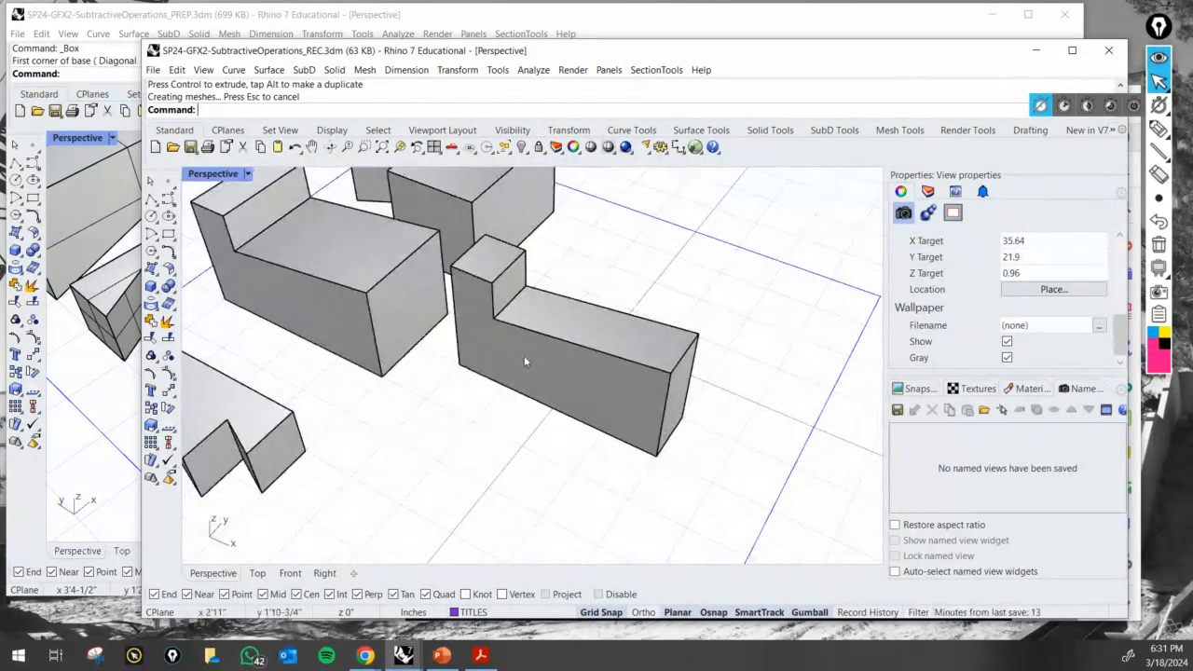
pyautogui.hotkey('ctrl', 'z')
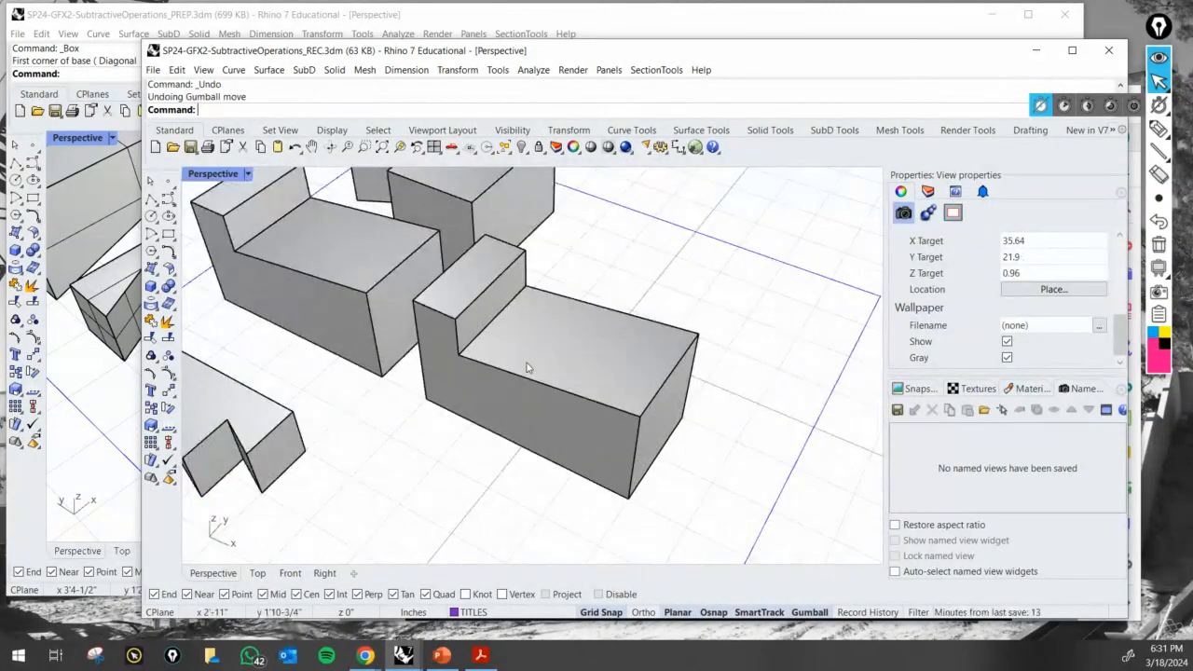
# Turn off Grid Snap.
pyautogui.click(601, 612)
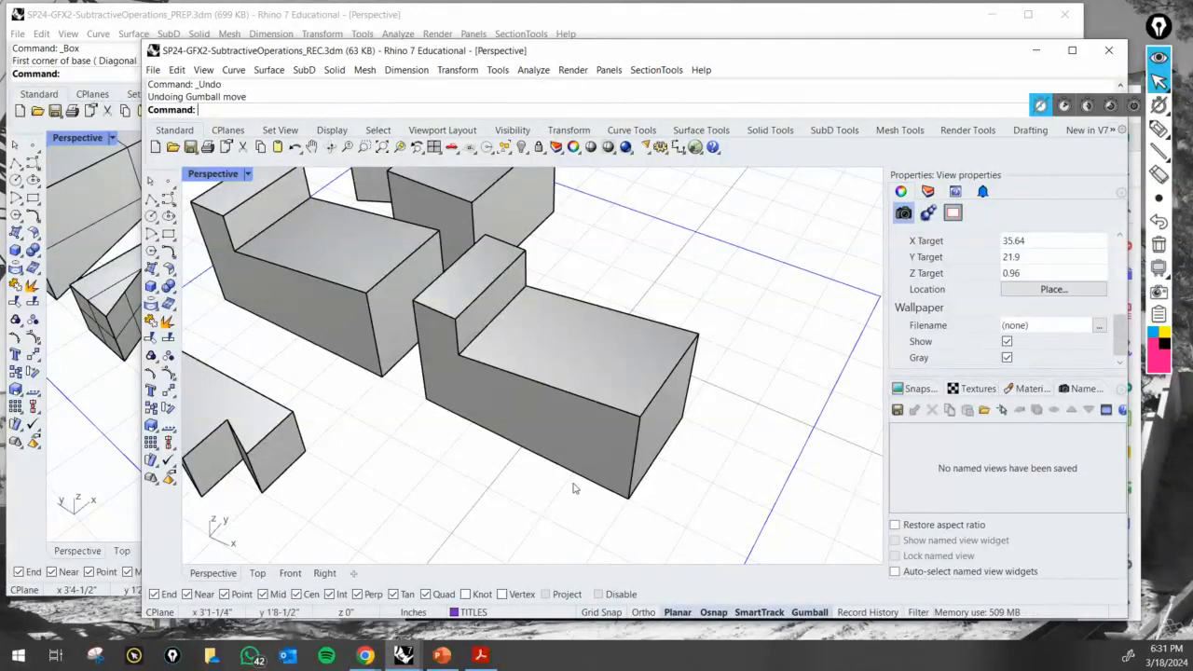
# Move the copied NOTCH box's front face inward along the y axis with the Gumball to form a thin stepped volume.
pyautogui.keyDown('ctrl'); pyautogui.keyDown('shift'); pyautogui.click(575, 441); pyautogui.keyUp('shift'); pyautogui.keyUp('ctrl')
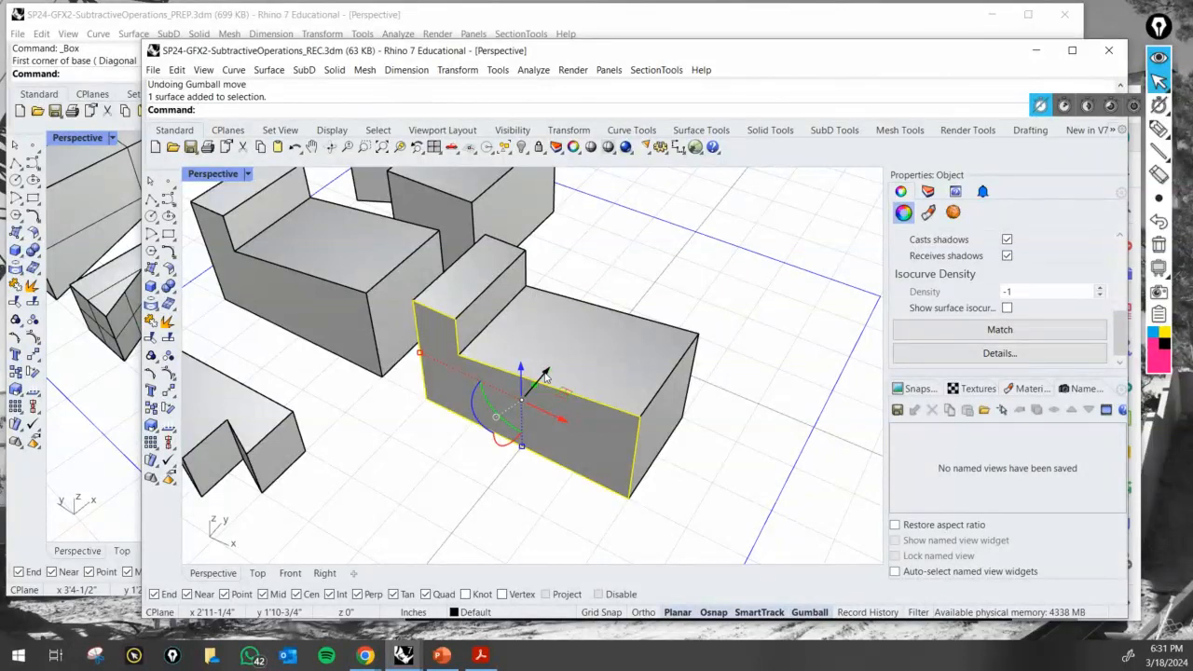
pyautogui.moveTo(546, 377); pyautogui.dragTo(608, 328)
pyautogui.click(664, 289)
pyautogui.moveTo(665, 290); pyautogui.dragTo(495, 298, button='right')
pyautogui.scroll(-5, 550, 401)
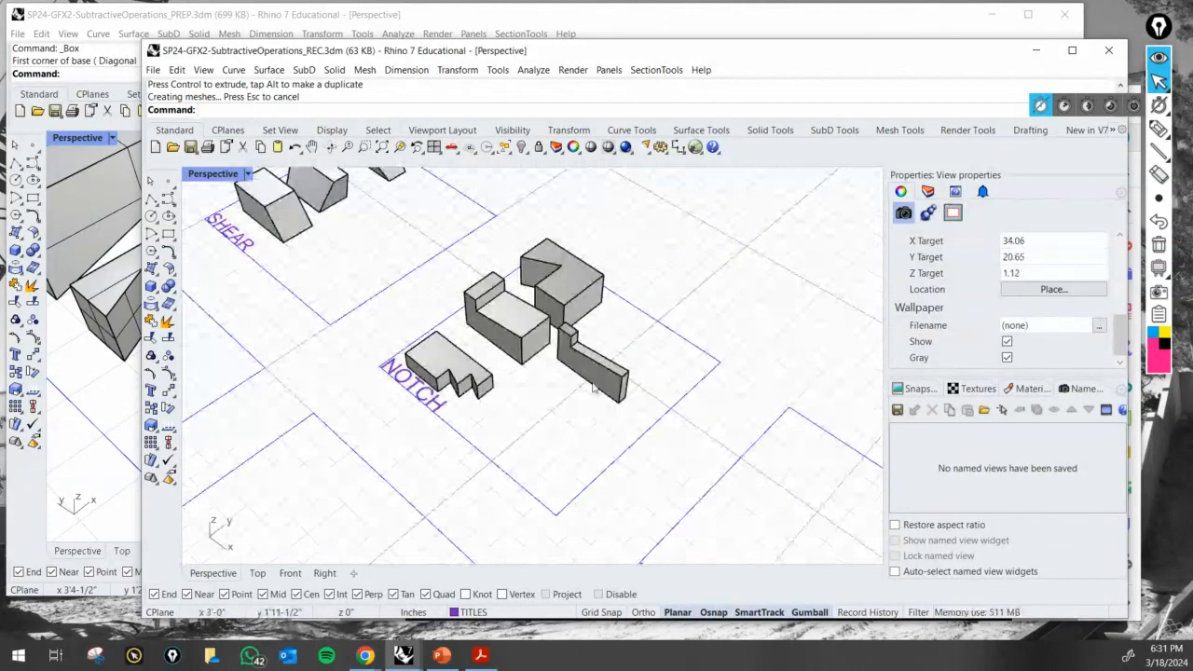
# Move the thin stepped volume from its bottom corner into the gap between the front and middle NOTCH boxes, using Grid Snap.
pyautogui.scroll(5, 593, 388)
pyautogui.click(600, 396)
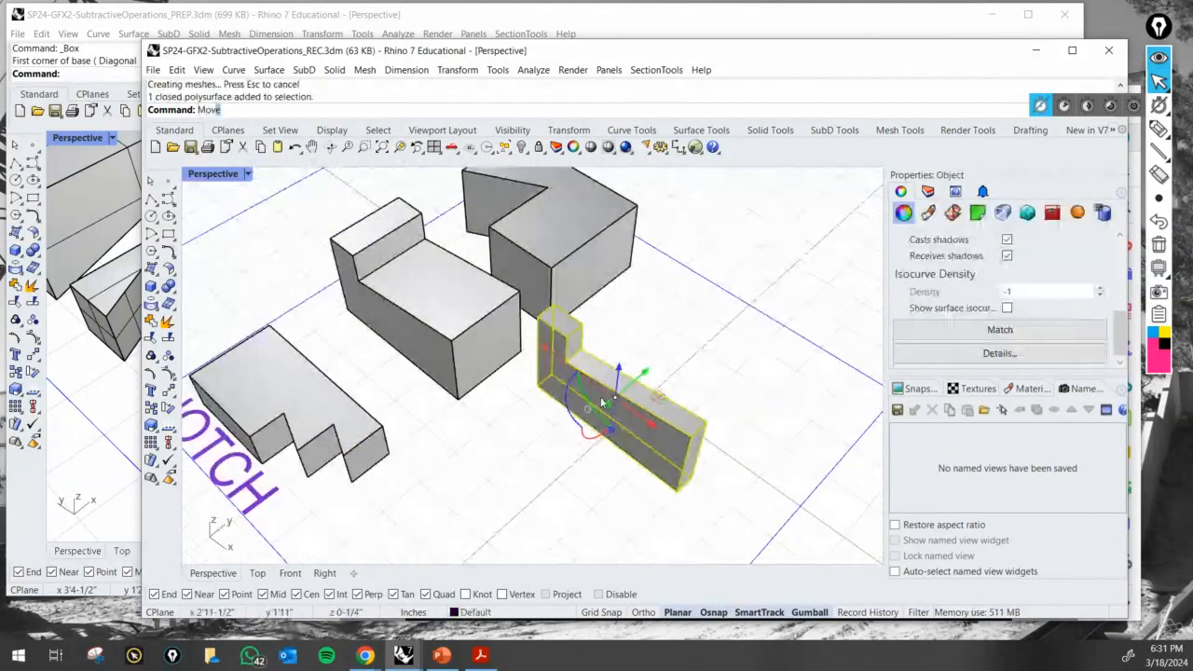
pyautogui.press('Return')
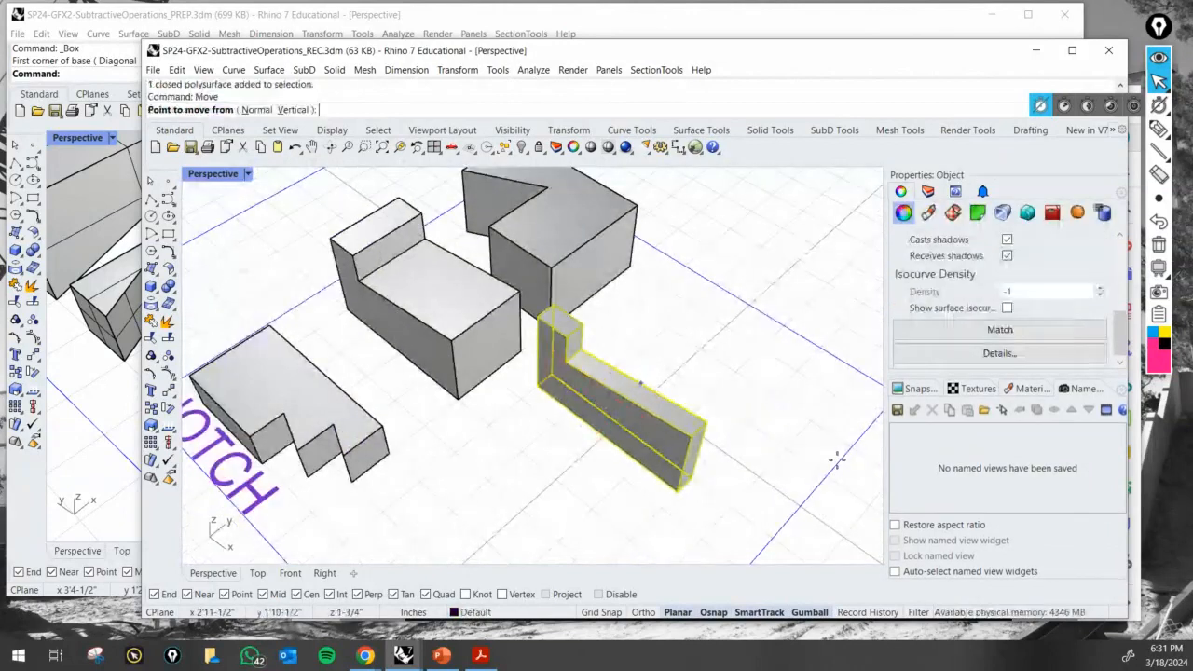
pyautogui.click(691, 477)
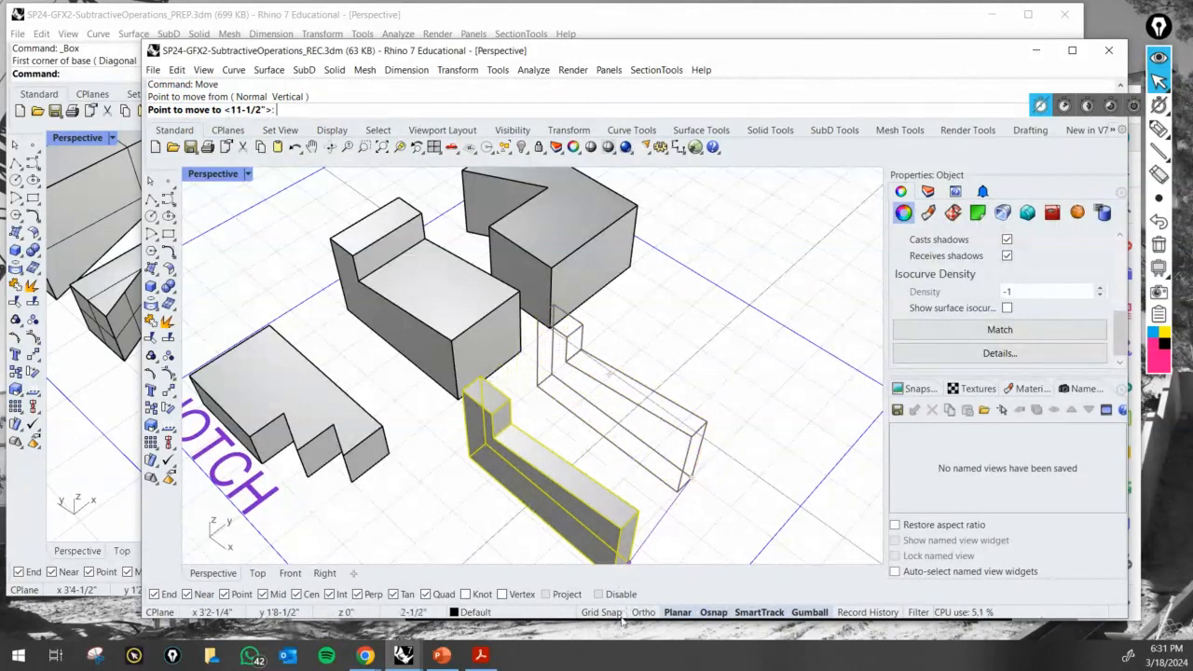
pyautogui.click(411, 422)
pyautogui.press('Escape')
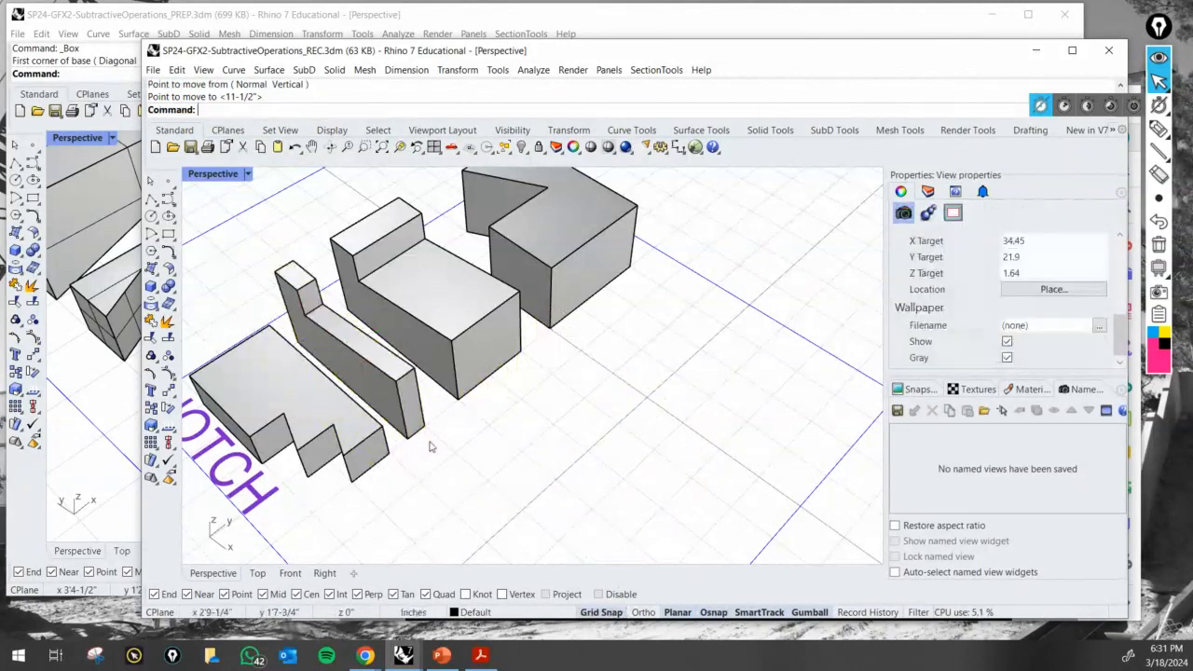
# Save the model with the finished NOTCH variations.
pyautogui.moveTo(415, 424); pyautogui.dragTo(532, 395, button='right')
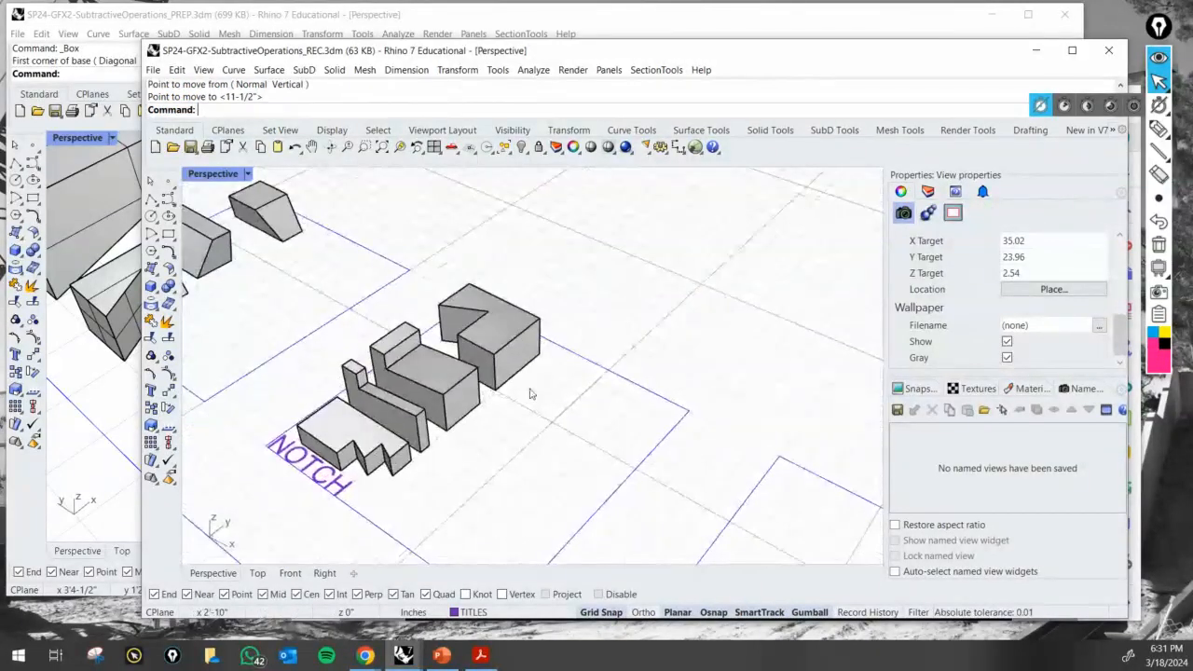
pyautogui.scroll(-7, 591, 326)
pyautogui.keyDown('shift'); pyautogui.moveTo(610, 330); pyautogui.dragTo(609, 279, button='right'); pyautogui.keyUp('shift')
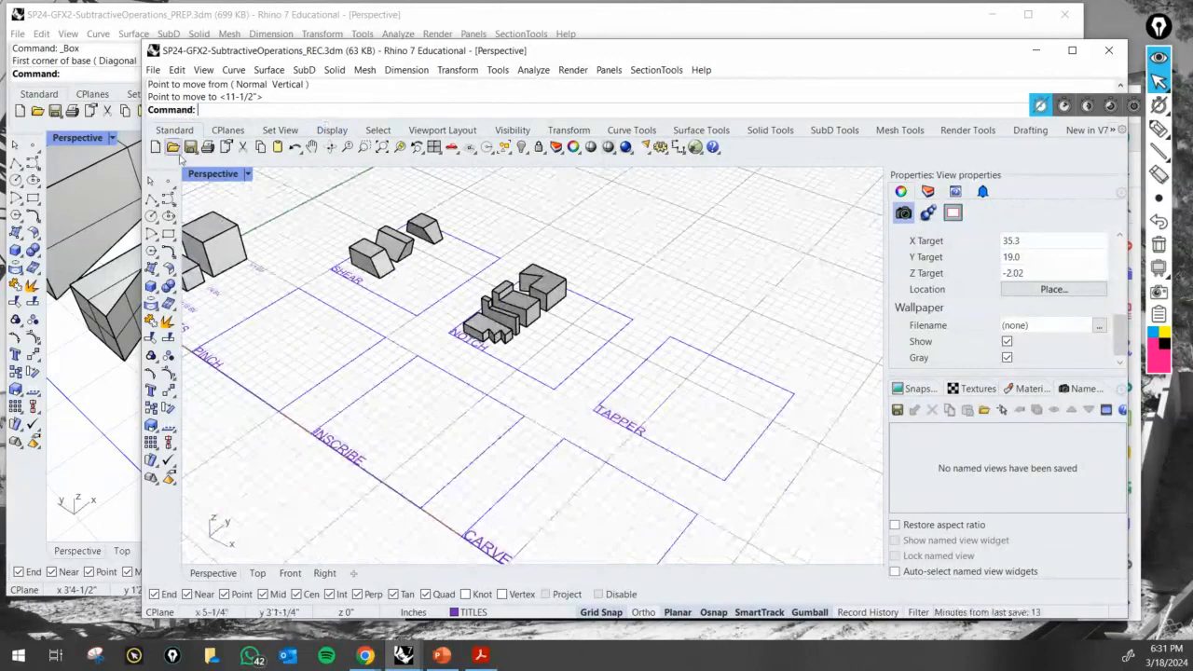
pyautogui.click(190, 146)
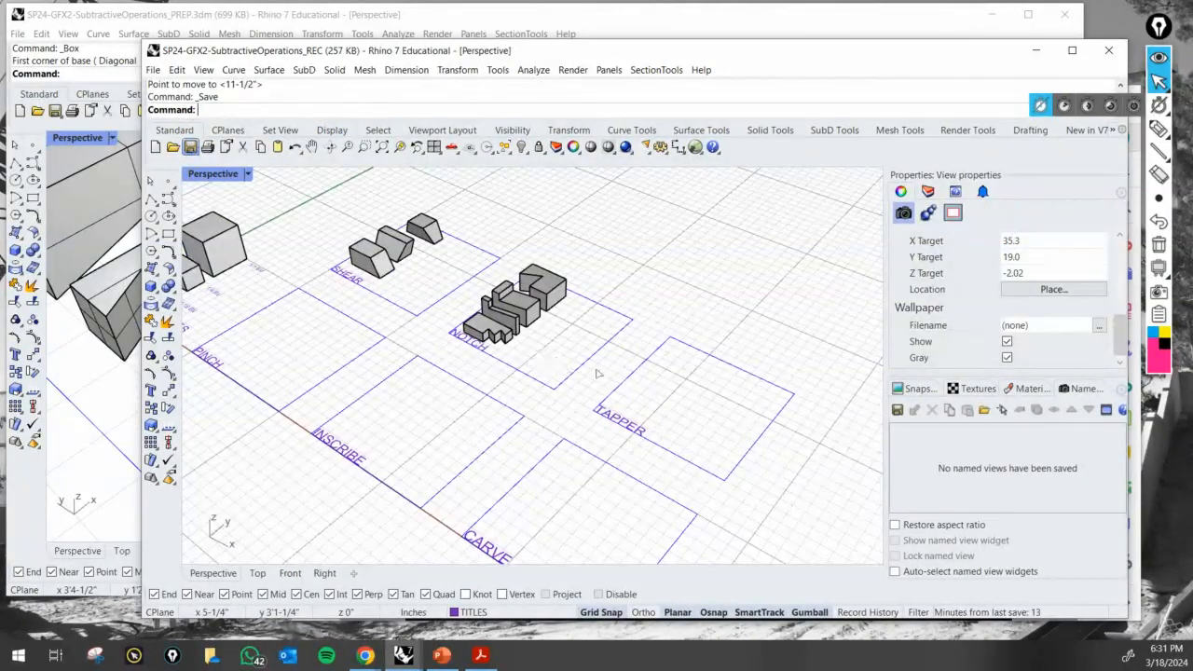
# Examine the empty TAPPER area, then switch to the SubtractiveOperations_PREP file and examine the example volumes in its TAPER area.
pyautogui.moveTo(599, 373); pyautogui.dragTo(494, 373, button='right')
pyautogui.scroll(2, 486, 320)
pyautogui.scroll(1, 486, 321)
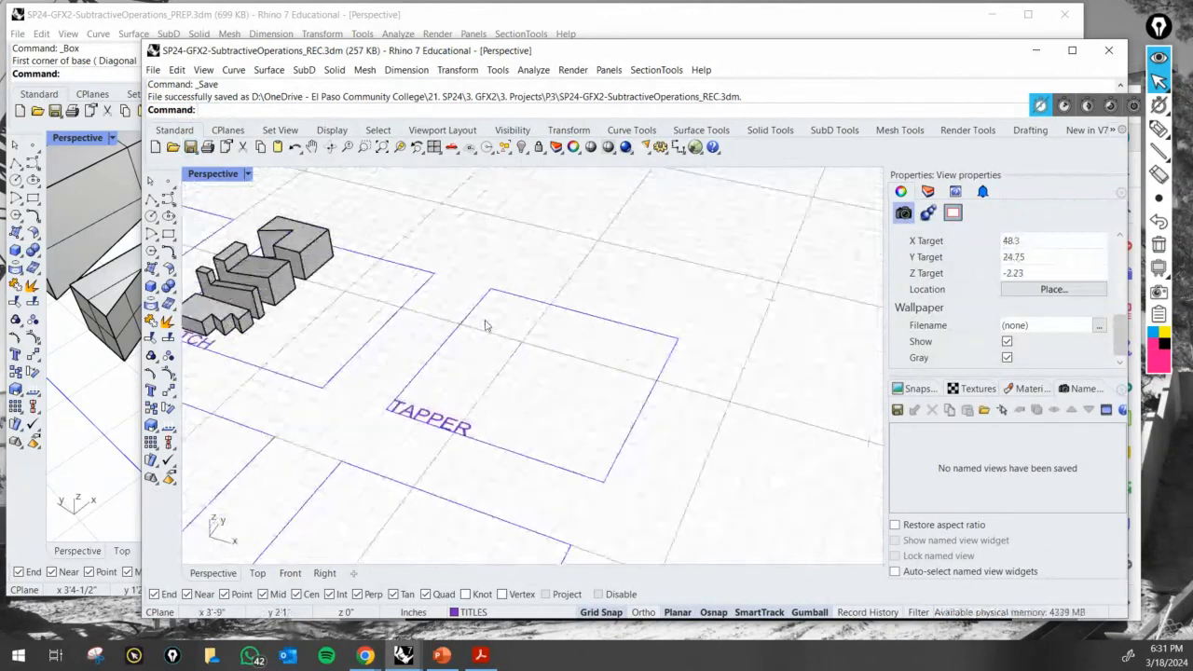
pyautogui.scroll(4, 494, 364)
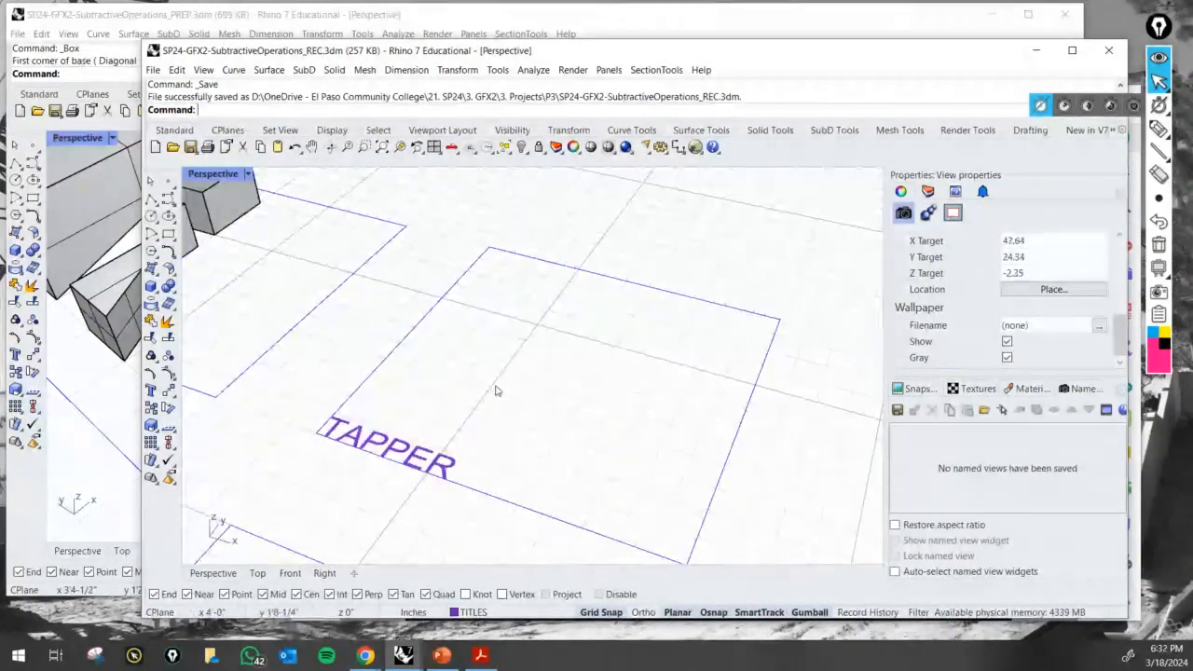
pyautogui.keyDown('shift'); pyautogui.moveTo(495, 389); pyautogui.dragTo(464, 337, button='right'); pyautogui.keyUp('shift')
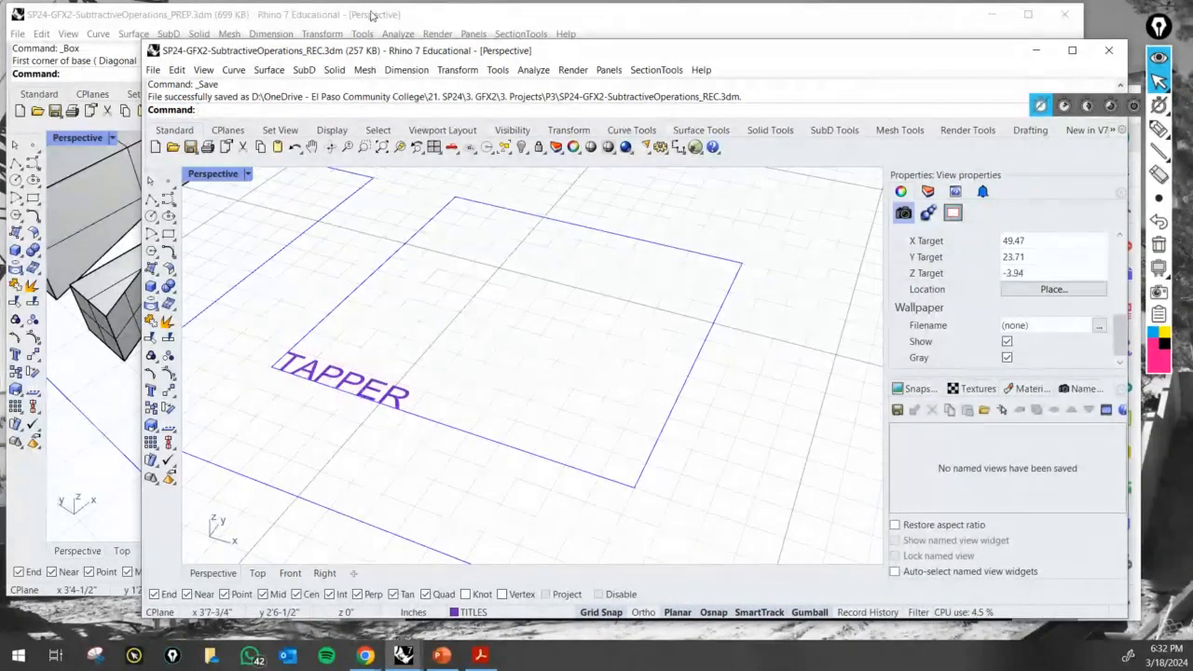
pyautogui.click(371, 16)
pyautogui.scroll(-3, 715, 353)
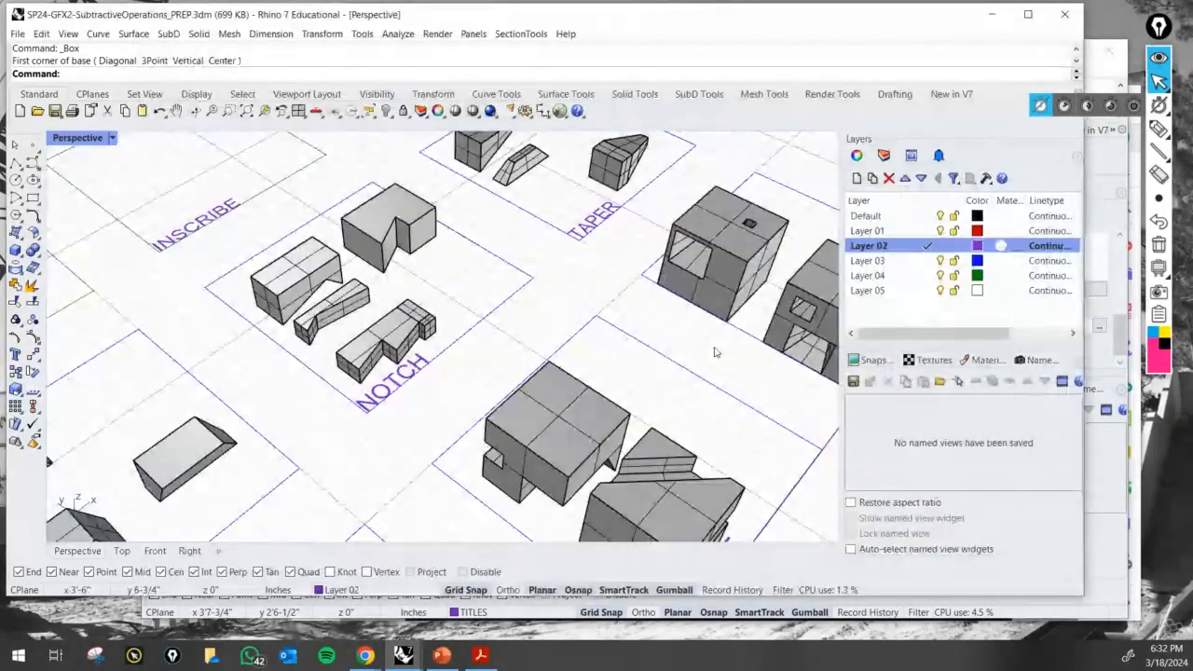
pyautogui.moveTo(715, 353); pyautogui.dragTo(617, 389, button='right')
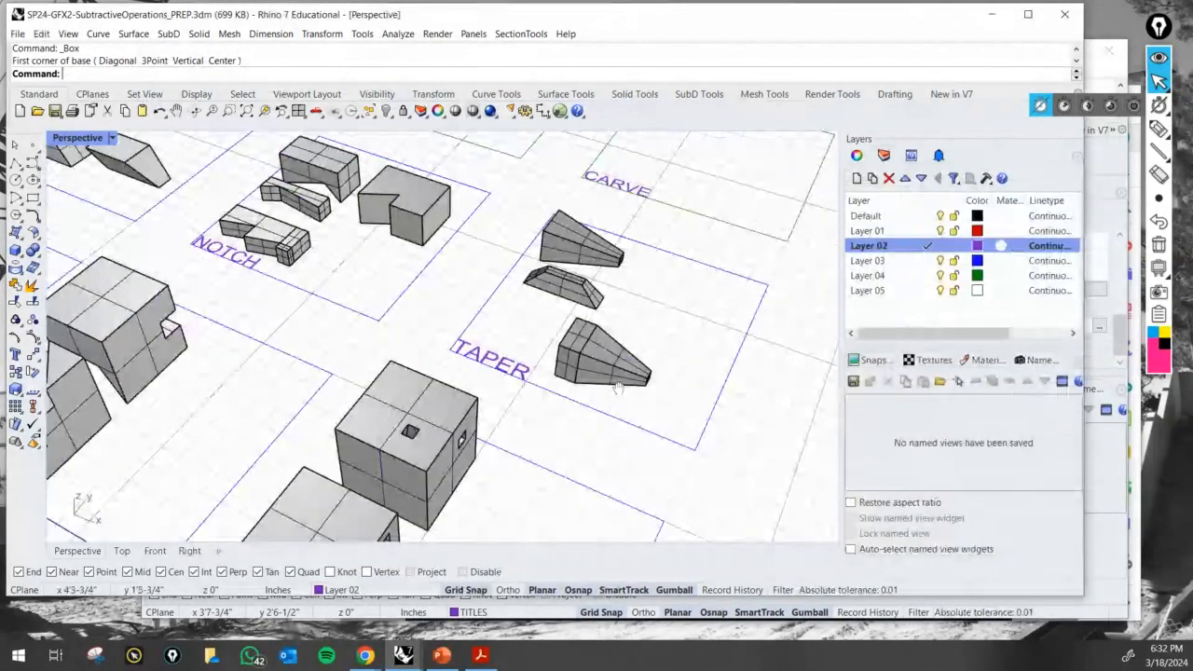
pyautogui.scroll(3, 617, 389)
pyautogui.moveTo(499, 393); pyautogui.dragTo(447, 347, button='right')
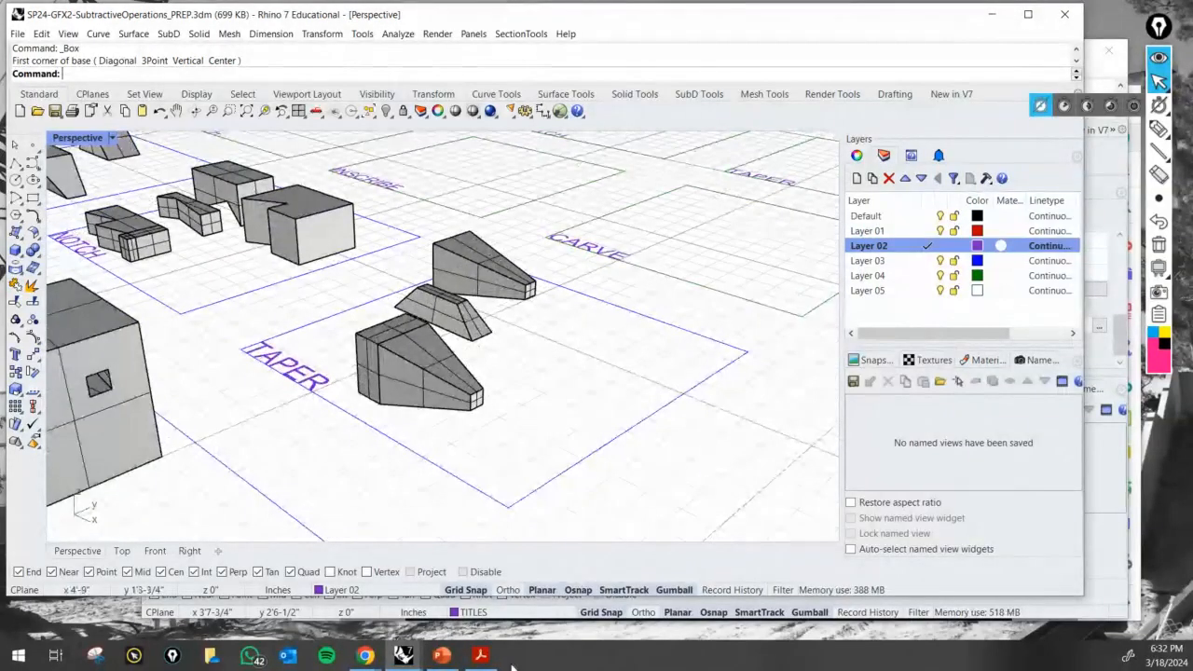
# Switch to the Operative Design PDF in Acrobat and find the Taper page with its base volumes, orientations and variations.
pyautogui.click(480, 655)
pyautogui.scroll(2, 666, 348)
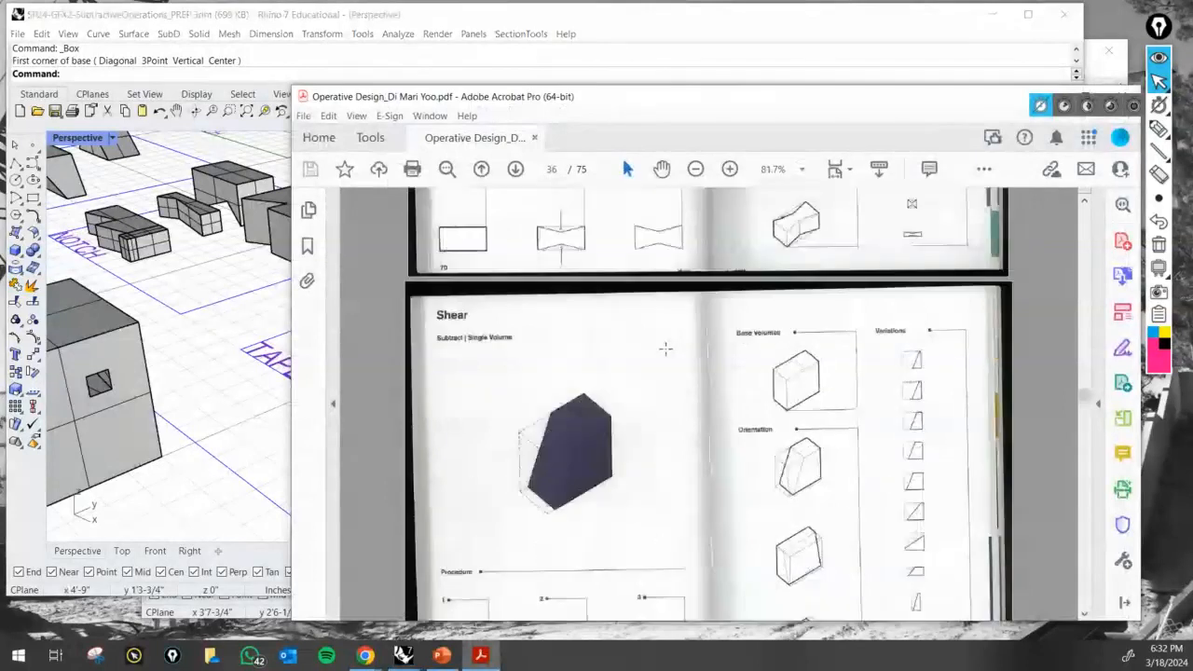
pyautogui.scroll(15, 666, 349)
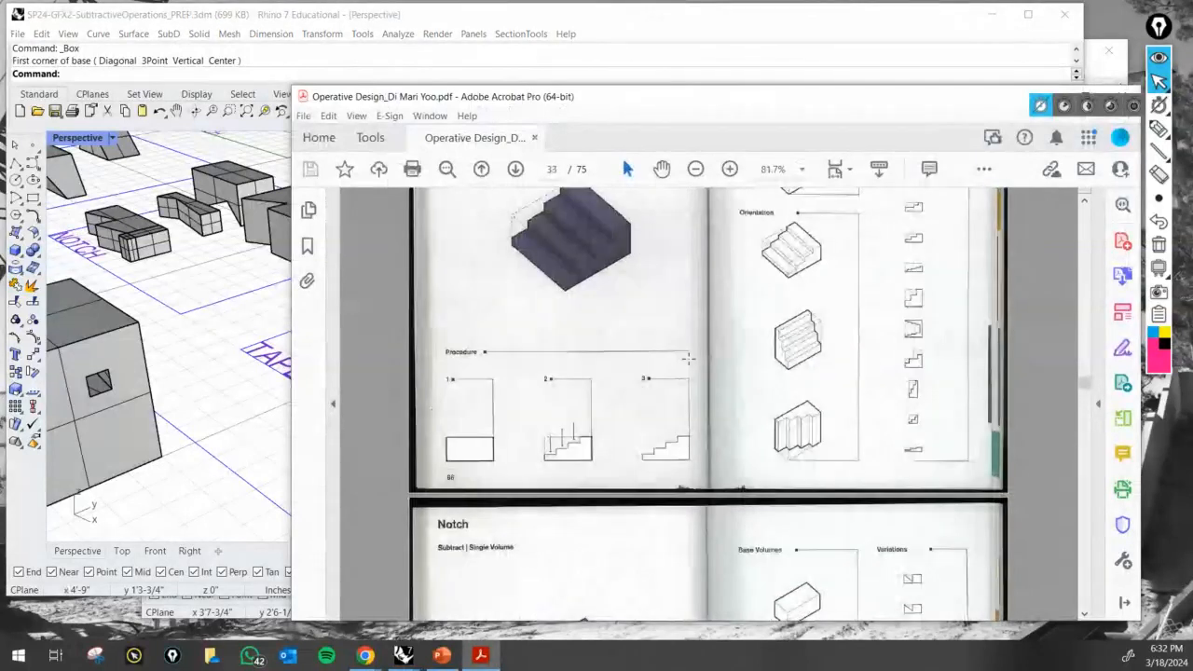
pyautogui.scroll(-10, 688, 358)
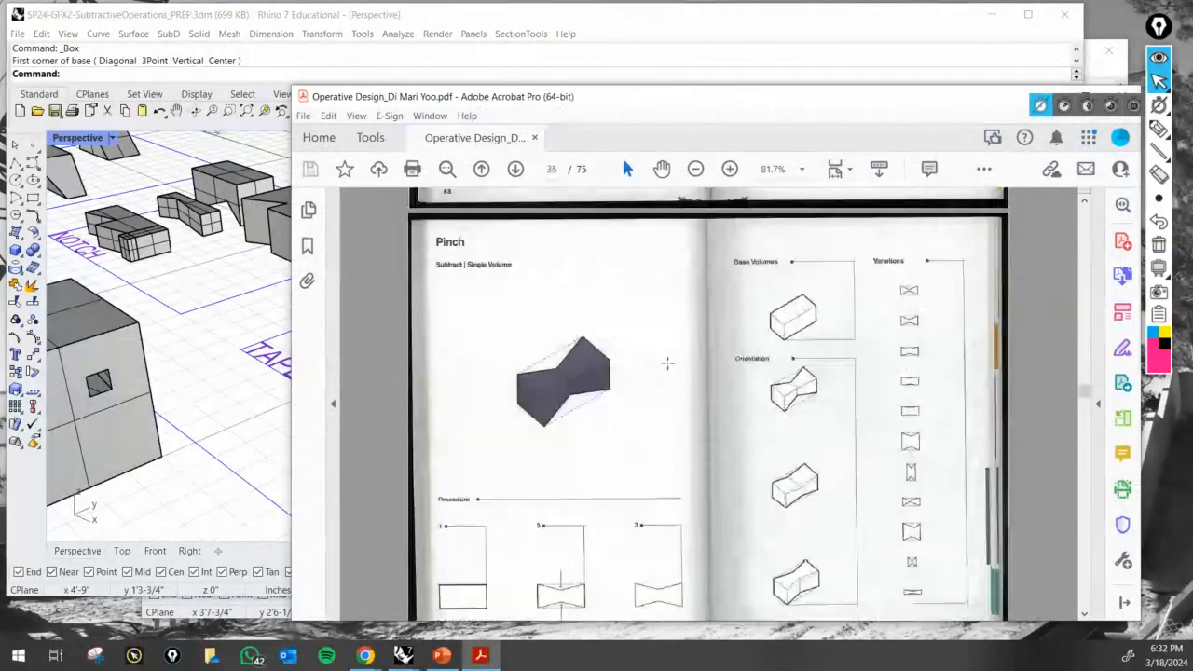
pyautogui.scroll(-8, 668, 364)
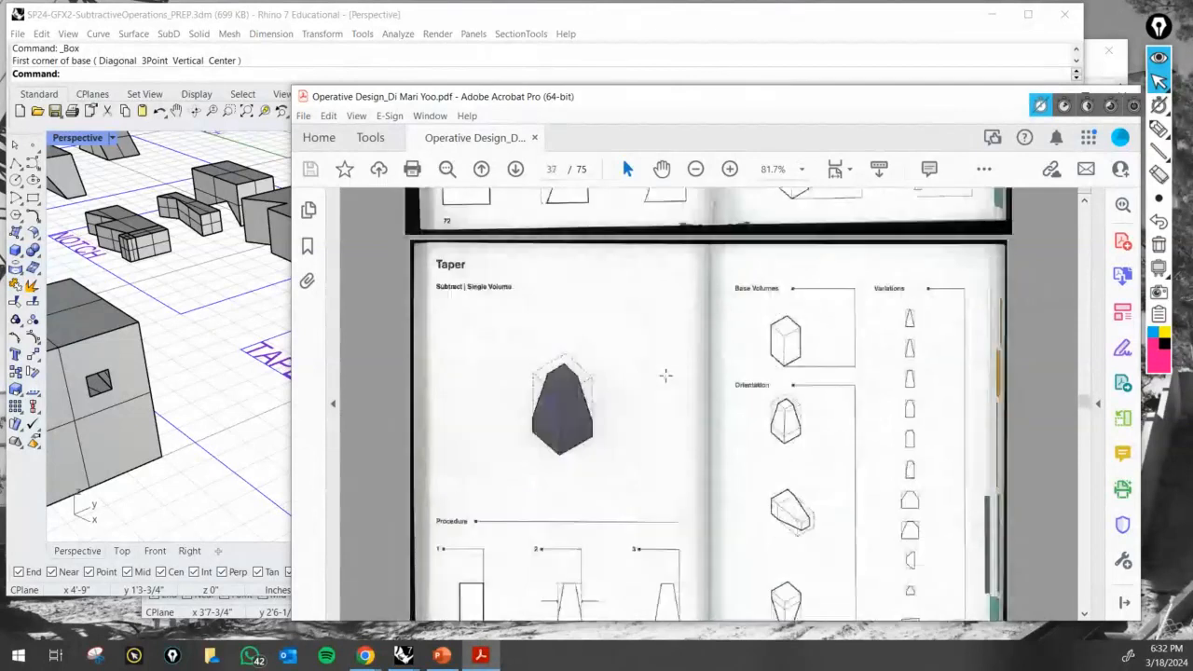
pyautogui.scroll(-2, 666, 375)
# Mark up the Base Volumes label and the taper drawings with the on-screen pen, and clear the marks.
pyautogui.click(1159, 128)
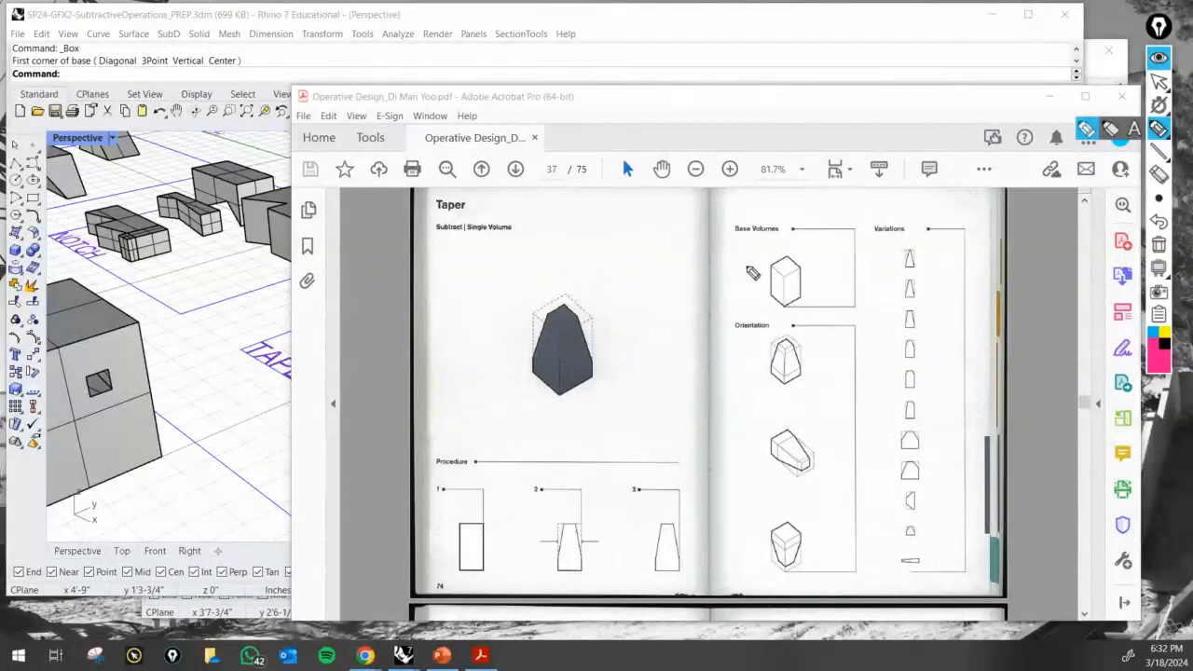
pyautogui.moveTo(706, 216)
pyautogui.mouseDown()
pyautogui.moveTo(769, 205)
pyautogui.moveTo(804, 270)
pyautogui.mouseUp()
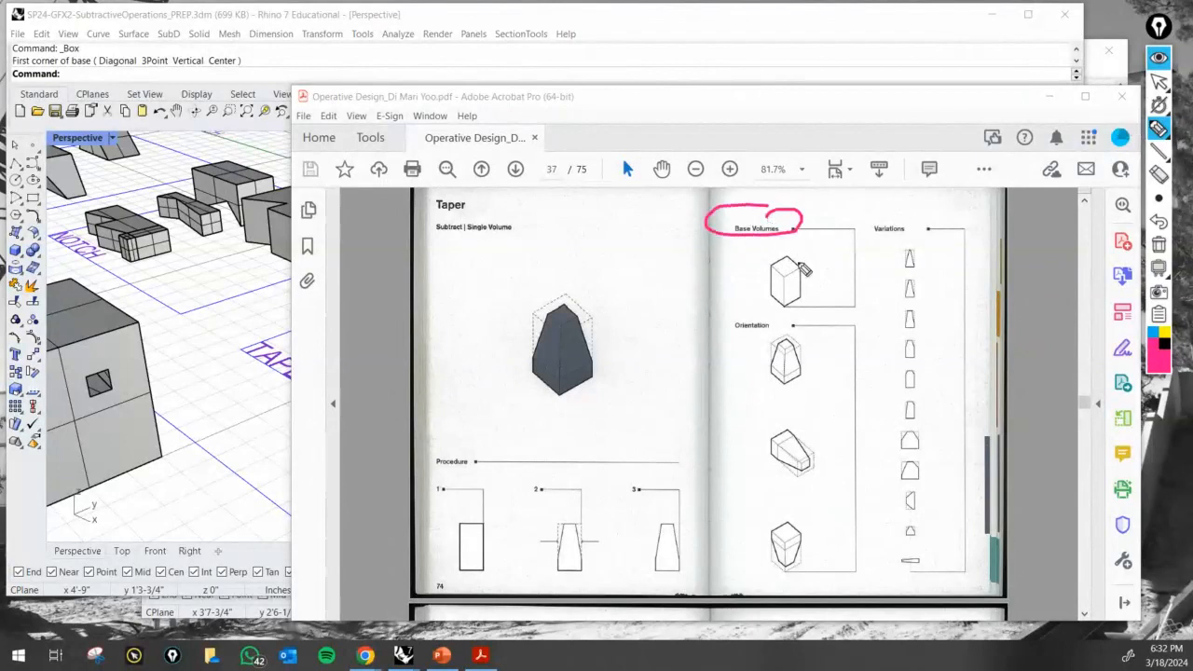
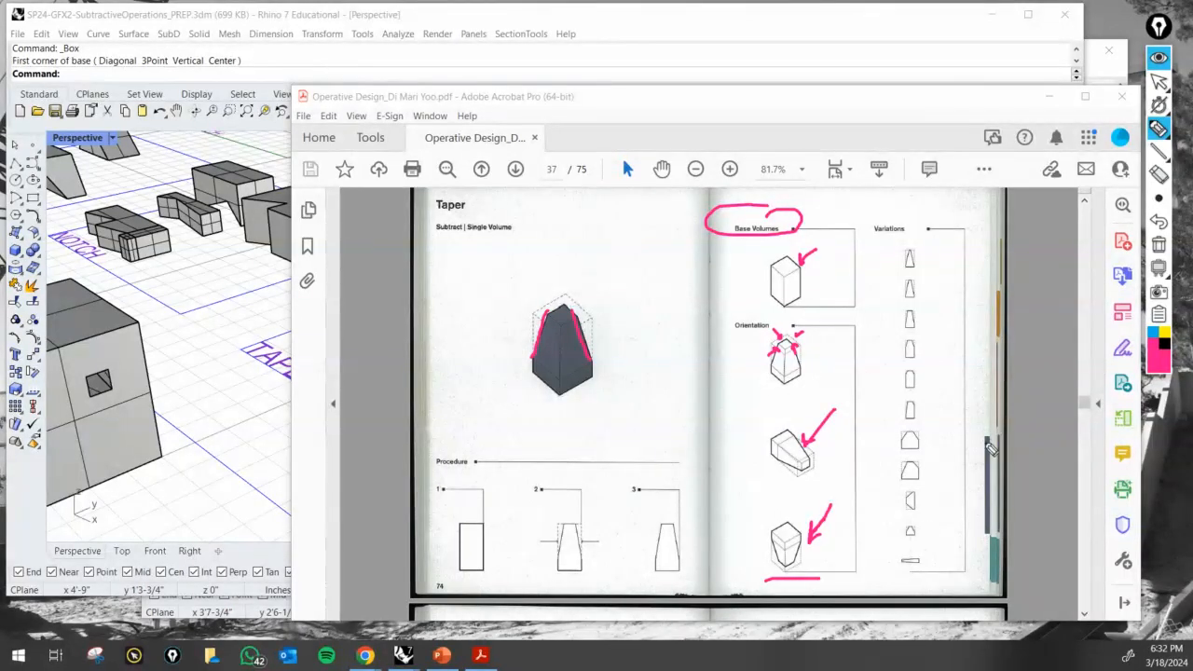
pyautogui.click(1158, 244)
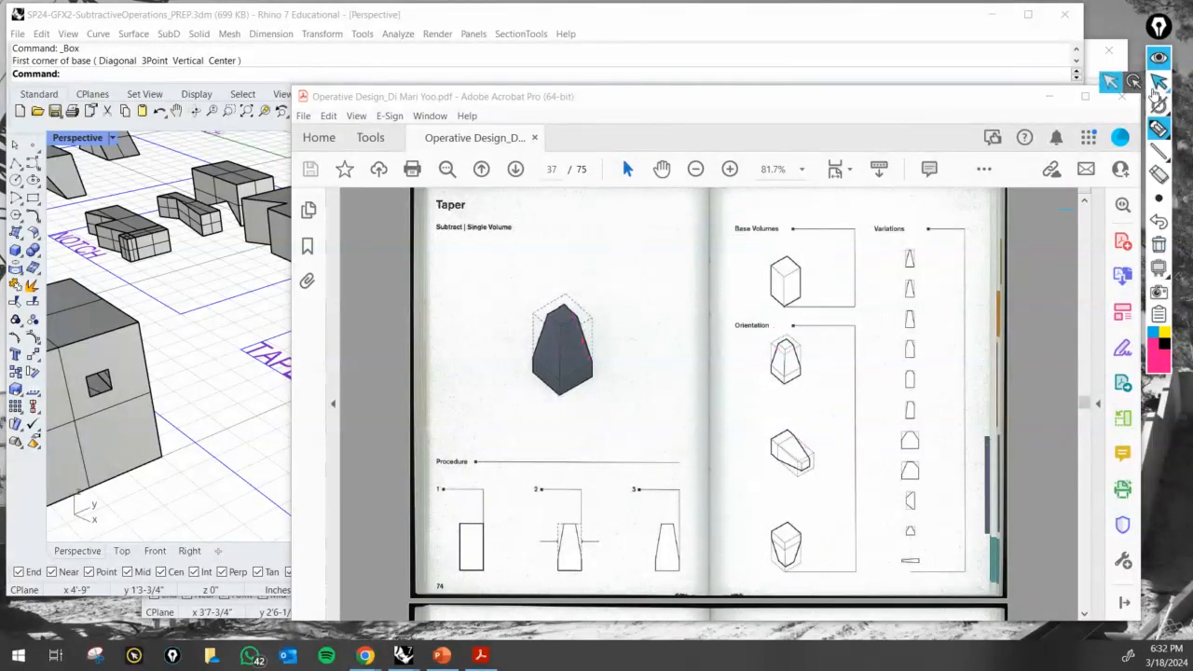
pyautogui.click(1159, 81)
# Switch back to the PREP file in Rhino and compare its TAPER volumes with the PDF's Taper page.
pyautogui.click(710, 35)
pyautogui.scroll(2, 483, 382)
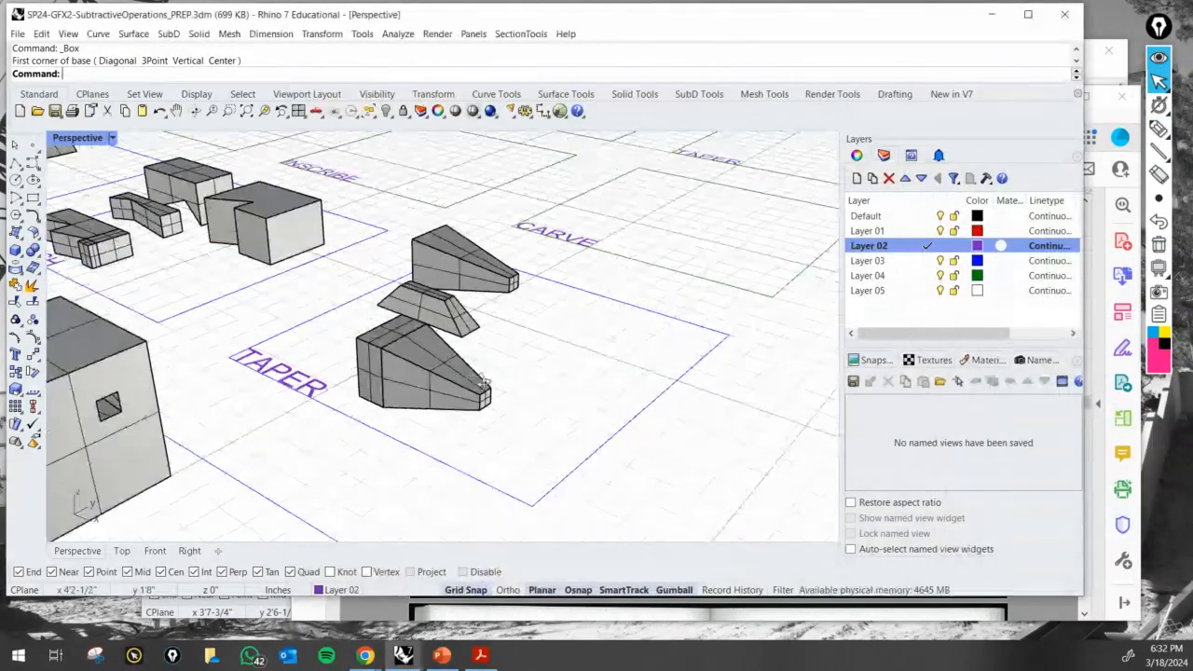
pyautogui.moveTo(483, 383); pyautogui.dragTo(446, 384, button='right')
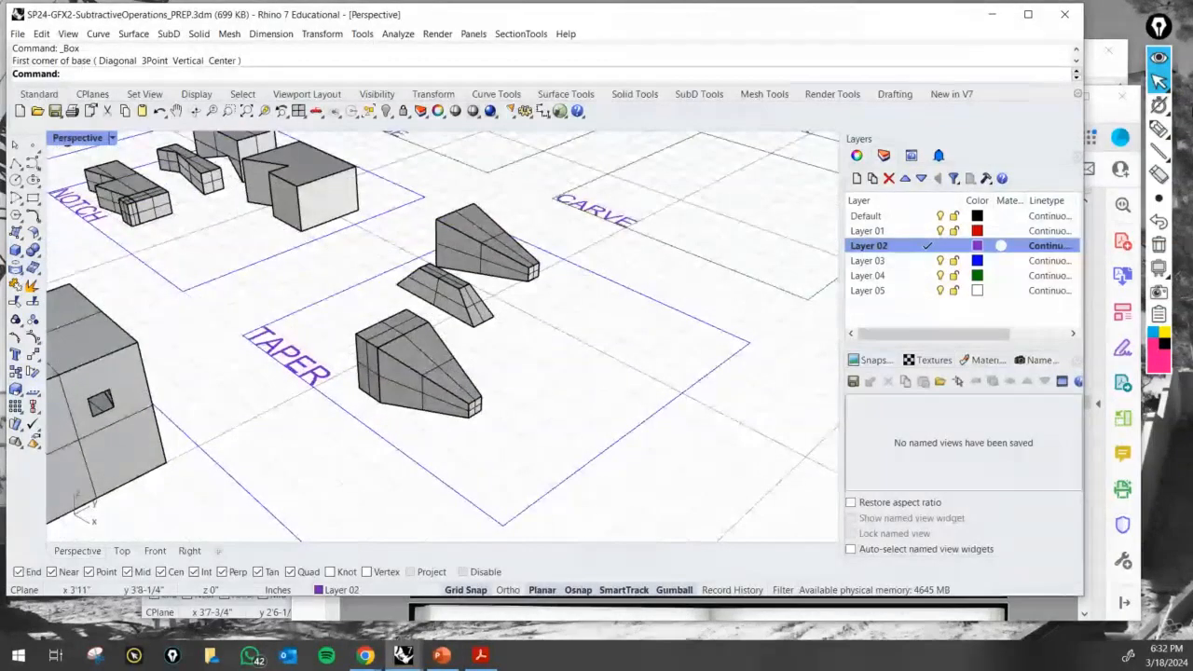
pyautogui.click(1107, 80)
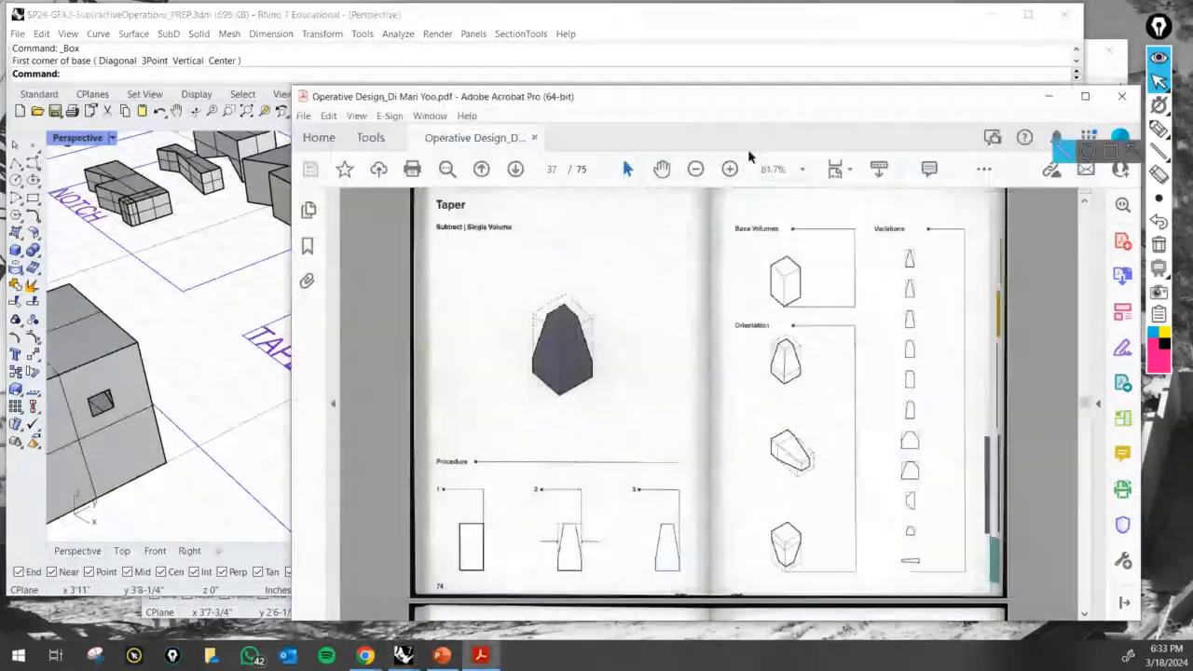
pyautogui.click(1106, 80)
pyautogui.scroll(-5, 649, 375)
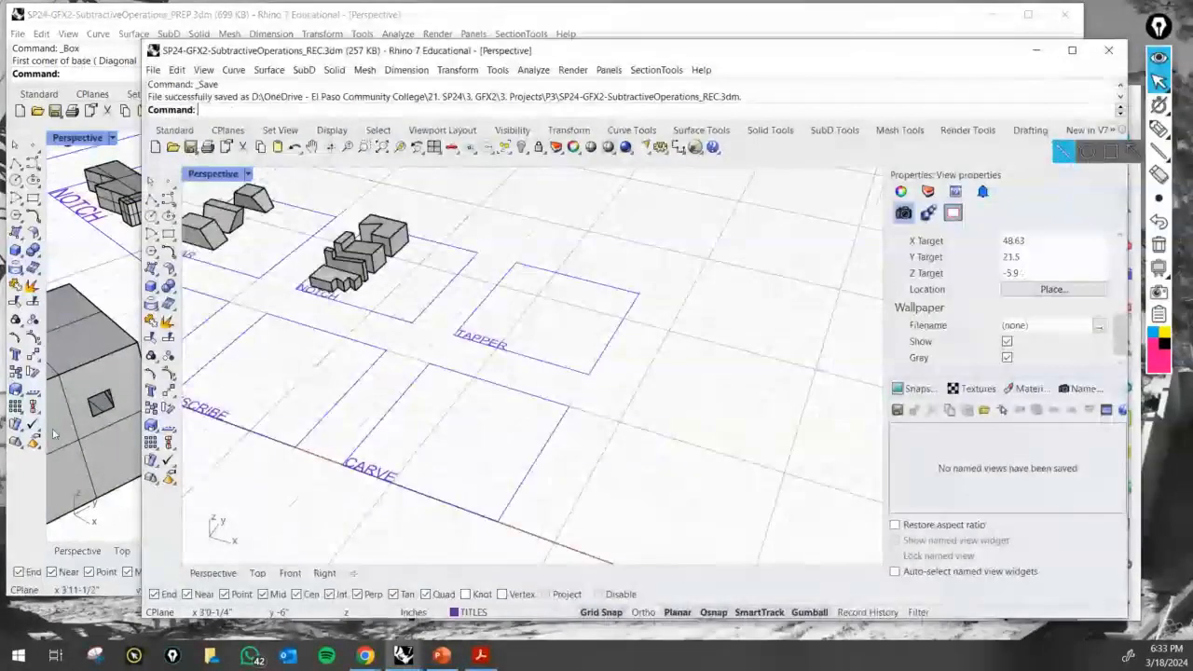
pyautogui.click(236, 14)
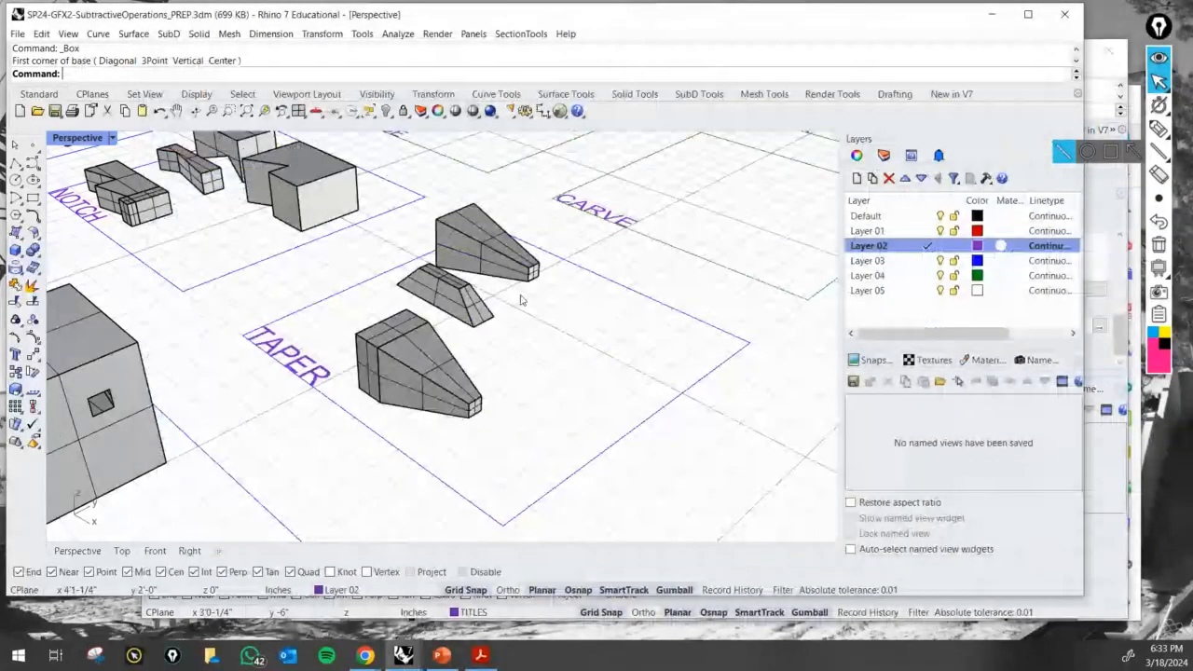
# In the SubtractiveOperations_REC file, copy the 1/4 and 1/16 base volumes together into the TAPPER area, using Grid Snap.
pyautogui.click(1109, 463)
pyautogui.scroll(-2, 589, 388)
pyautogui.keyDown('shift'); pyautogui.moveTo(475, 386); pyautogui.dragTo(560, 371, button='right'); pyautogui.keyUp('shift')
pyautogui.write('Copy')
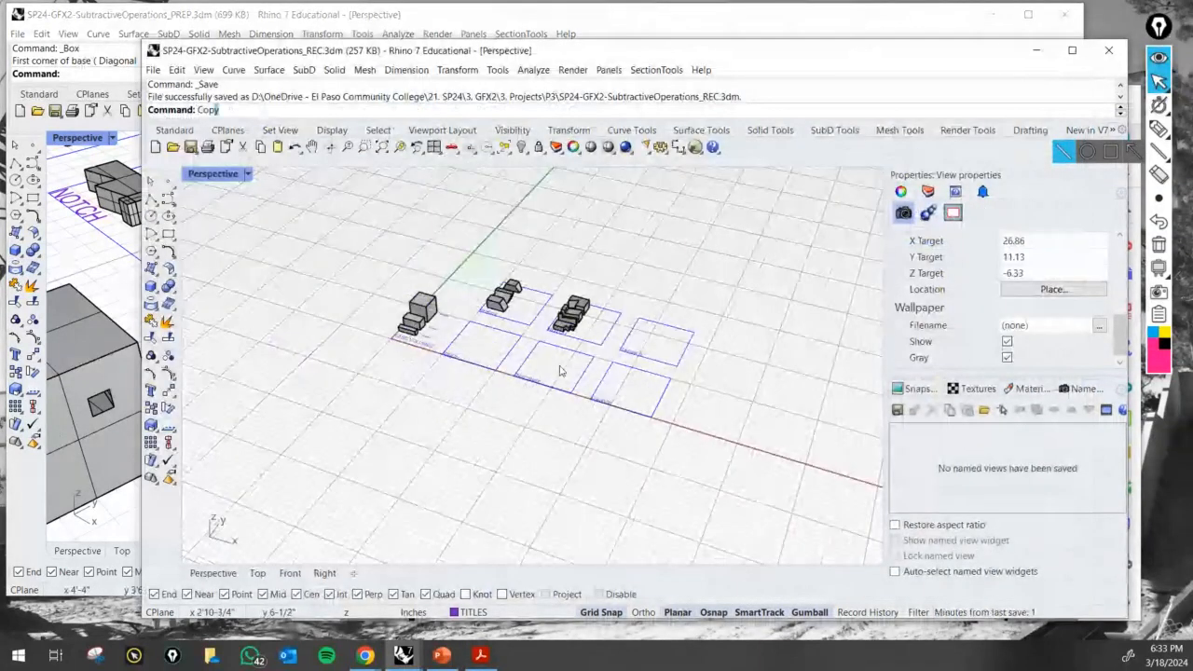
pyautogui.press('Return')
pyautogui.scroll(3, 480, 345)
pyautogui.scroll(3, 429, 340)
pyautogui.click(340, 303)
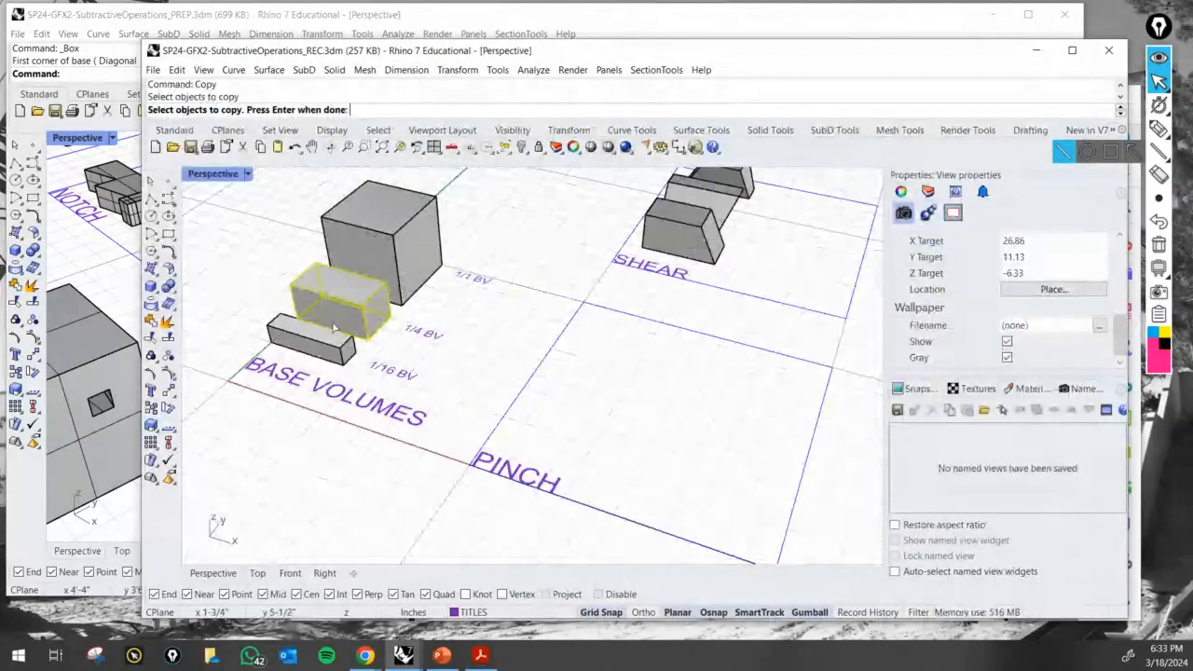
pyautogui.click(311, 341)
pyautogui.press('Return')
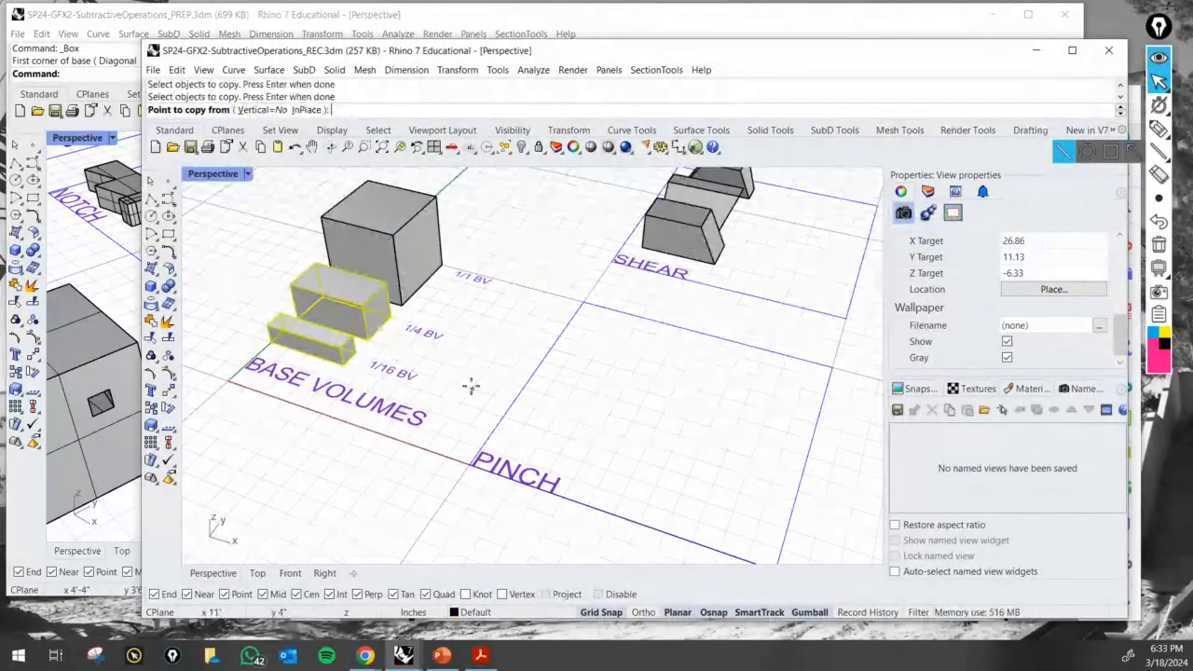
pyautogui.click(399, 331)
pyautogui.scroll(-5, 559, 317)
pyautogui.scroll(5, 587, 311)
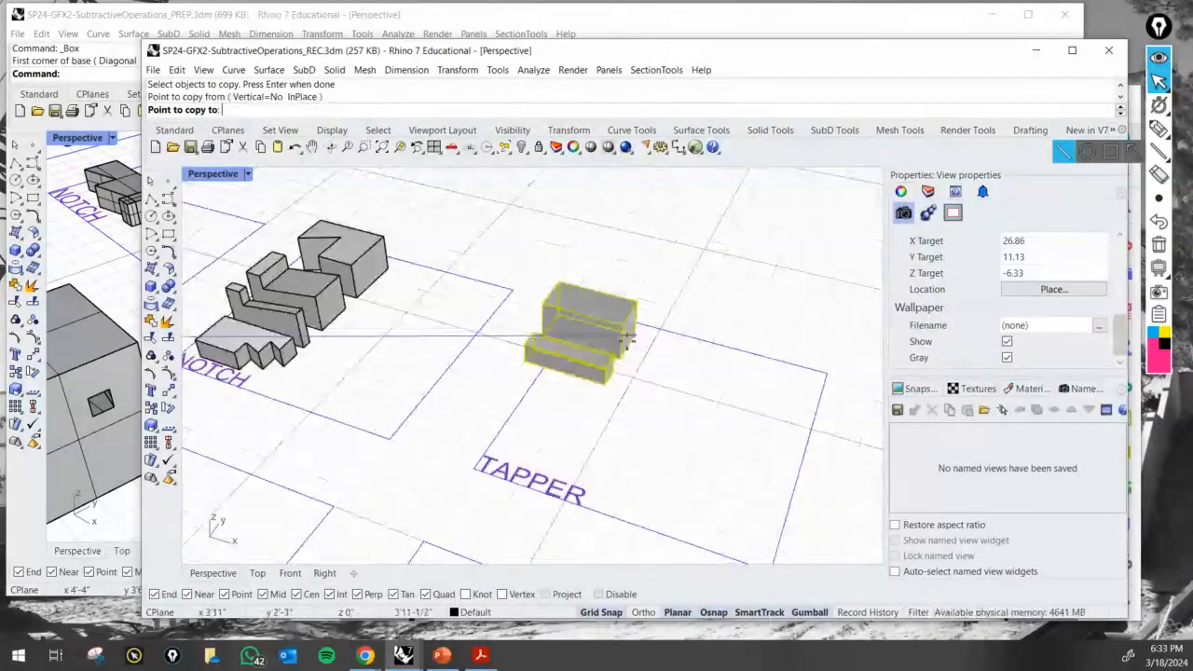
pyautogui.click(656, 414)
pyautogui.press('Return')
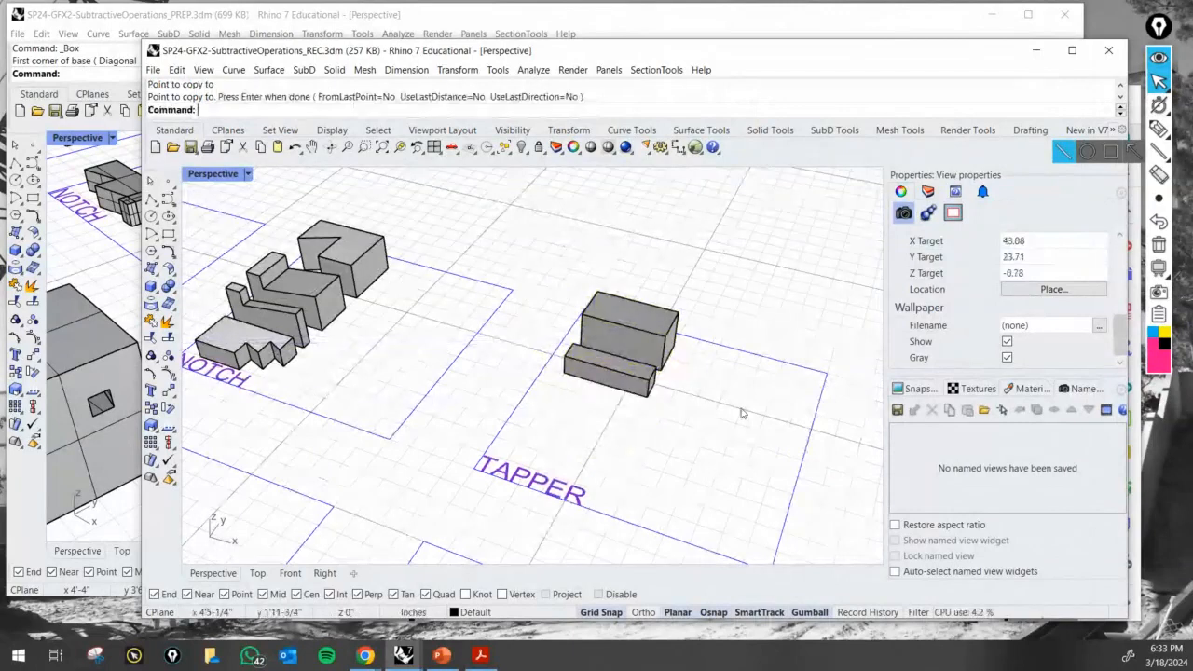
# Check the copied base volumes in the TAPPER area against the PREP file's tapered examples, and return to the REC file.
pyautogui.keyDown('shift'); pyautogui.moveTo(740, 413); pyautogui.dragTo(669, 433, button='right'); pyautogui.keyUp('shift')
pyautogui.click(649, 28)
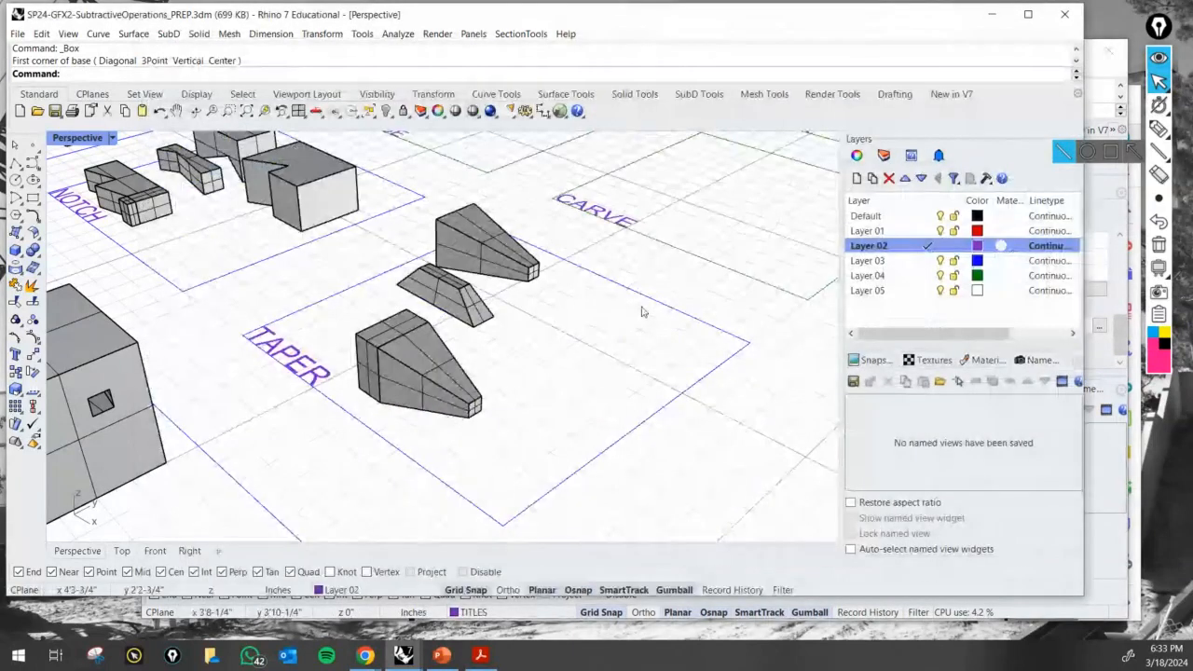
pyautogui.click(1098, 100)
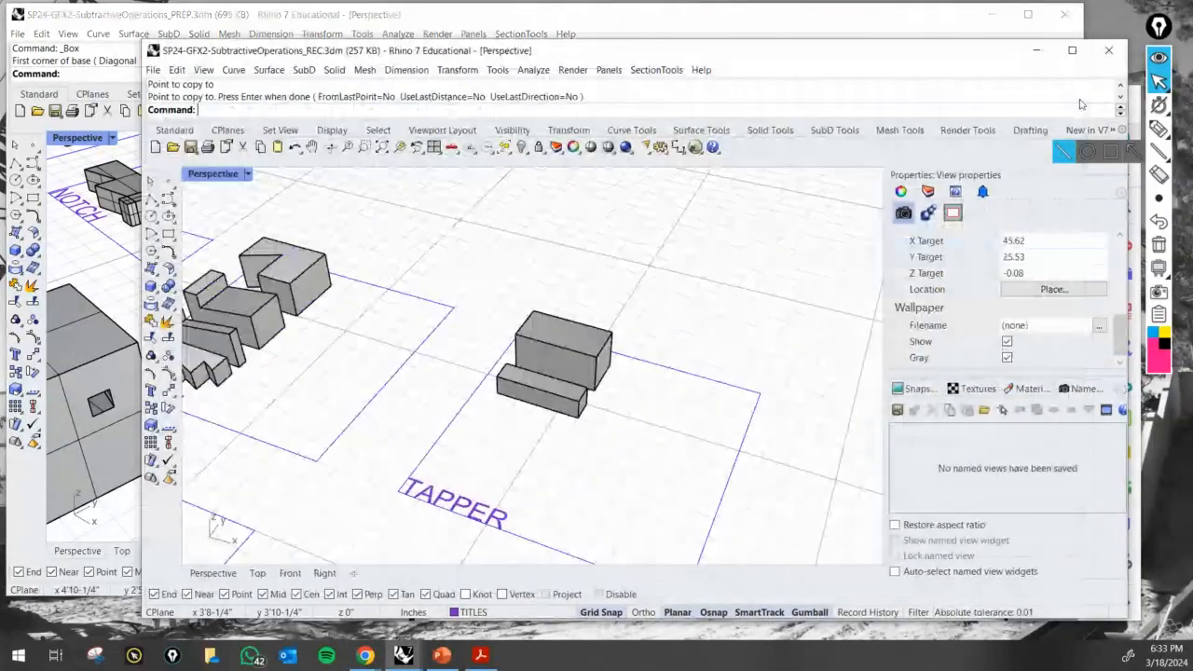
# Copy the larger box in the TAPPER area to the opposite side of the small bar.
pyautogui.rightClick(615, 395)
pyautogui.click(581, 361)
pyautogui.moveTo(601, 394); pyautogui.dragTo(559, 406, button='right')
pyautogui.rightClick(606, 388)
pyautogui.click(606, 388)
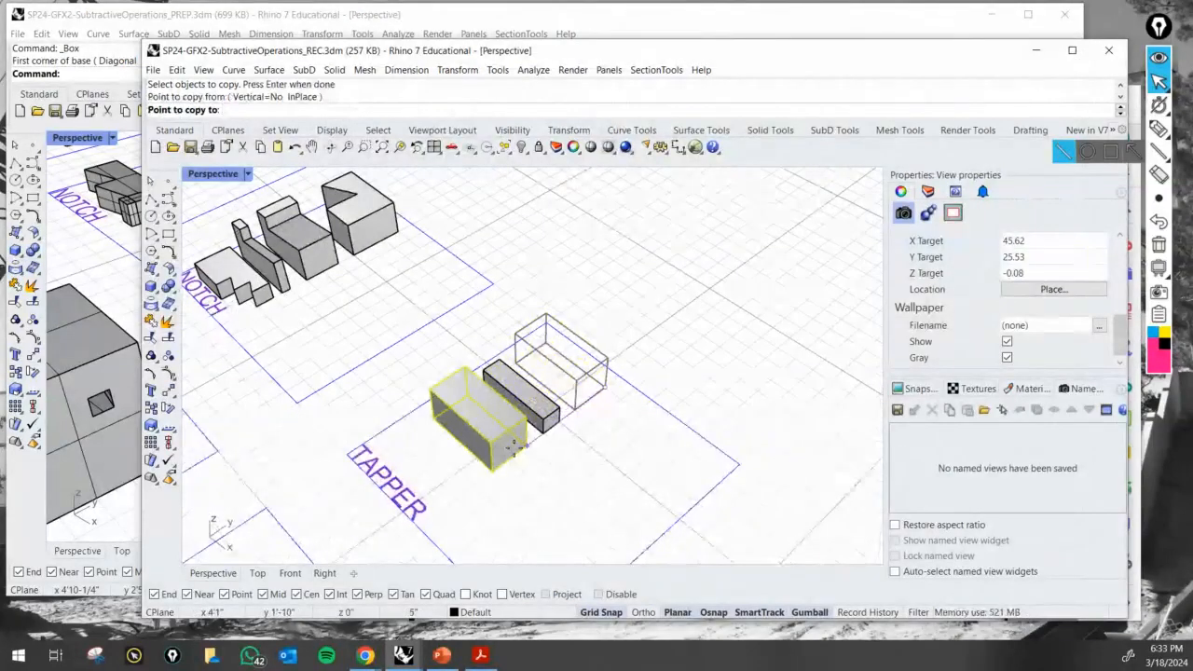
pyautogui.click(504, 458)
pyautogui.moveTo(492, 496); pyautogui.dragTo(566, 405, button='right')
pyautogui.rightClick(565, 406)
# Rotate the copied box 90 degrees with the gumball so that it stands upright.
pyautogui.scroll(6, 571, 412)
pyautogui.click(572, 432)
pyautogui.moveTo(463, 460); pyautogui.dragTo(556, 391, button='right')
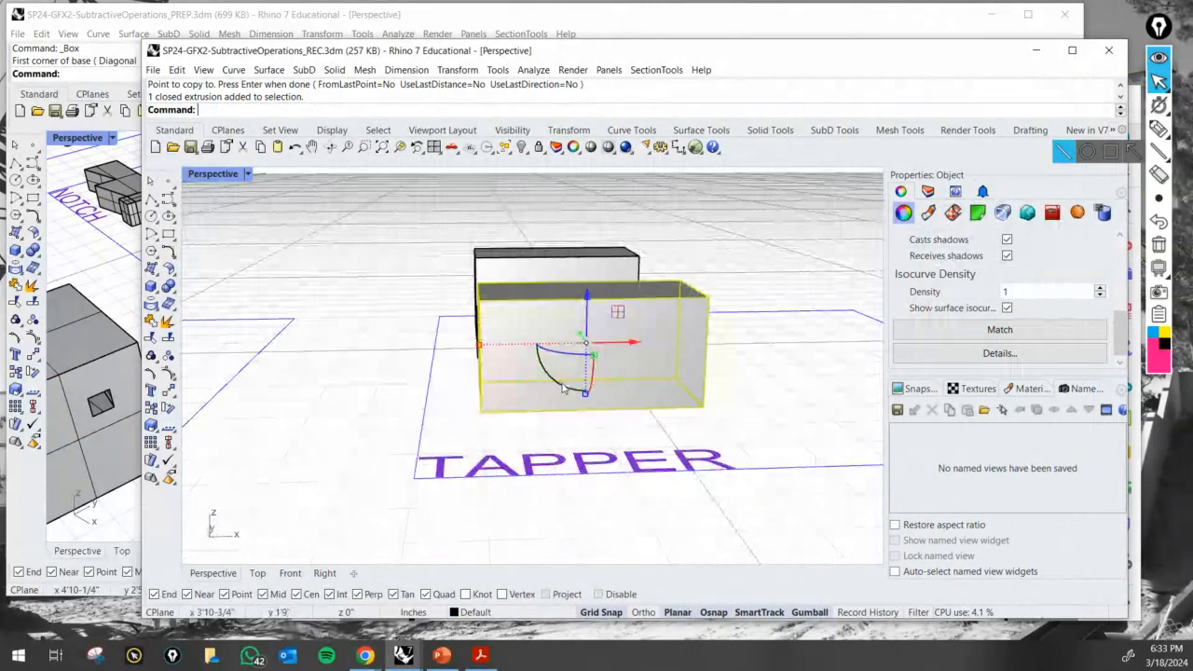
pyautogui.click(556, 390)
pyautogui.write('90')
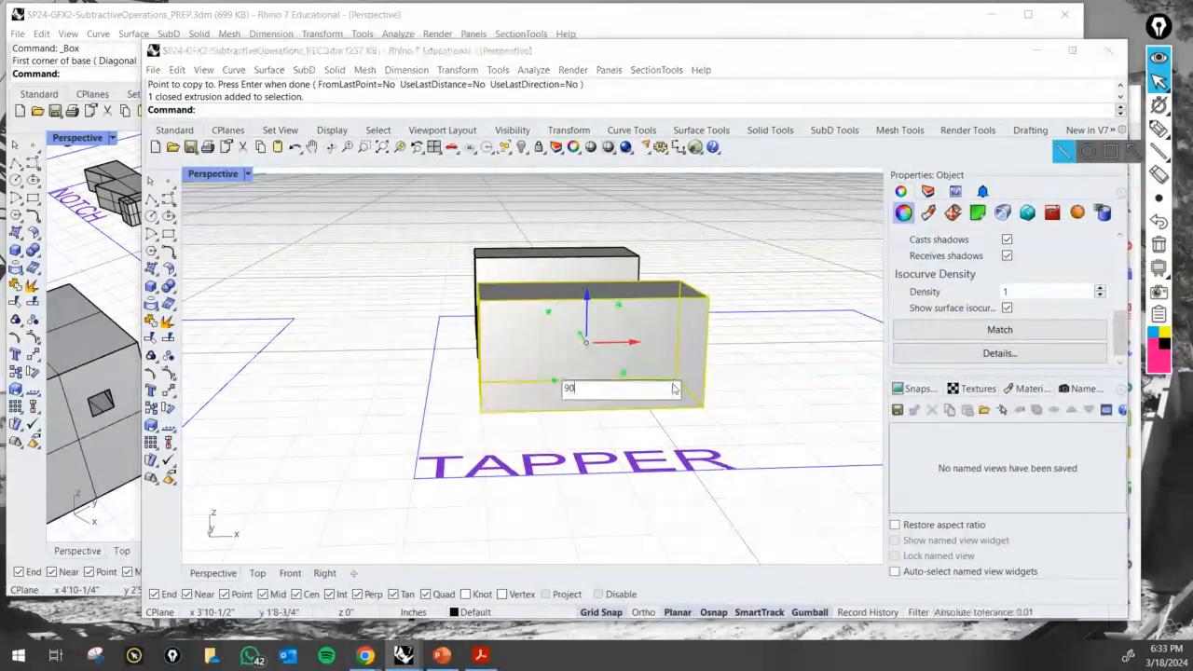
pyautogui.press('Return')
# Move the upright box by 1 inch and another 3 inches so its lower front corner meets the small bar's corner.
pyautogui.press('Return')
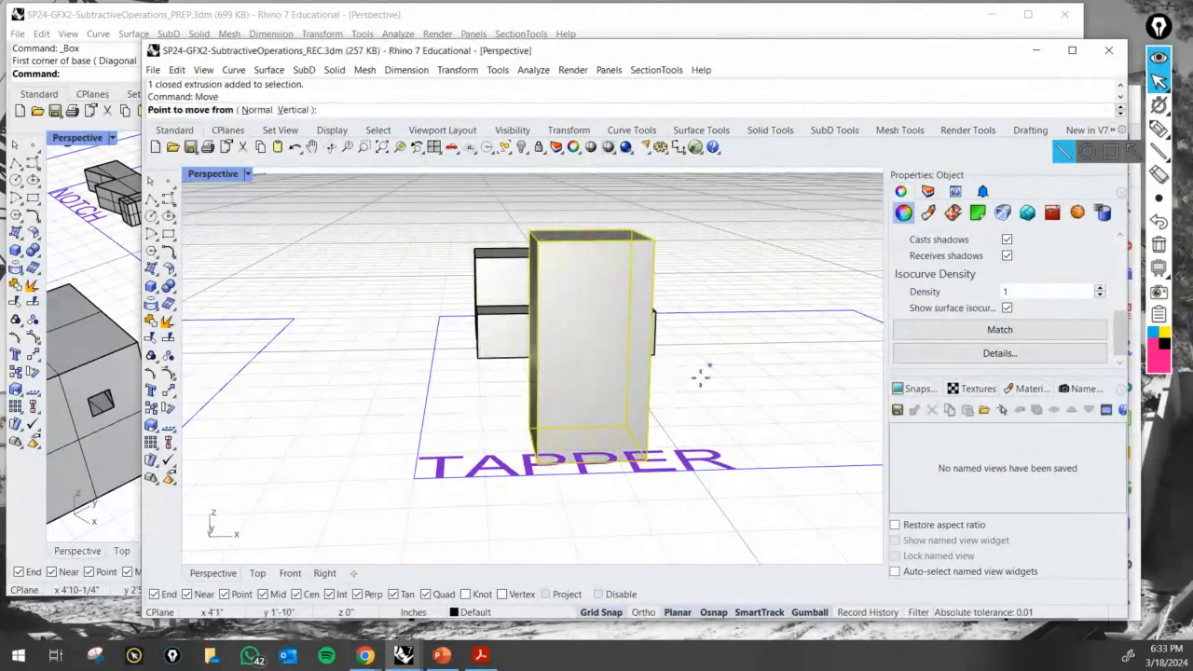
pyautogui.moveTo(703, 379); pyautogui.dragTo(582, 479, button='right')
pyautogui.click(388, 471)
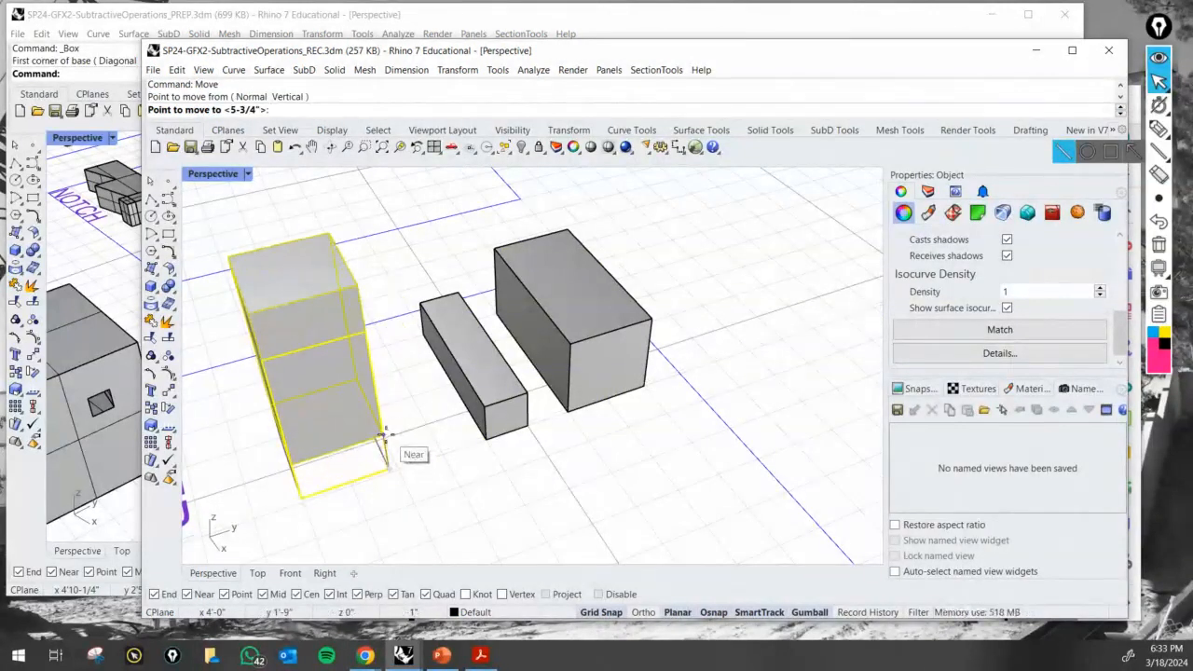
pyautogui.click(388, 455)
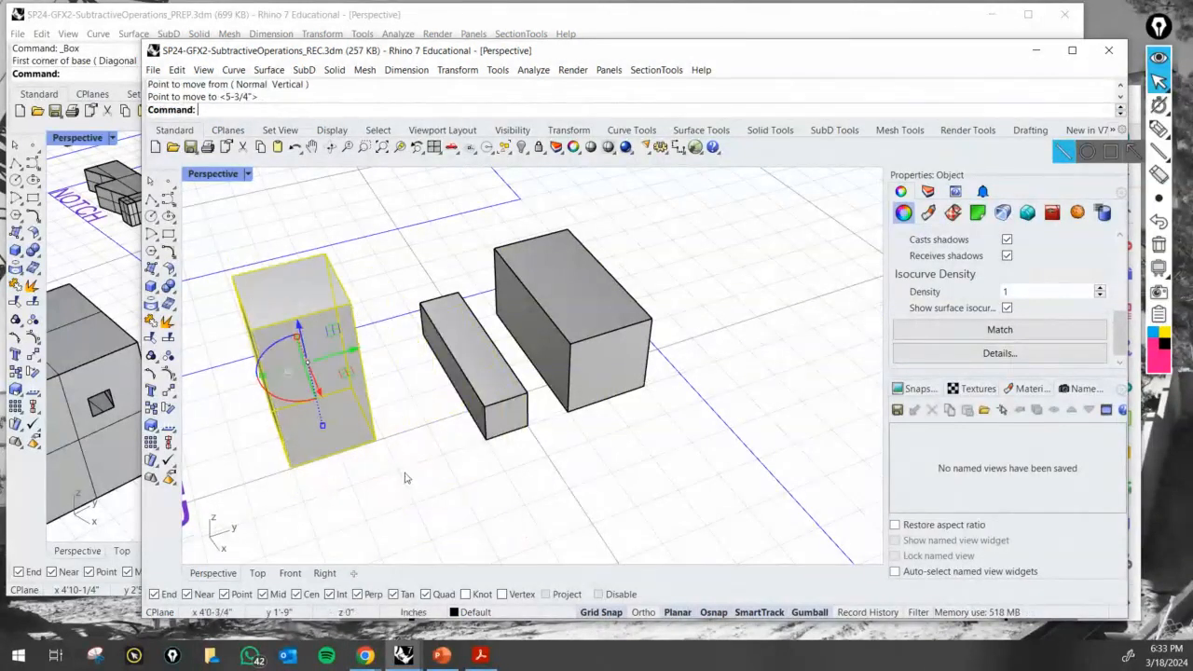
pyautogui.moveTo(404, 480); pyautogui.dragTo(329, 389, button='right')
pyautogui.scroll(4, 328, 390)
pyautogui.rightClick(399, 386)
pyautogui.click(400, 382)
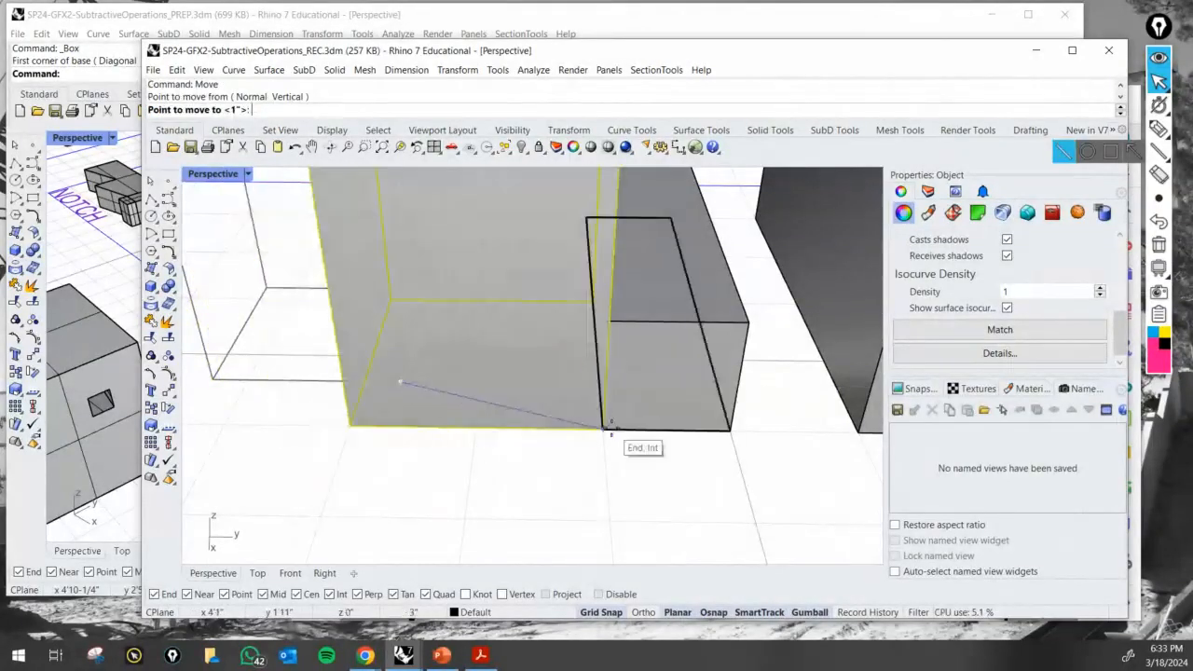
pyautogui.click(596, 445)
# Move the upright box 1 inch away from the small bar, toward the TAPPER label.
pyautogui.scroll(8, 585, 420)
pyautogui.rightClick(632, 450)
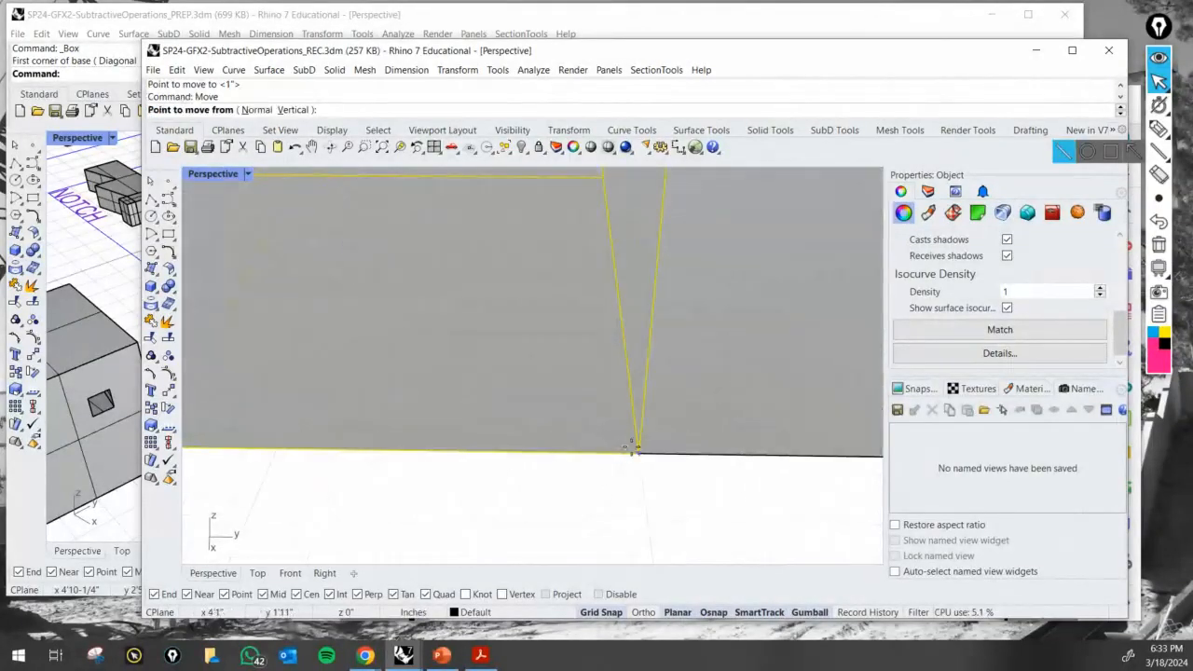
pyautogui.click(636, 451)
pyautogui.scroll(-8, 634, 447)
pyautogui.click(506, 447)
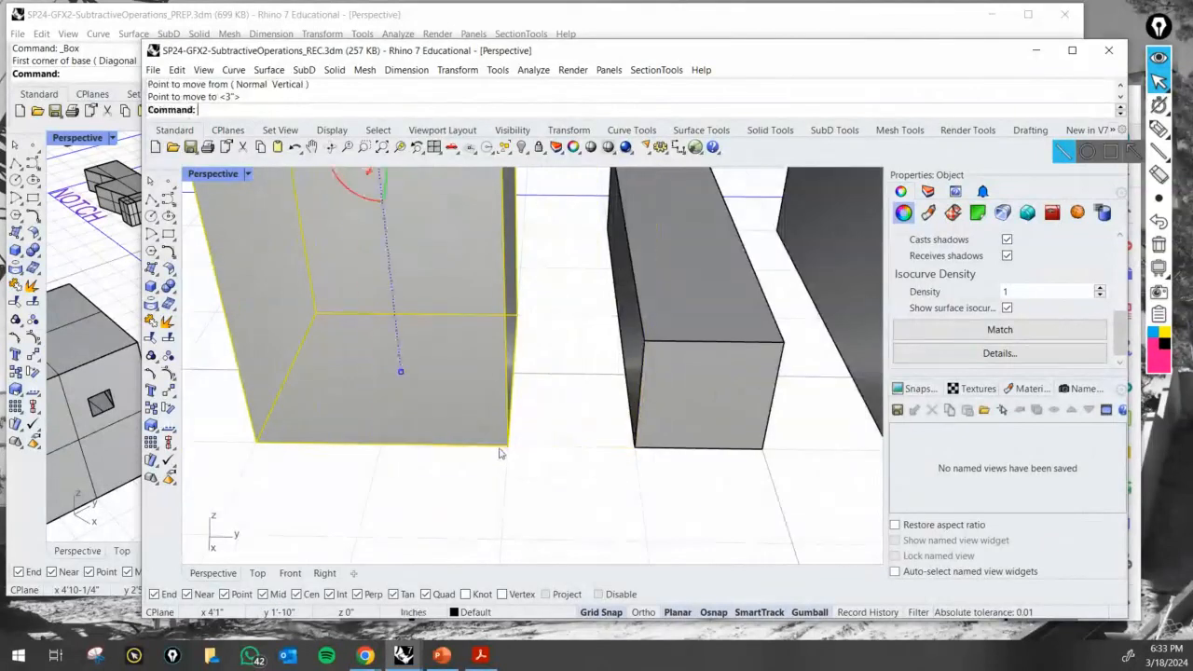
# Move the upright box about 2-1/4 inches diagonally backward and toward the TAPPER label.
pyautogui.scroll(-8, 508, 452)
pyautogui.moveTo(546, 455); pyautogui.dragTo(495, 490, button='right')
pyautogui.click(504, 471)
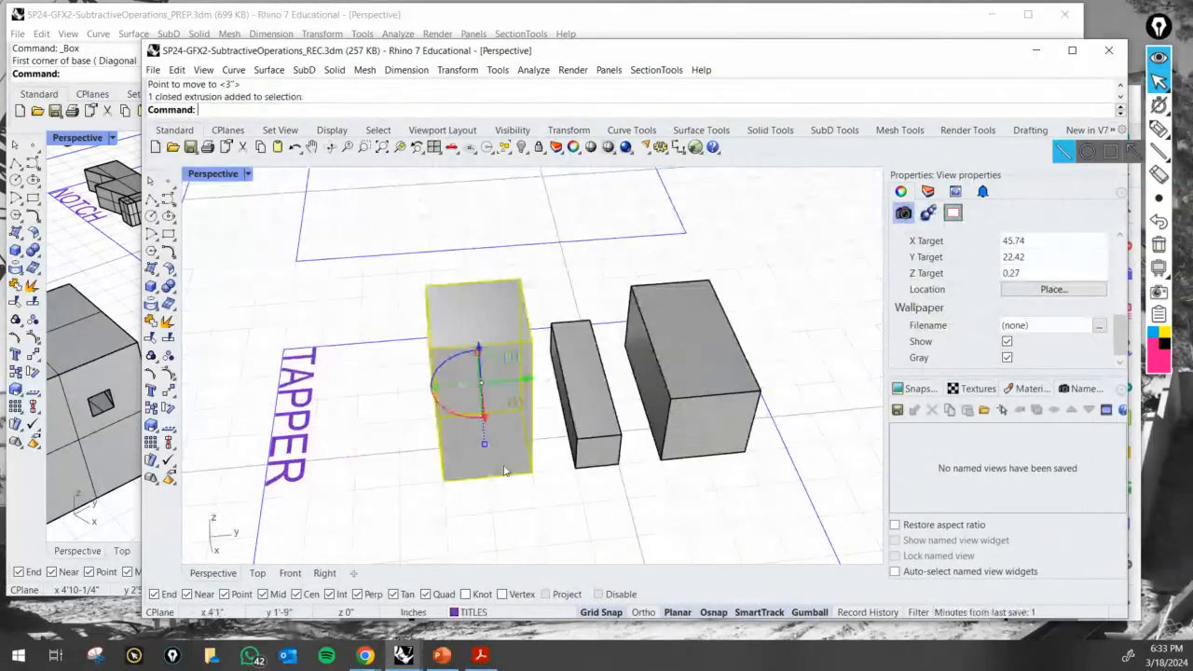
pyautogui.rightClick(524, 471)
pyautogui.click(531, 473)
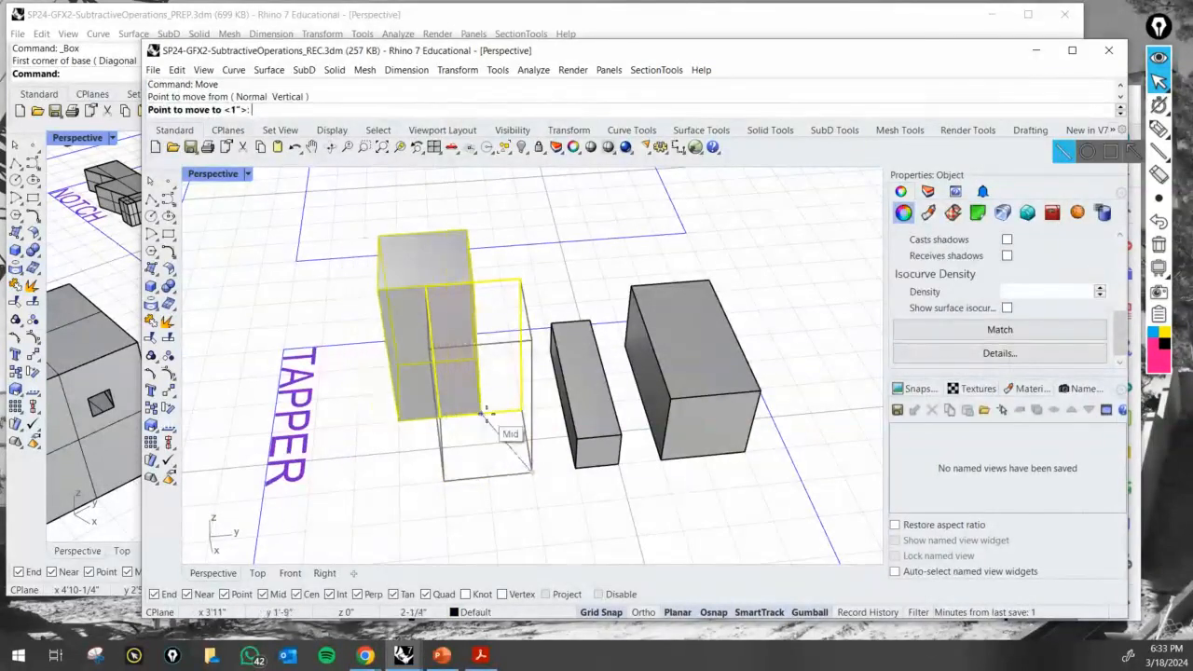
pyautogui.click(486, 413)
pyautogui.press('Escape')
# Shift the upright box a further 1 inch toward the TAPPER label to widen the gap to the small bar.
pyautogui.moveTo(475, 474); pyautogui.dragTo(466, 342, button='right')
pyautogui.click(434, 392)
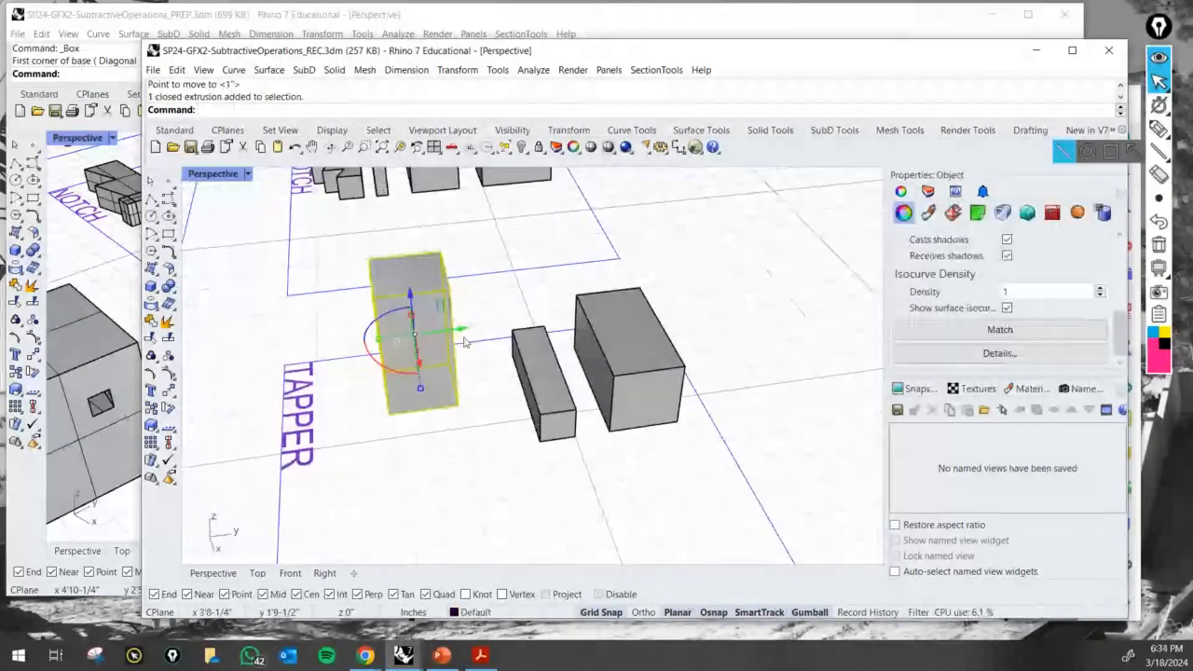
pyautogui.scroll(4, 464, 342)
pyautogui.write('Move')
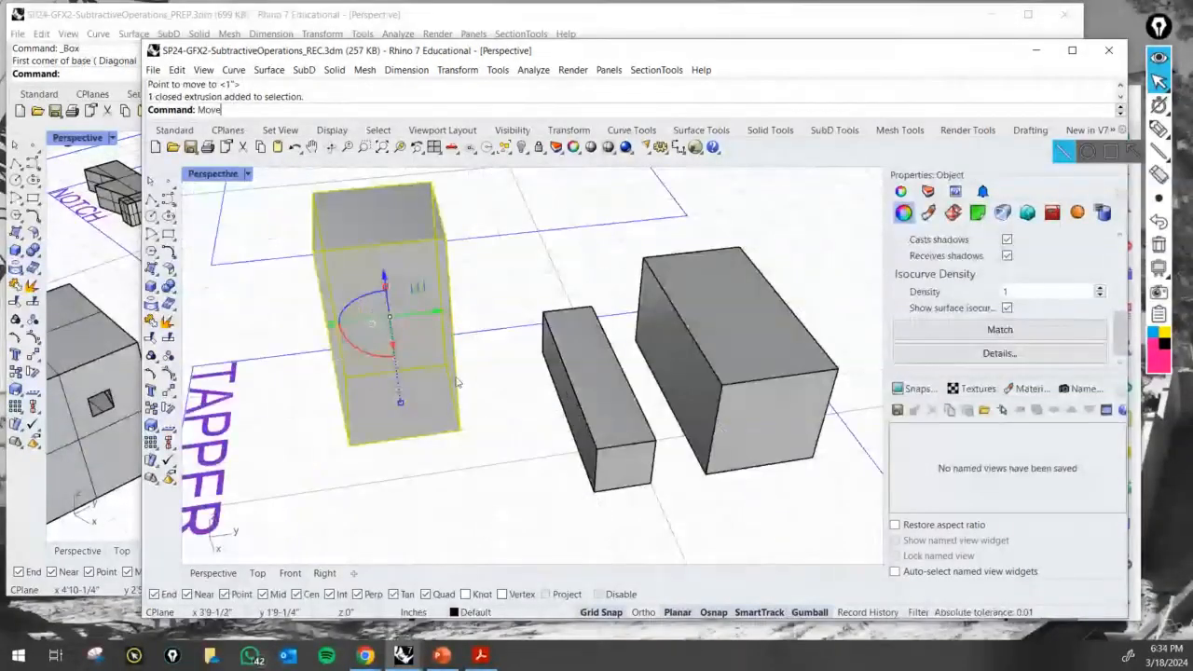
pyautogui.press('Return')
pyautogui.click(350, 445)
pyautogui.click(292, 455)
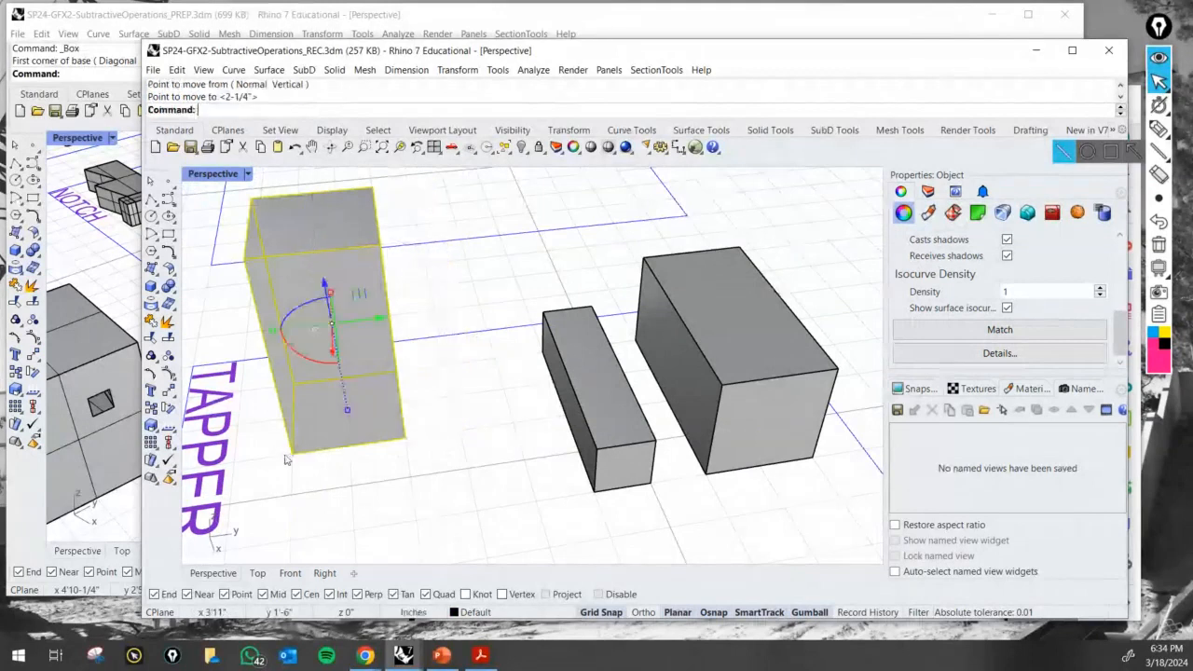
# Move the small bar 2 inches toward the upright box.
pyautogui.click(598, 487)
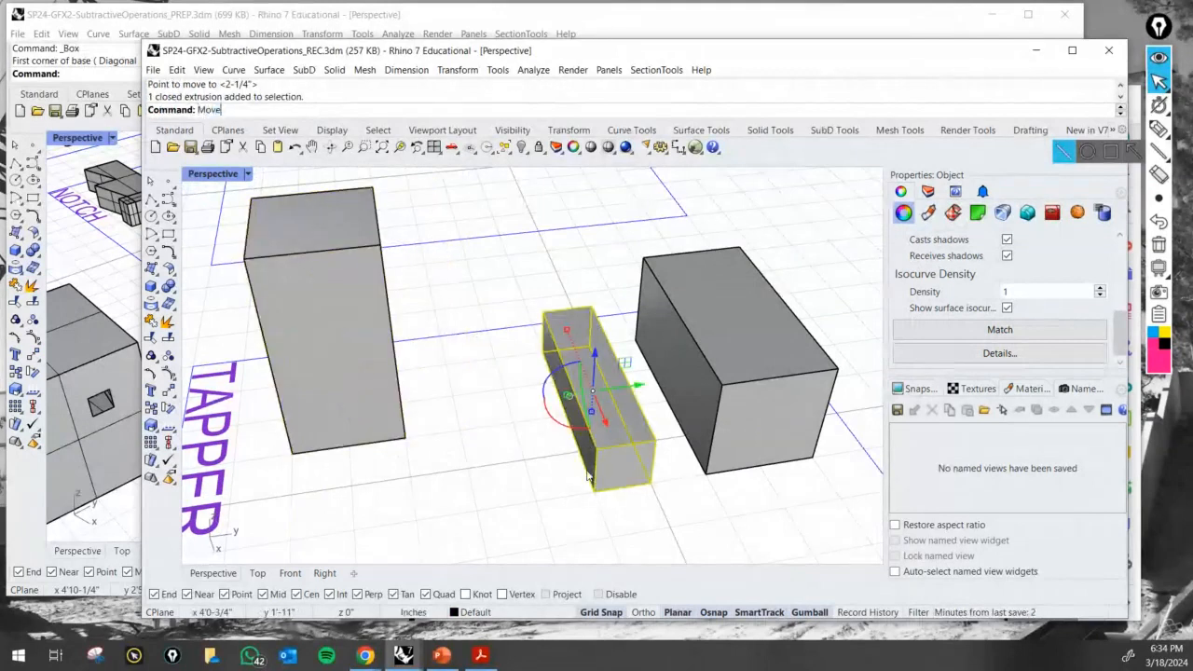
pyautogui.press('Return')
pyautogui.click(591, 490)
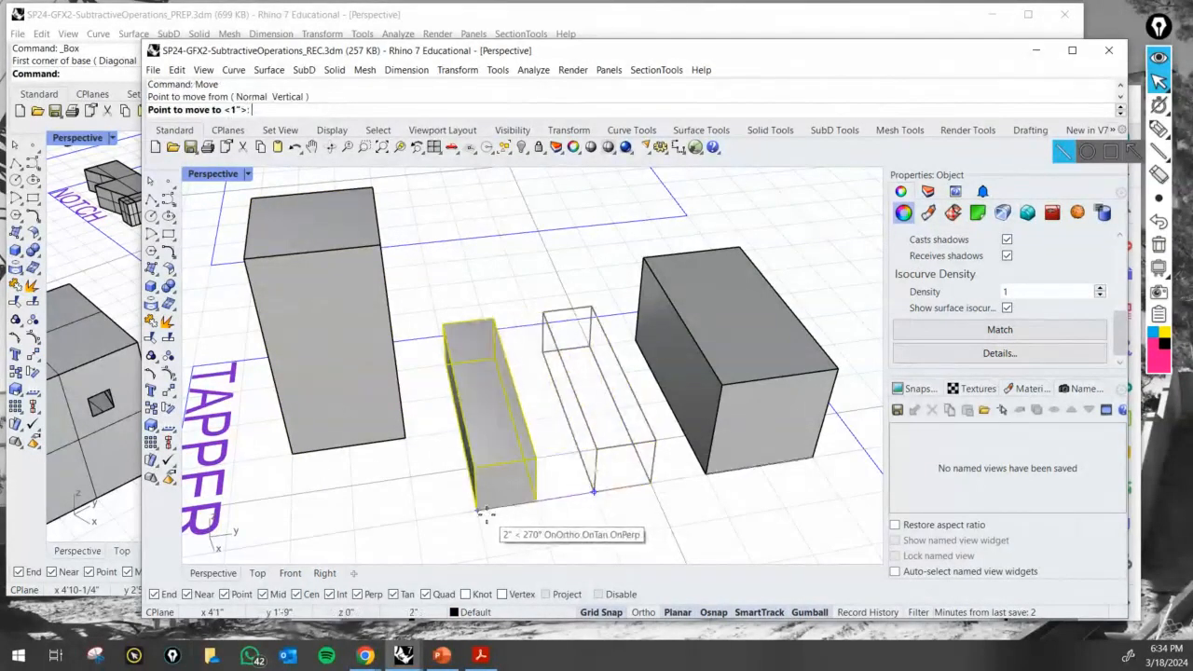
pyautogui.click(484, 511)
# Copy the large horizontal box directly beside itself, on the side facing the small bar.
pyautogui.write('Copy')
pyautogui.press('Return')
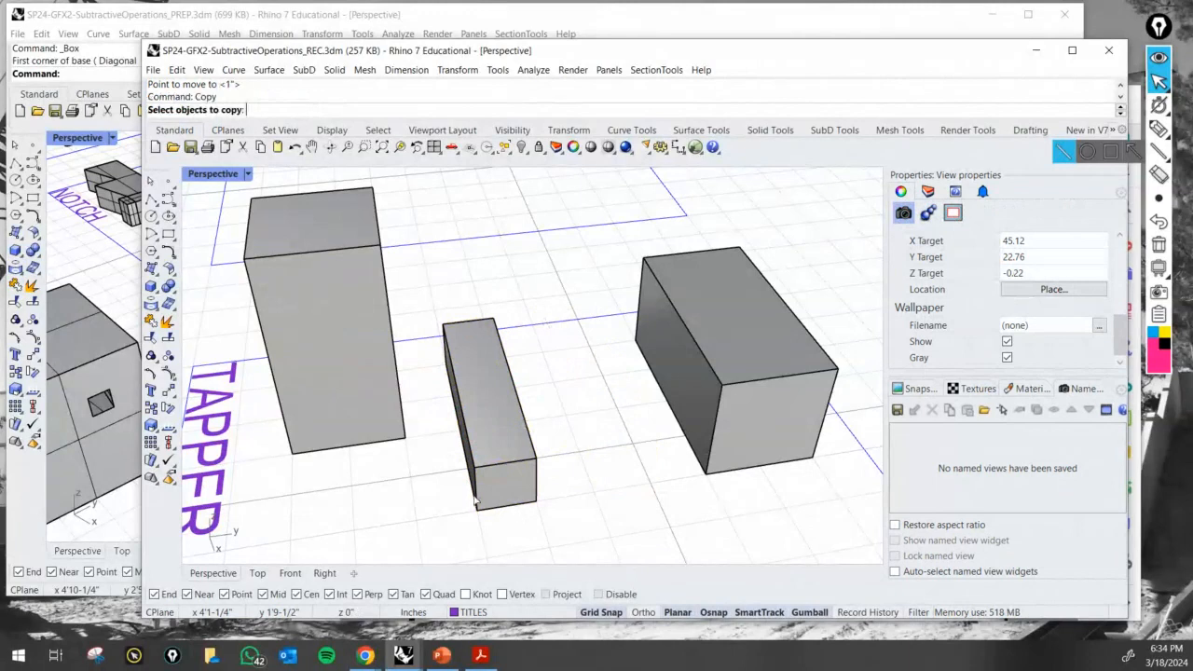
pyautogui.scroll(-5, 491, 470)
pyautogui.click(664, 464)
pyautogui.scroll(2, 651, 473)
pyautogui.scroll(2, 653, 481)
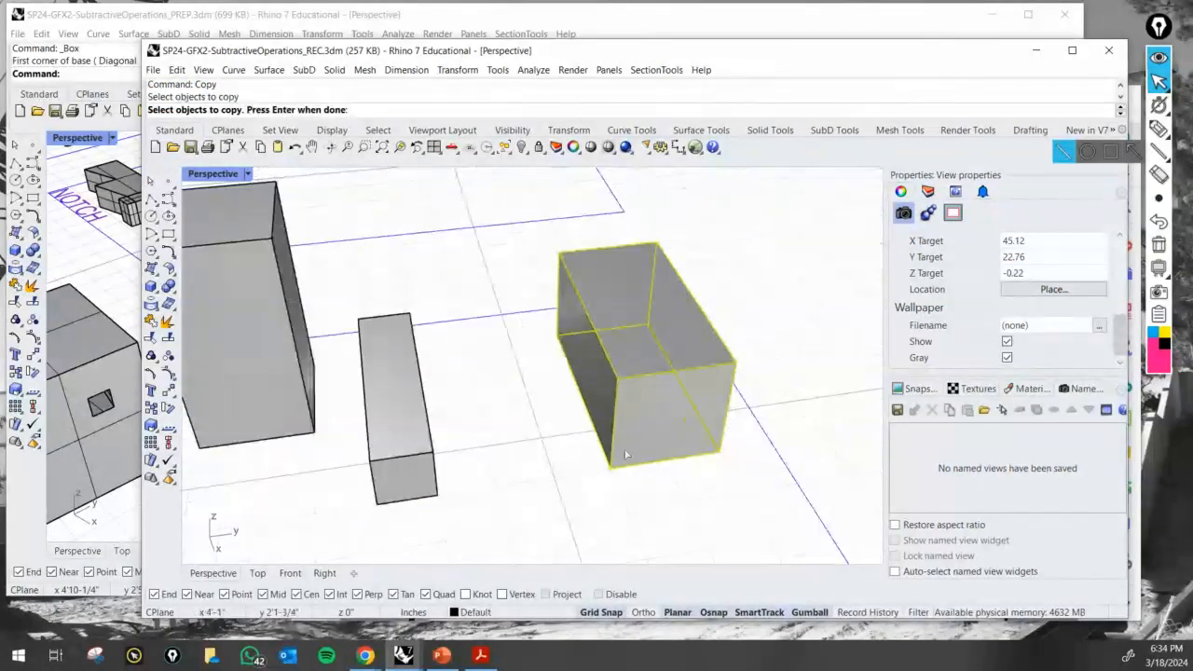
pyautogui.press('Return')
pyautogui.click(611, 467)
pyautogui.click(496, 485)
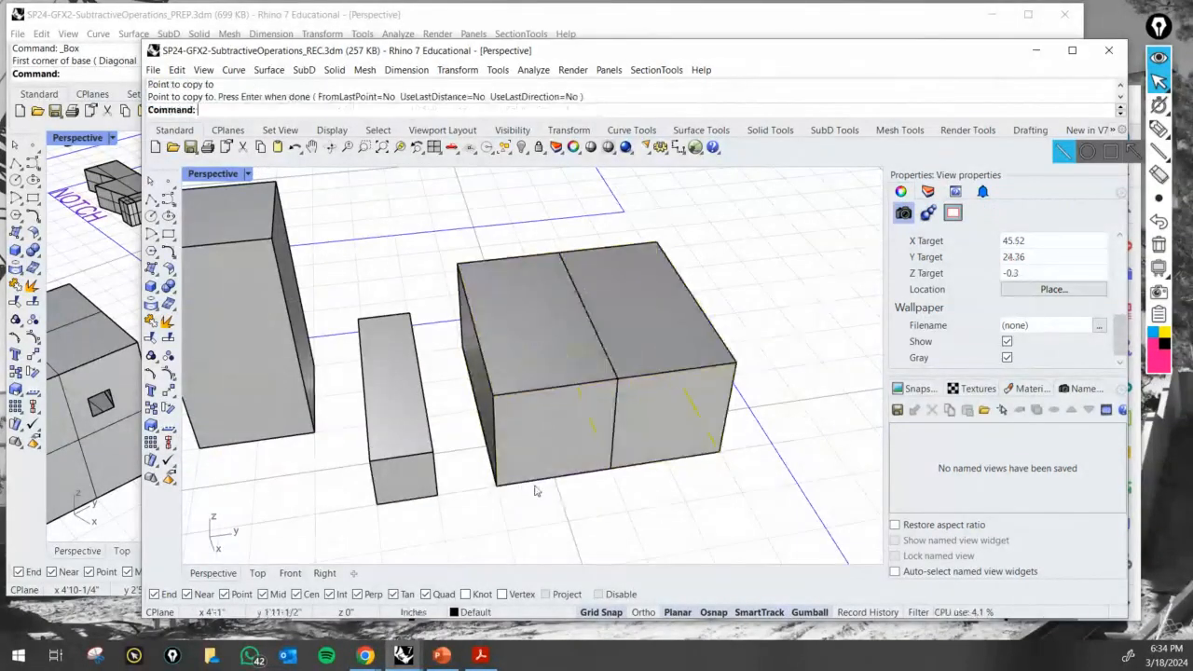
pyautogui.press('Return')
# Move the upright box, the small bar and the copied box together toward the TAPPER label, separating the two large boxes.
pyautogui.scroll(-4, 448, 411)
pyautogui.scroll(3, 447, 409)
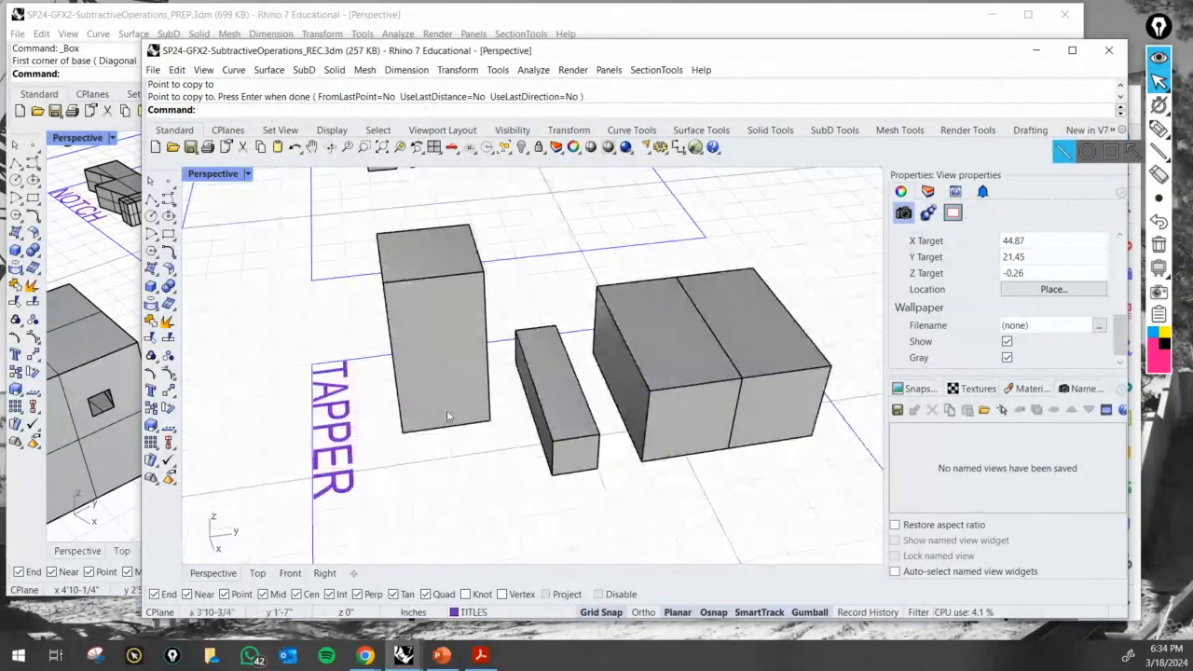
pyautogui.click(446, 410)
pyautogui.press('Escape')
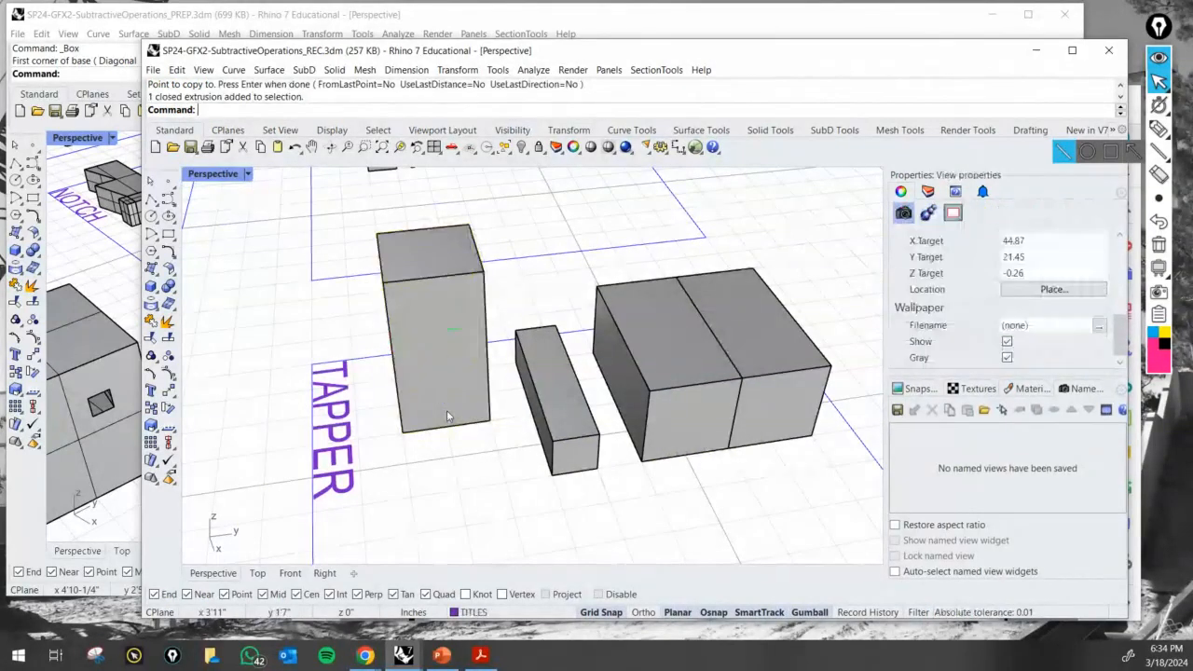
pyautogui.write('m')
pyautogui.press('Return')
pyautogui.click(471, 392)
pyautogui.click(557, 401)
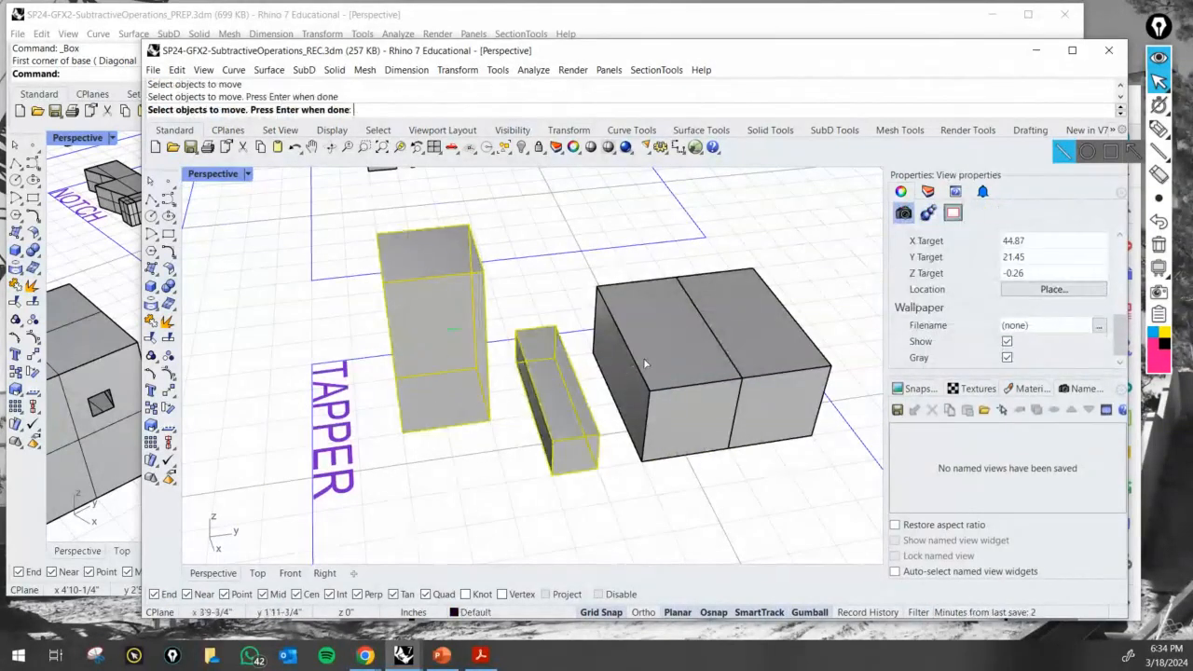
pyautogui.click(664, 401)
pyautogui.press('Return')
pyautogui.click(402, 432)
pyautogui.click(360, 438)
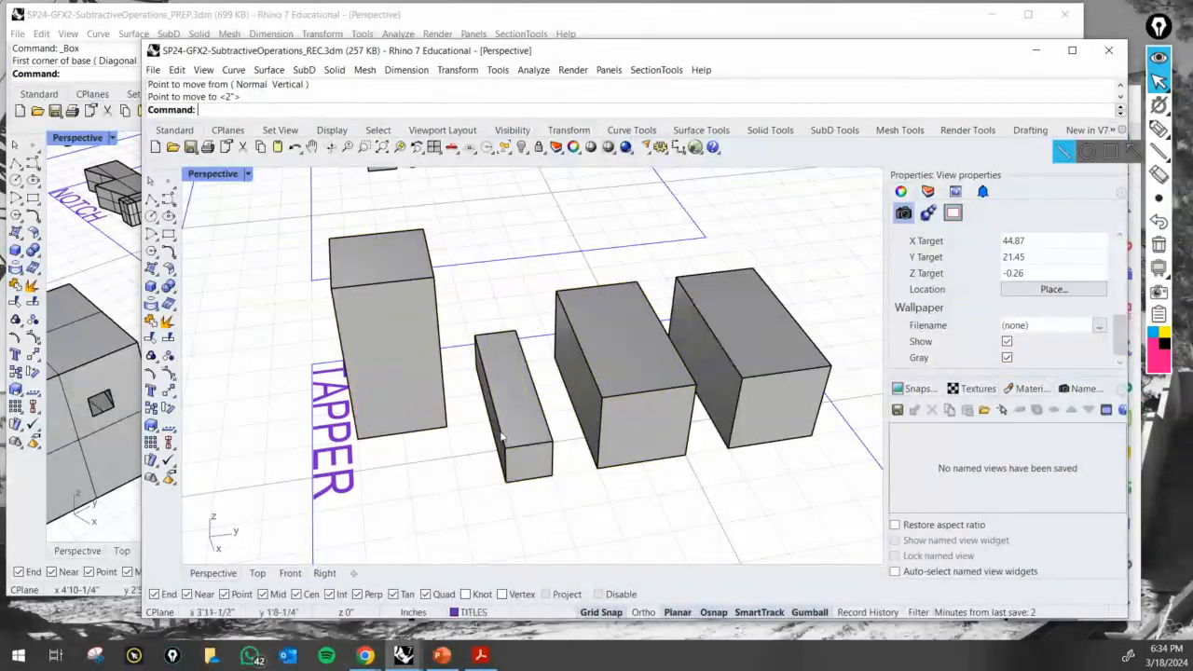
# Try to scale the outermost large box's end face with the gumball, and undo the scaling.
pyautogui.scroll(-5, 513, 446)
pyautogui.moveTo(661, 439)
pyautogui.mouseDown(button='right')
pyautogui.moveTo(719, 413)
pyautogui.moveTo(641, 430)
pyautogui.mouseUp(button='right')
pyautogui.scroll(8, 641, 429)
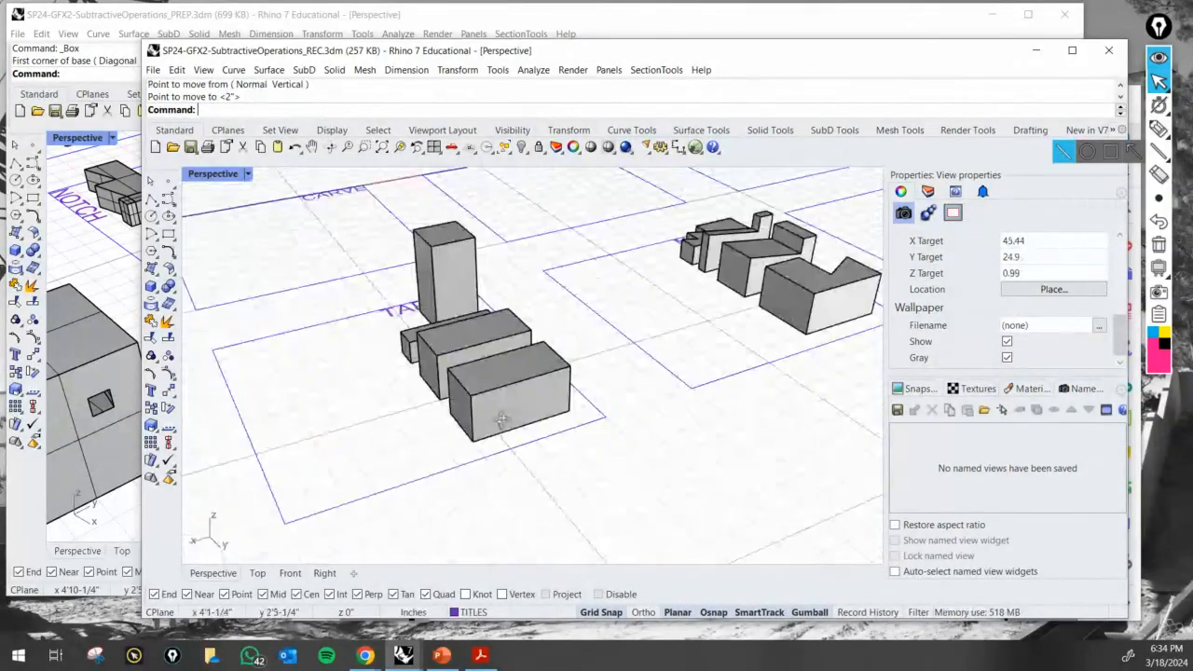
pyautogui.moveTo(533, 384); pyautogui.dragTo(485, 434, button='right')
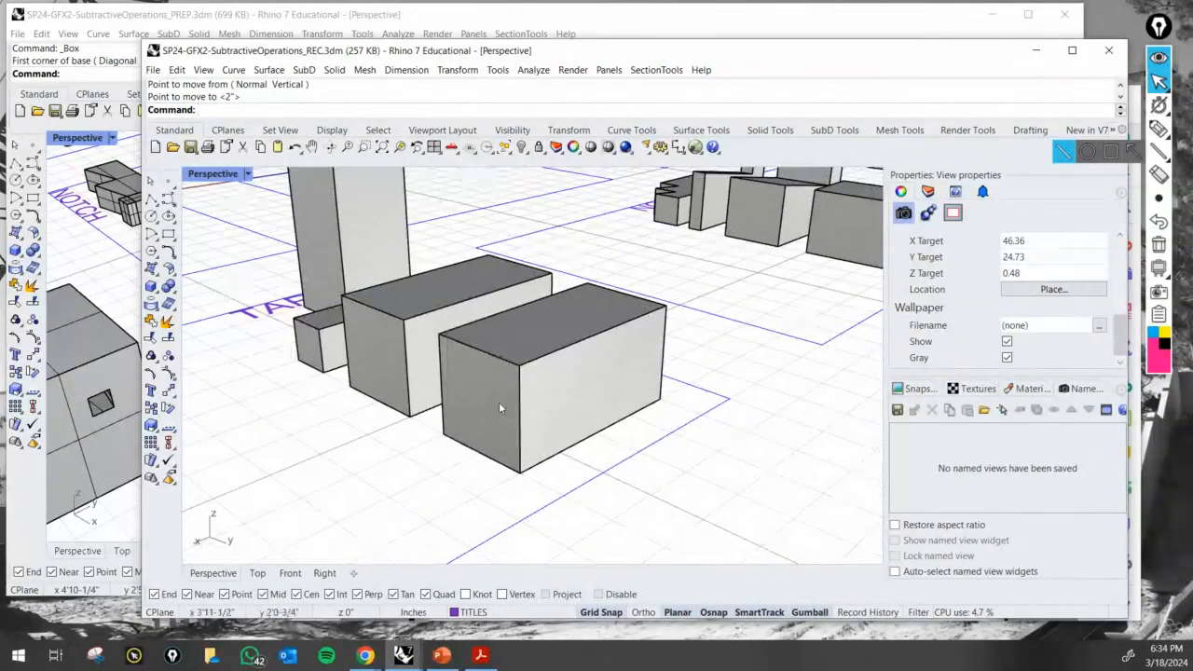
pyautogui.keyDown('ctrl'); pyautogui.keyDown('shift'); pyautogui.click(499, 401); pyautogui.keyUp('shift'); pyautogui.keyUp('ctrl')
pyautogui.click(395, 488)
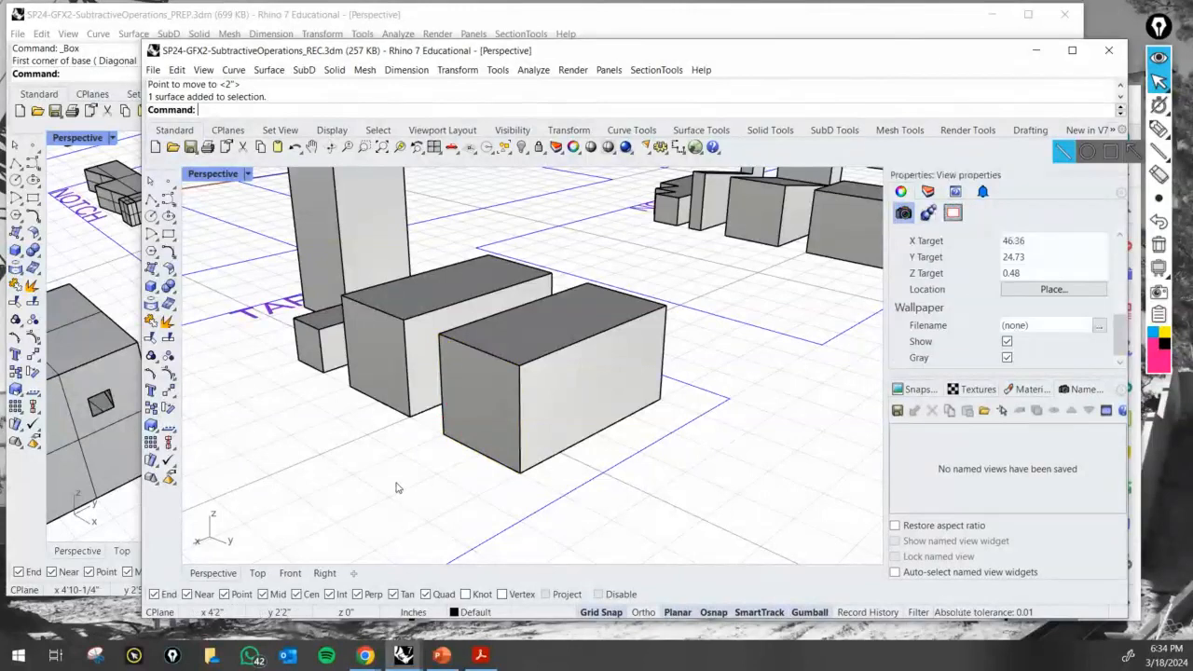
pyautogui.keyDown('ctrl'); pyautogui.keyDown('shift'); pyautogui.click(446, 416); pyautogui.keyUp('shift'); pyautogui.keyUp('ctrl')
pyautogui.moveTo(424, 480); pyautogui.dragTo(549, 470, button='right')
pyautogui.moveTo(546, 469)
pyautogui.mouseDown()
pyautogui.moveTo(544, 438)
pyautogui.moveTo(546, 488)
pyautogui.mouseUp()
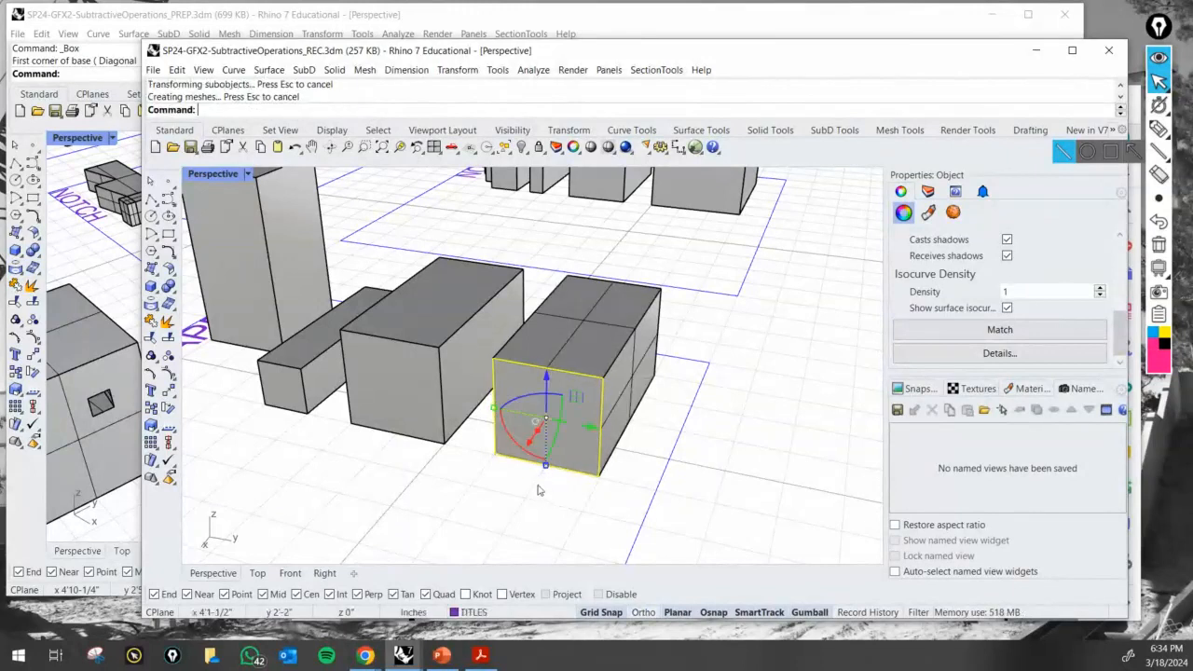
pyautogui.hotkey('ctrl', 'z')
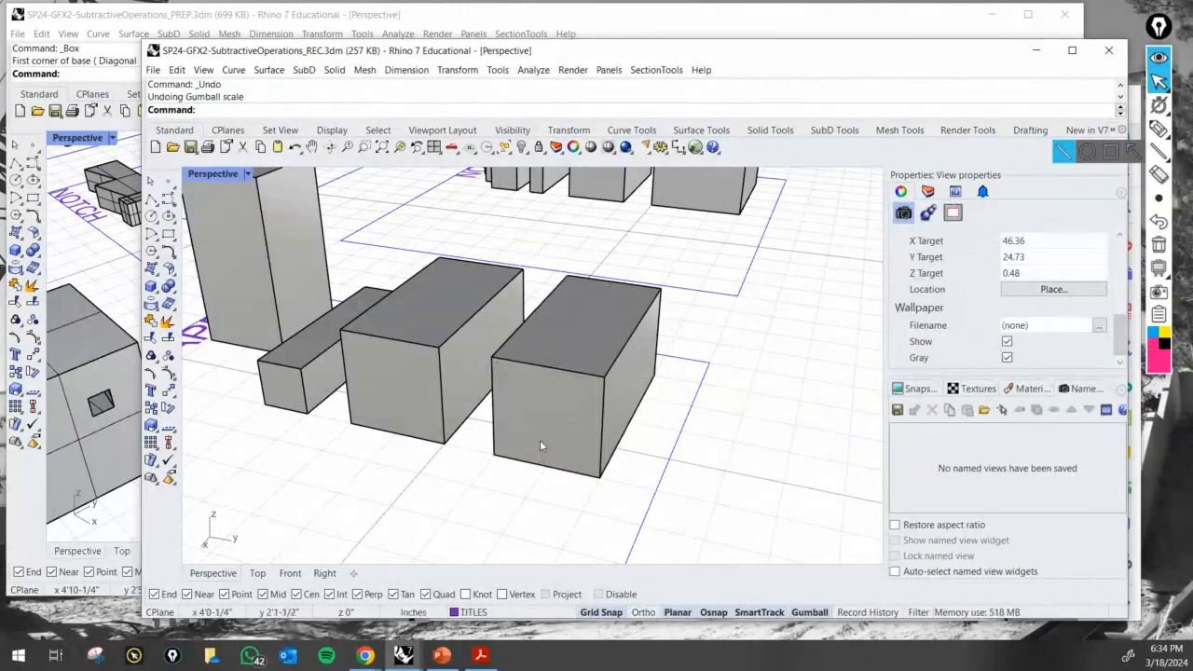
# Turn off Grid Snap and scale down the outermost large box's end face in both directions to taper the volume.
pyautogui.press('ctrl')
pyautogui.press('ctrl')
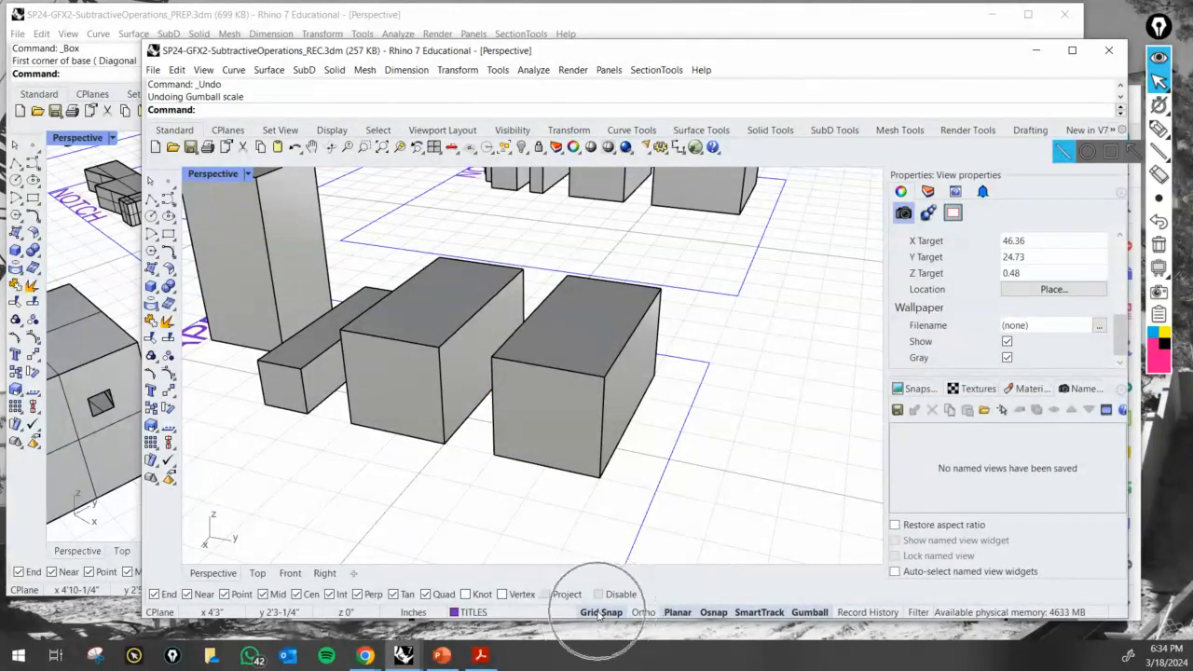
pyautogui.moveTo(563, 515); pyautogui.dragTo(549, 508, button='right')
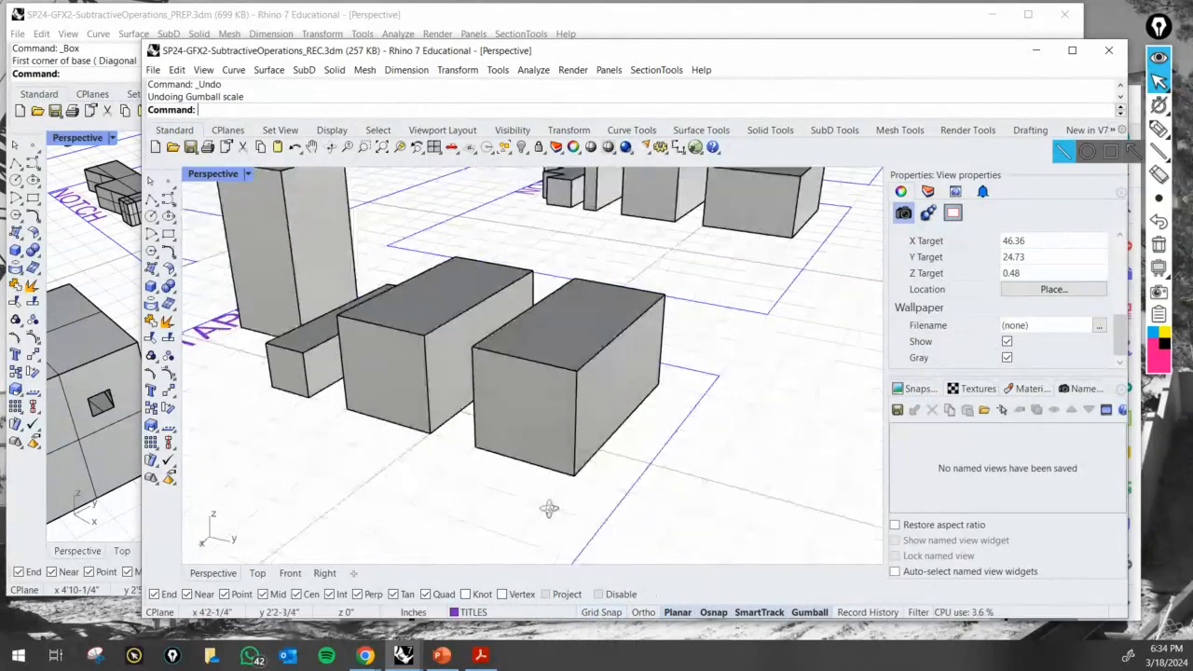
pyautogui.keyDown('ctrl'); pyautogui.keyDown('shift'); pyautogui.click(537, 433); pyautogui.keyUp('shift'); pyautogui.keyUp('ctrl')
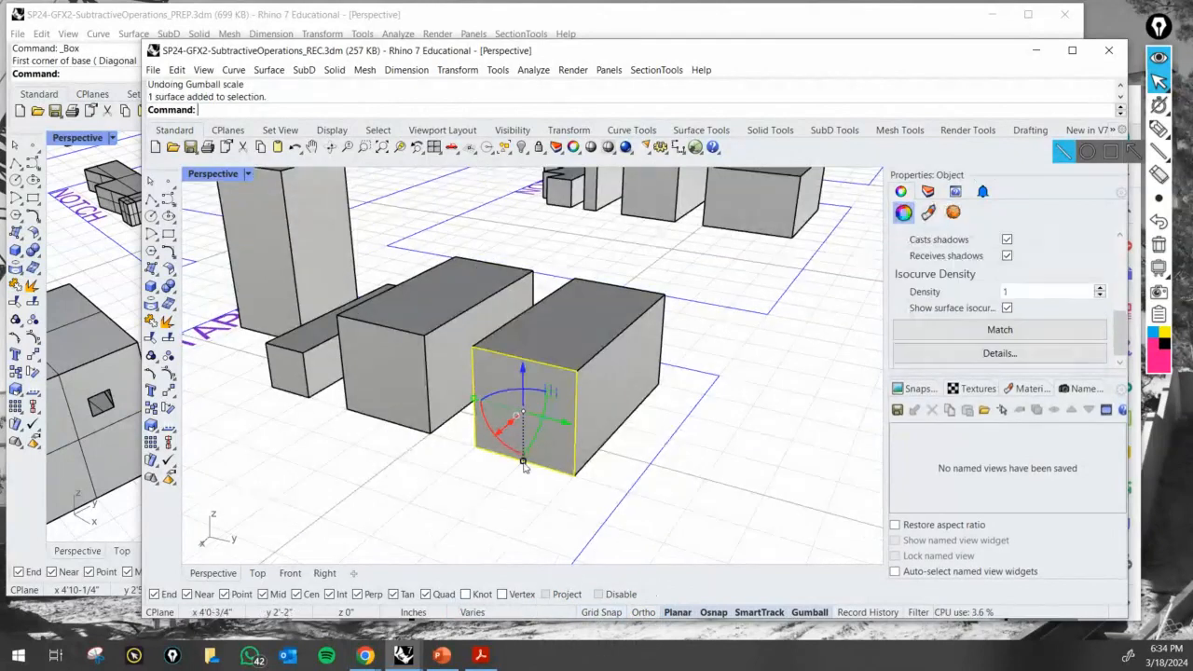
pyautogui.moveTo(524, 464); pyautogui.dragTo(525, 428)
pyautogui.click(538, 485)
pyautogui.moveTo(565, 442); pyautogui.dragTo(645, 503, button='right')
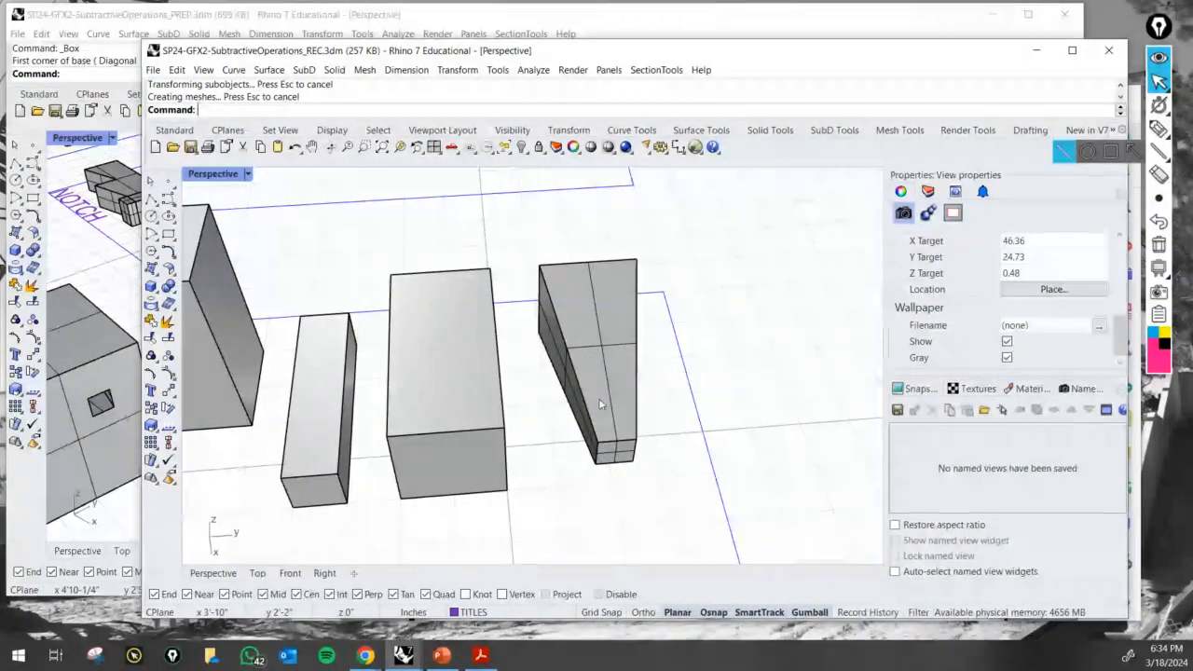
# Split the untapered large box's side face facing the small bar with a vertical SplitFace line near its rear end.
pyautogui.moveTo(599, 398); pyautogui.dragTo(268, 429, button='right')
pyautogui.scroll(2, 458, 413)
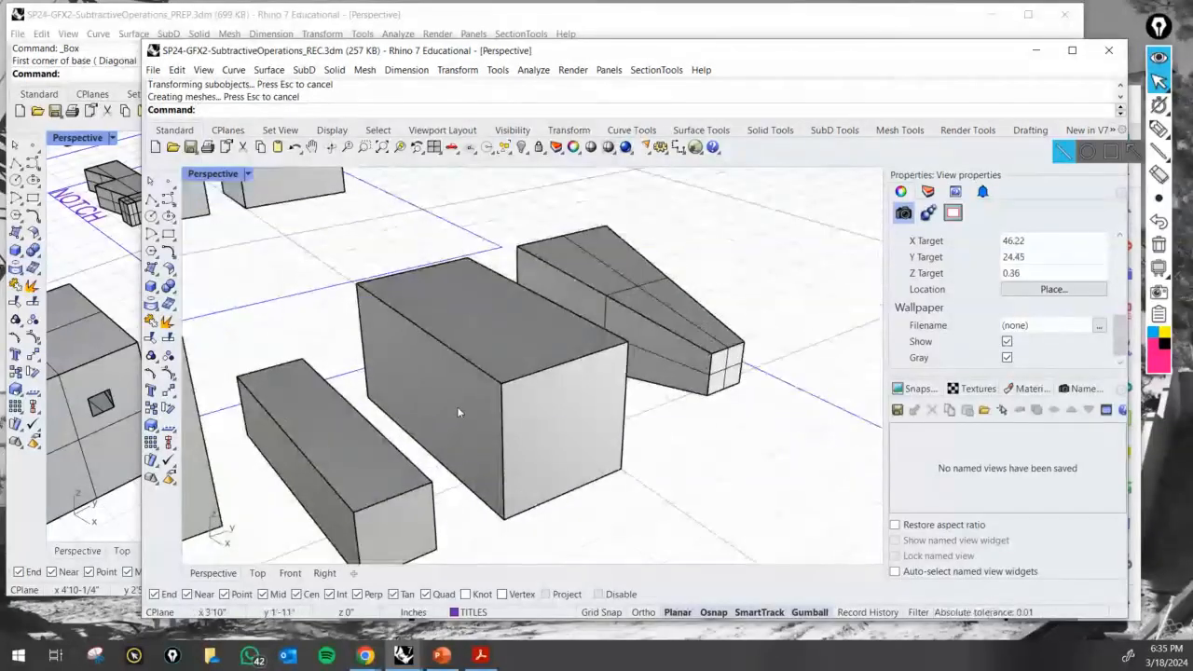
pyautogui.moveTo(457, 413); pyautogui.dragTo(411, 497, button='right')
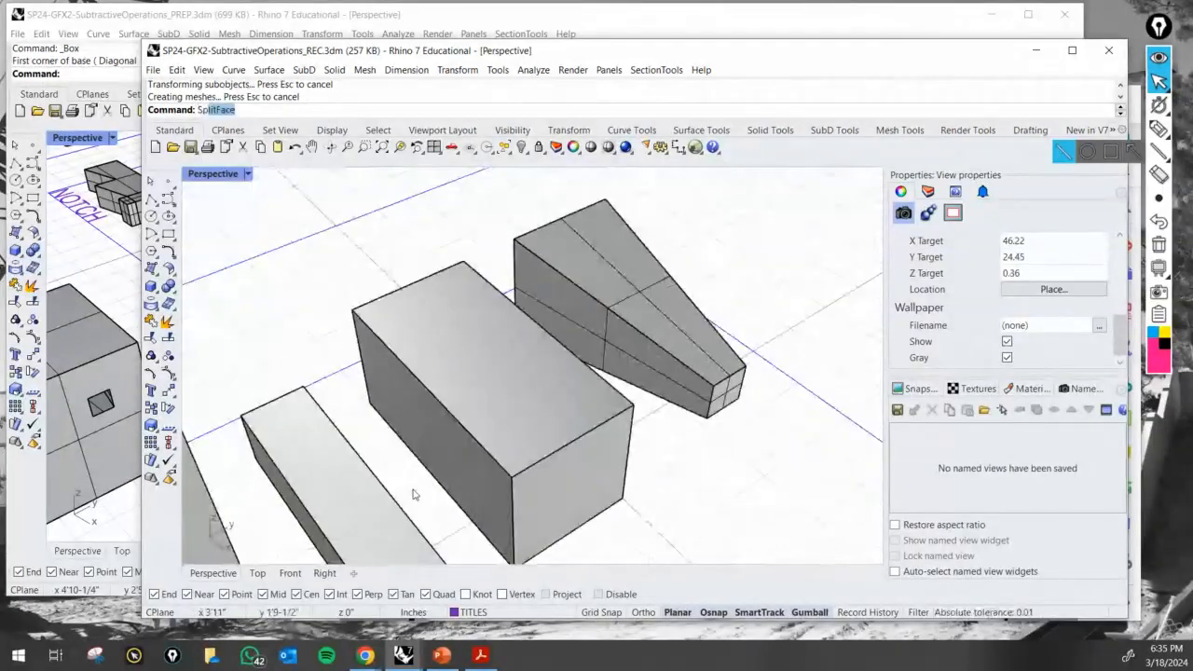
pyautogui.write('lit')
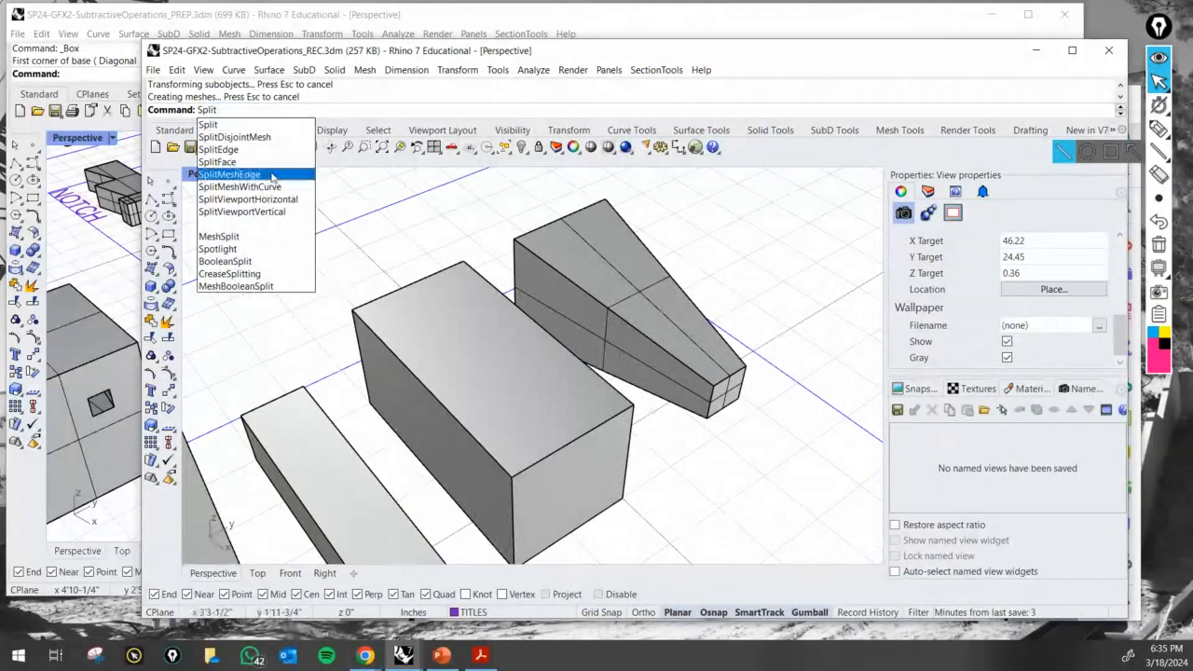
pyautogui.click(218, 161)
pyautogui.moveTo(384, 391); pyautogui.dragTo(409, 388, button='right')
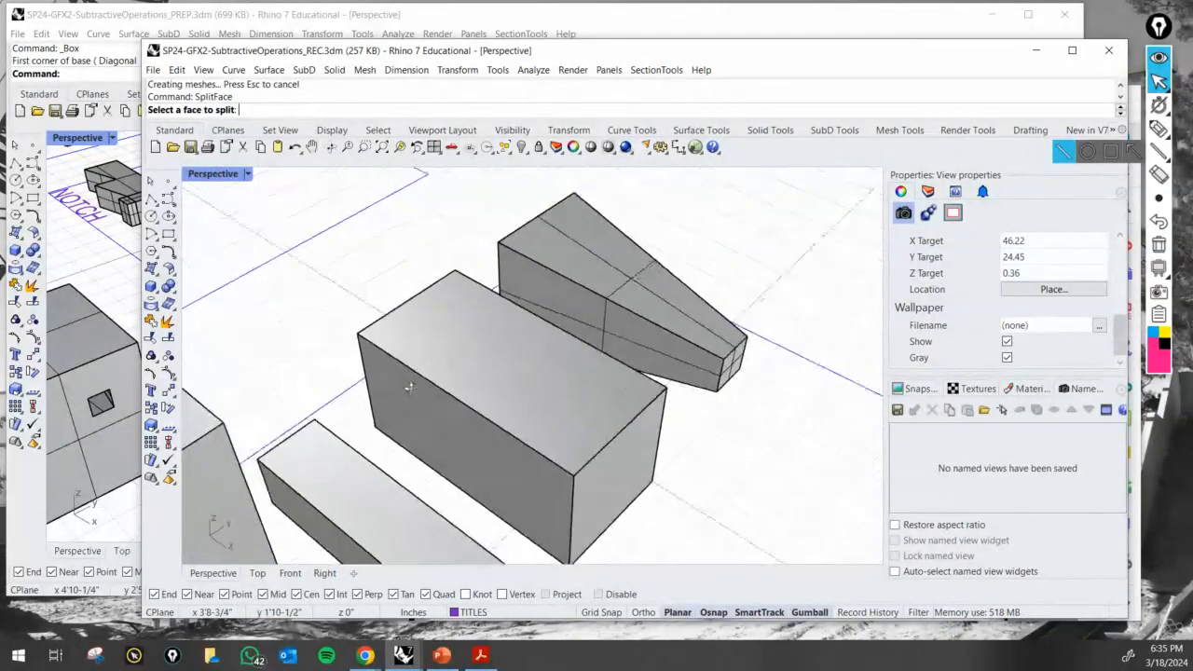
pyautogui.click(409, 387)
pyautogui.press('Return')
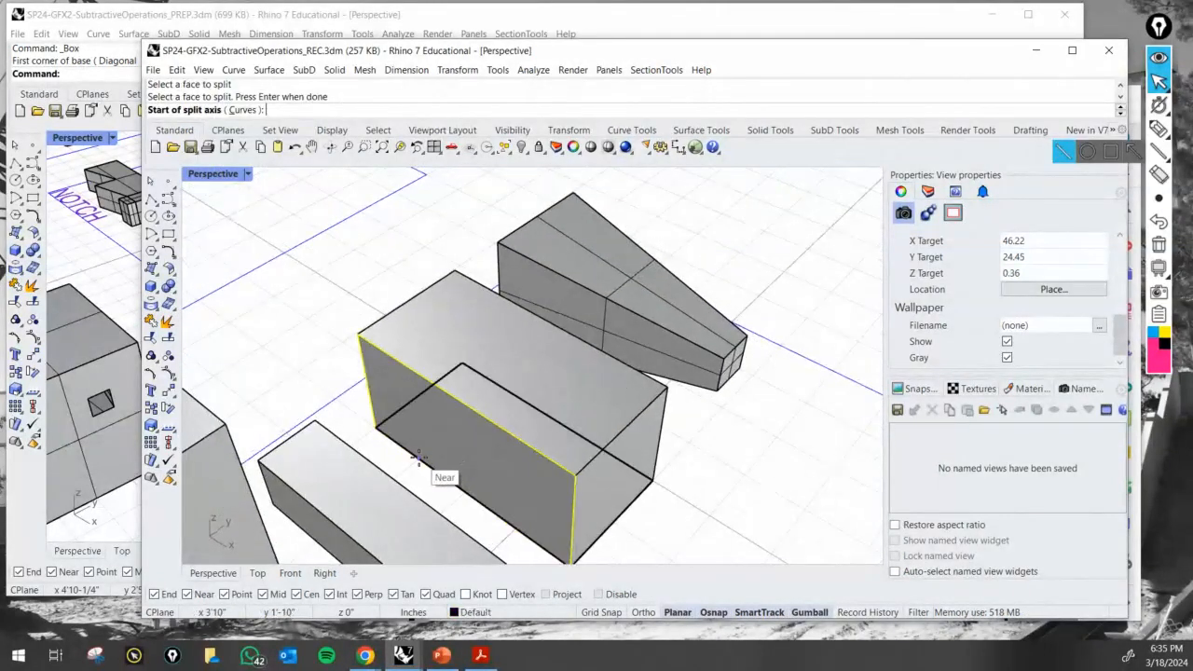
pyautogui.click(417, 457)
pyautogui.moveTo(416, 457); pyautogui.dragTo(410, 313, button='right')
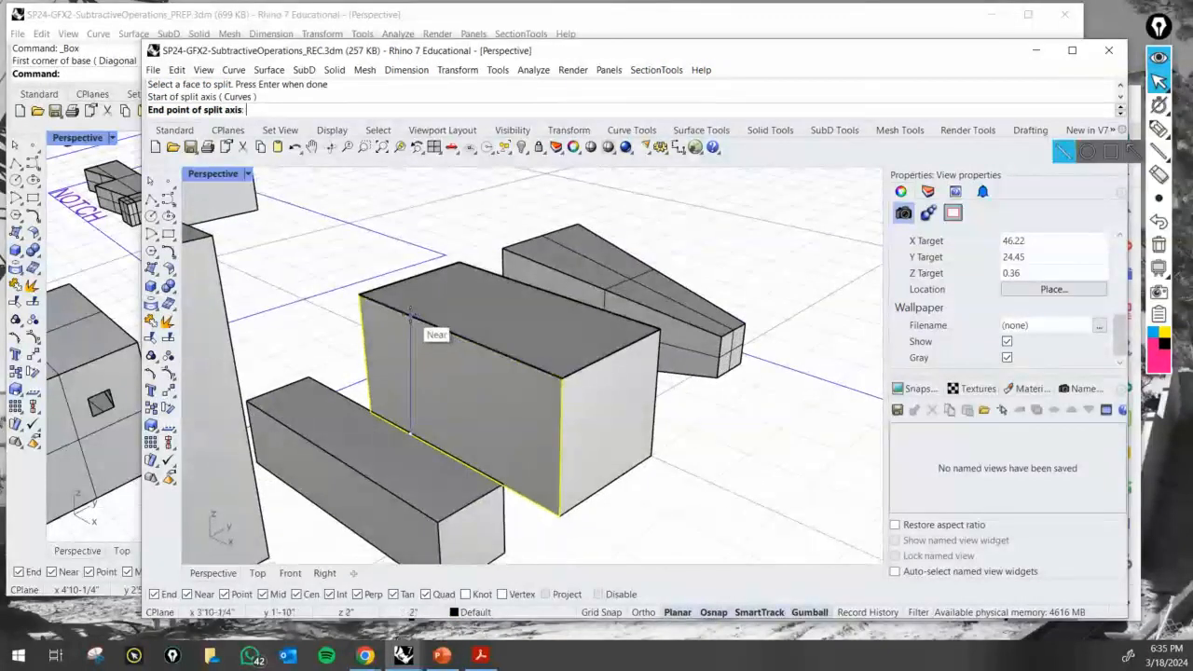
pyautogui.click(410, 313)
pyautogui.moveTo(453, 345); pyautogui.dragTo(444, 373, button='right')
pyautogui.press('Return')
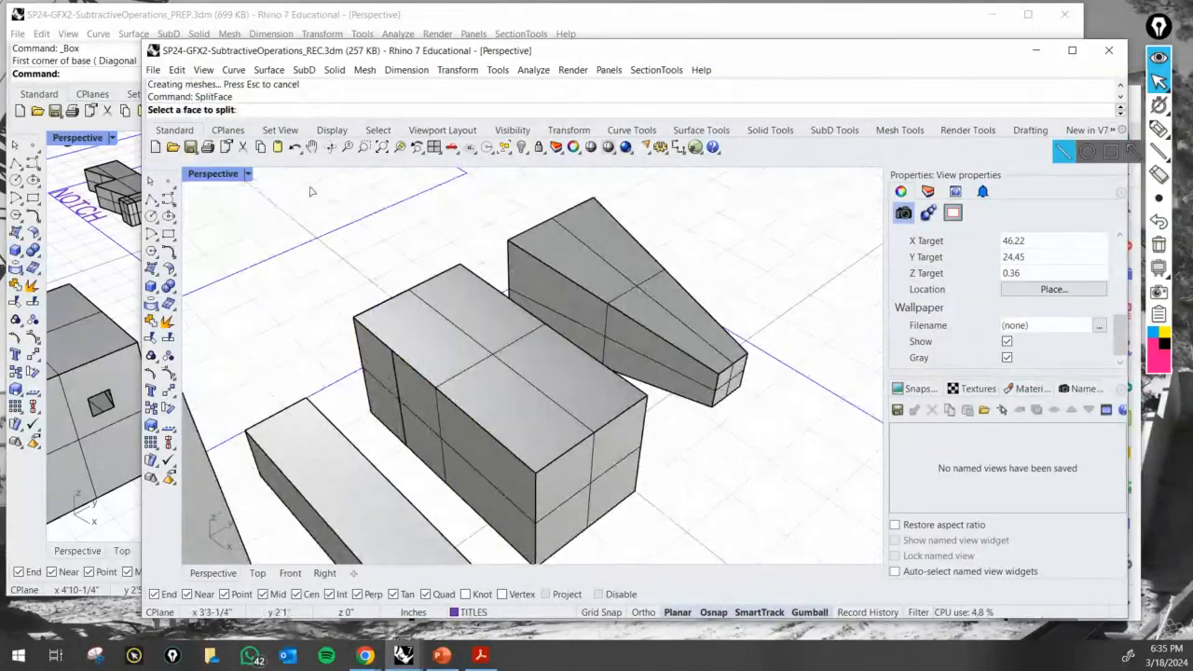
# Split the same box's top face straight across from the vertical split line, perpendicular to the opposite long edge.
pyautogui.click(445, 340)
pyautogui.press('Return')
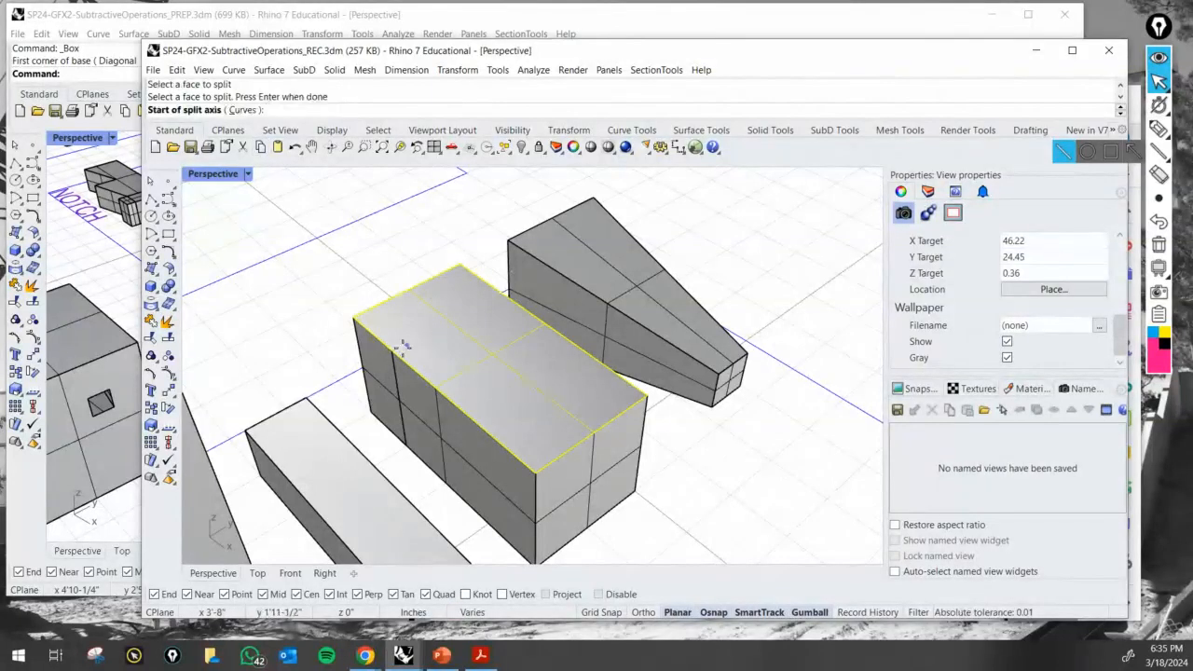
pyautogui.click(395, 350)
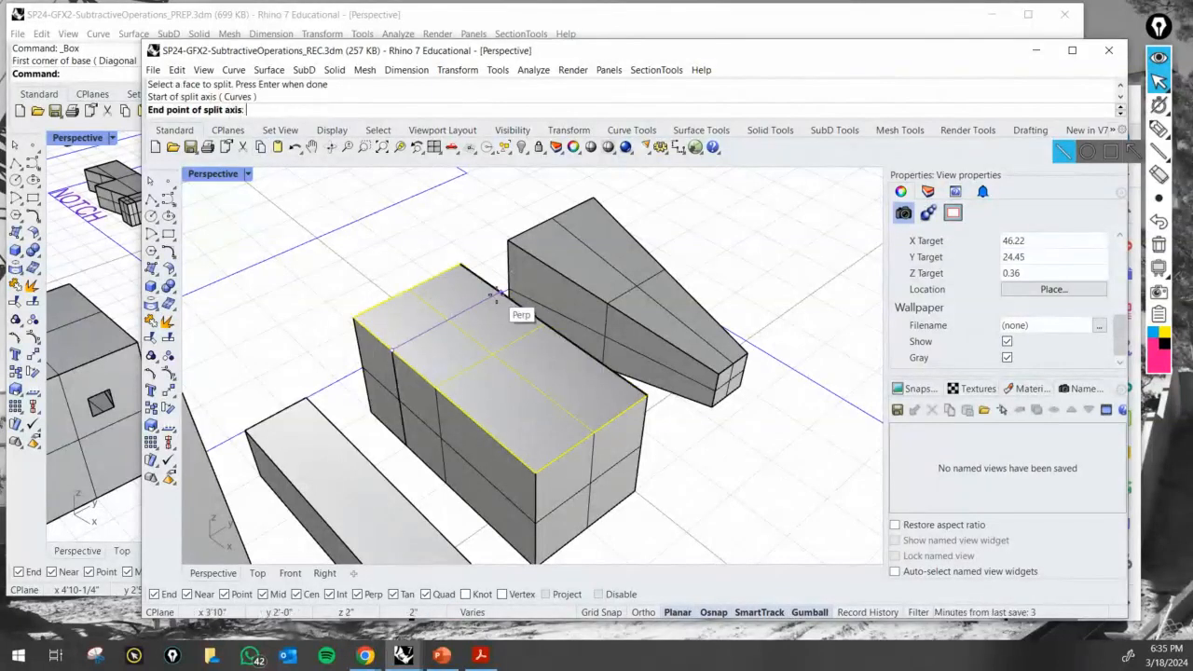
pyautogui.click(496, 296)
pyautogui.moveTo(496, 296); pyautogui.dragTo(465, 315, button='right')
pyautogui.press('Return')
# Split the box's opposite side face vertically from the end of the top split line down to the bottom edge.
pyautogui.press('Return')
pyautogui.click(466, 314)
pyautogui.press('Return')
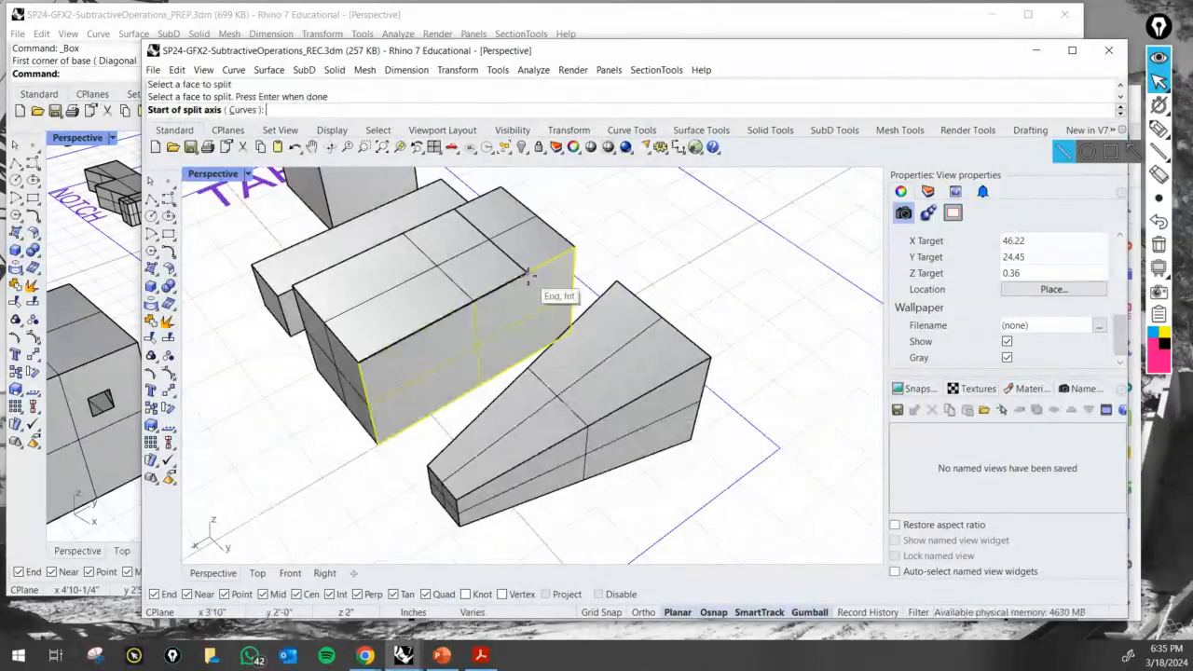
pyautogui.click(527, 273)
pyautogui.moveTo(530, 287); pyautogui.dragTo(528, 341, button='right')
pyautogui.click(527, 351)
pyautogui.press('Return')
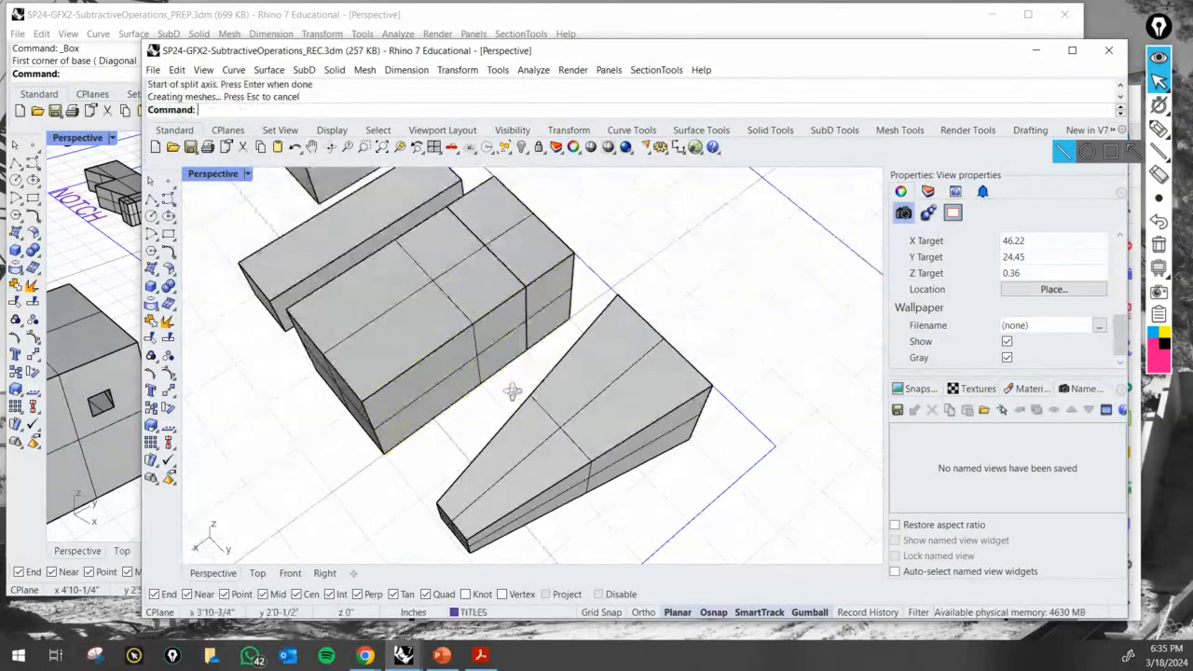
# Split the box's underside between the lower ends of the two side split lines, closing the loop around the volume.
pyautogui.moveTo(513, 391); pyautogui.dragTo(489, 182, button='right')
pyautogui.press('Return')
pyautogui.click(469, 394)
pyautogui.scroll(4, 519, 447)
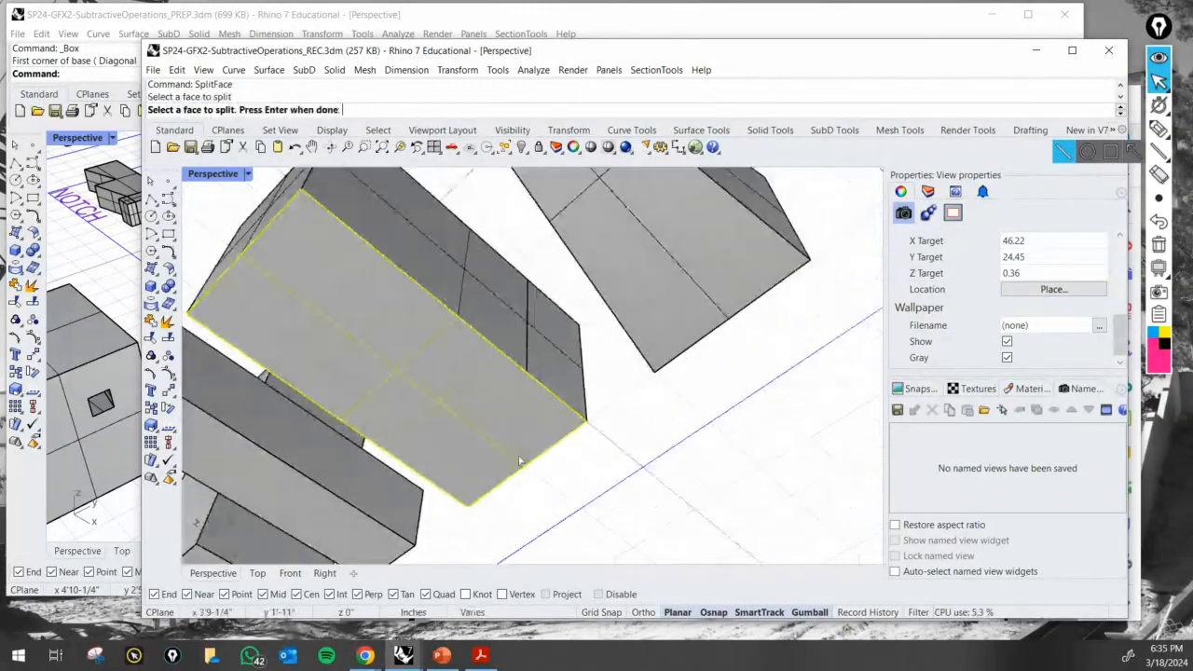
pyautogui.scroll(2, 519, 459)
pyautogui.press('Return')
pyautogui.click(528, 353)
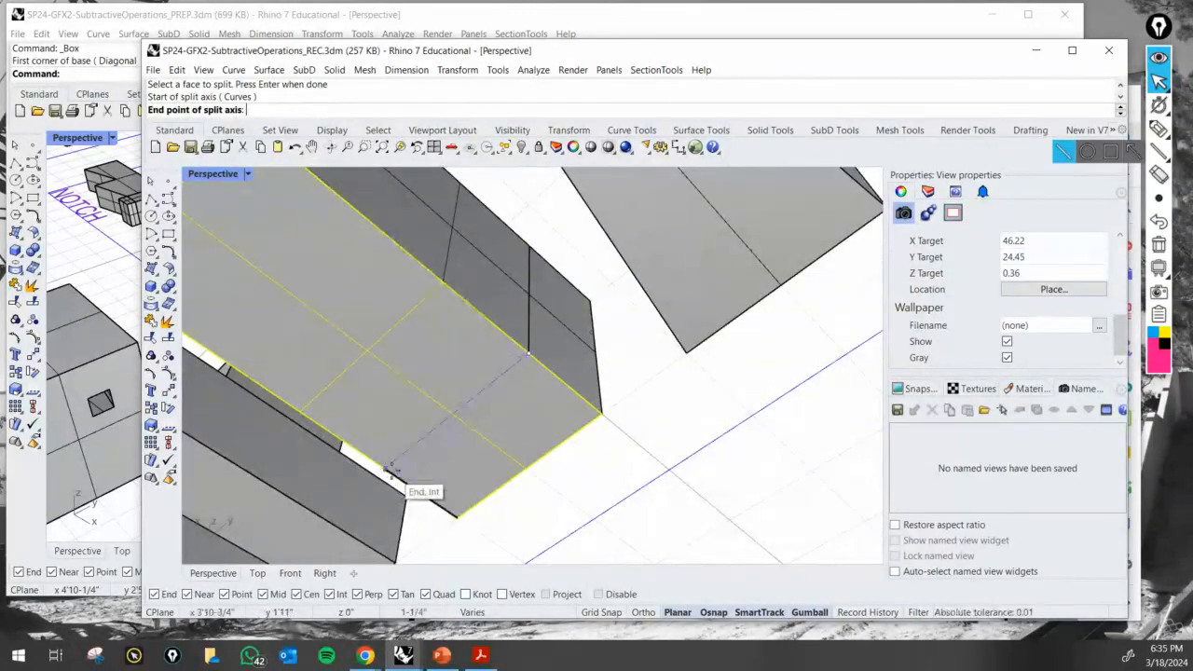
pyautogui.click(391, 471)
pyautogui.press('Return')
# Turn off the surface isocurve display for the split box.
pyautogui.moveTo(396, 475); pyautogui.dragTo(479, 458, button='right')
pyautogui.scroll(-4, 565, 519)
pyautogui.click(648, 457)
pyautogui.click(1007, 309)
pyautogui.click(697, 323)
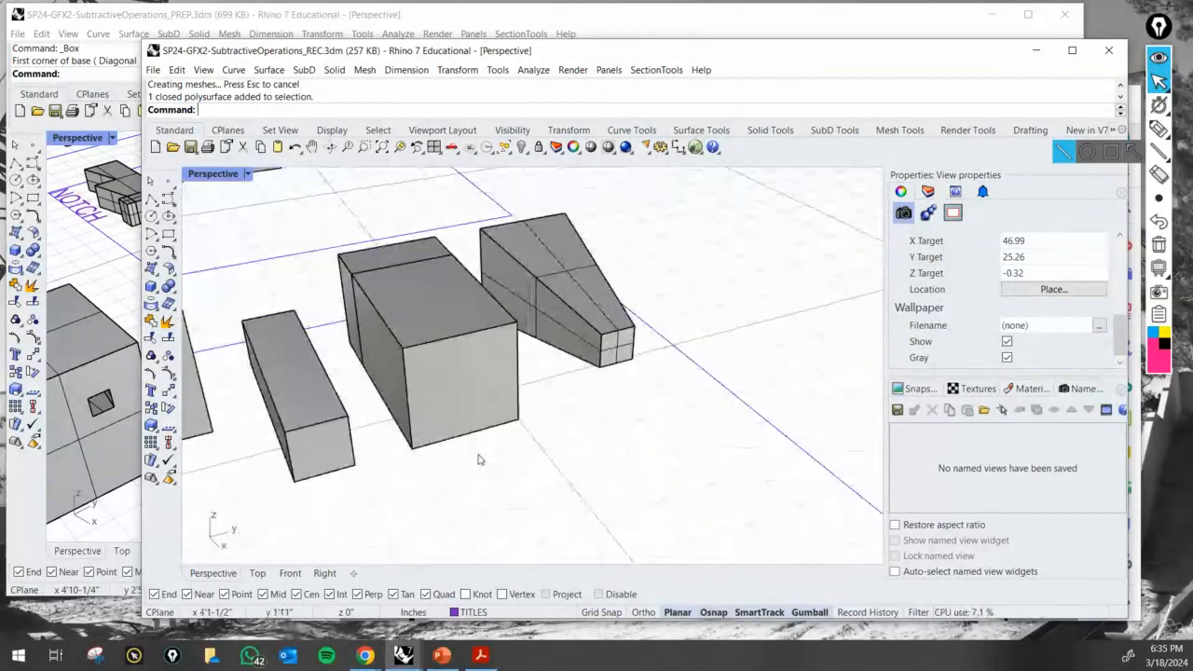
# Scale down the split box's front end face in both directions, tapering only the portion in front of the split loop.
pyautogui.keyDown('ctrl'); pyautogui.keyDown('shift'); pyautogui.click(460, 378); pyautogui.keyUp('shift'); pyautogui.keyUp('ctrl')
pyautogui.scroll(2, 462, 447)
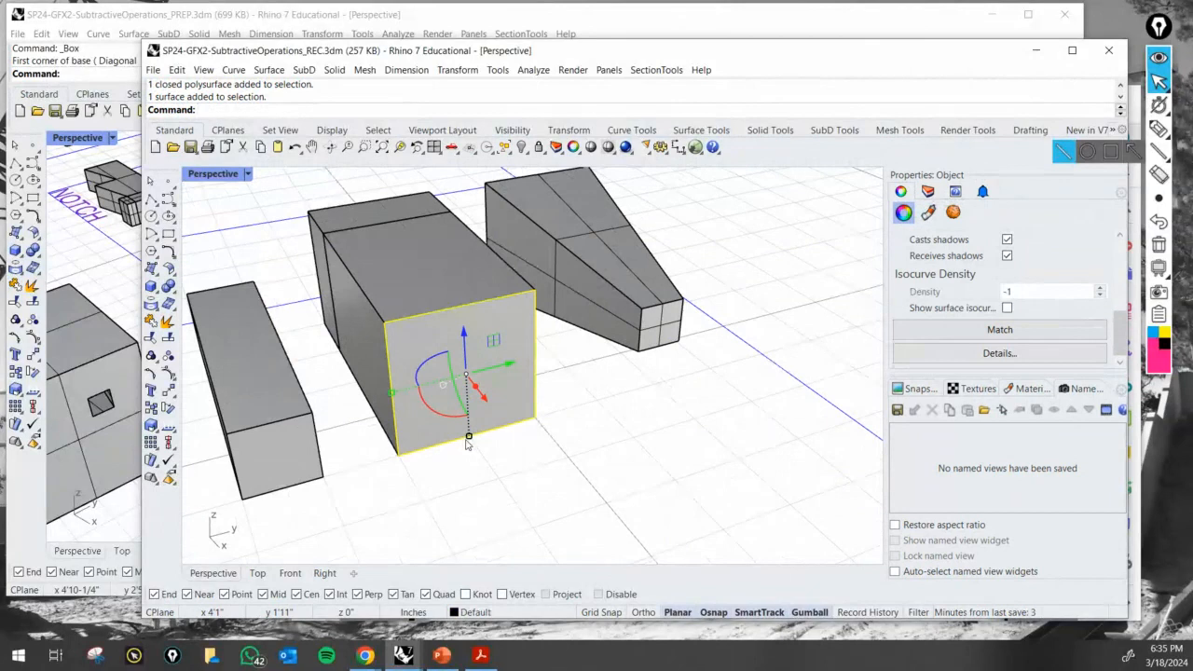
pyautogui.click(453, 554)
pyautogui.keyDown('ctrl'); pyautogui.keyDown('shift'); pyautogui.click(443, 369); pyautogui.keyUp('shift'); pyautogui.keyUp('ctrl')
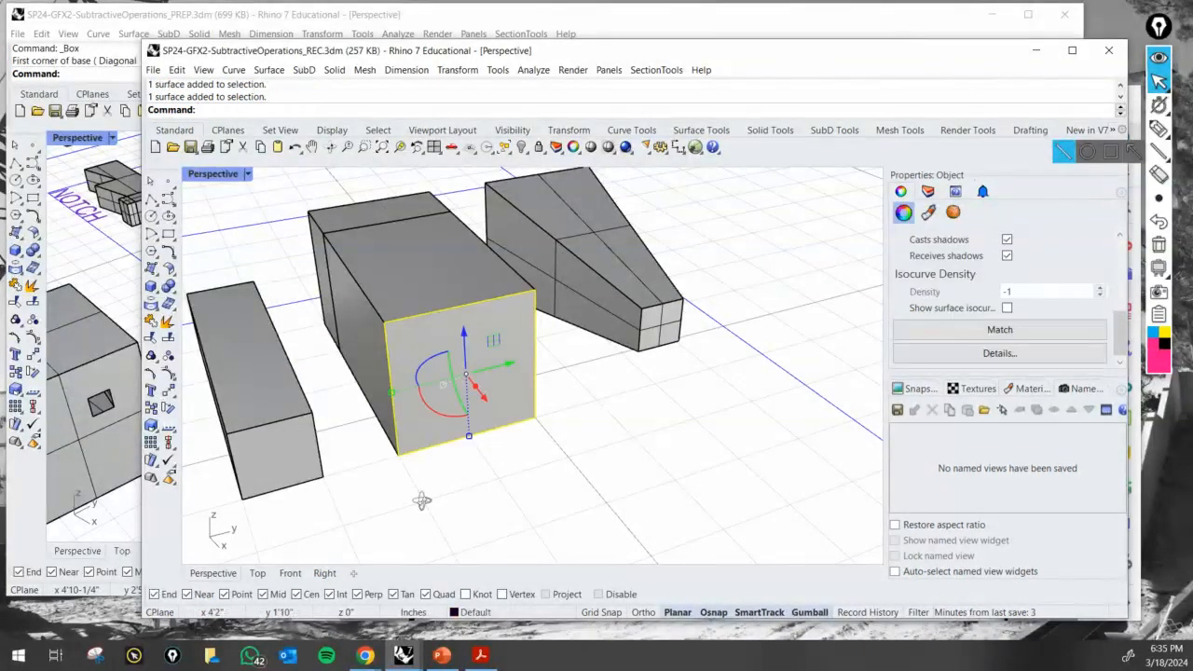
pyautogui.moveTo(423, 501); pyautogui.dragTo(550, 431, button='right')
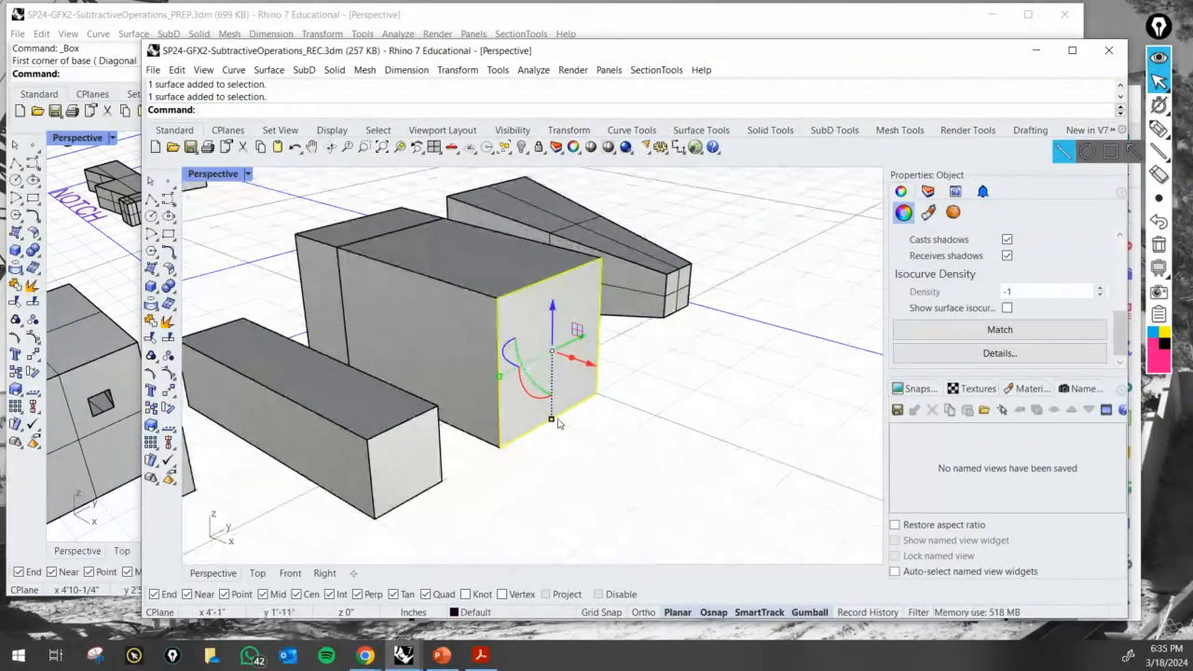
pyautogui.press('ctrl')
pyautogui.press('ctrl')
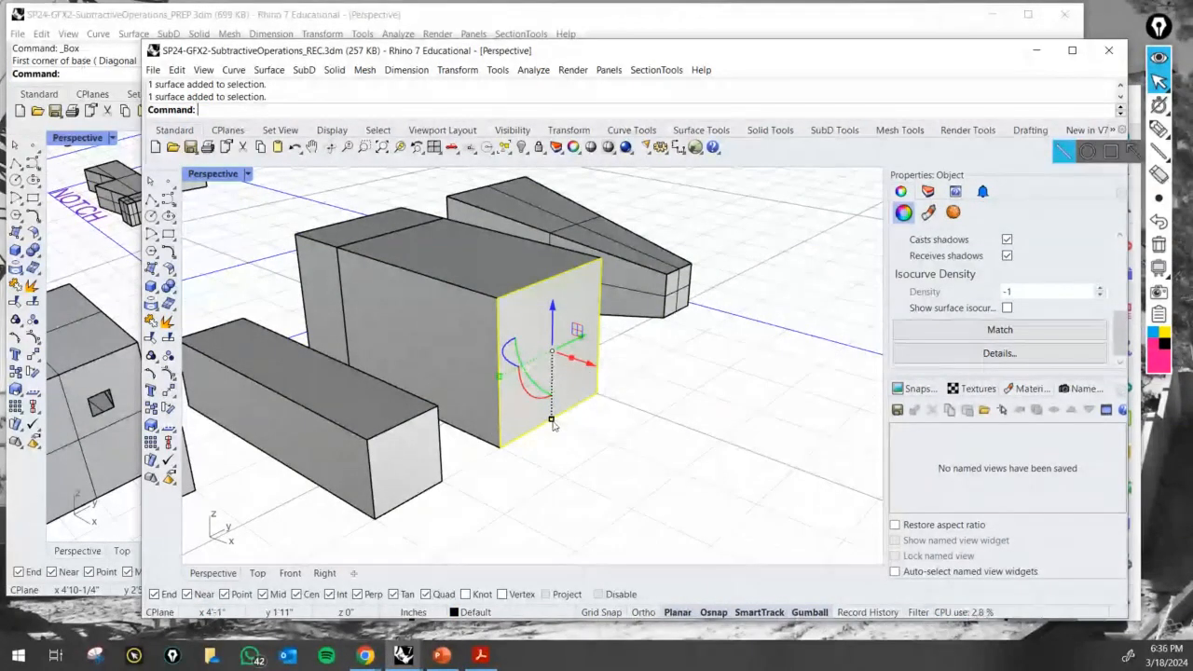
pyautogui.moveTo(552, 421); pyautogui.dragTo(551, 373)
pyautogui.click(616, 443)
pyautogui.moveTo(618, 442); pyautogui.dragTo(797, 329, button='right')
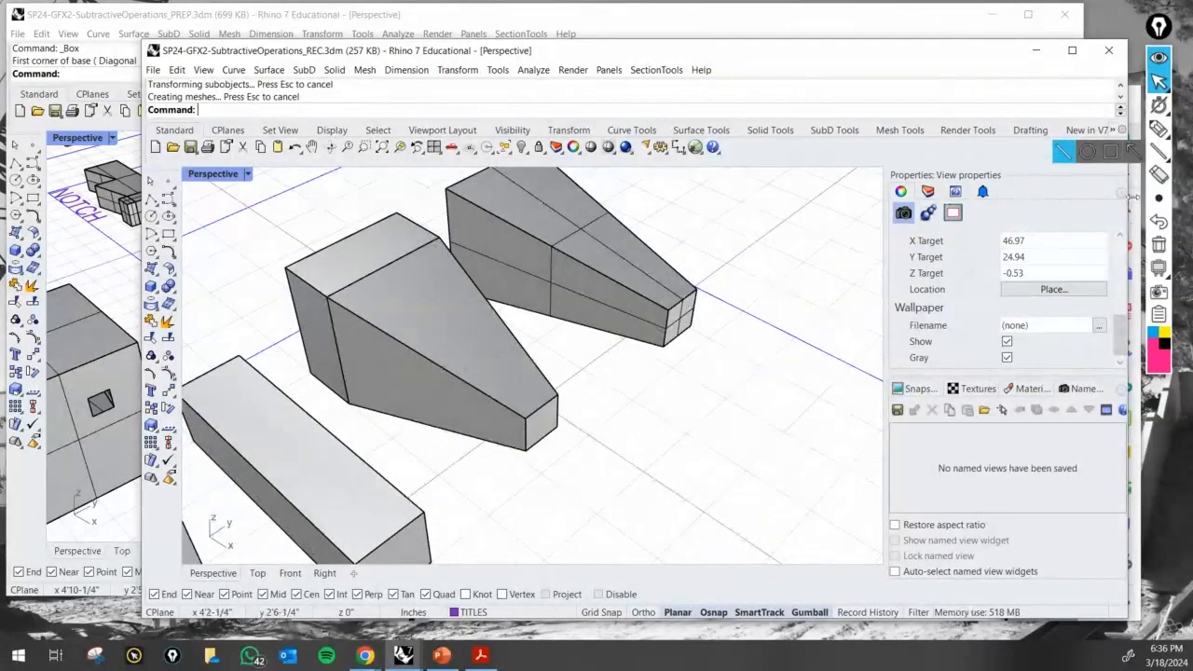
# Mark the top edge of the split box's untapered rear segment with a pink pen stroke and clear the annotation.
pyautogui.click(1159, 129)
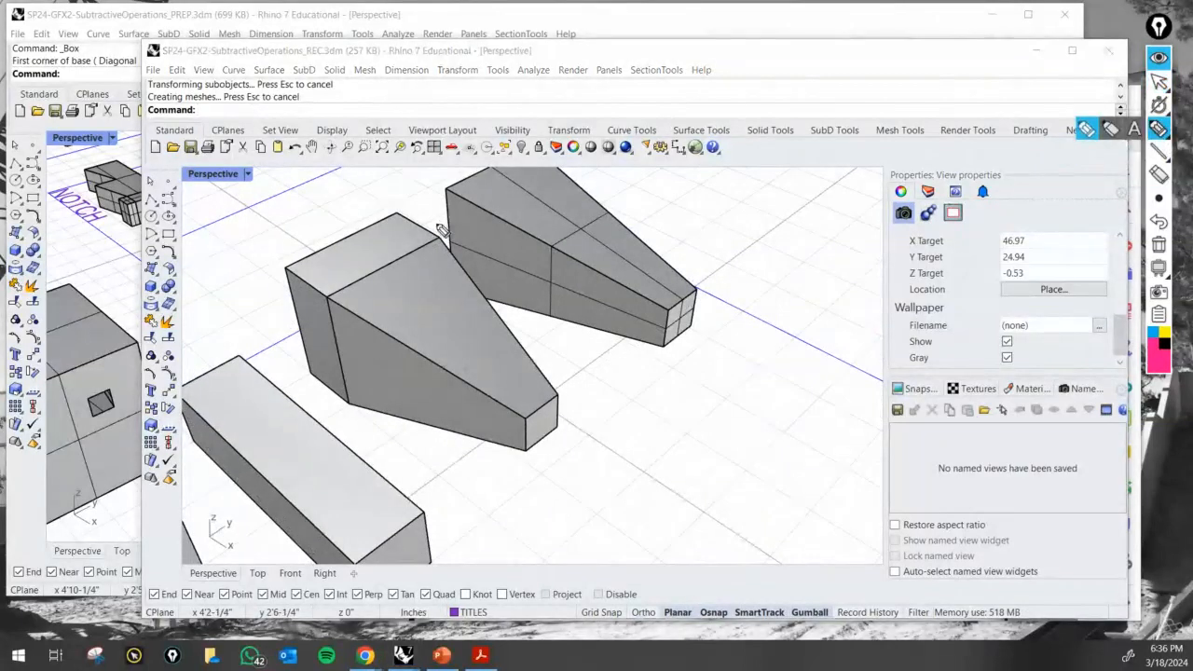
pyautogui.moveTo(394, 209); pyautogui.dragTo(444, 240)
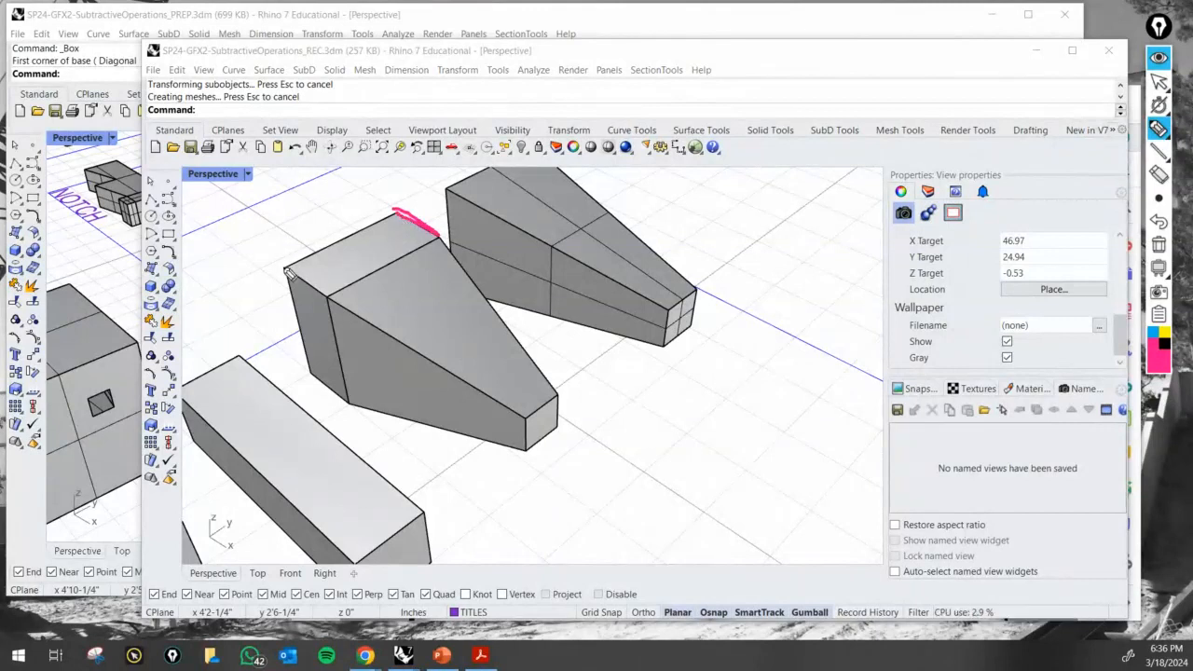
pyautogui.click(1159, 246)
pyautogui.click(1159, 81)
# Examine the tapered volumes up close and compare them with the TAPER examples in the SP24-GFX2-SubtractiveOperations_PREP file.
pyautogui.moveTo(512, 349)
pyautogui.mouseDown(button='right')
pyautogui.moveTo(284, 280)
pyautogui.moveTo(213, 280)
pyautogui.moveTo(233, 278)
pyautogui.mouseUp(button='right')
pyautogui.scroll(6, 664, 205)
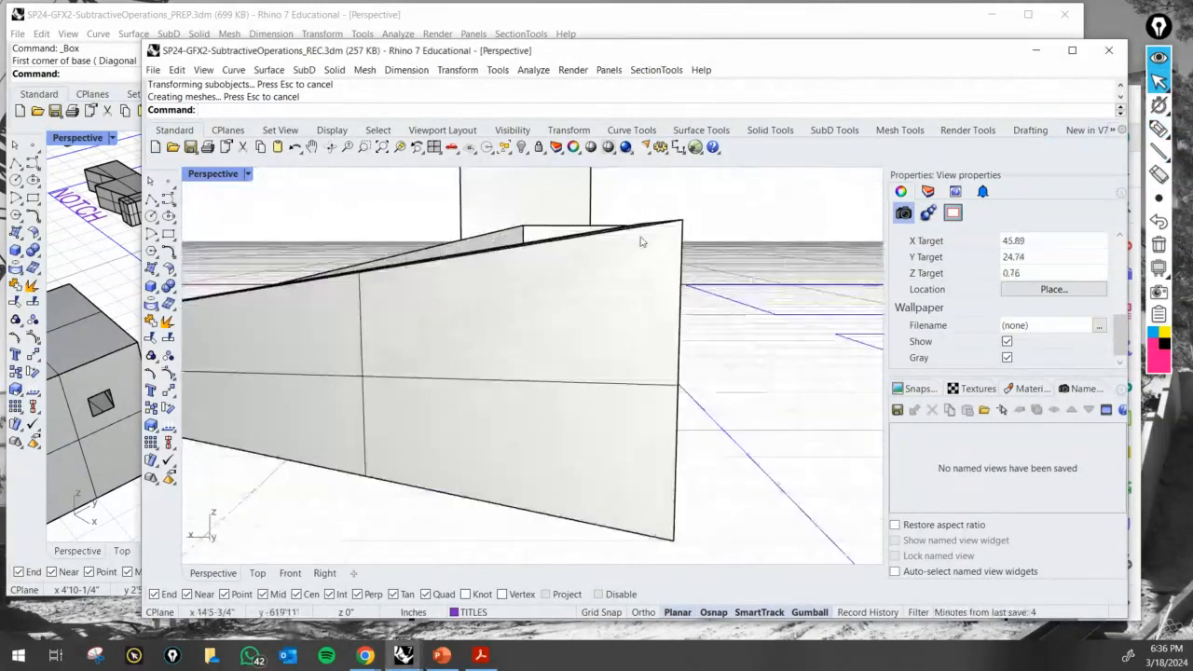
pyautogui.moveTo(640, 242); pyautogui.dragTo(701, 382, button='right')
pyautogui.scroll(-12, 684, 248)
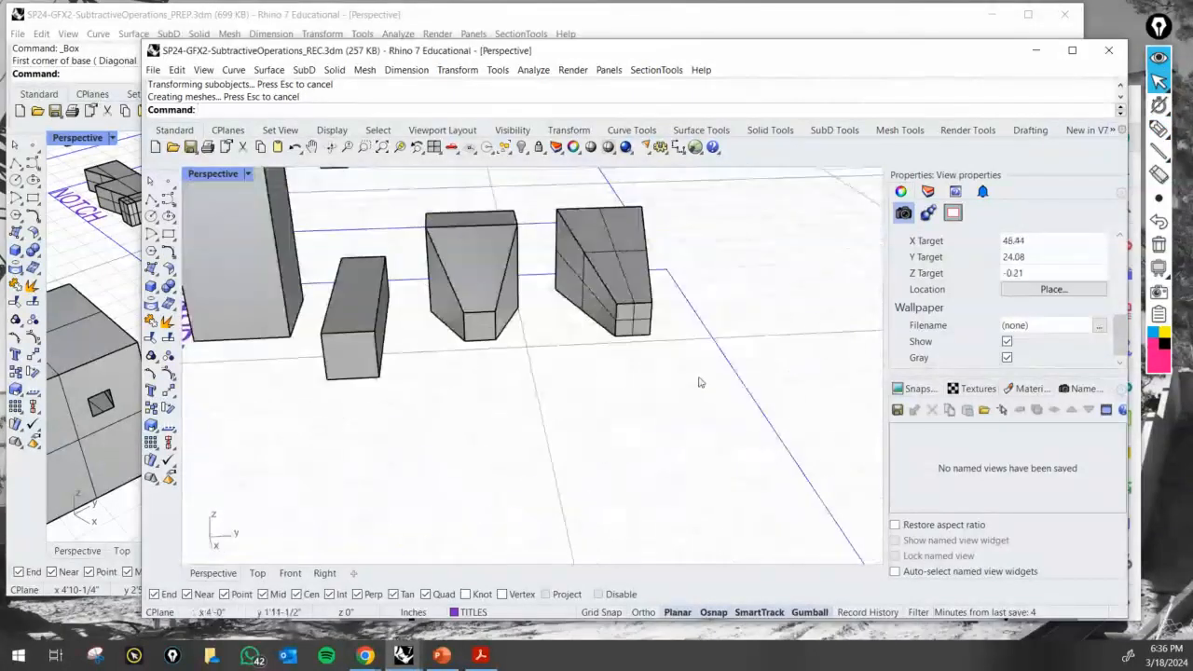
pyautogui.click(422, 25)
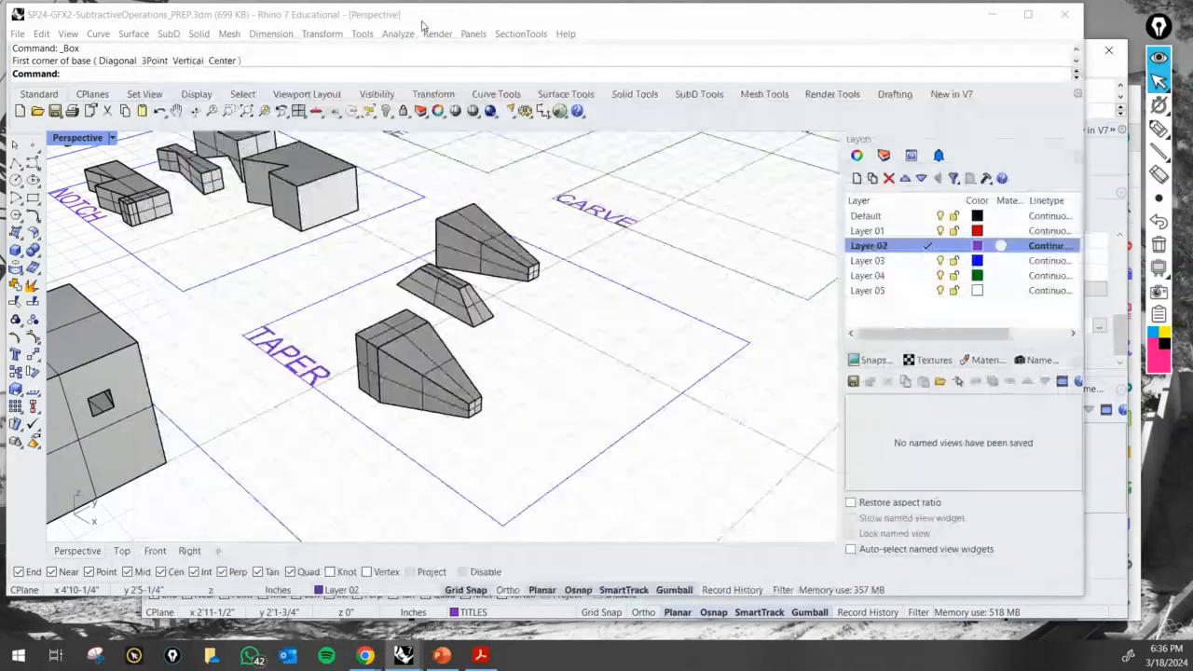
pyautogui.moveTo(498, 293); pyautogui.dragTo(569, 296, button='right')
pyautogui.hotkey('alt', 'Tab')
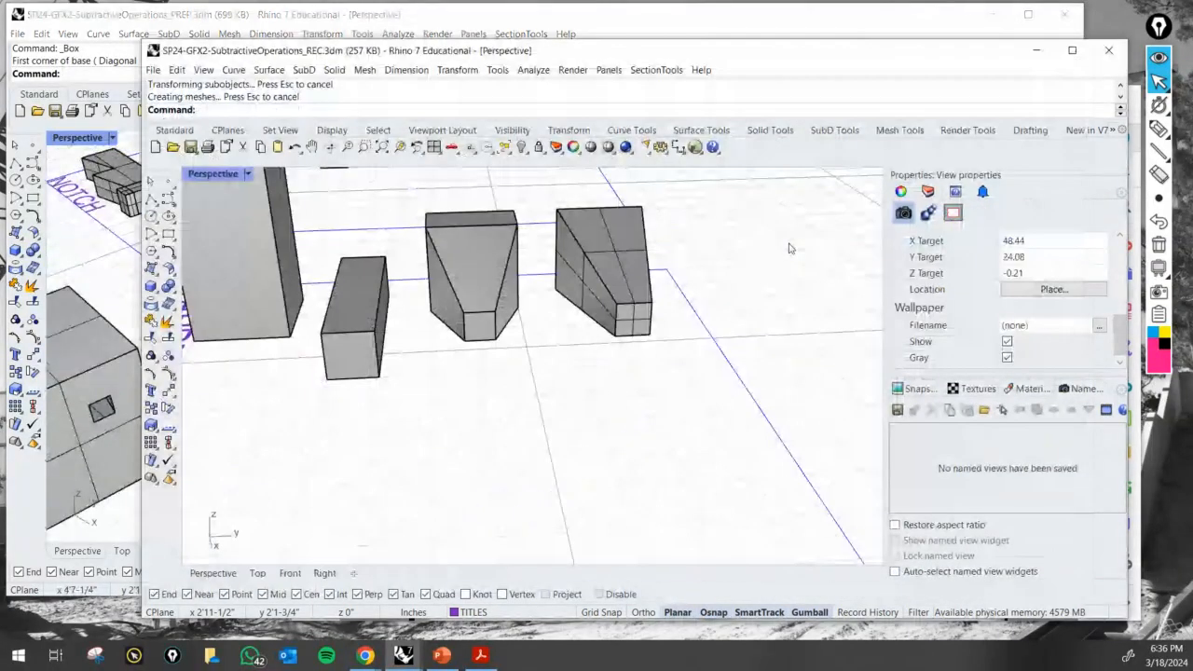
# Scale down the small bar's top face in both directions so that the bar tapers upward.
pyautogui.moveTo(789, 248); pyautogui.dragTo(520, 354, button='right')
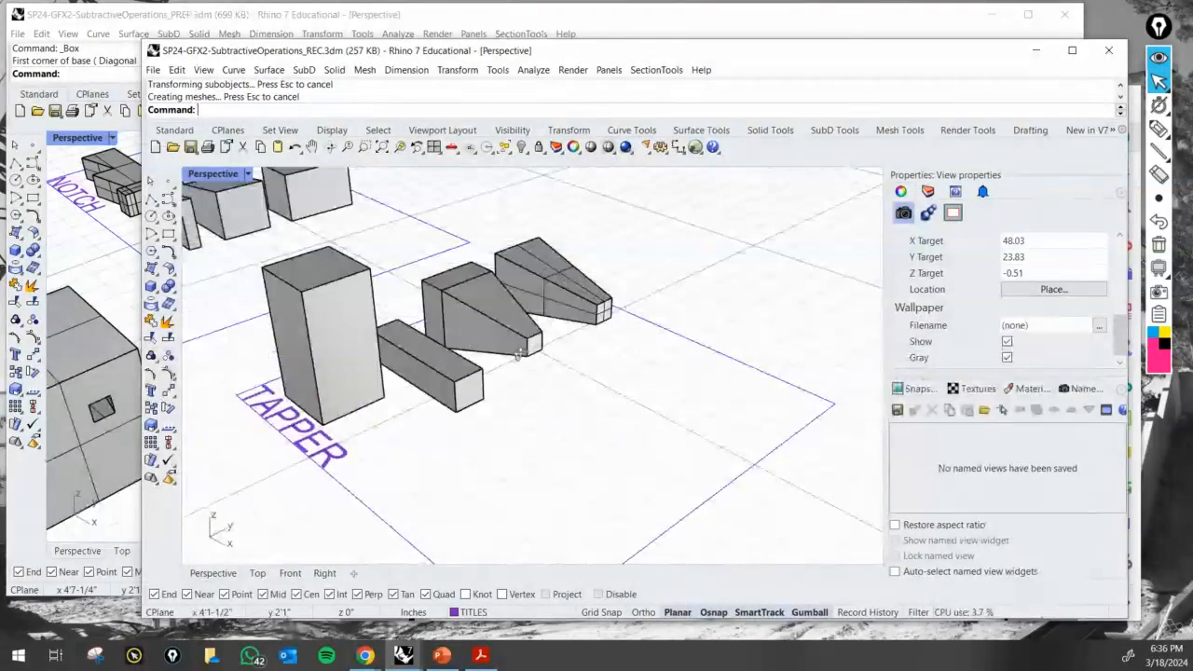
pyautogui.scroll(6, 517, 353)
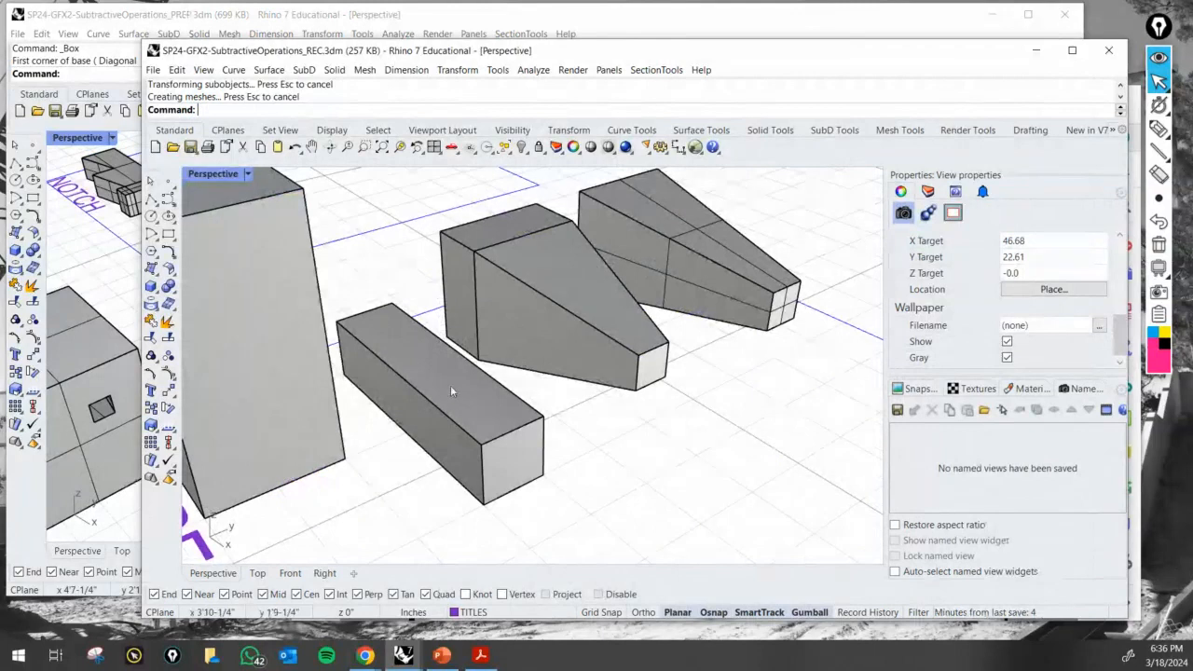
pyautogui.keyDown('ctrl'); pyautogui.keyDown('shift'); pyautogui.click(450, 385); pyautogui.keyUp('shift'); pyautogui.keyUp('ctrl')
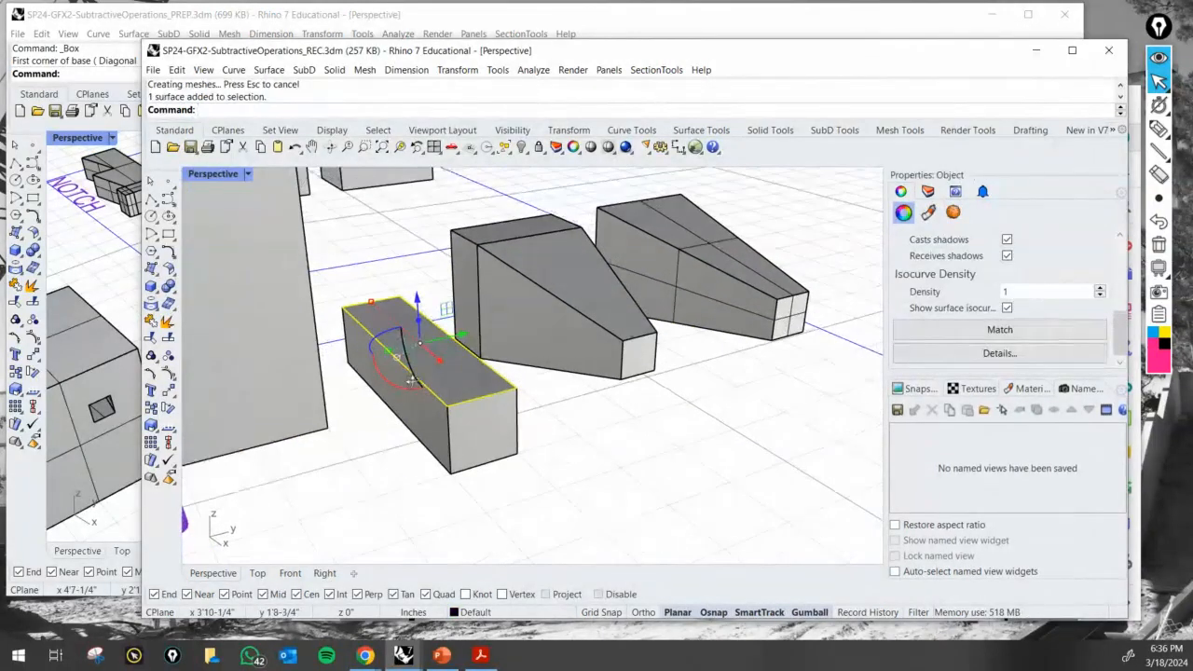
pyautogui.scroll(2, 434, 347)
pyautogui.scroll(1, 433, 347)
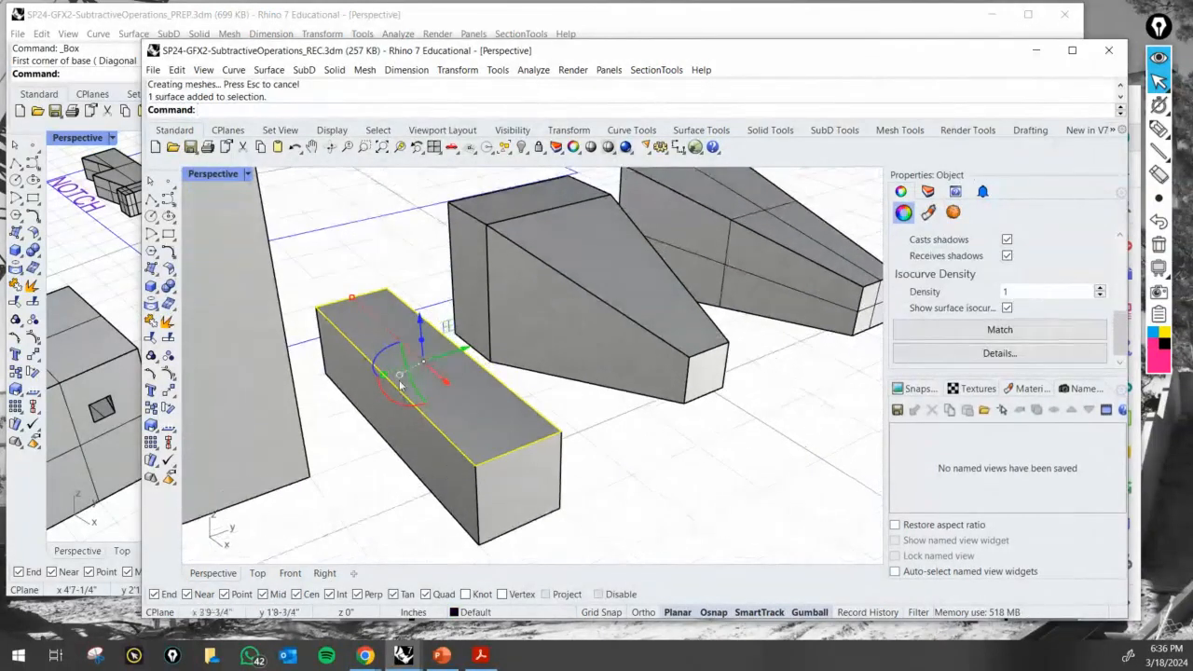
pyautogui.moveTo(385, 377); pyautogui.dragTo(413, 382)
pyautogui.click(600, 473)
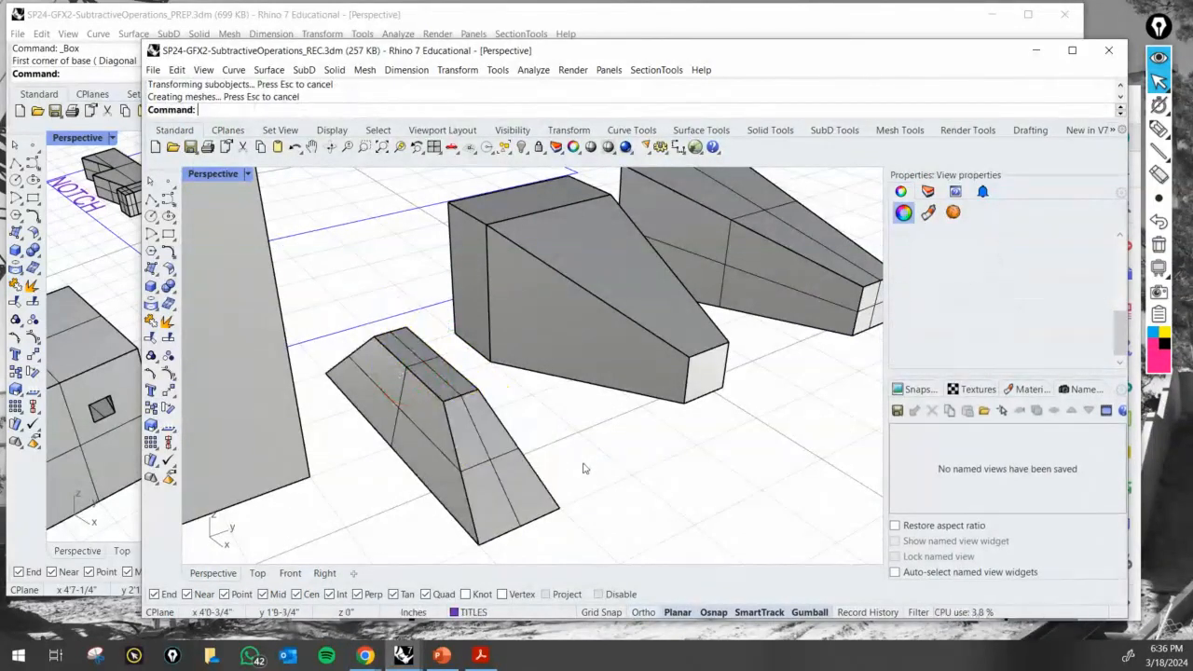
# Annotate the outermost tapered volume and the tapered small bar with pink pen arrows showing the direction of each taper.
pyautogui.moveTo(583, 467)
pyautogui.mouseDown(button='right')
pyautogui.moveTo(475, 425)
pyautogui.moveTo(522, 420)
pyautogui.moveTo(591, 445)
pyautogui.moveTo(578, 448)
pyautogui.mouseUp(button='right')
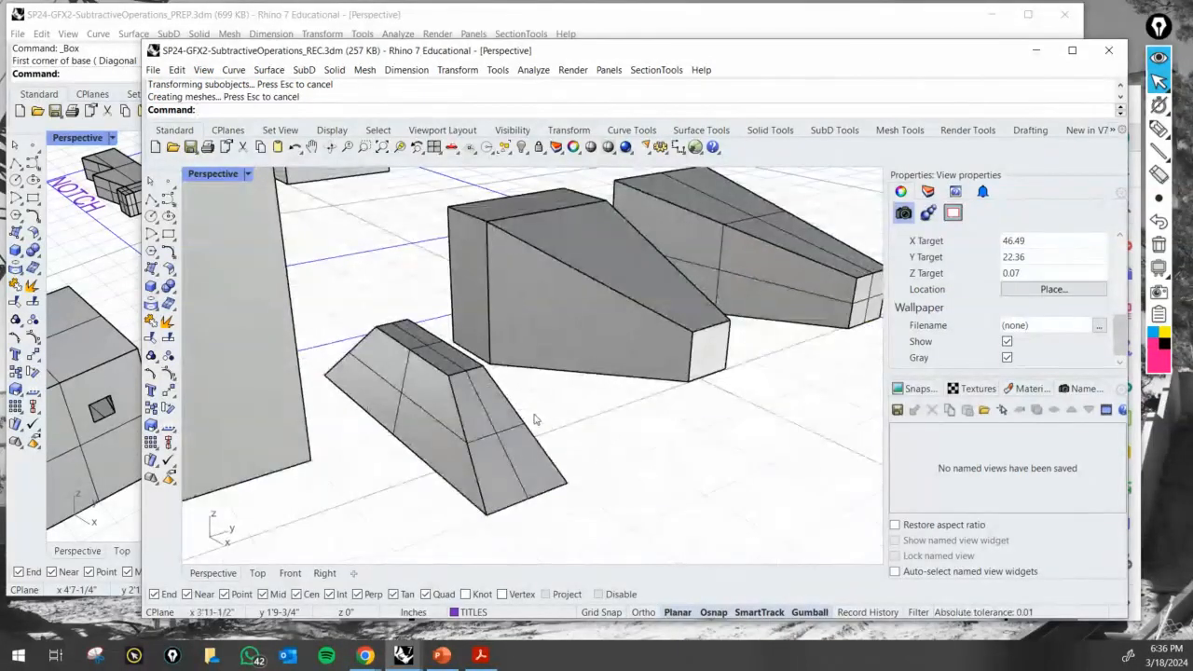
pyautogui.scroll(-5, 514, 429)
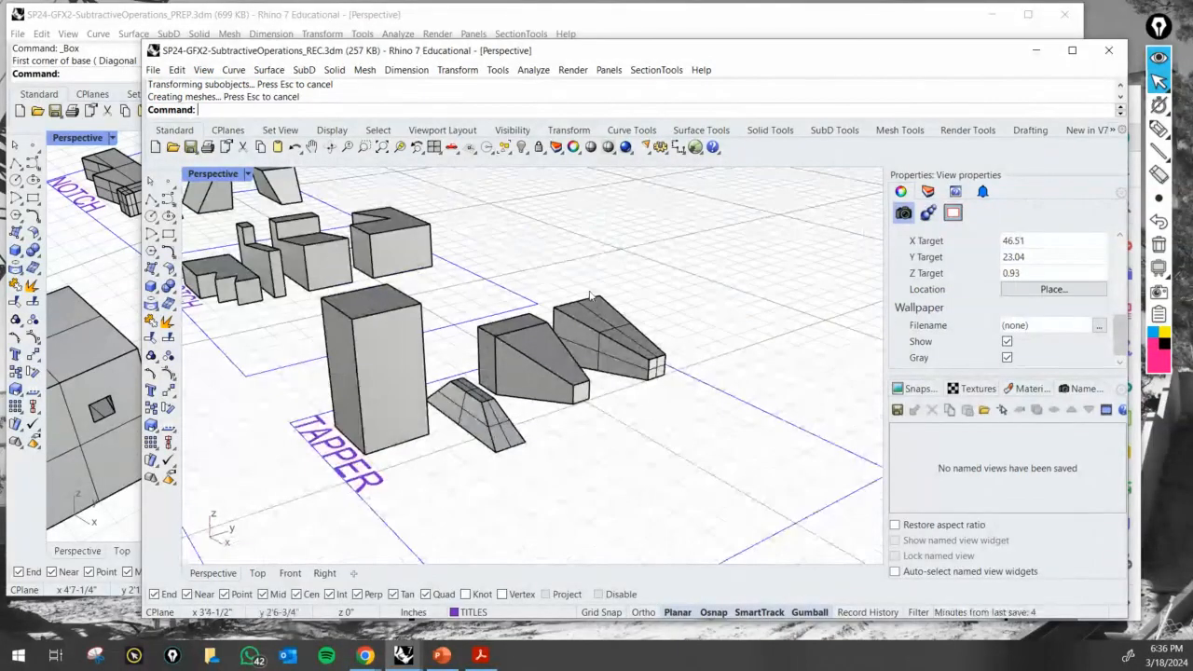
pyautogui.scroll(3, 527, 390)
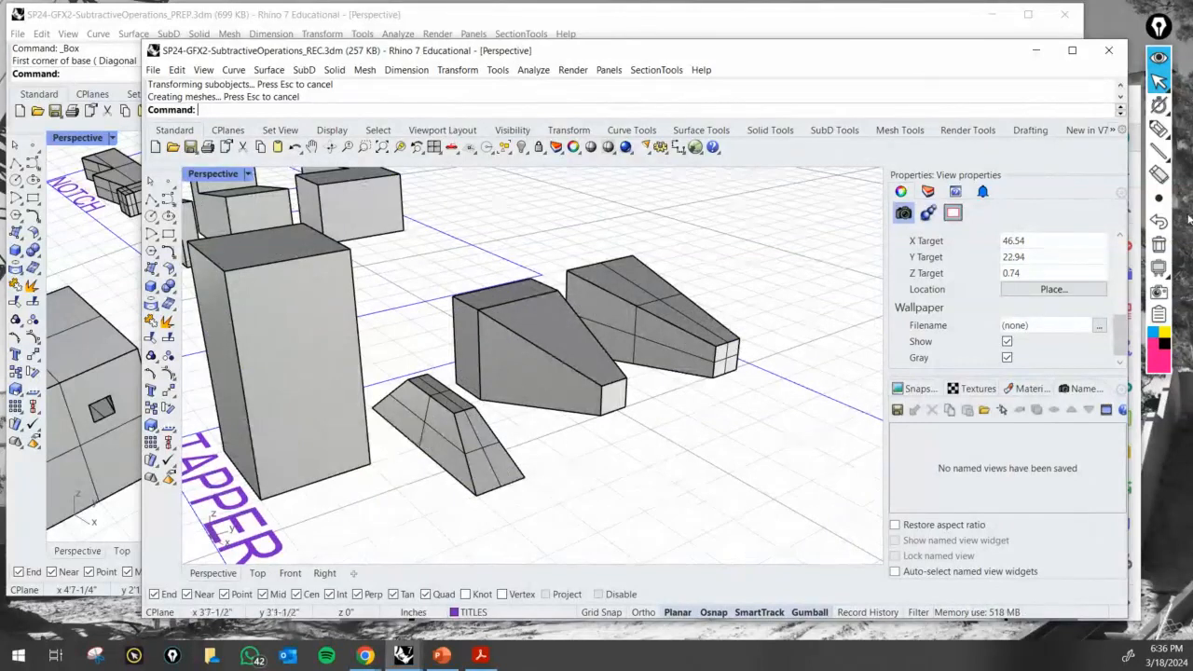
pyautogui.click(1159, 128)
pyautogui.moveTo(638, 229); pyautogui.dragTo(796, 322)
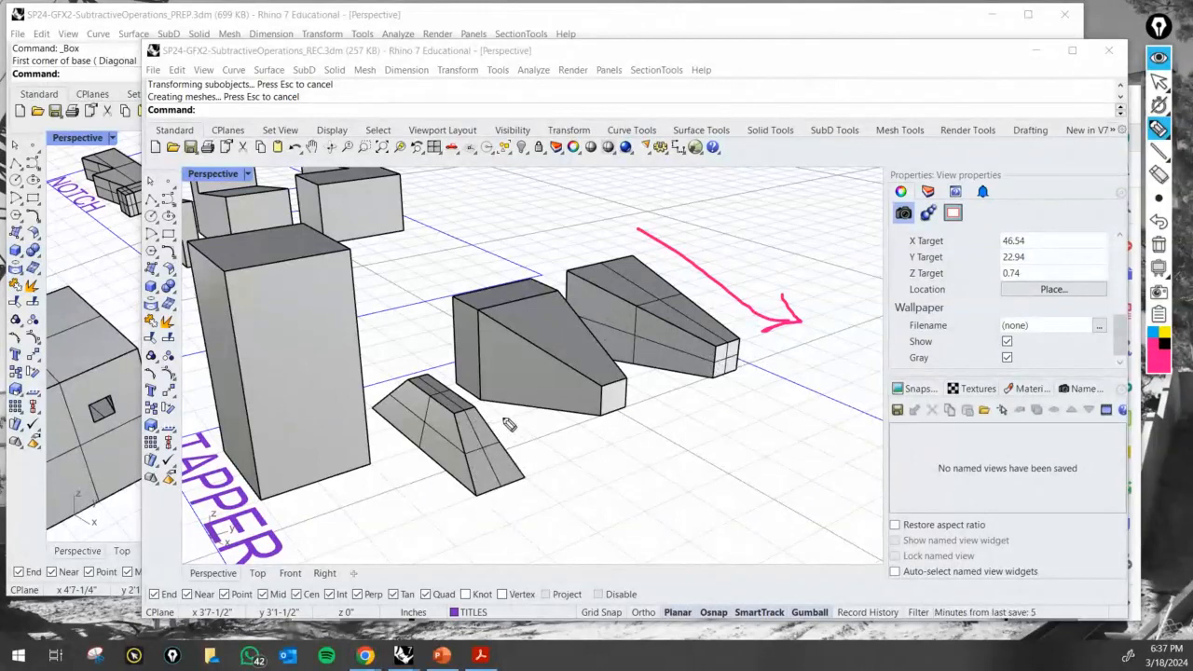
pyautogui.moveTo(508, 415)
pyautogui.mouseDown()
pyautogui.moveTo(538, 401)
pyautogui.moveTo(537, 481)
pyautogui.moveTo(564, 455)
pyautogui.mouseUp()
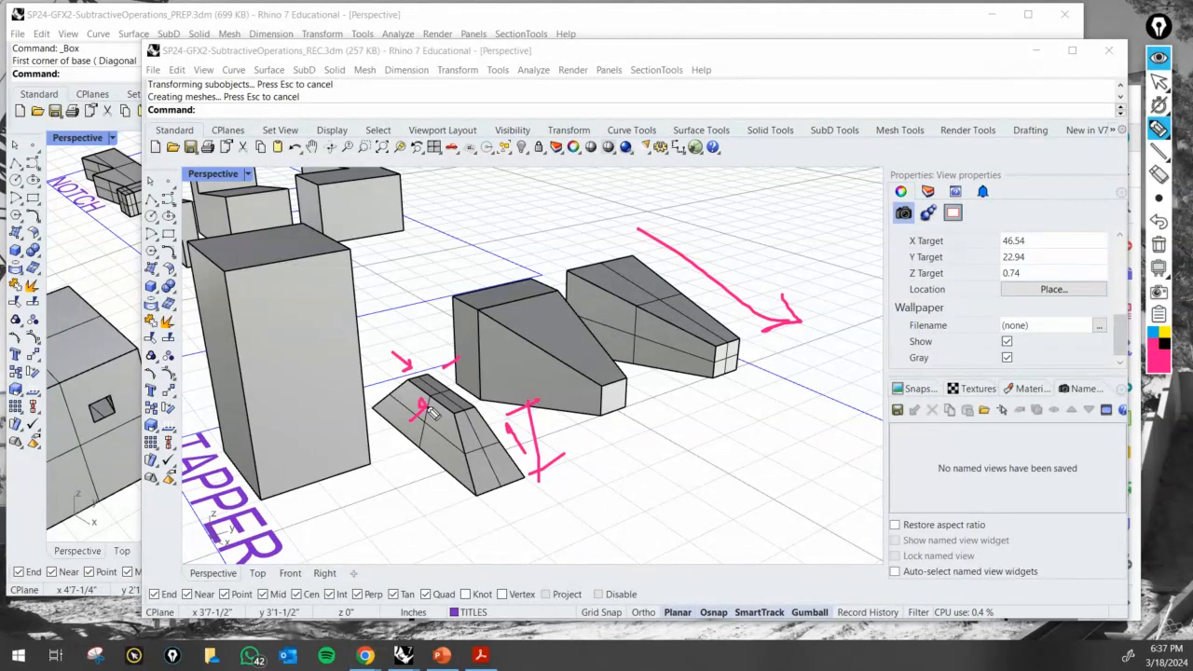
# Clear the pink annotations and scale down the tall box's side face in both directions so that the box tapers sideways.
pyautogui.click(1158, 244)
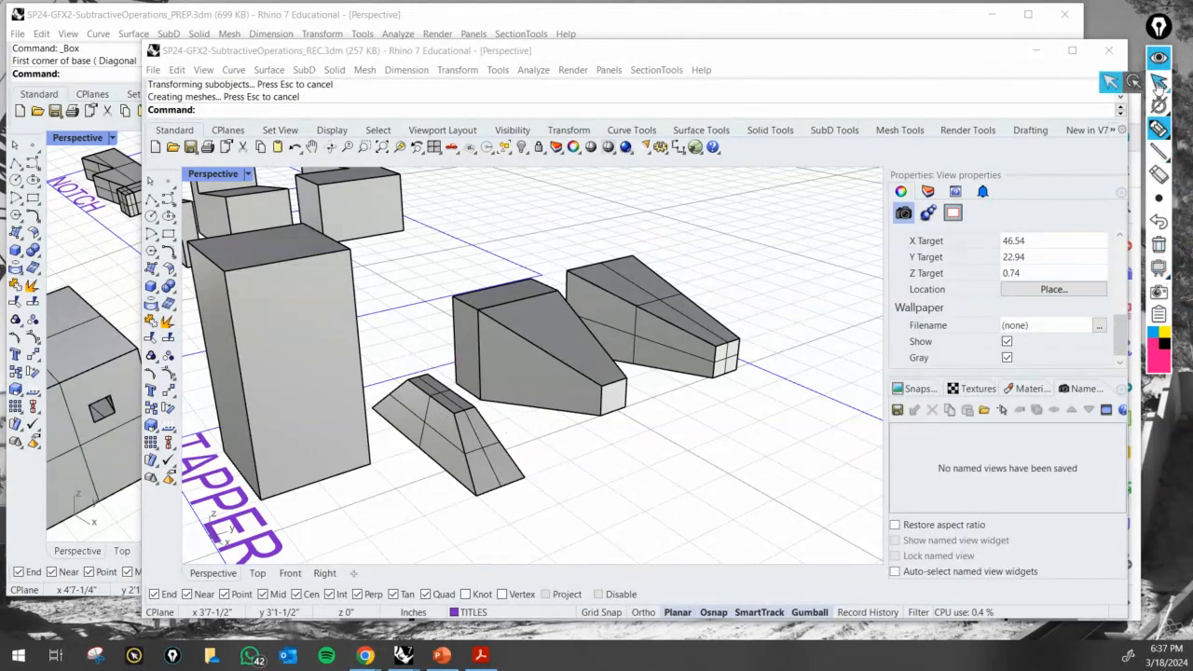
pyautogui.click(1159, 81)
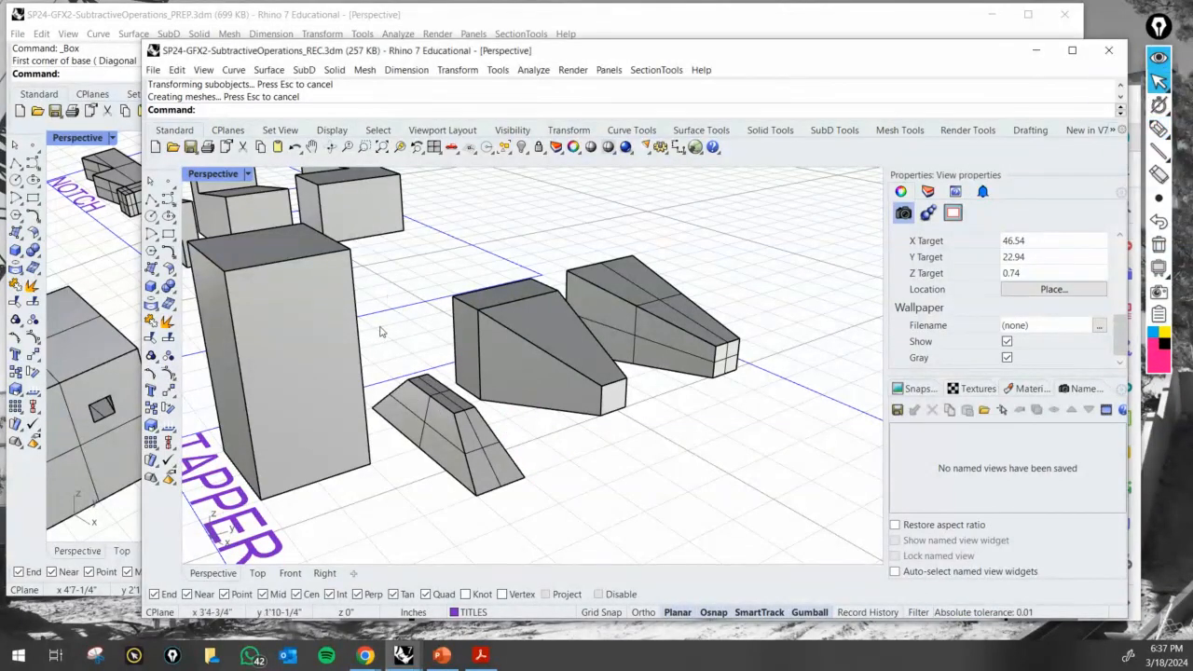
pyautogui.moveTo(357, 373); pyautogui.dragTo(353, 347, button='right')
pyautogui.keyDown('ctrl'); pyautogui.keyDown('shift'); pyautogui.click(352, 347); pyautogui.keyUp('shift'); pyautogui.keyUp('ctrl')
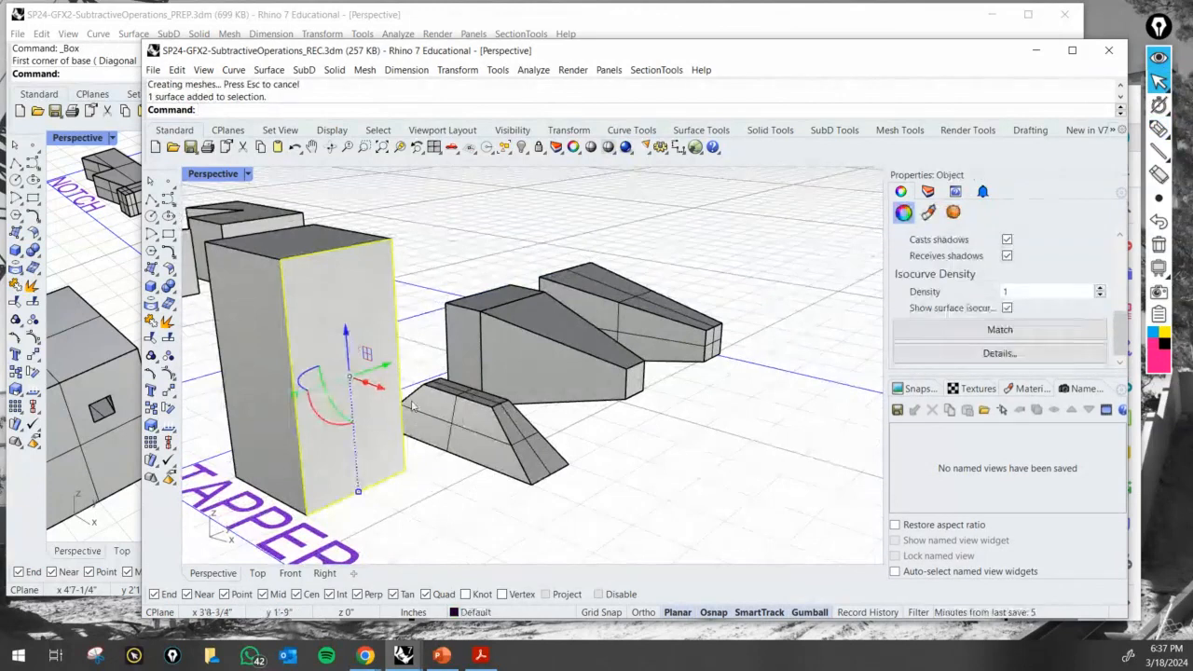
pyautogui.moveTo(360, 496); pyautogui.dragTo(354, 436)
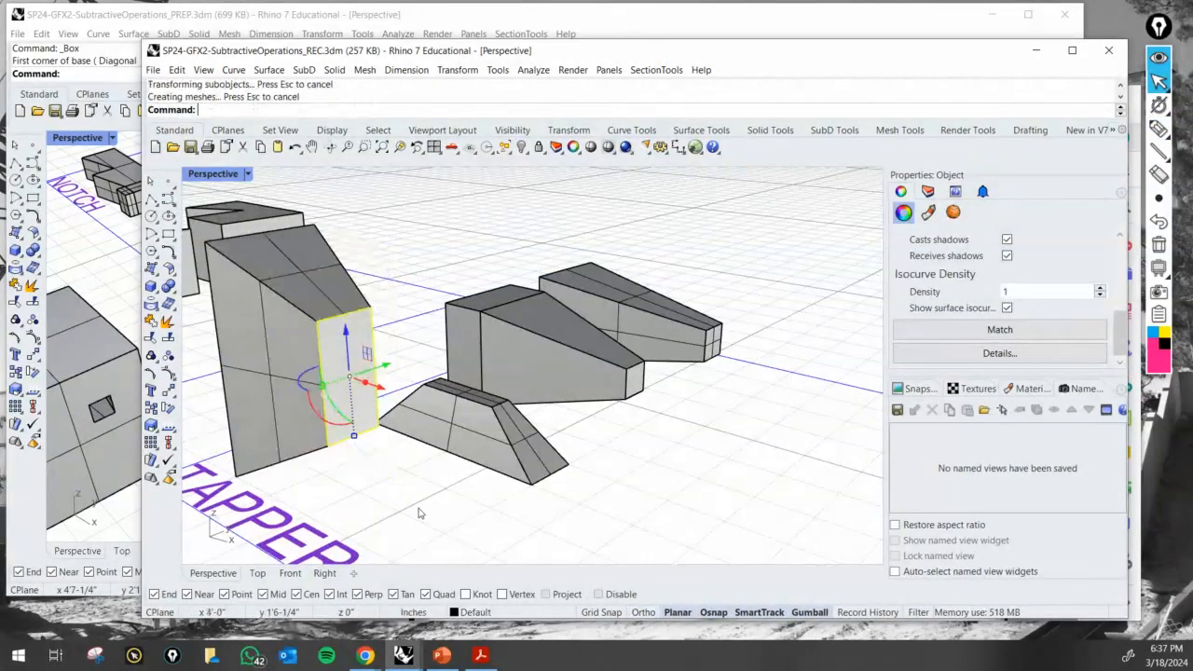
pyautogui.click(419, 512)
pyautogui.moveTo(420, 513); pyautogui.dragTo(514, 506, button='right')
pyautogui.scroll(-6, 588, 423)
pyautogui.moveTo(588, 423); pyautogui.dragTo(699, 443, button='right')
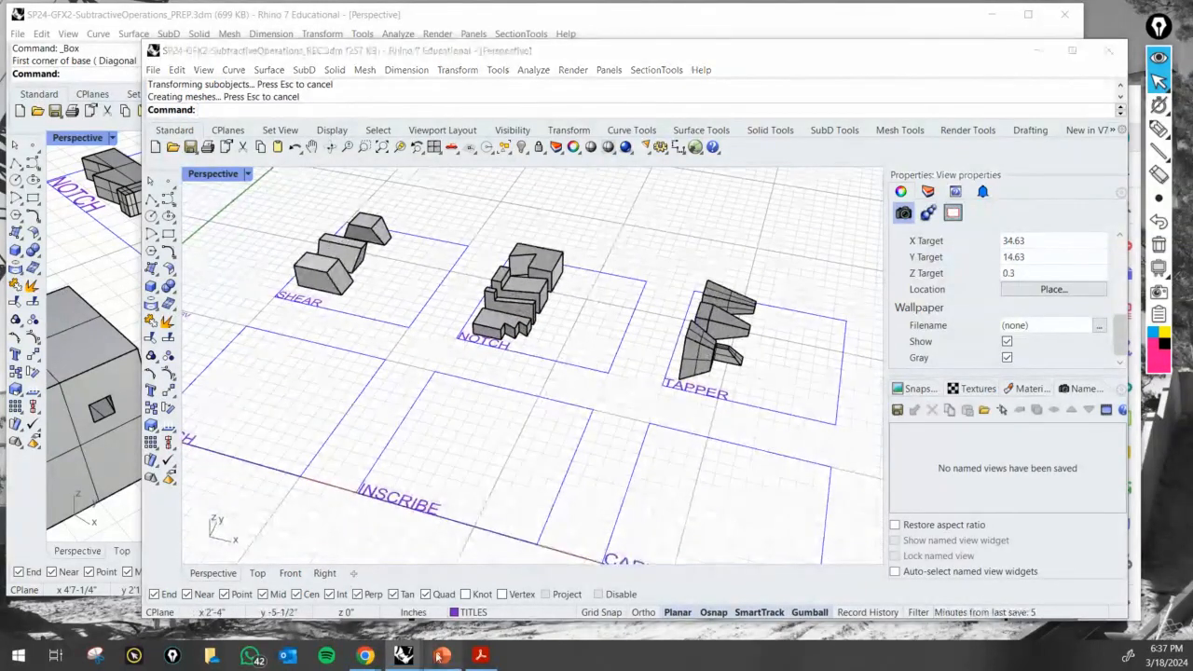
# Check the operation's spelling in the Operative Design PDF and correct the TAPPER area label to TAPER.
pyautogui.click(440, 657)
pyautogui.click(717, 518)
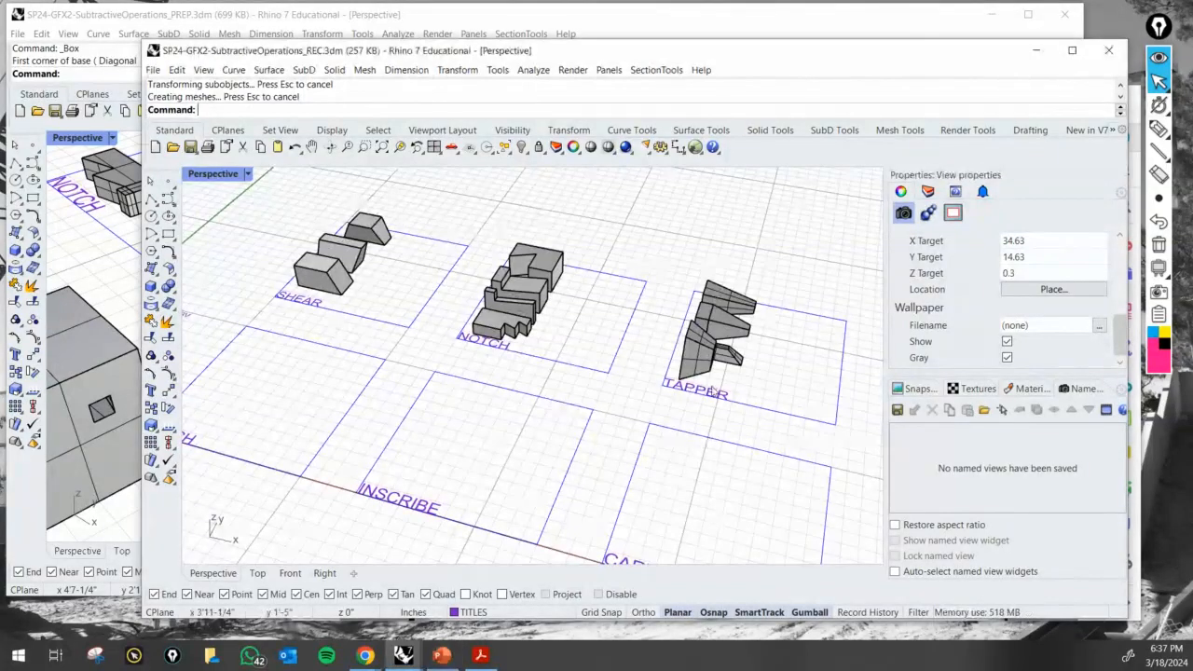
pyautogui.scroll(5, 720, 387)
pyautogui.click(690, 403)
pyautogui.doubleClick(690, 404)
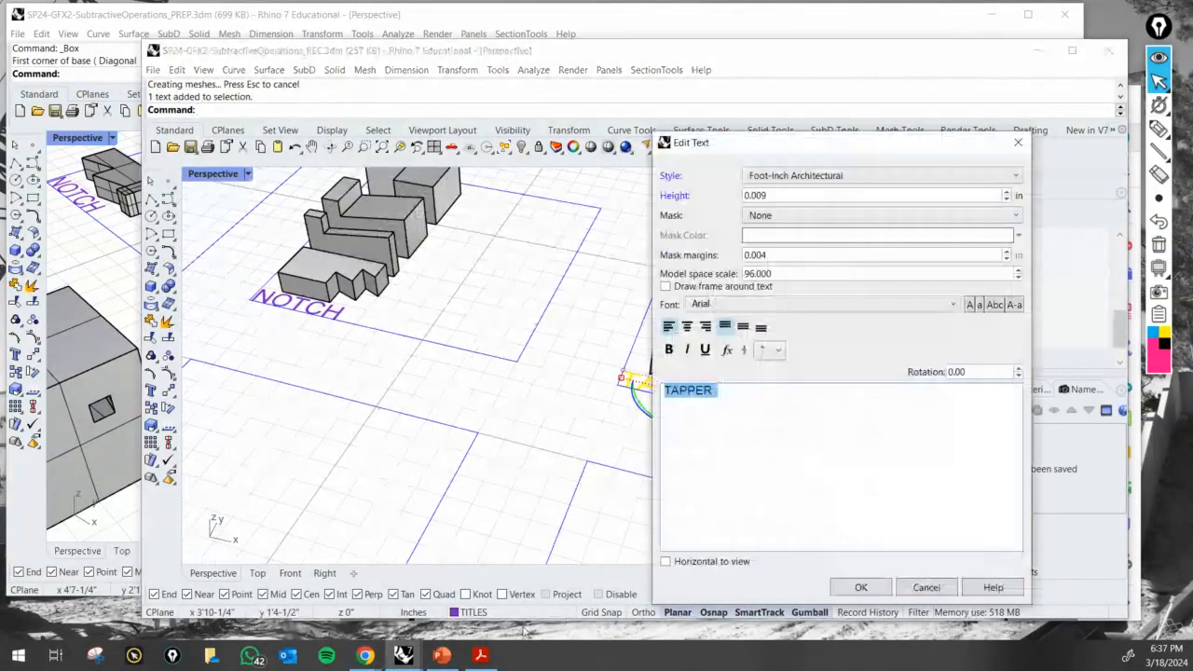
pyautogui.click(473, 657)
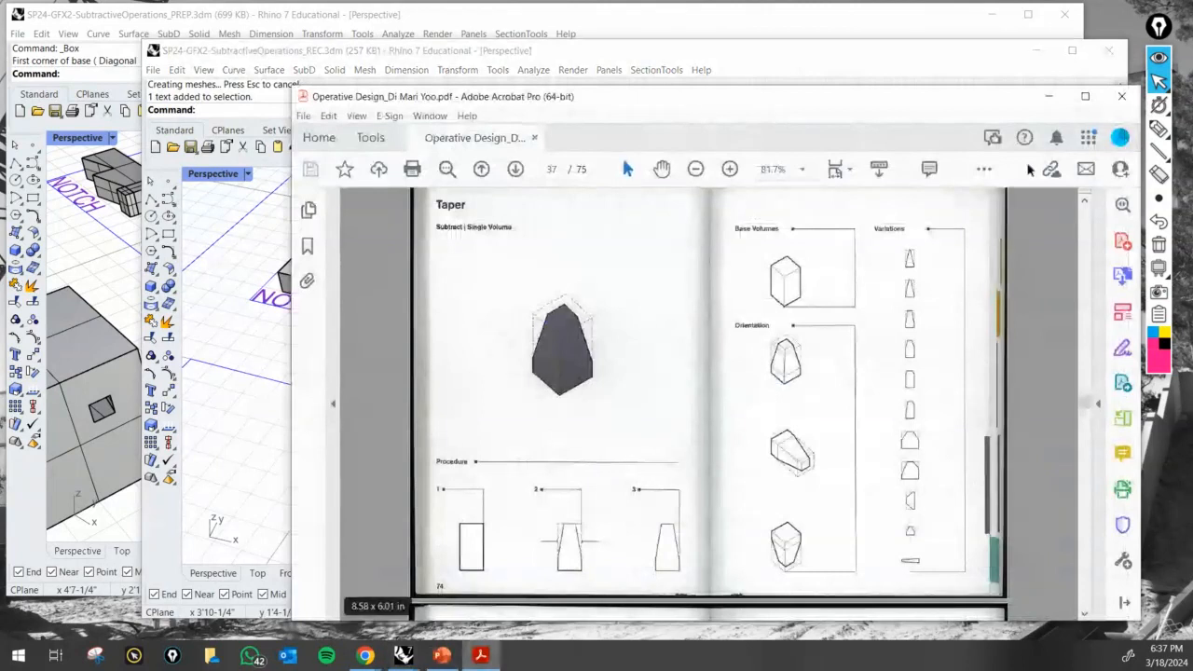
pyautogui.click(404, 657)
pyautogui.click(689, 391)
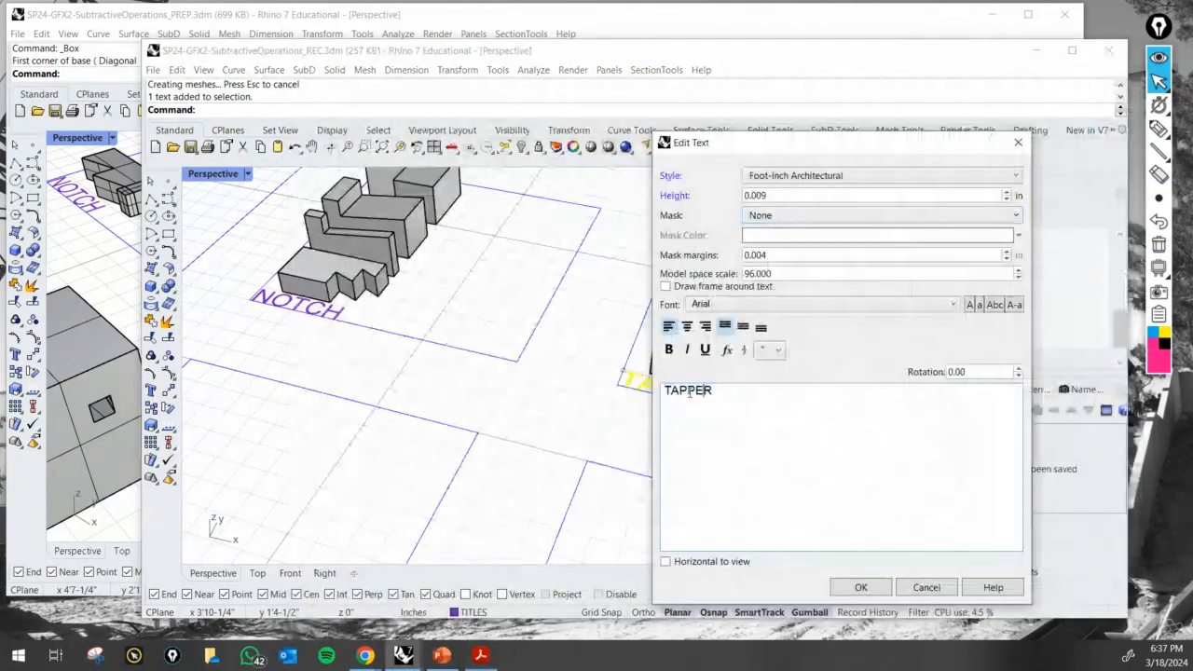
pyautogui.click(861, 587)
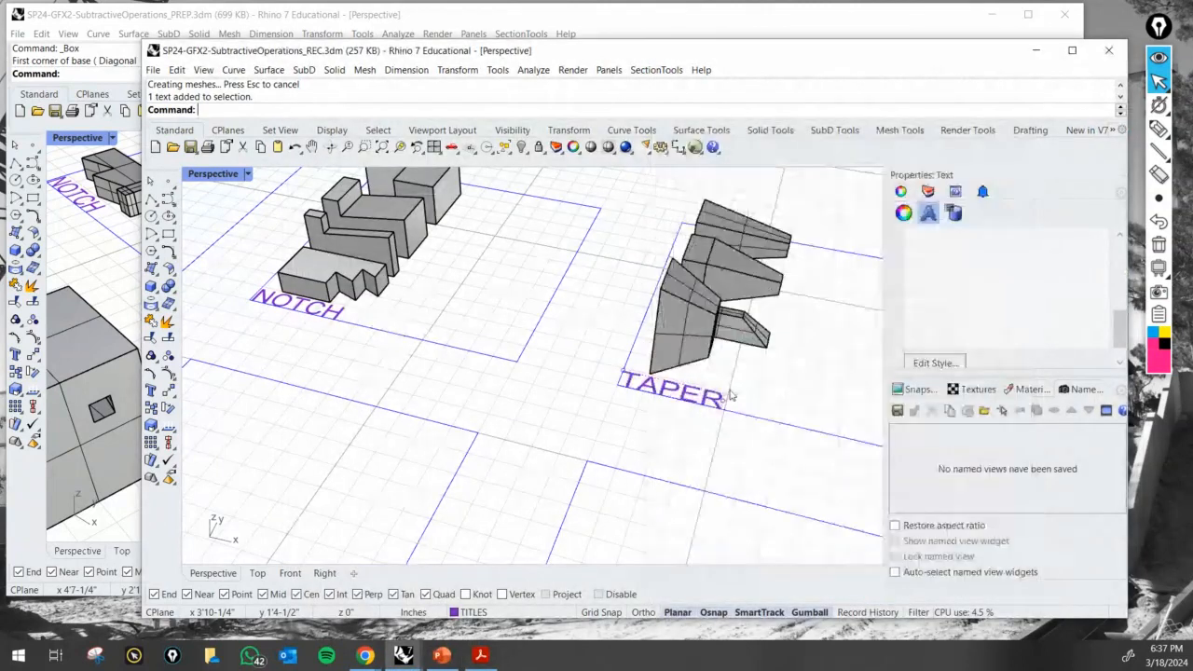
# Save the SP24-GFX2-SubtractiveOperations_REC file with all the labelled areas in view.
pyautogui.scroll(-5, 624, 414)
pyautogui.scroll(1, 624, 414)
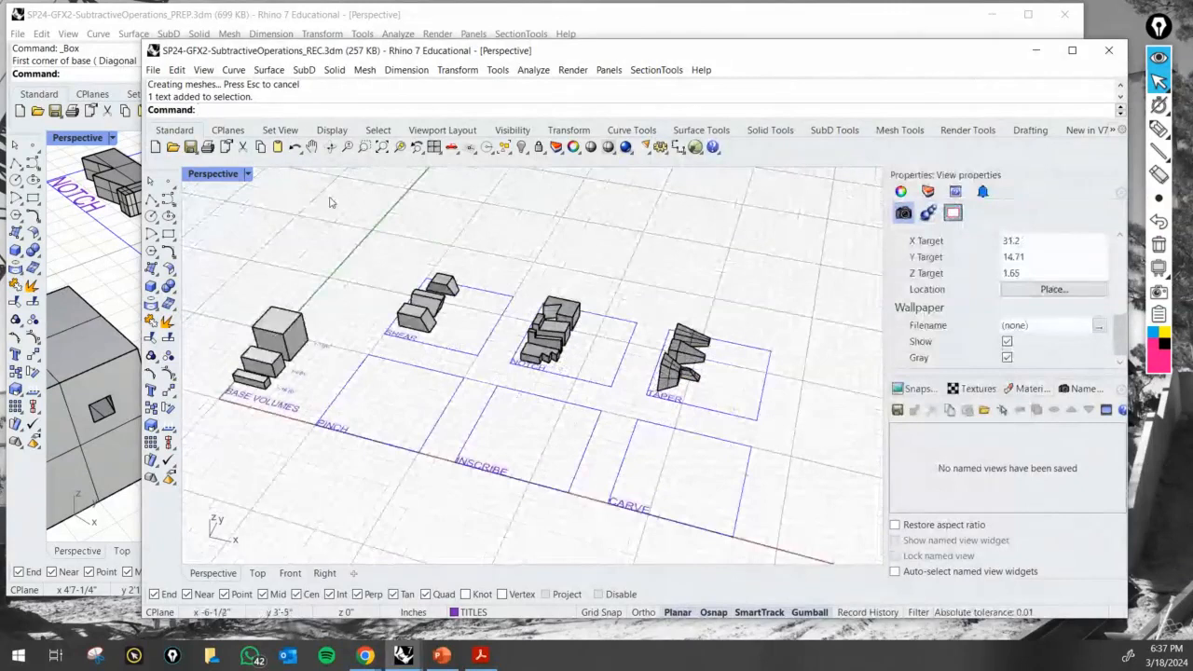
pyautogui.click(190, 146)
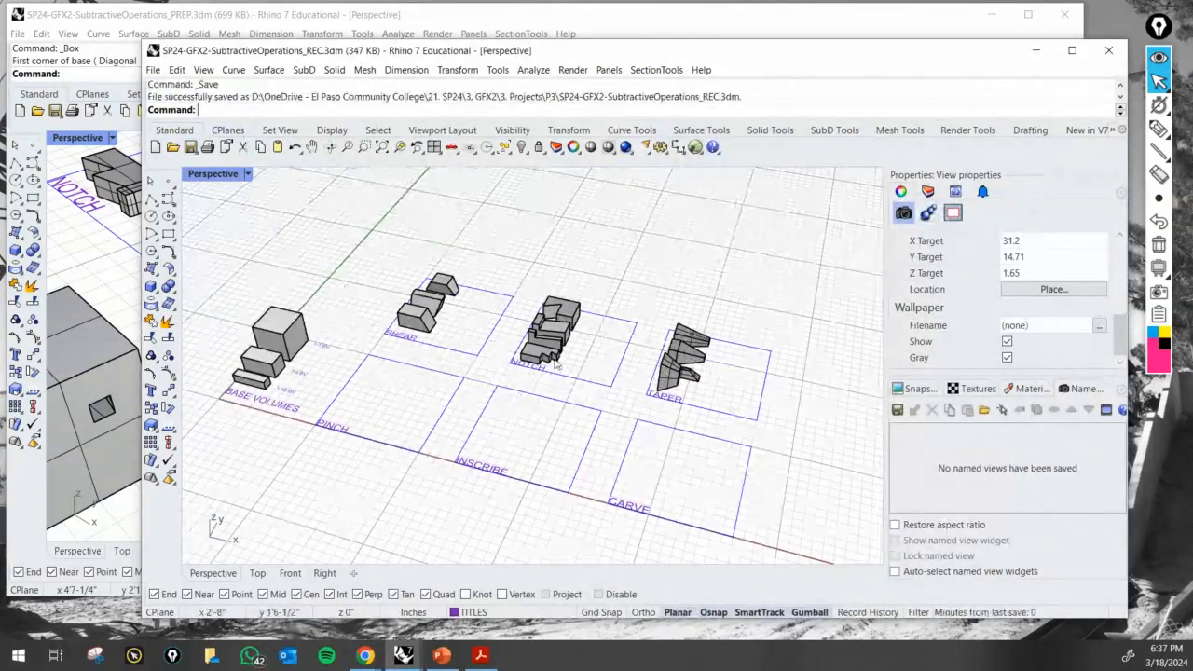